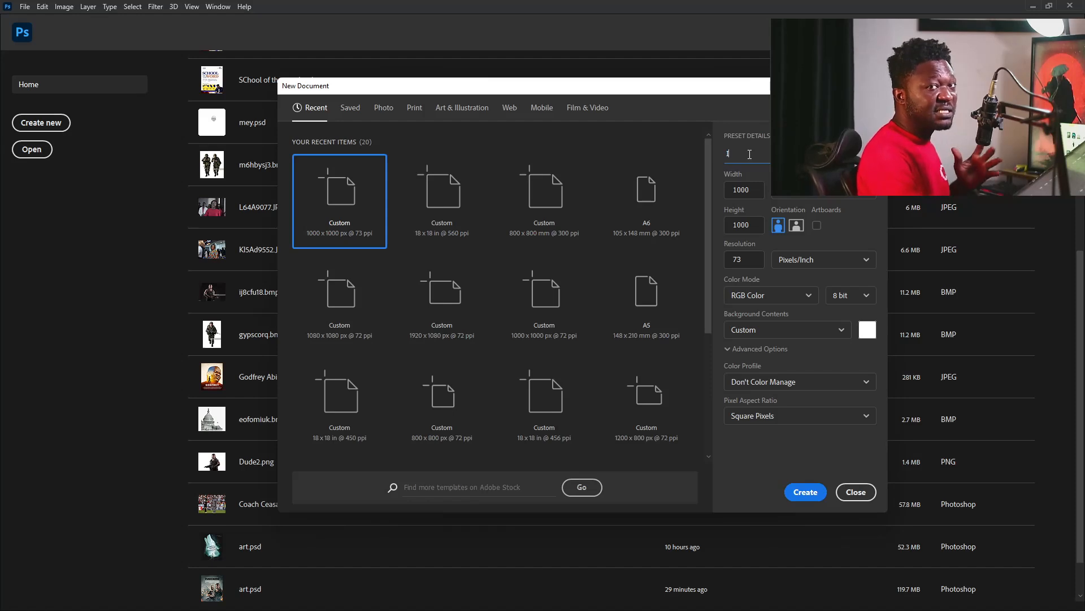
# Create a new document named Insider, 890 x 1113 px at 72 pixels/inch.
pyautogui.write('nsider')
pyautogui.press('Tab')
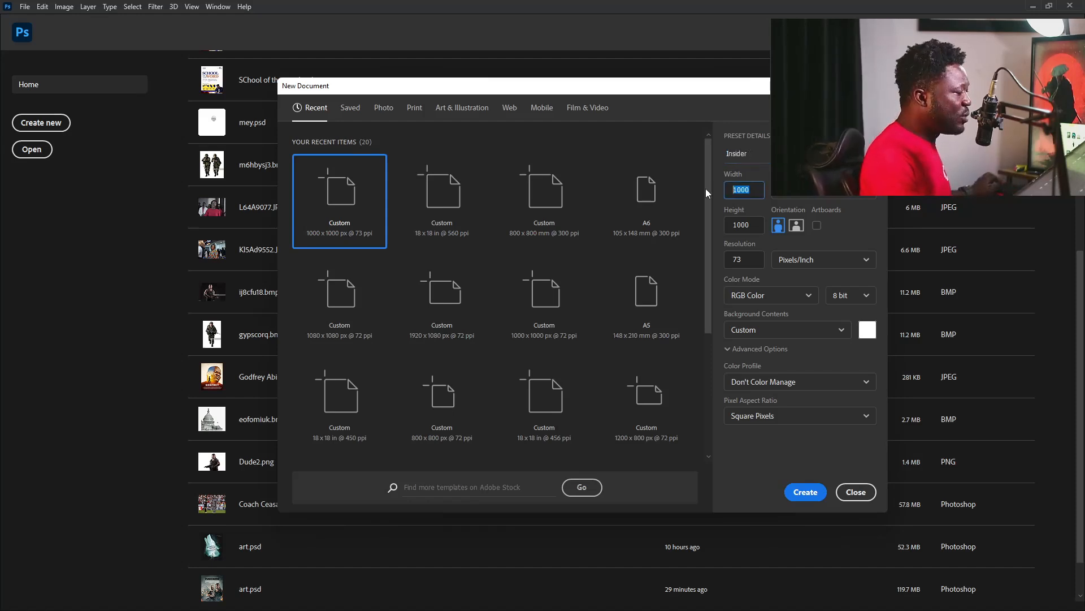
pyautogui.write('890')
pyautogui.moveTo(754, 226); pyautogui.dragTo(728, 224)
pyautogui.write('1113')
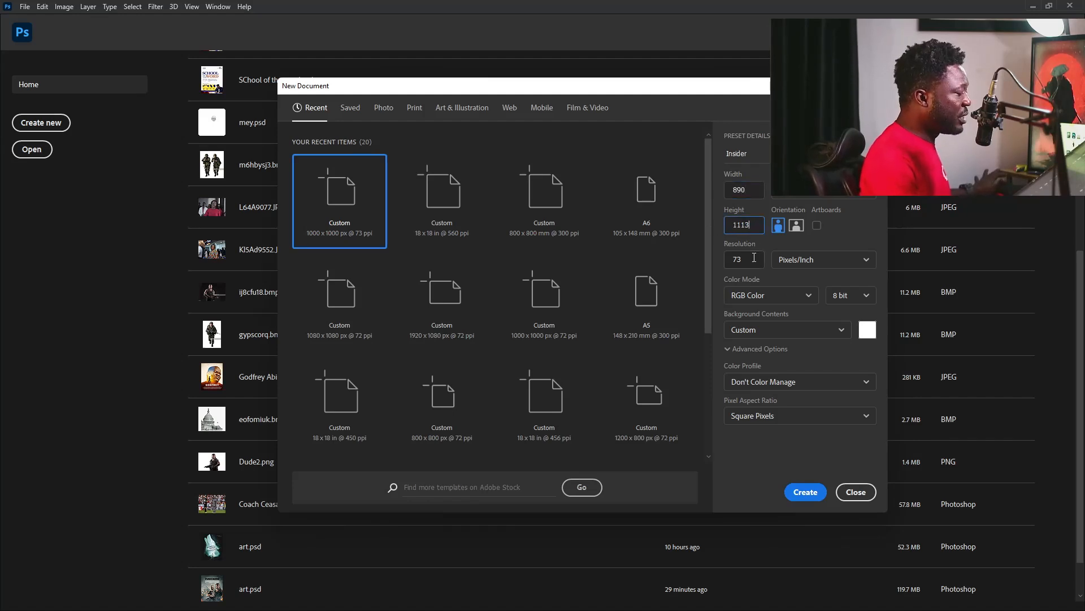
pyautogui.click(745, 259)
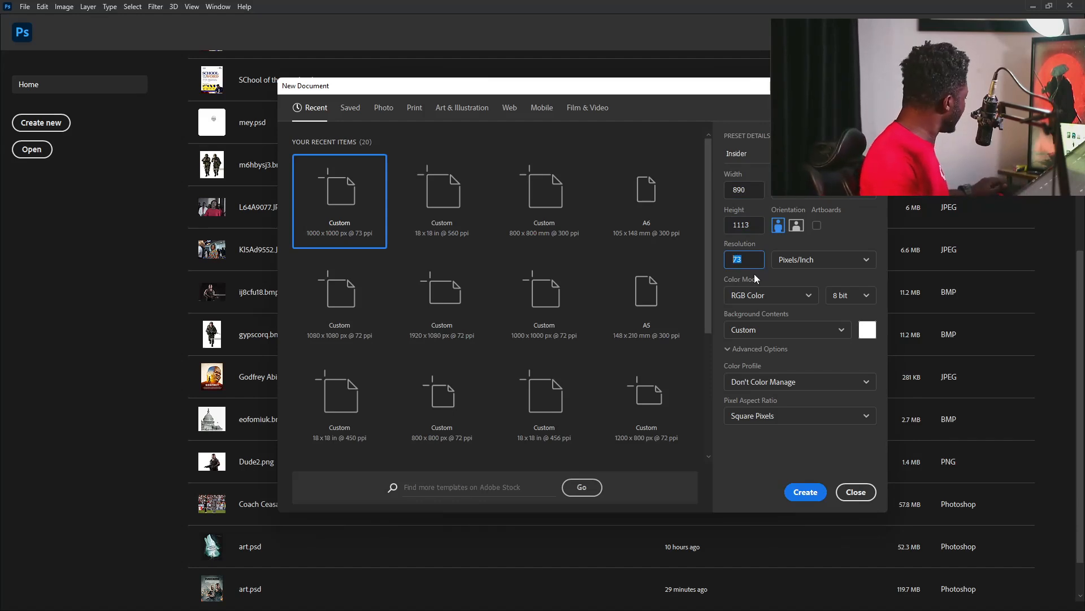
pyautogui.write('72')
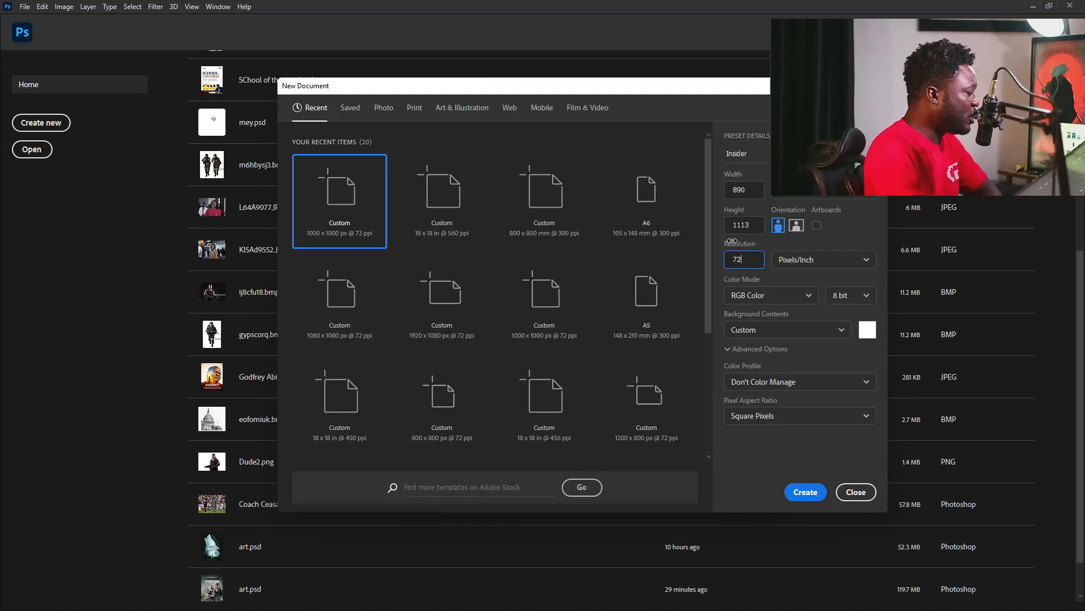
pyautogui.click(806, 492)
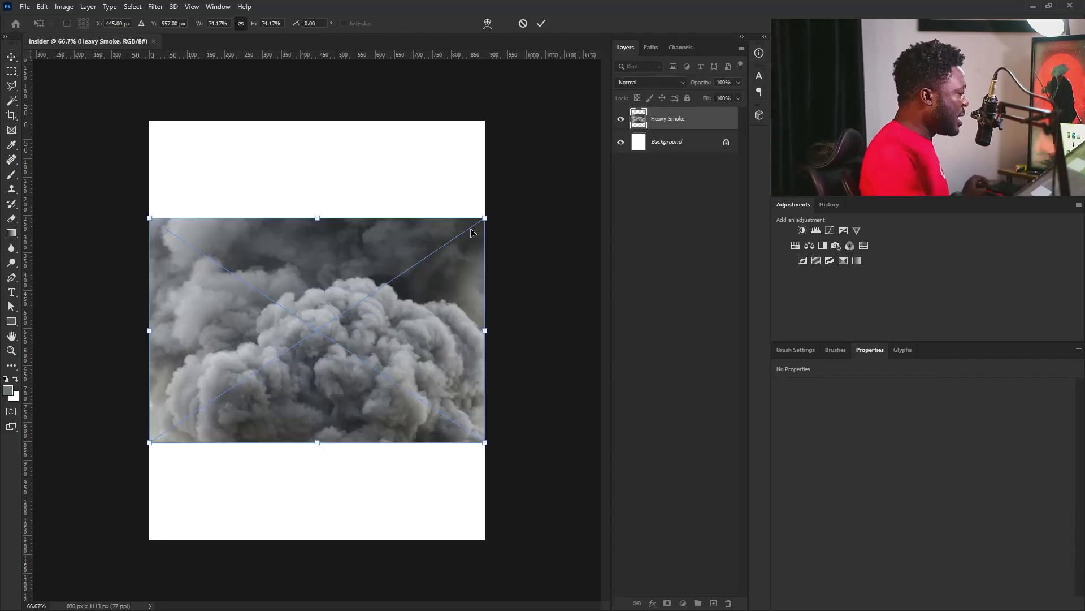
# Enlarge the placed Heavy Smoke image and position it to fill the lower two-thirds of the canvas.
pyautogui.moveTo(486, 218); pyautogui.dragTo(630, 121)
pyautogui.moveTo(216, 273); pyautogui.dragTo(281, 421)
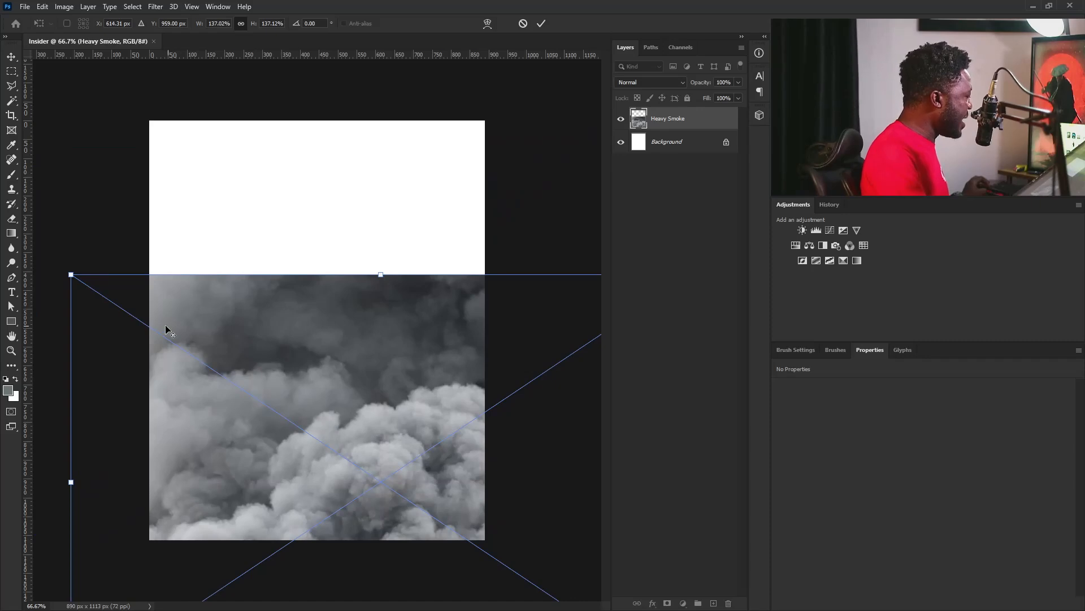
pyautogui.moveTo(71, 274); pyautogui.dragTo(40, 253)
pyautogui.moveTo(197, 324); pyautogui.dragTo(236, 332)
pyautogui.press('Return')
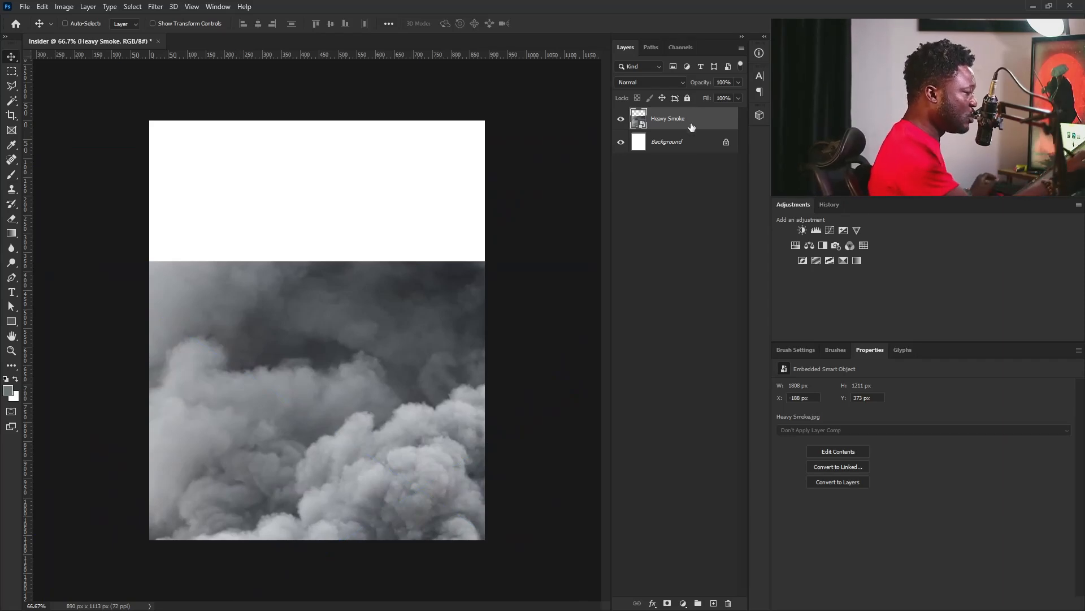
# Add a new layer named "brush smoke" above the Heavy Smoke layer.
pyautogui.click(714, 604)
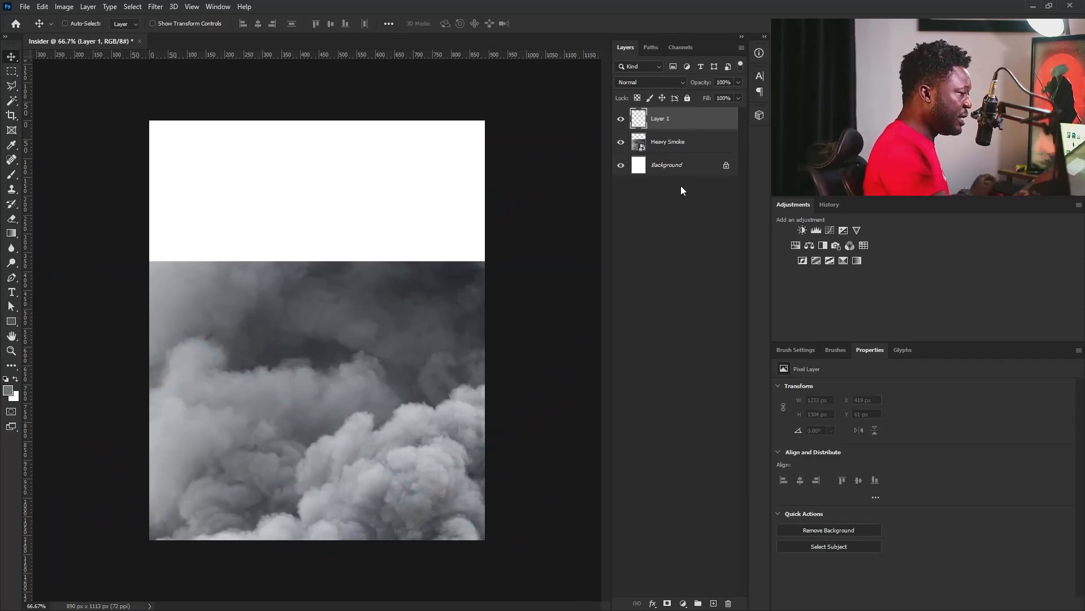
pyautogui.doubleClick(660, 118)
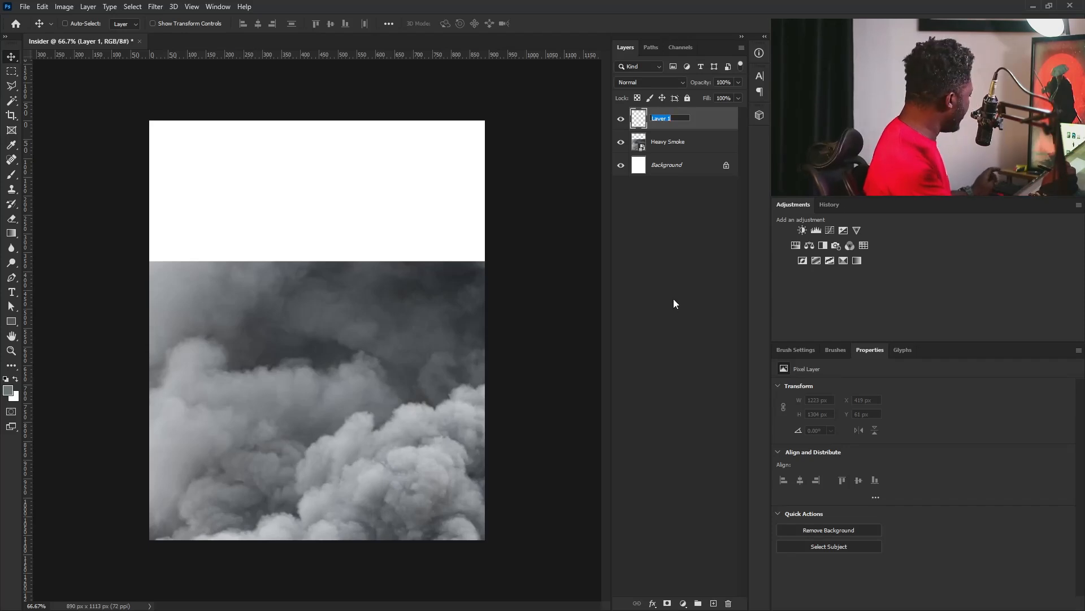
pyautogui.write('brush smoke')
pyautogui.press('Return')
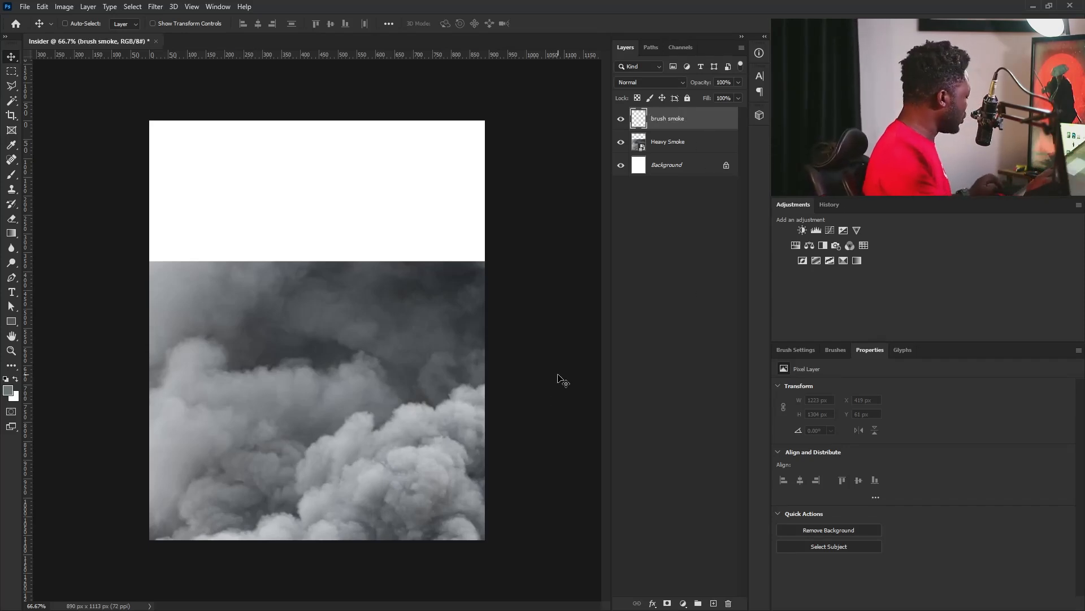
# Activate the Brush tool and show the Transfer options in its brush settings.
pyautogui.press('b')
pyautogui.click(801, 347)
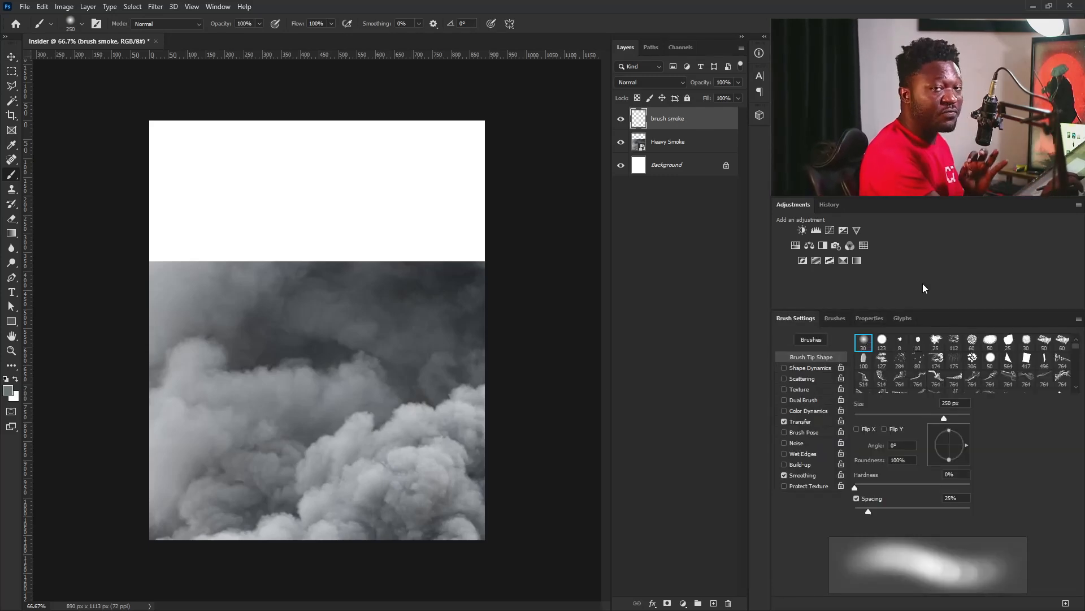
pyautogui.click(807, 422)
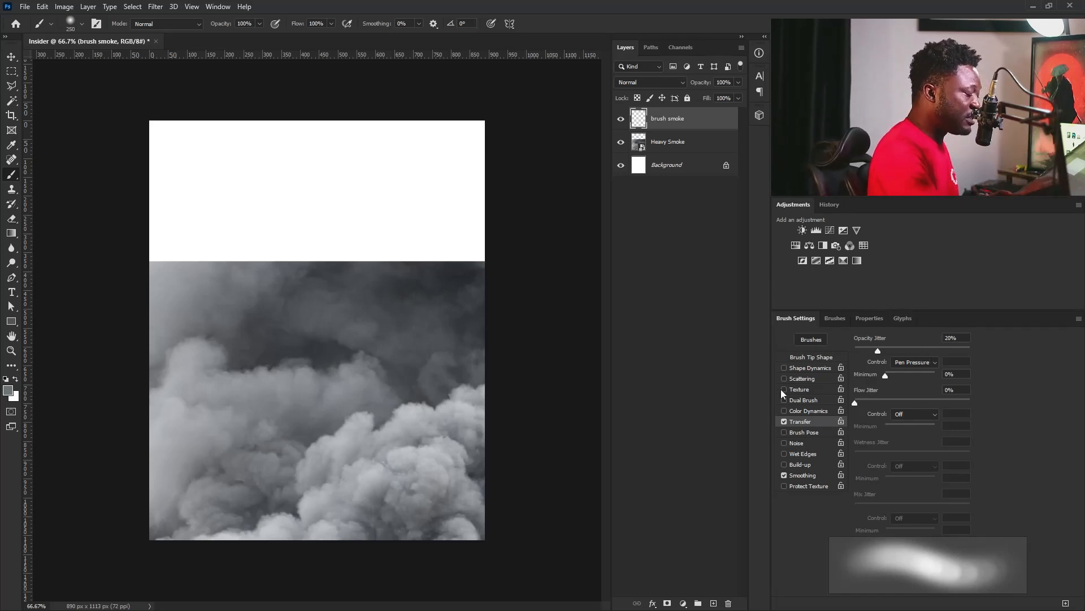
# Turn off Transfer and try a low brush flow such as 11%, and restore 100% flow with Transfer on.
pyautogui.click(784, 422)
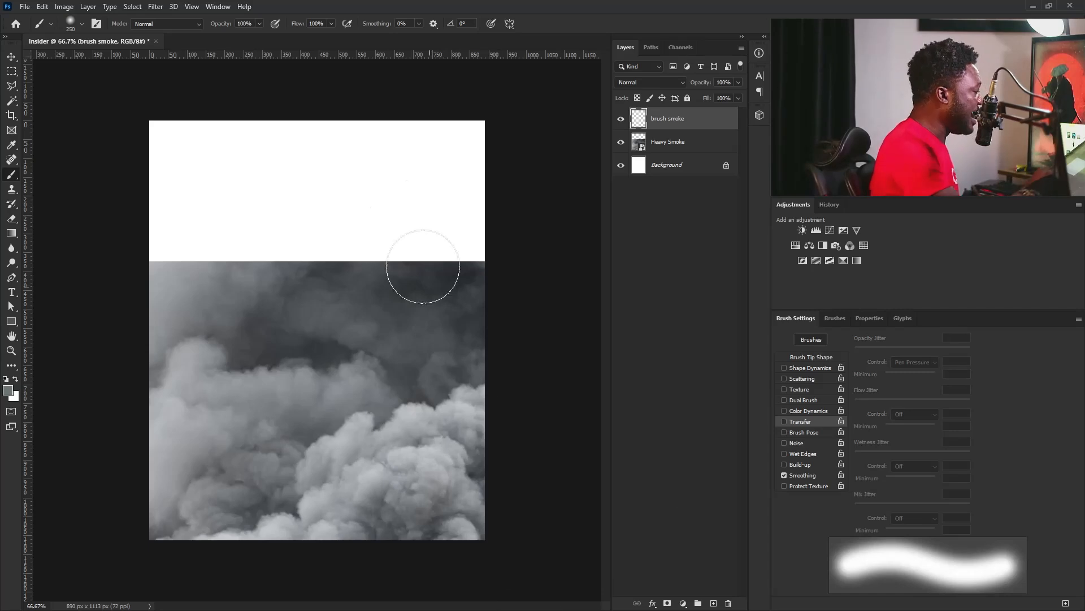
pyautogui.click(331, 24)
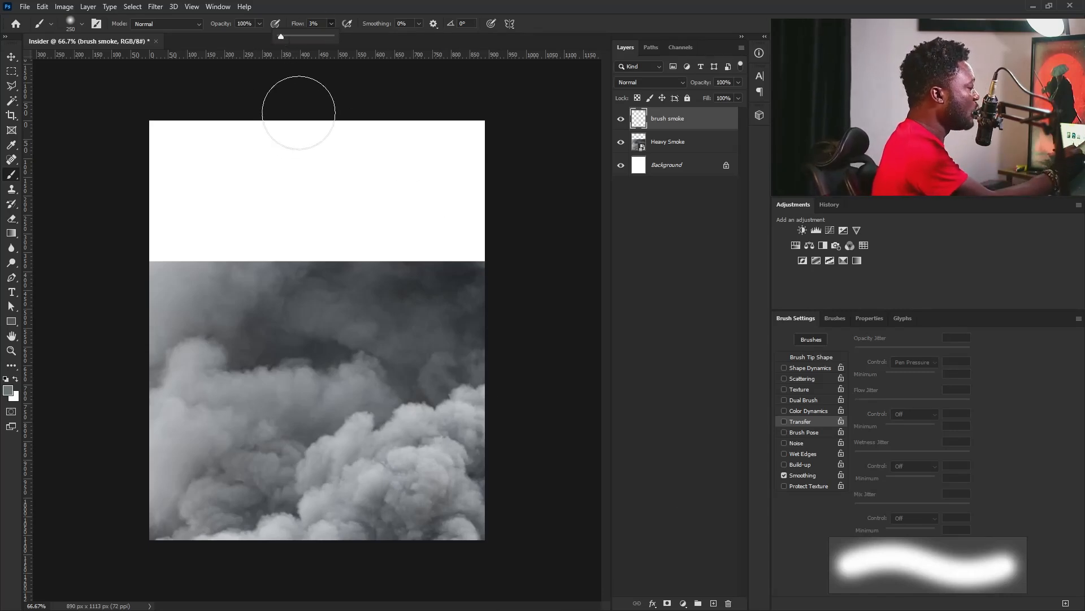
pyautogui.moveTo(284, 37); pyautogui.dragTo(284, 41)
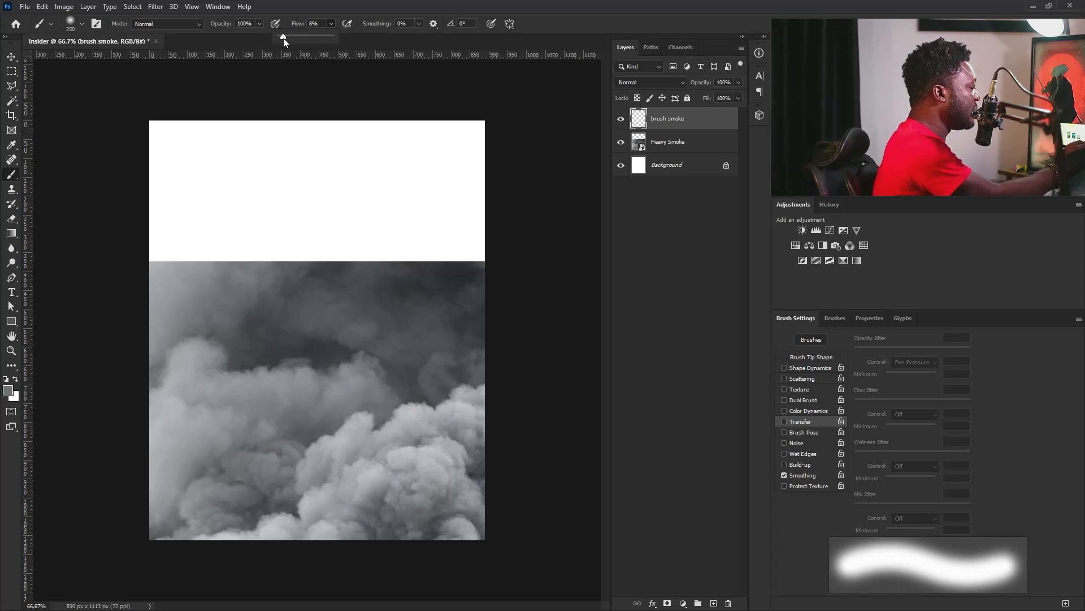
pyautogui.click(330, 25)
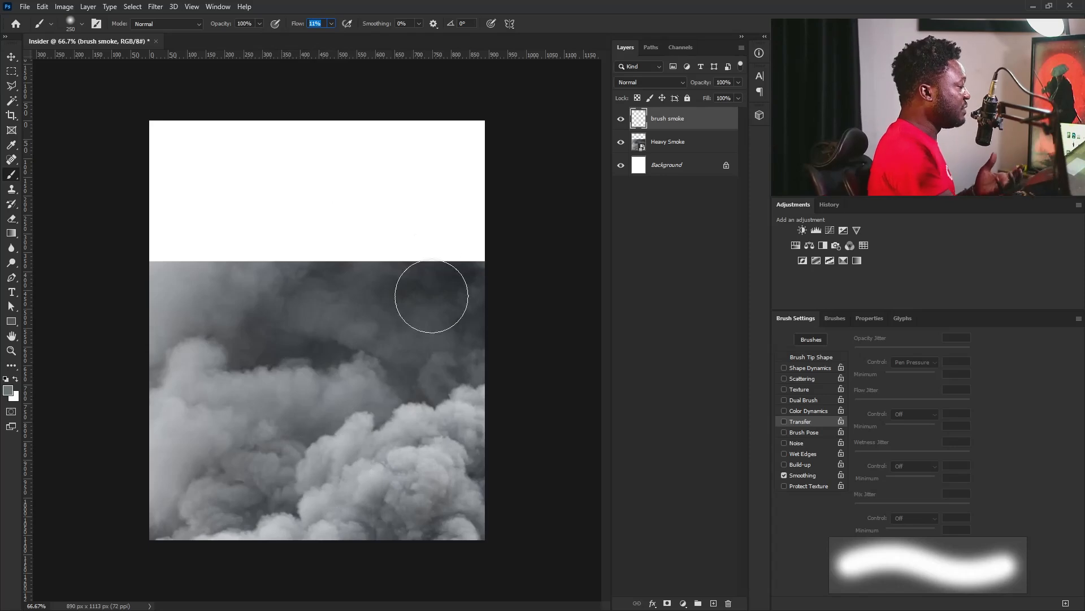
pyautogui.click(331, 23)
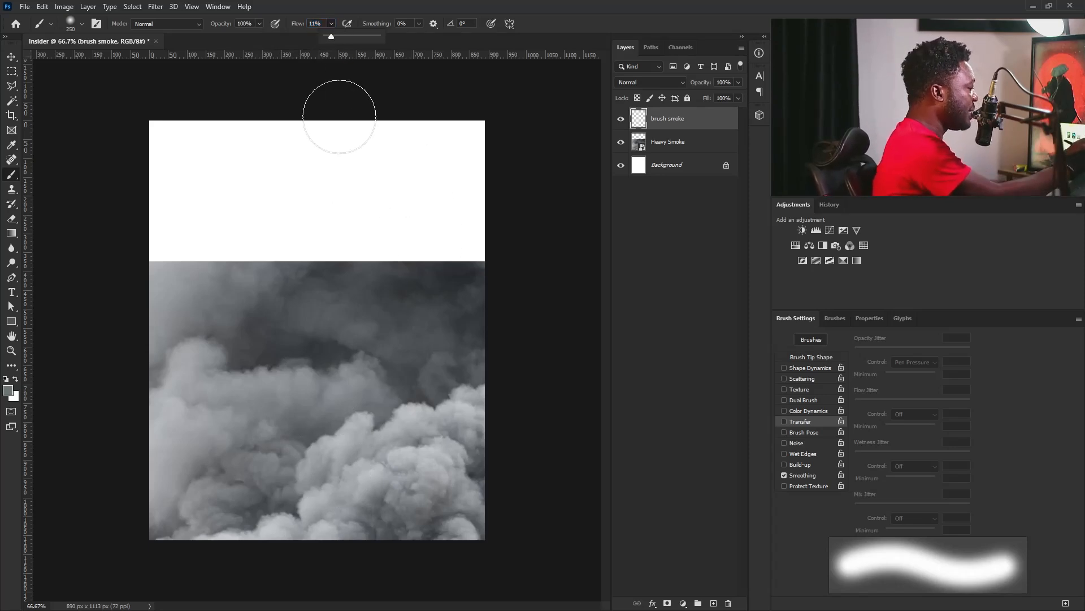
pyautogui.moveTo(333, 36)
pyautogui.mouseDown()
pyautogui.moveTo(357, 27)
pyautogui.moveTo(413, 59)
pyautogui.mouseUp()
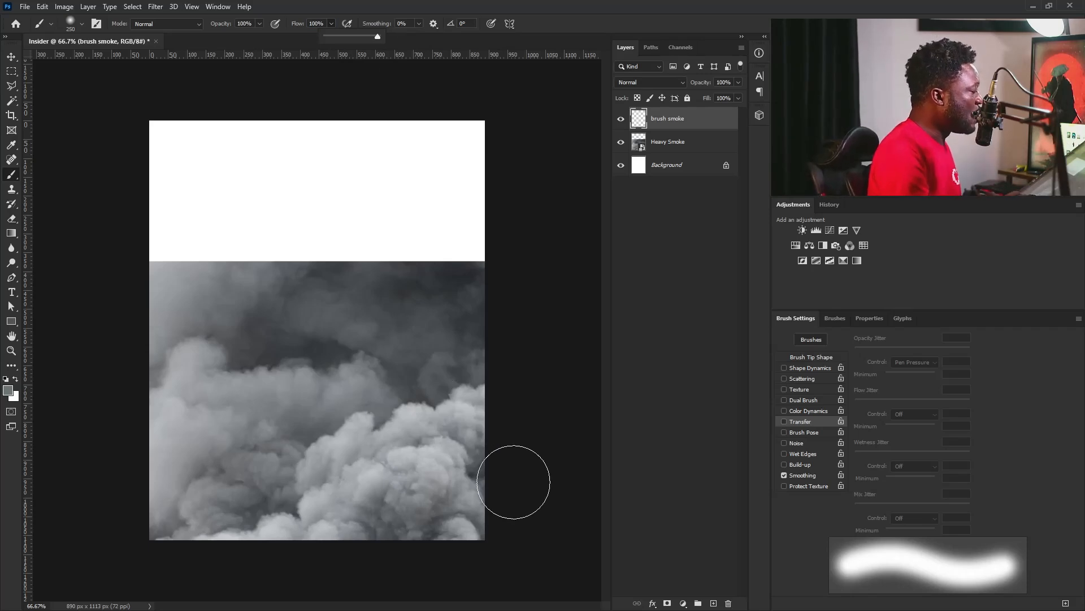
pyautogui.click(784, 421)
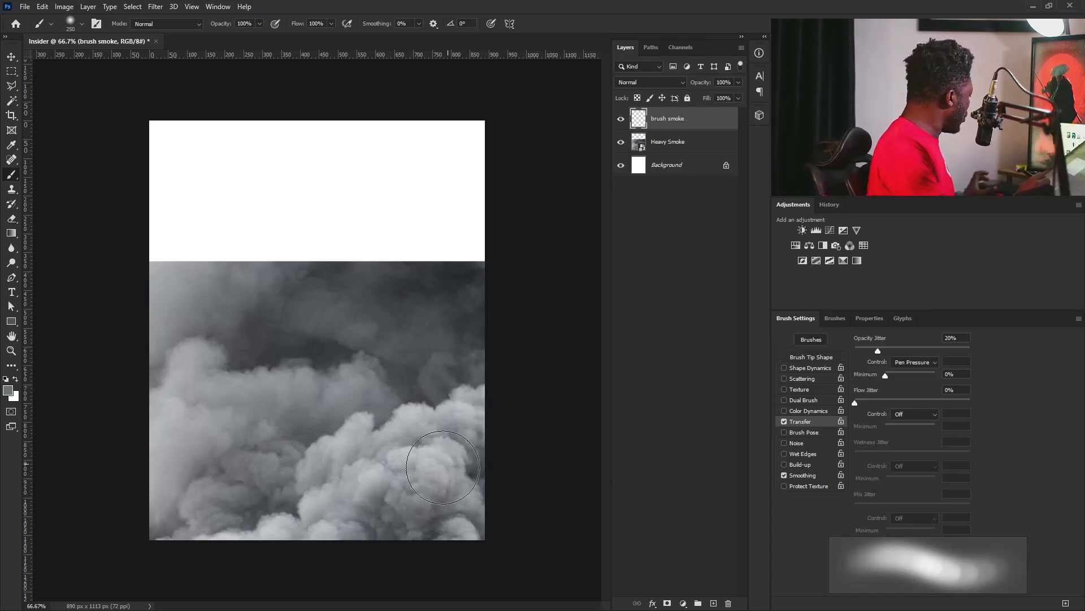
# Sample a light grey from the smoke and paint the upper canvas with a 500 px brush, blending into the smoke.
pyautogui.moveTo(172, 424)
pyautogui.mouseDown()
pyautogui.moveTo(191, 429)
pyautogui.moveTo(189, 418)
pyautogui.moveTo(182, 431)
pyautogui.mouseUp()
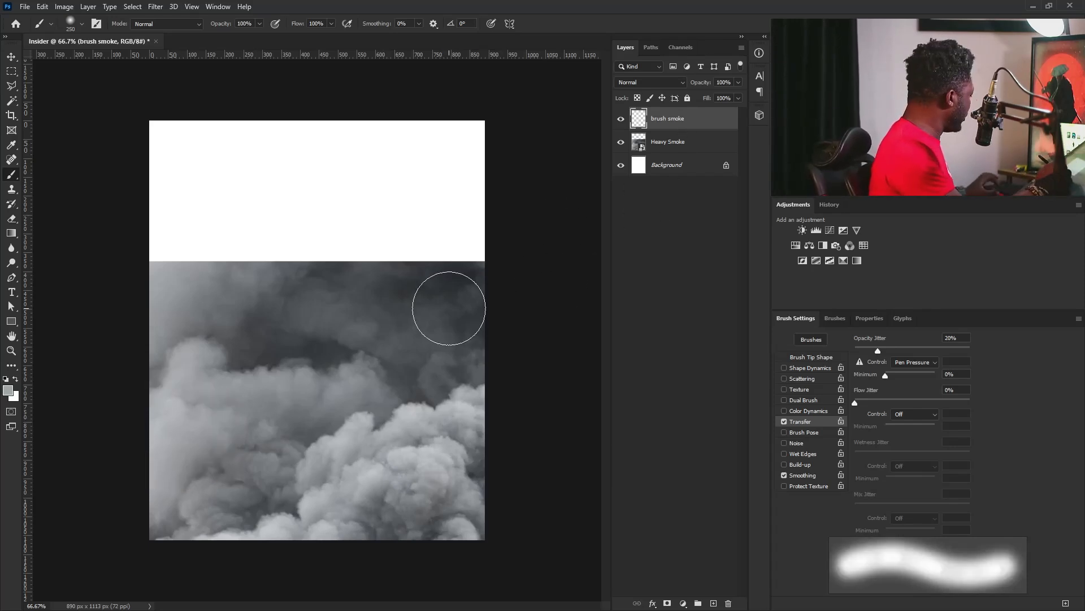
pyautogui.press(']')
pyautogui.press(']')
pyautogui.press(']')
pyautogui.moveTo(364, 130)
pyautogui.mouseDown()
pyautogui.moveTo(298, 131)
pyautogui.moveTo(261, 160)
pyautogui.moveTo(218, 365)
pyautogui.moveTo(194, 292)
pyautogui.moveTo(250, 372)
pyautogui.moveTo(357, 206)
pyautogui.moveTo(255, 181)
pyautogui.moveTo(255, 213)
pyautogui.moveTo(351, 248)
pyautogui.moveTo(335, 275)
pyautogui.moveTo(230, 193)
pyautogui.moveTo(315, 322)
pyautogui.moveTo(376, 255)
pyautogui.moveTo(421, 149)
pyautogui.moveTo(504, 203)
pyautogui.moveTo(387, 254)
pyautogui.moveTo(364, 211)
pyautogui.moveTo(442, 212)
pyautogui.moveTo(446, 226)
pyautogui.moveTo(455, 181)
pyautogui.moveTo(358, 186)
pyautogui.moveTo(212, 279)
pyautogui.moveTo(179, 354)
pyautogui.moveTo(296, 332)
pyautogui.moveTo(249, 262)
pyautogui.moveTo(163, 434)
pyautogui.moveTo(189, 334)
pyautogui.moveTo(245, 448)
pyautogui.moveTo(254, 358)
pyautogui.moveTo(283, 373)
pyautogui.mouseUp()
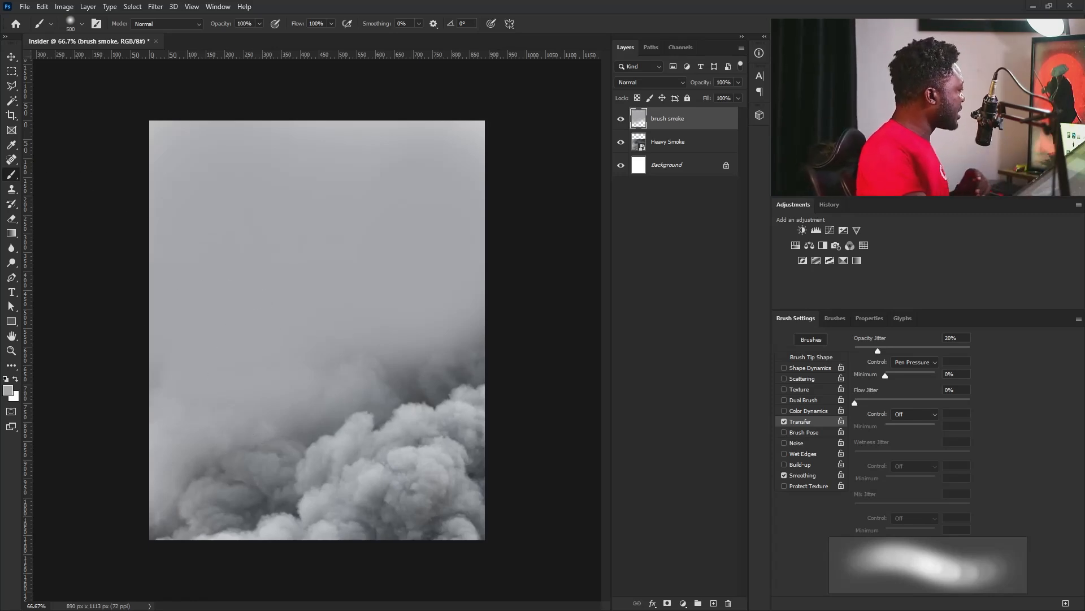
# Position the placed Building image at the left edge of the canvas, just above the smoke clouds.
pyautogui.moveTo(314, 374); pyautogui.dragTo(242, 360)
pyautogui.moveTo(304, 315); pyautogui.dragTo(230, 365)
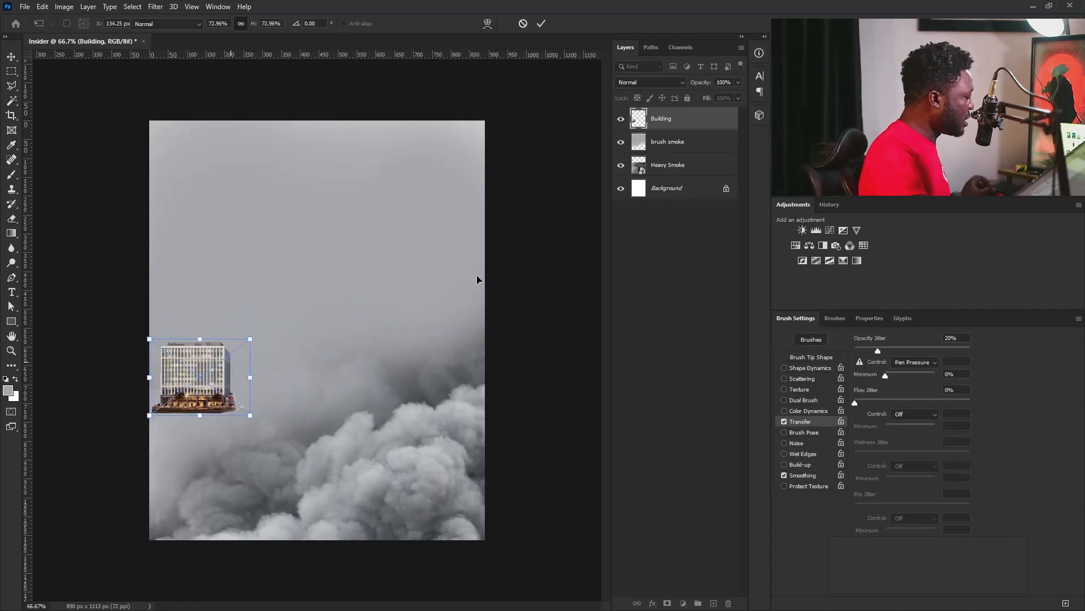
pyautogui.press('Return')
# Duplicate the Building layer and move the original up and to the right behind the copy.
pyautogui.press('b')
pyautogui.moveTo(664, 120)
pyautogui.mouseDown()
pyautogui.moveTo(678, 158)
pyautogui.moveTo(722, 557)
pyautogui.moveTo(713, 603)
pyautogui.mouseUp()
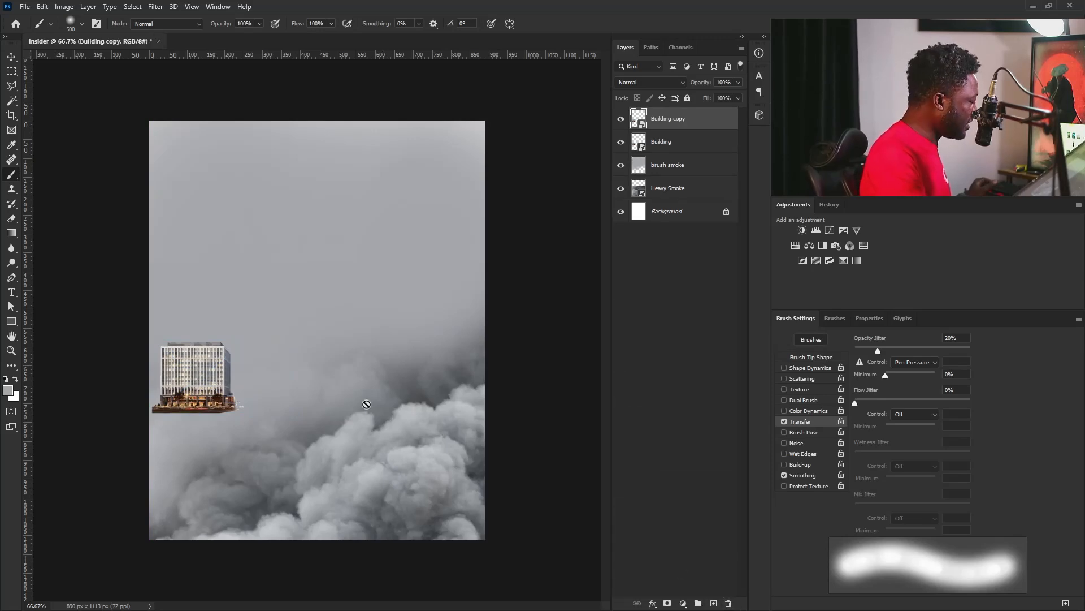
pyautogui.click(665, 148)
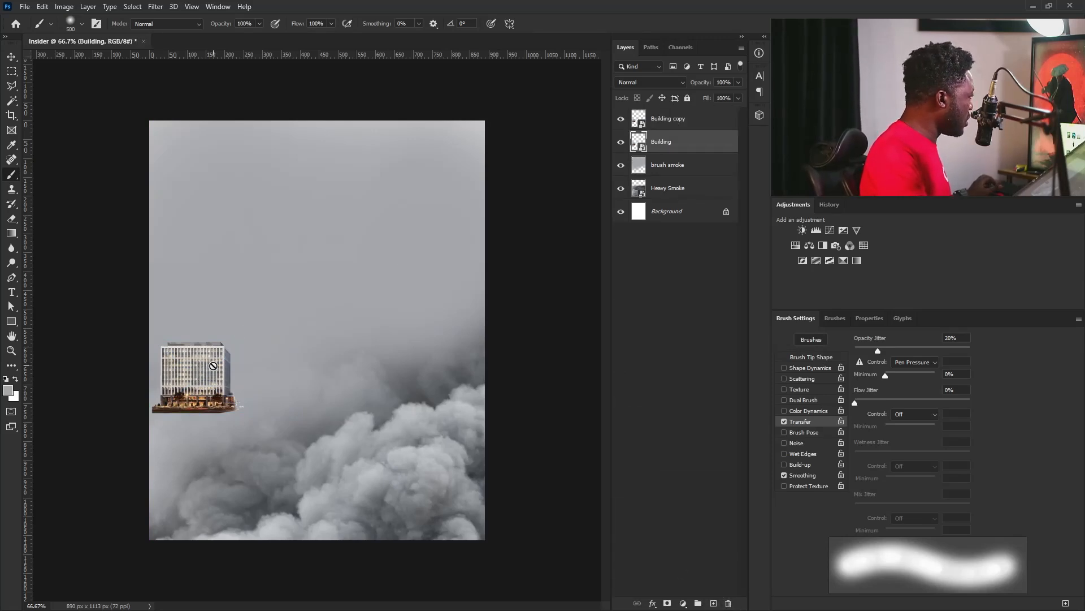
pyautogui.press('v')
pyautogui.moveTo(212, 376); pyautogui.dragTo(240, 357)
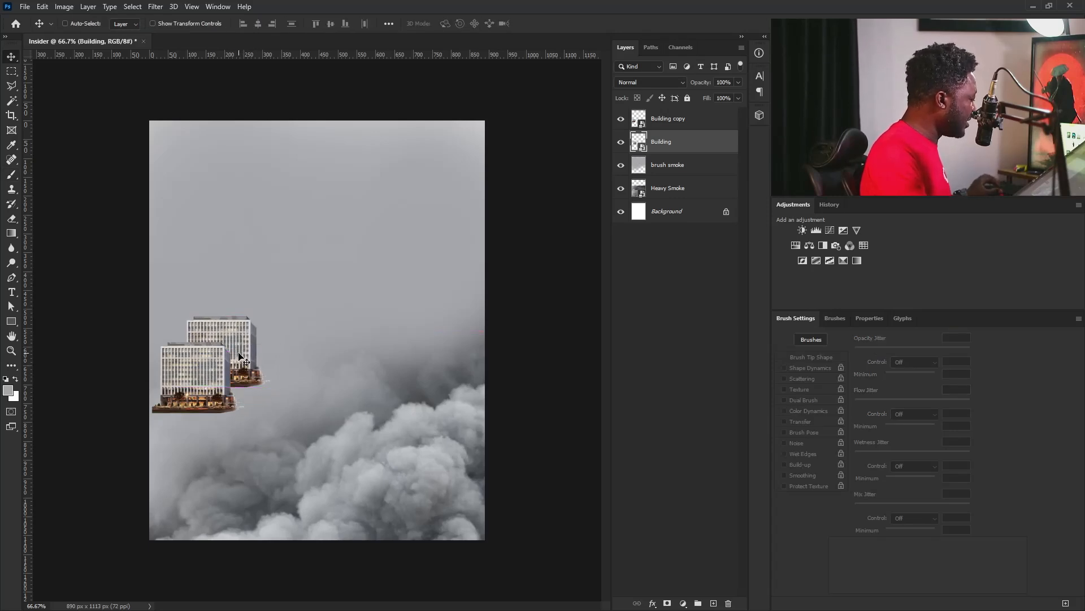
# Transform the rear building to stretch it slightly wider toward the right.
pyautogui.click(263, 356)
pyautogui.hotkey('ctrl', 't')
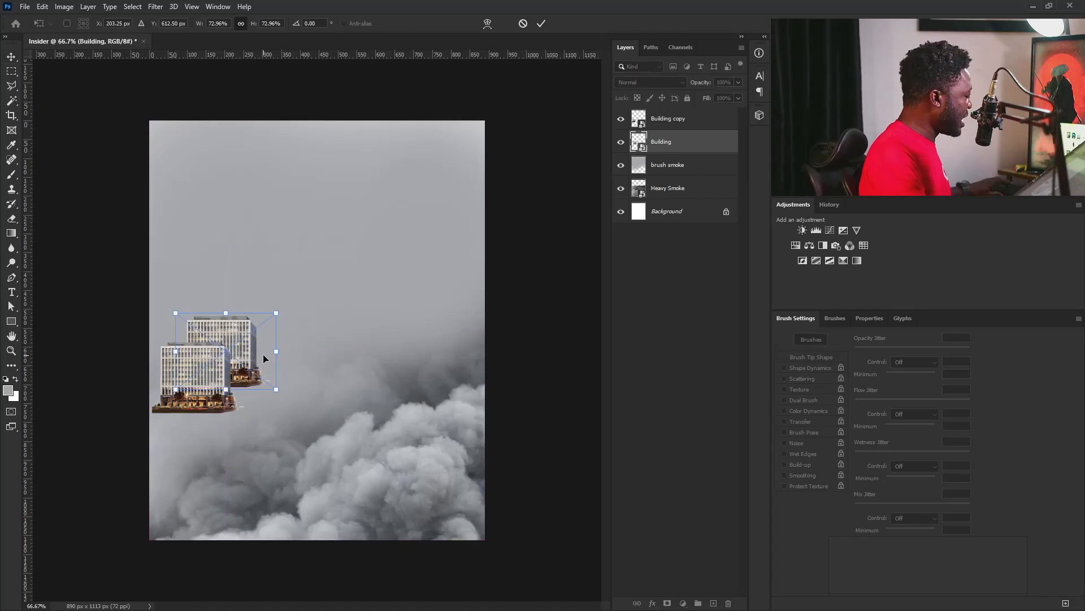
pyautogui.moveTo(275, 355); pyautogui.dragTo(292, 353)
pyautogui.press('Return')
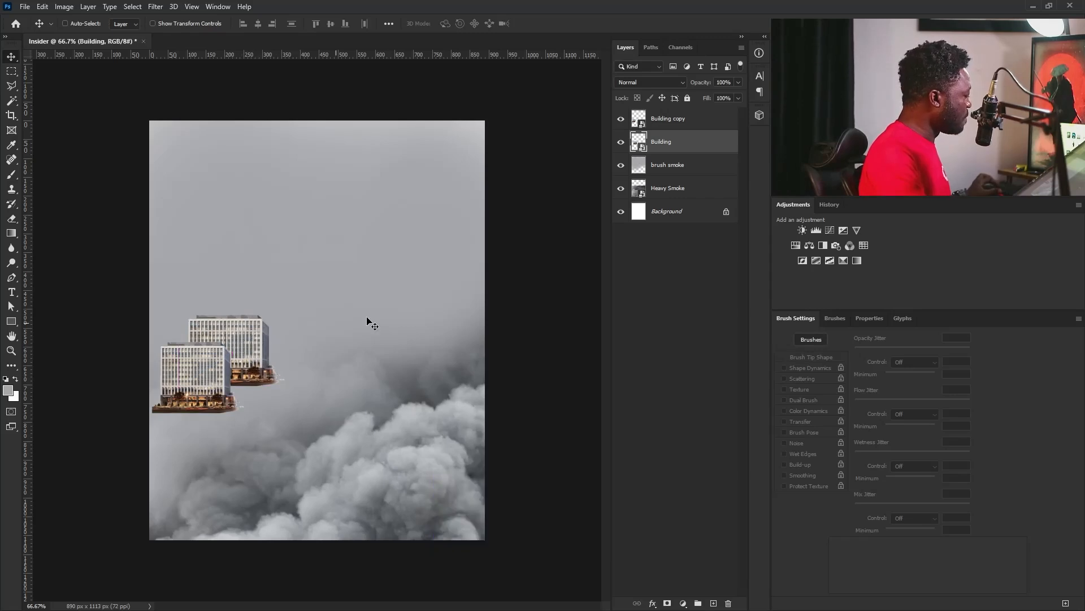
# Group the Building and Building copy layers and name the group "building".
pyautogui.keyDown('shift'); pyautogui.click(678, 119); pyautogui.keyUp('shift')
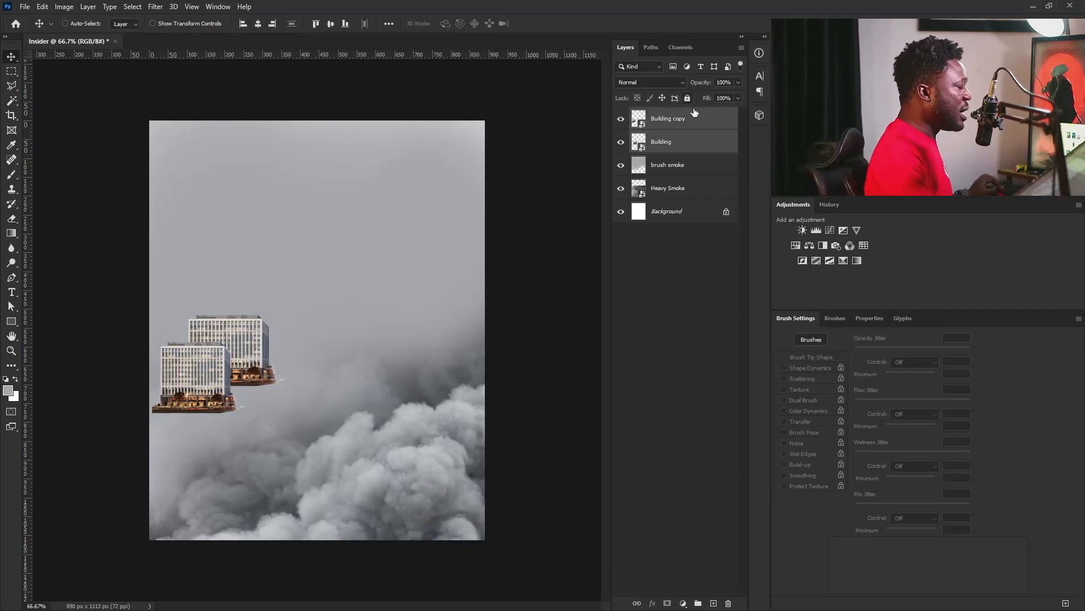
pyautogui.hotkey('ctrl', 'g')
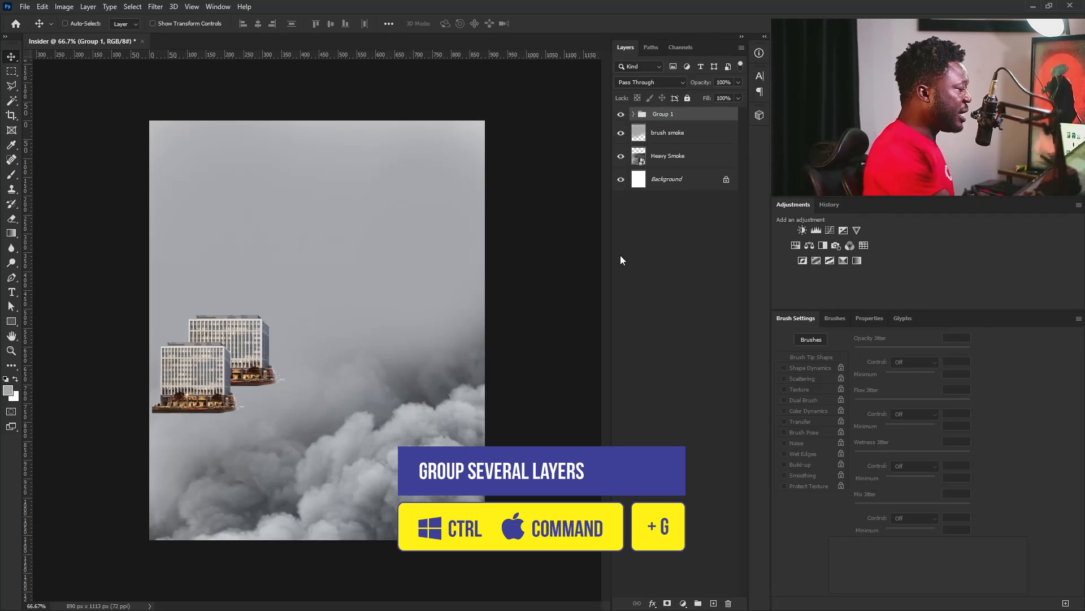
pyautogui.doubleClick(661, 115)
pyautogui.write('building')
pyautogui.press('Return')
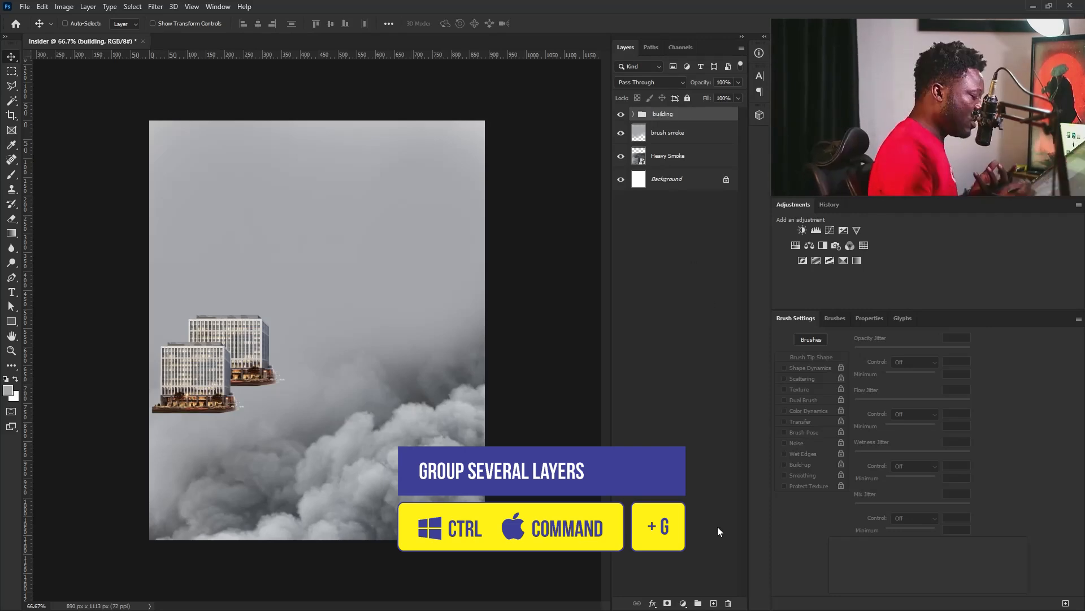
# Add a layer mask to the building group and fade the bases of both buildings into the smoke with a soft black brush.
pyautogui.click(668, 603)
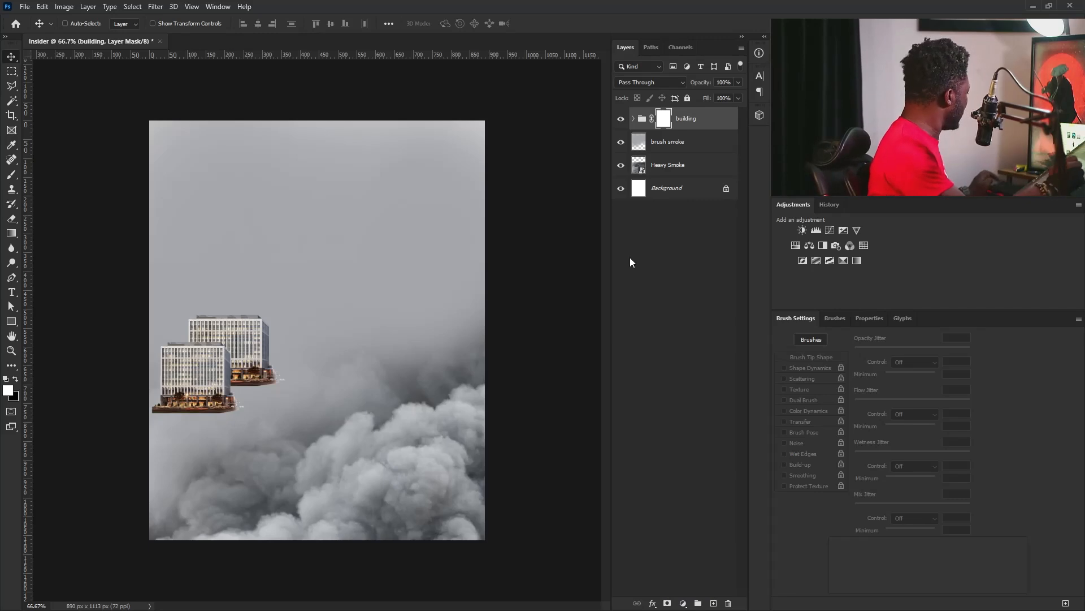
pyautogui.press('b')
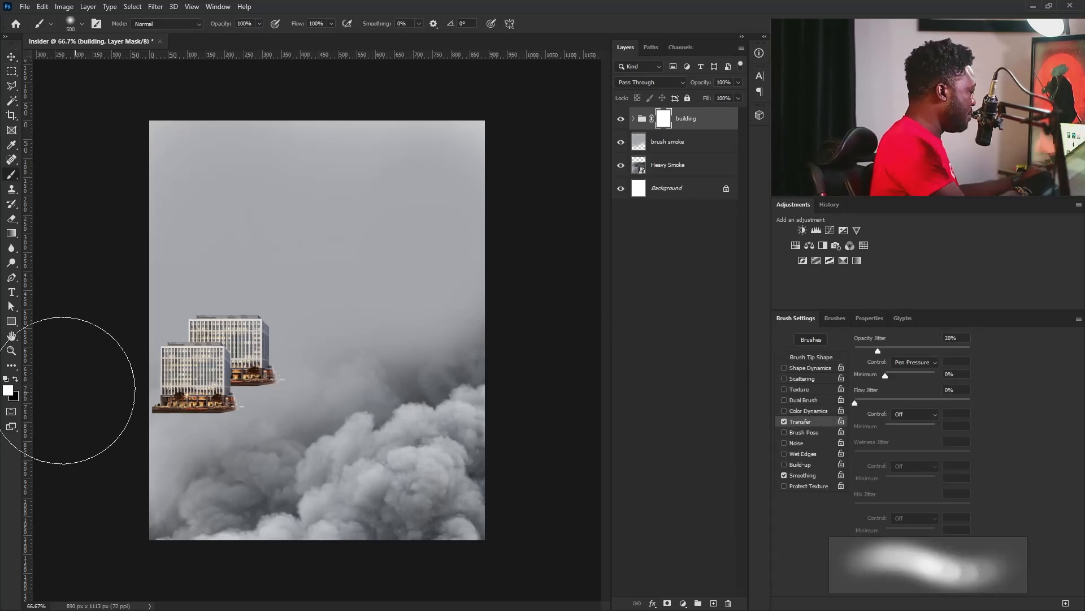
pyautogui.click(15, 379)
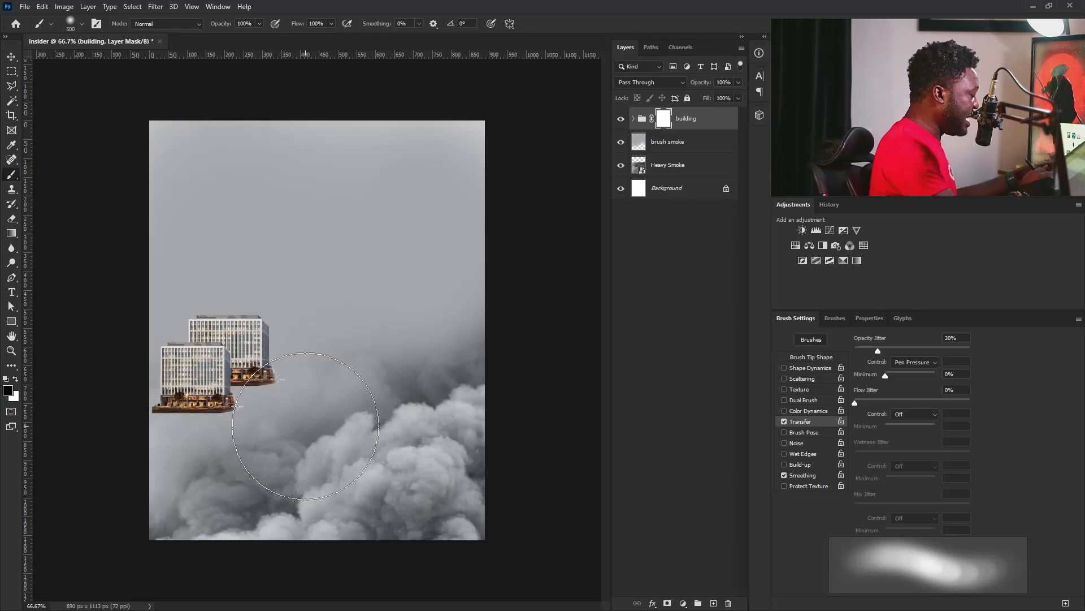
pyautogui.press('[')
pyautogui.press('[')
pyautogui.press('[')
pyautogui.press('[')
pyautogui.press('[')
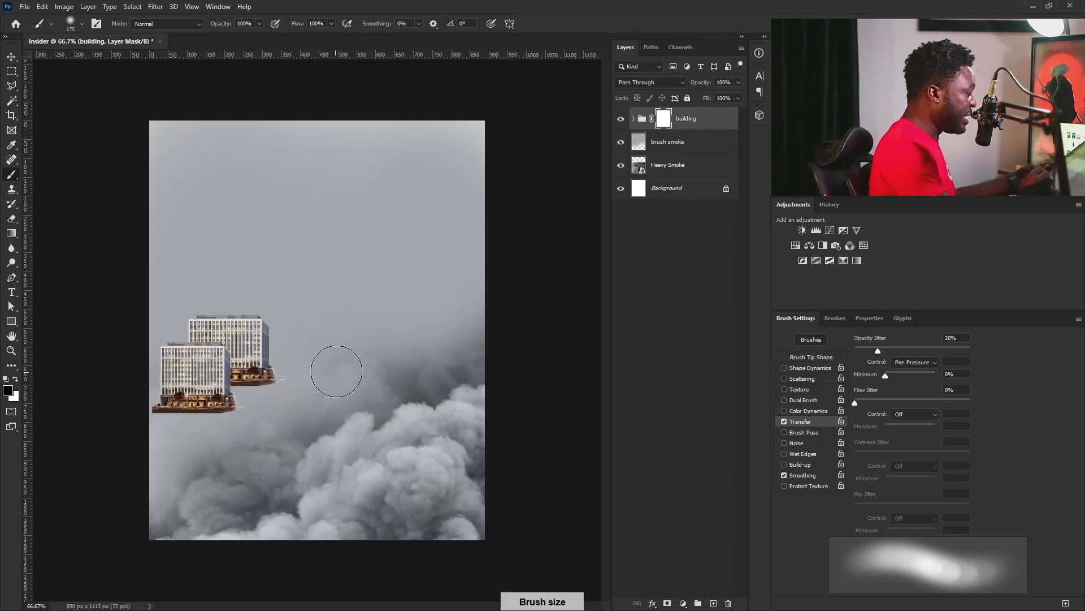
pyautogui.click(783, 420)
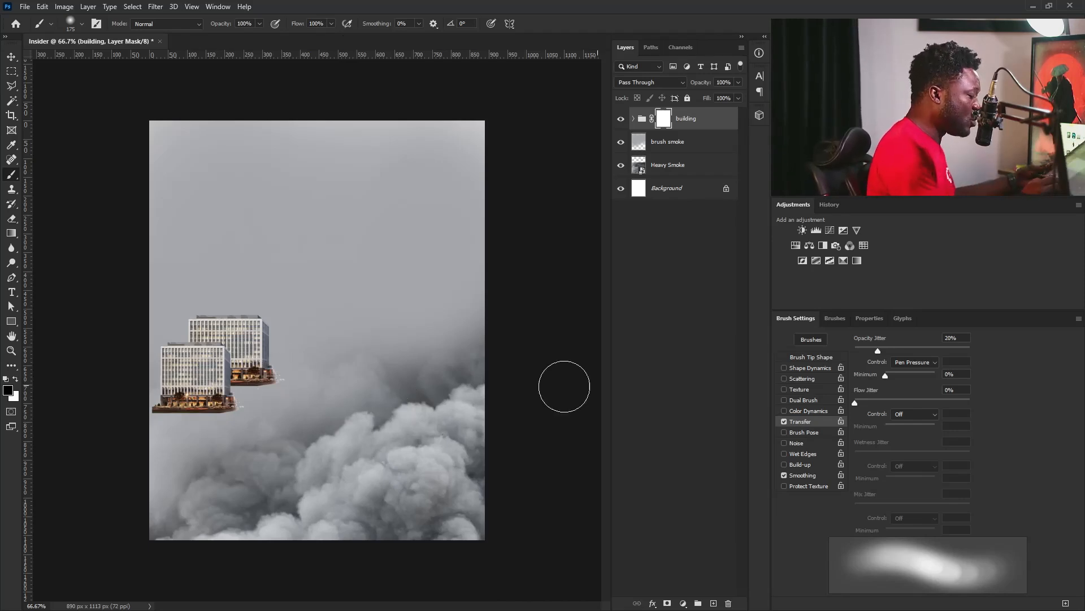
pyautogui.moveTo(284, 386)
pyautogui.mouseDown()
pyautogui.moveTo(276, 408)
pyautogui.moveTo(282, 378)
pyautogui.moveTo(253, 394)
pyautogui.moveTo(250, 407)
pyautogui.moveTo(261, 399)
pyautogui.moveTo(249, 419)
pyautogui.moveTo(161, 442)
pyautogui.moveTo(156, 421)
pyautogui.moveTo(202, 422)
pyautogui.mouseUp()
pyautogui.press('[')
pyautogui.press('[')
pyautogui.press('[')
pyautogui.press(']')
pyautogui.press(']')
pyautogui.press('[')
pyautogui.press('[')
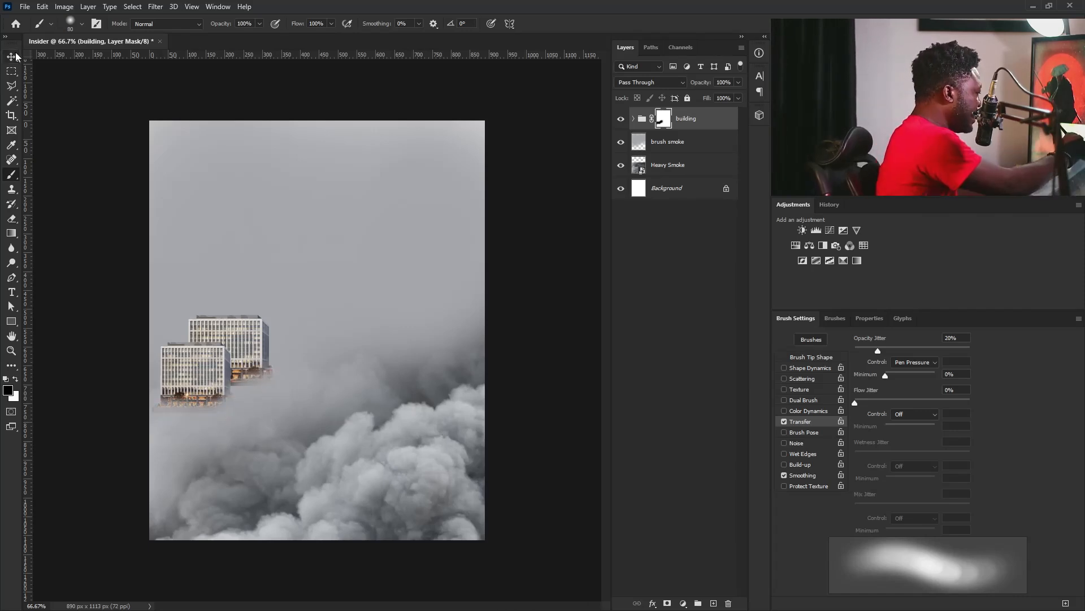
pyautogui.press('v')
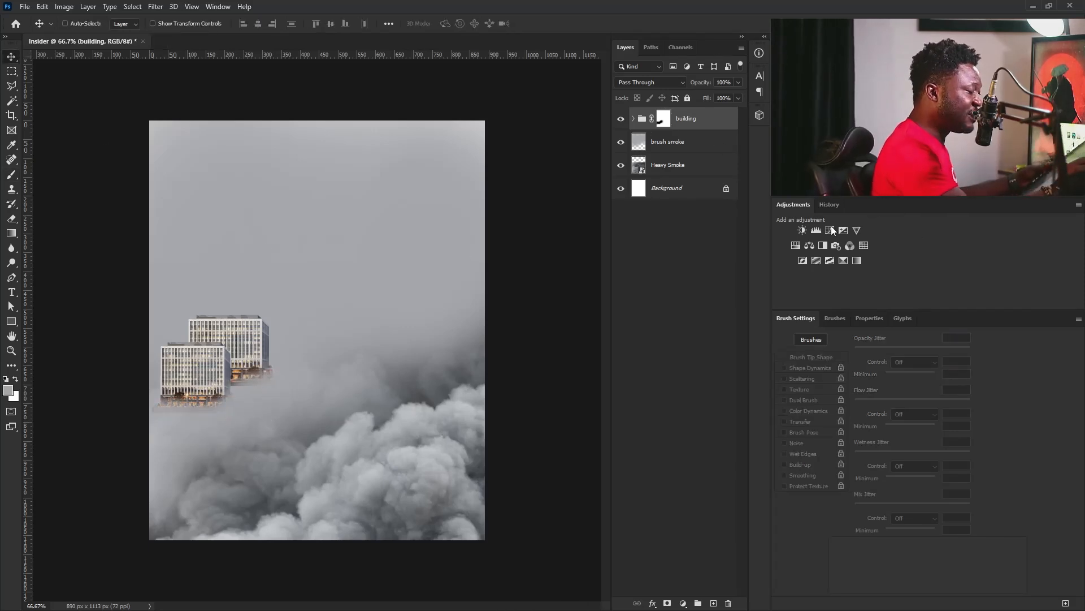
# Add a Levels adjustment clipped to the building group, darkening the midtones and lowering the white output level to about 146.
pyautogui.click(820, 233)
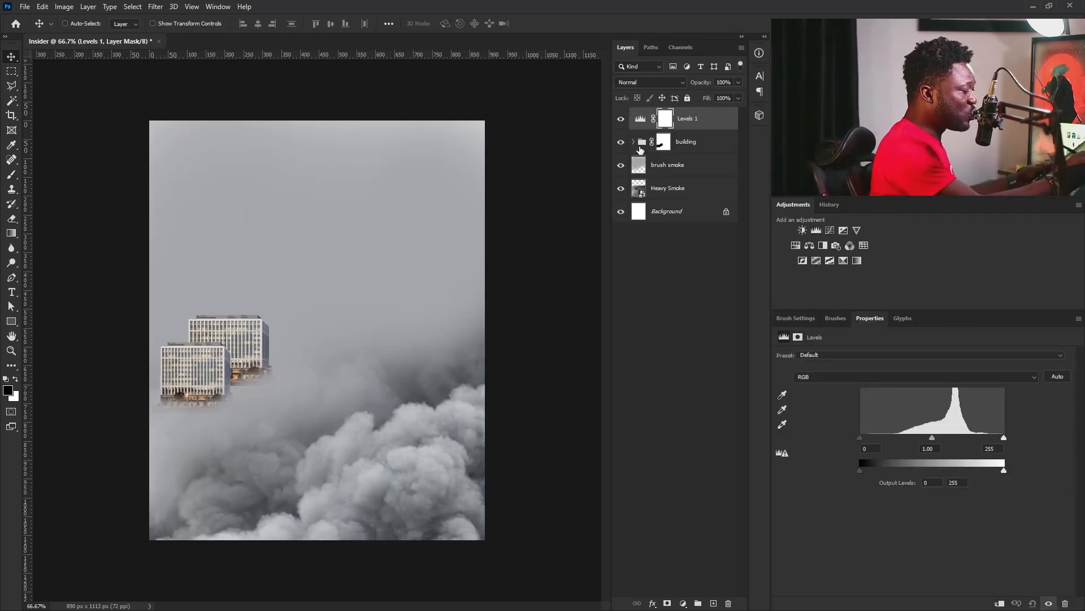
pyautogui.click(999, 603)
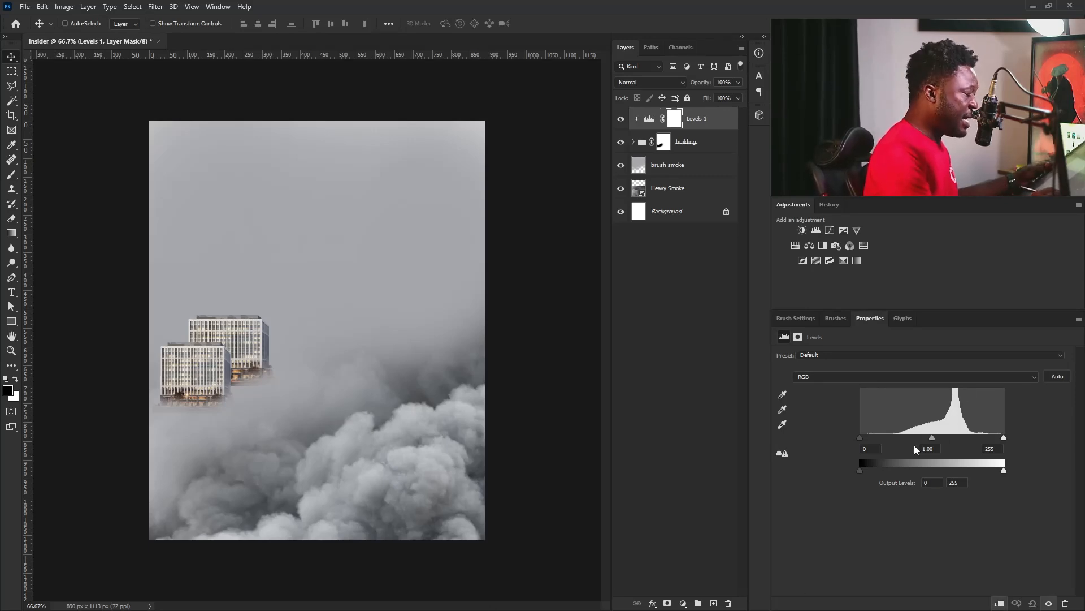
pyautogui.moveTo(934, 439); pyautogui.dragTo(945, 437)
pyautogui.moveTo(1004, 474); pyautogui.dragTo(948, 473)
# Add a clipped Hue/Saturation adjustment directly above the building group with Saturation at -100.
pyautogui.click(693, 142)
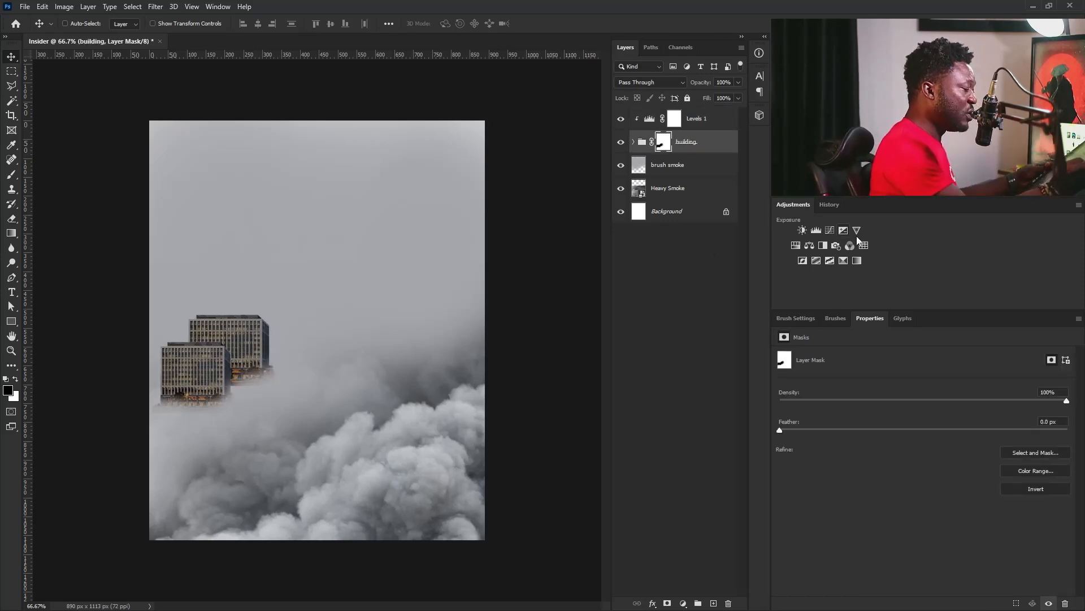
pyautogui.click(796, 245)
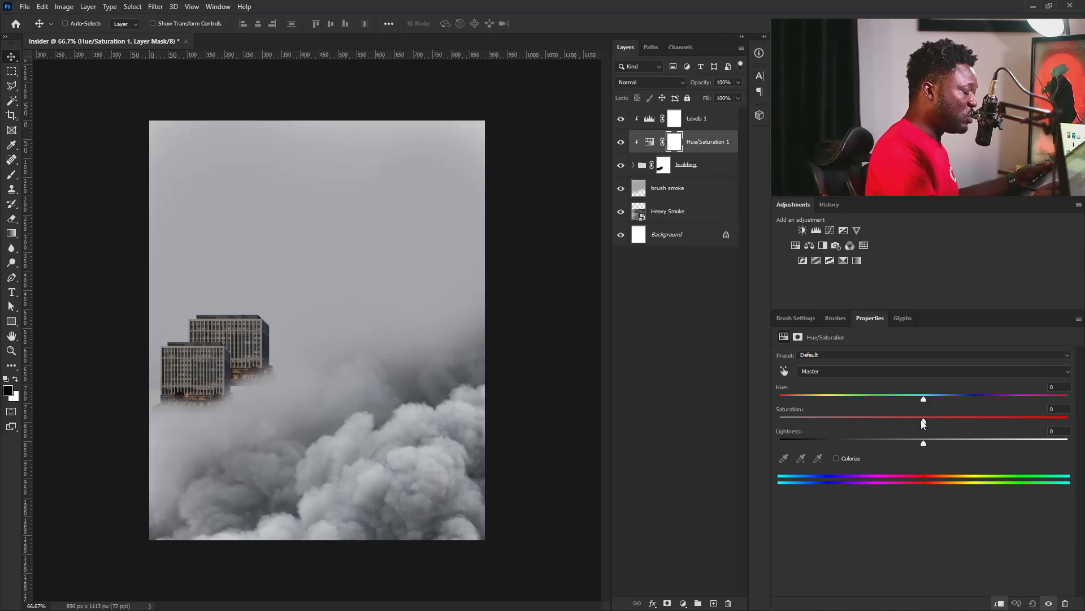
pyautogui.moveTo(923, 423); pyautogui.dragTo(694, 425)
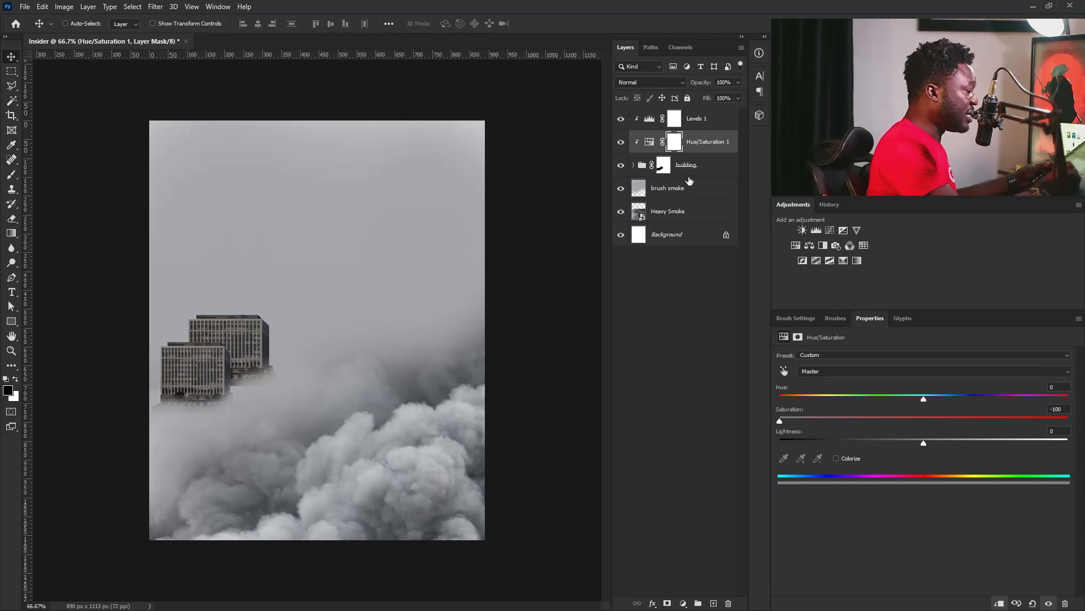
# Refine the buildings' Levels adjustment to a midtone input of 0.81 and a white input of 234.
pyautogui.click(698, 121)
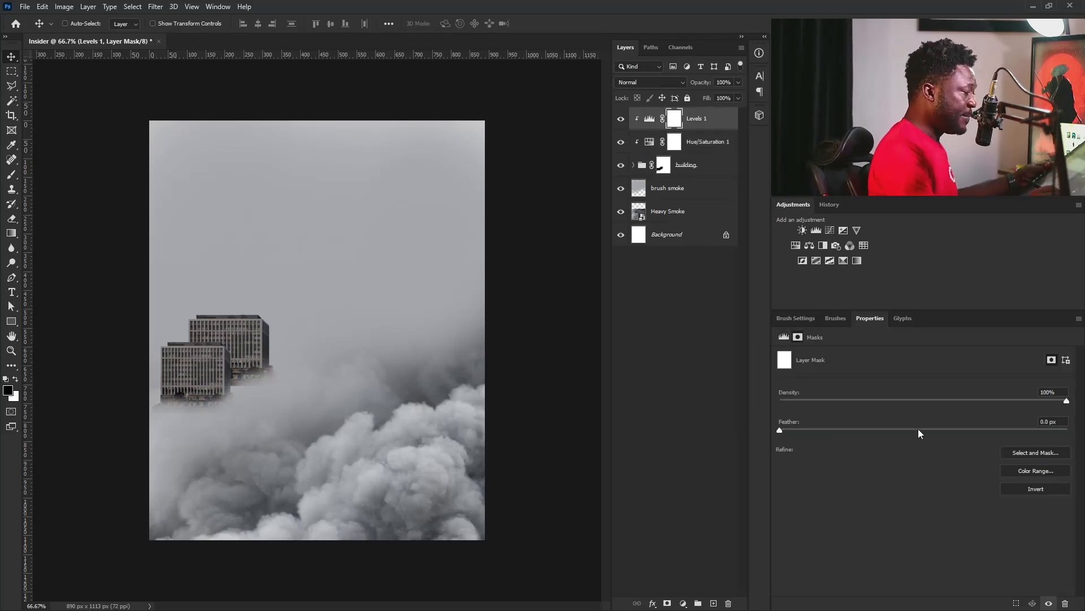
pyautogui.click(784, 337)
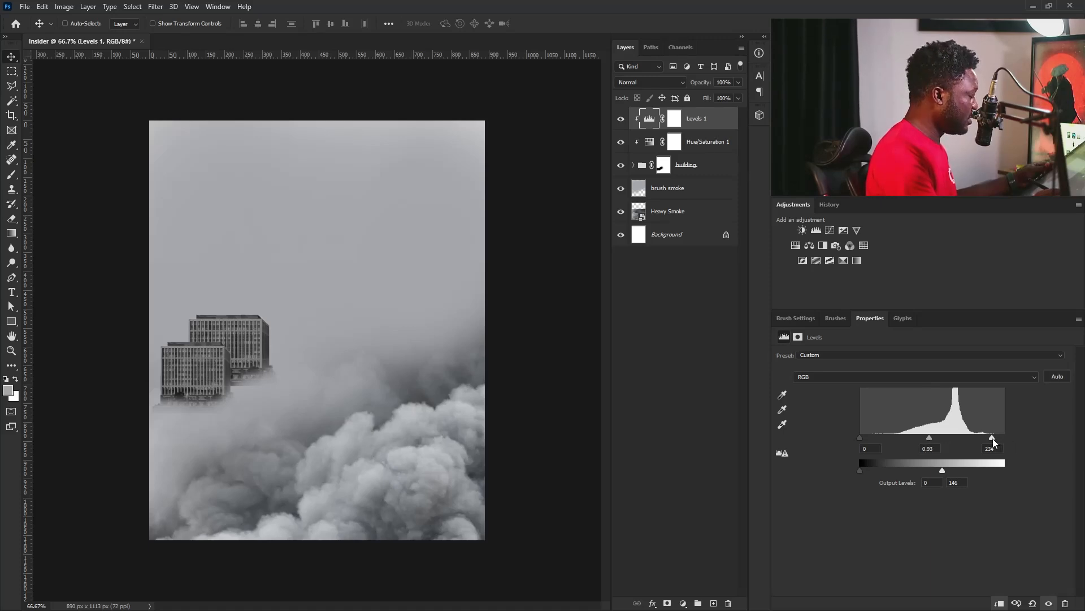
pyautogui.moveTo(936, 436); pyautogui.dragTo(936, 436)
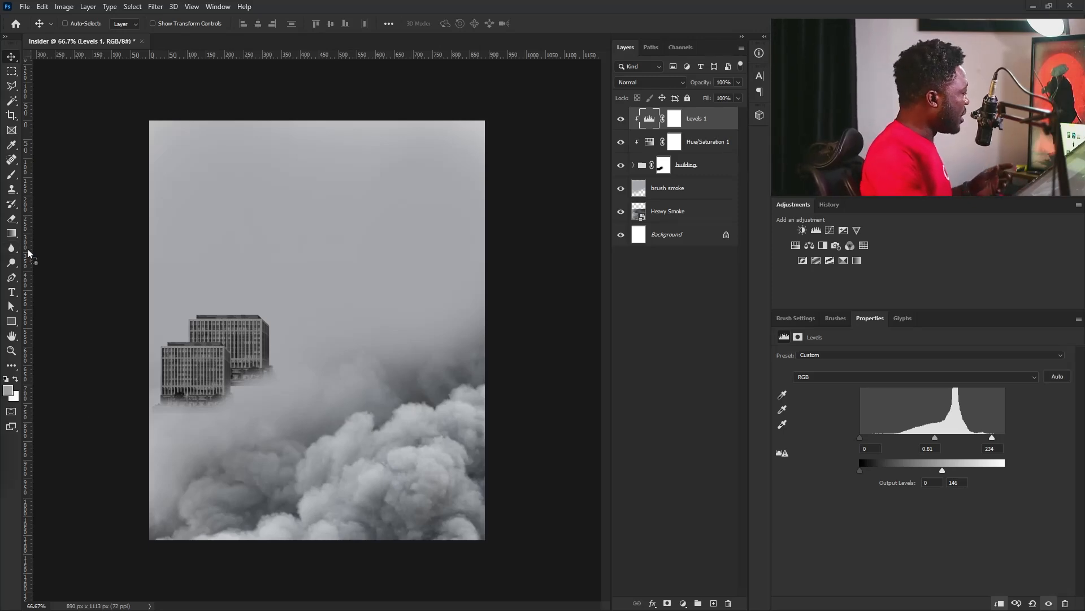
# Place the Chopper image, scale it down to 697 px wide and position it overlapping the buildings at X 37, Y 314 px.
pyautogui.moveTo(287, 307); pyautogui.dragTo(279, 303)
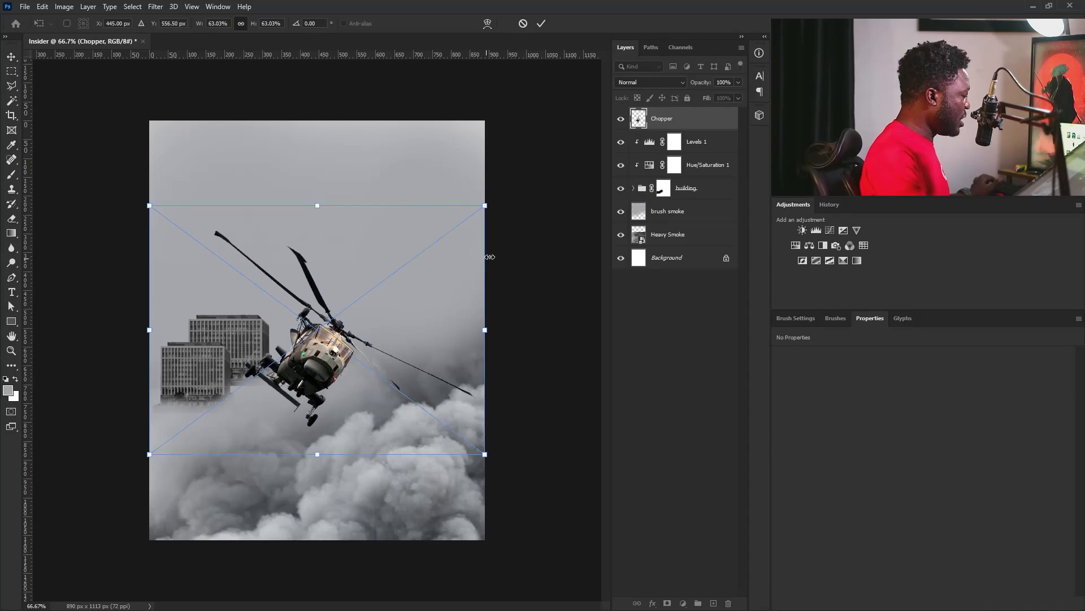
pyautogui.moveTo(485, 208); pyautogui.dragTo(453, 230)
pyautogui.moveTo(381, 310); pyautogui.dragTo(329, 320)
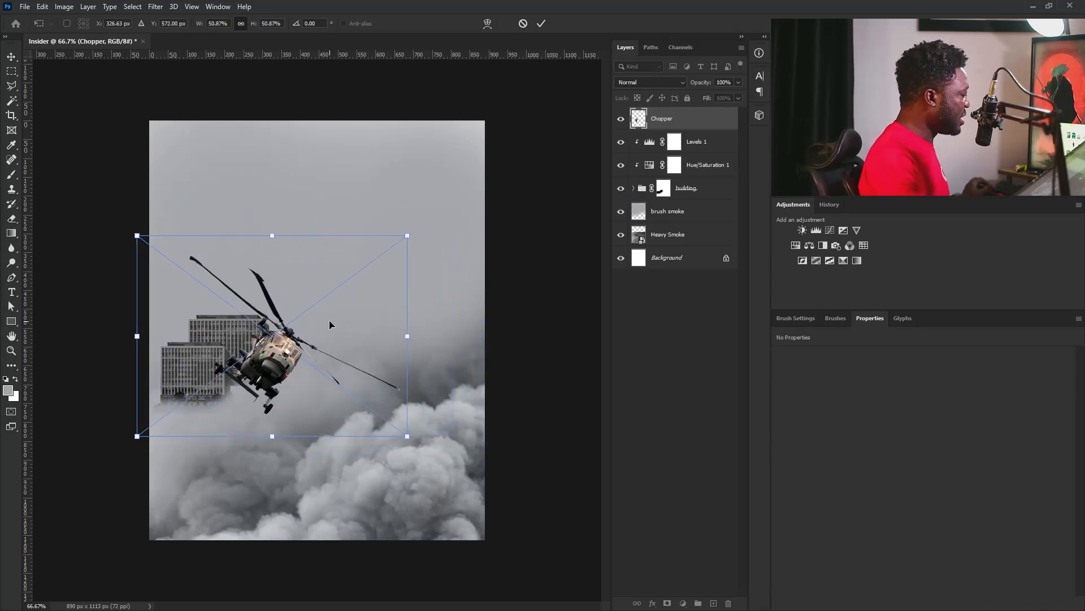
pyautogui.moveTo(457, 251); pyautogui.dragTo(449, 235)
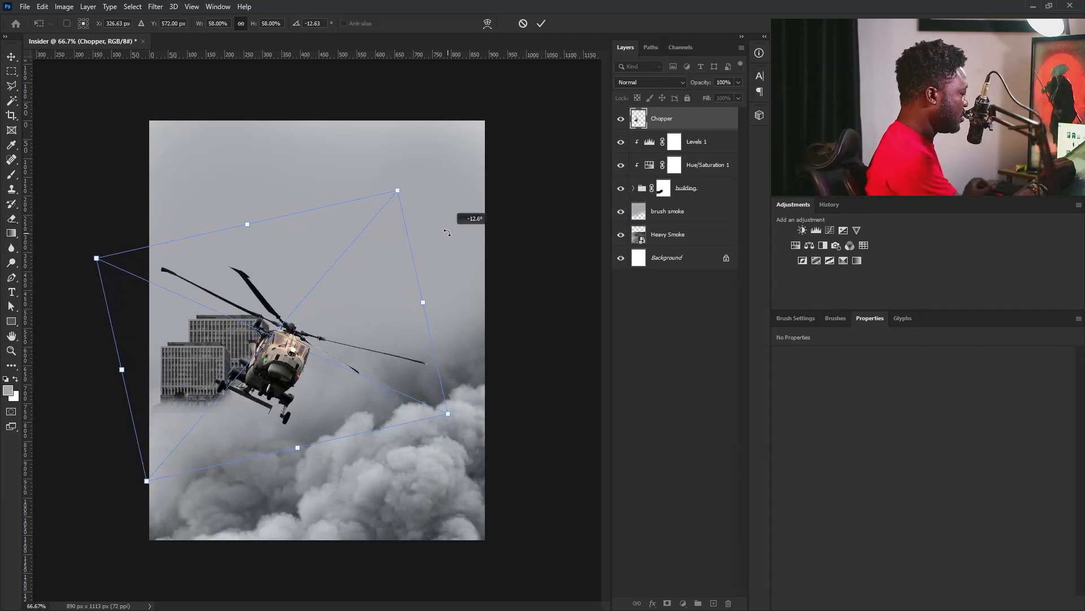
pyautogui.moveTo(354, 345); pyautogui.dragTo(359, 317)
pyautogui.moveTo(457, 384); pyautogui.dragTo(451, 364)
pyautogui.press('Return')
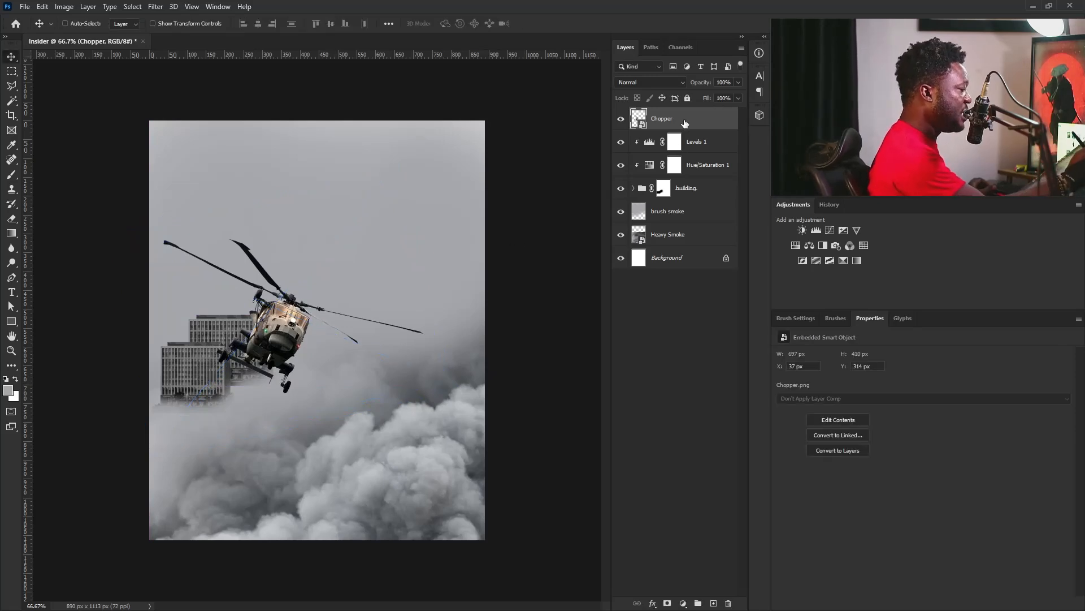
# Add a Hue/Saturation adjustment clipped to the Chopper layer and lower its Saturation to -99.
pyautogui.click(796, 246)
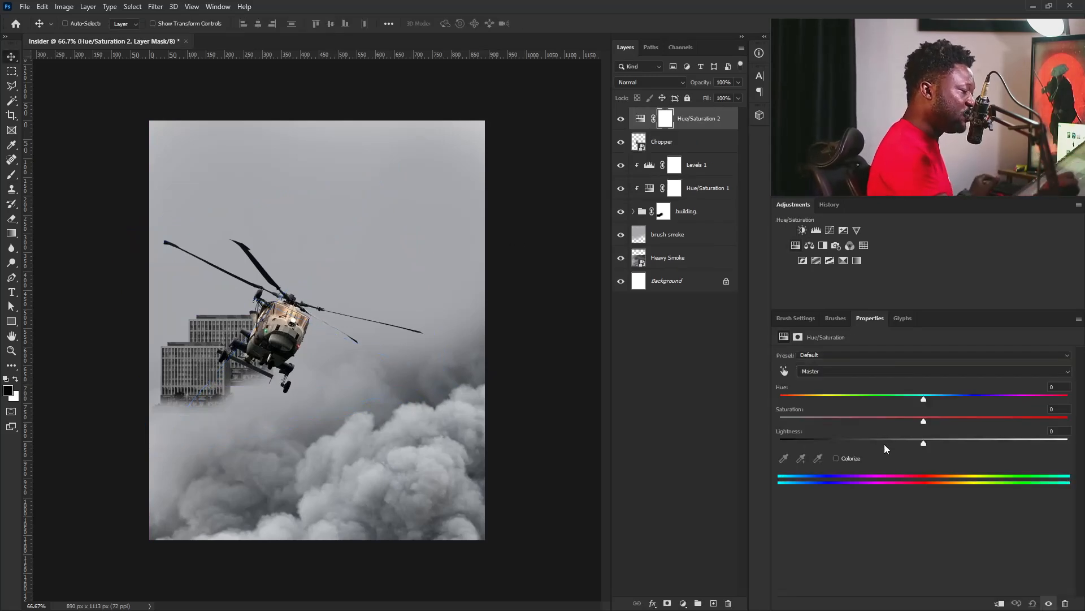
pyautogui.click(999, 603)
pyautogui.moveTo(923, 421); pyautogui.dragTo(781, 422)
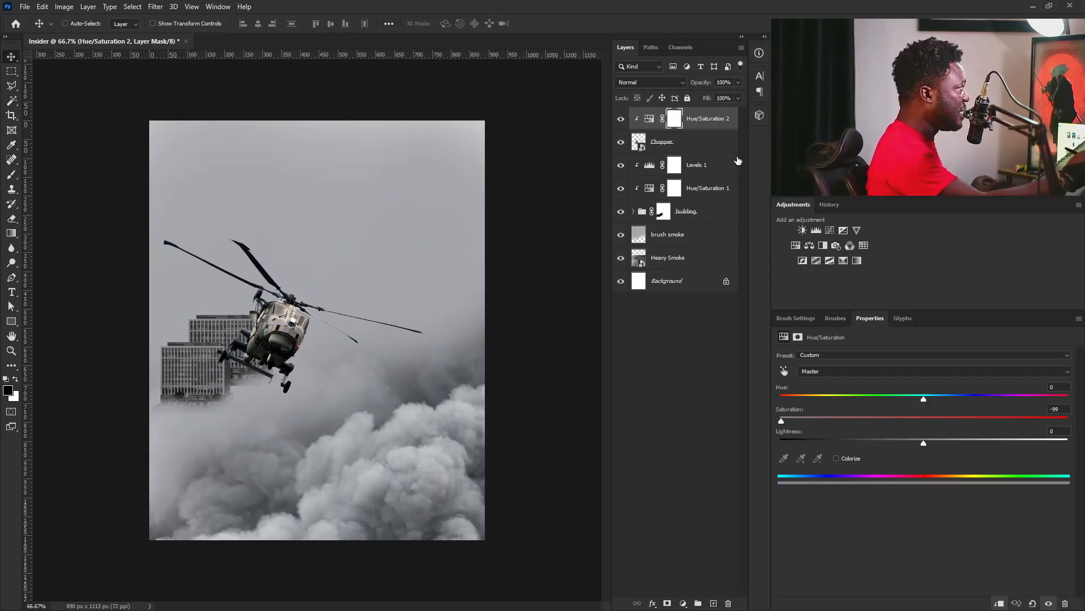
# Add a Levels adjustment clipped to the Chopper layer and set its output levels to 18 and 108.
pyautogui.click(816, 231)
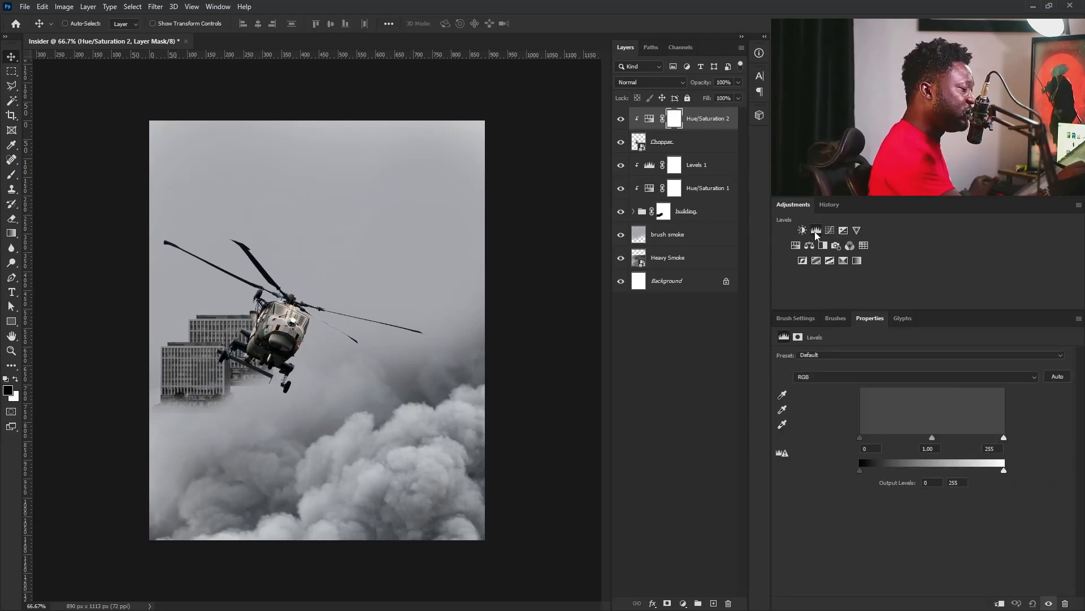
pyautogui.click(999, 603)
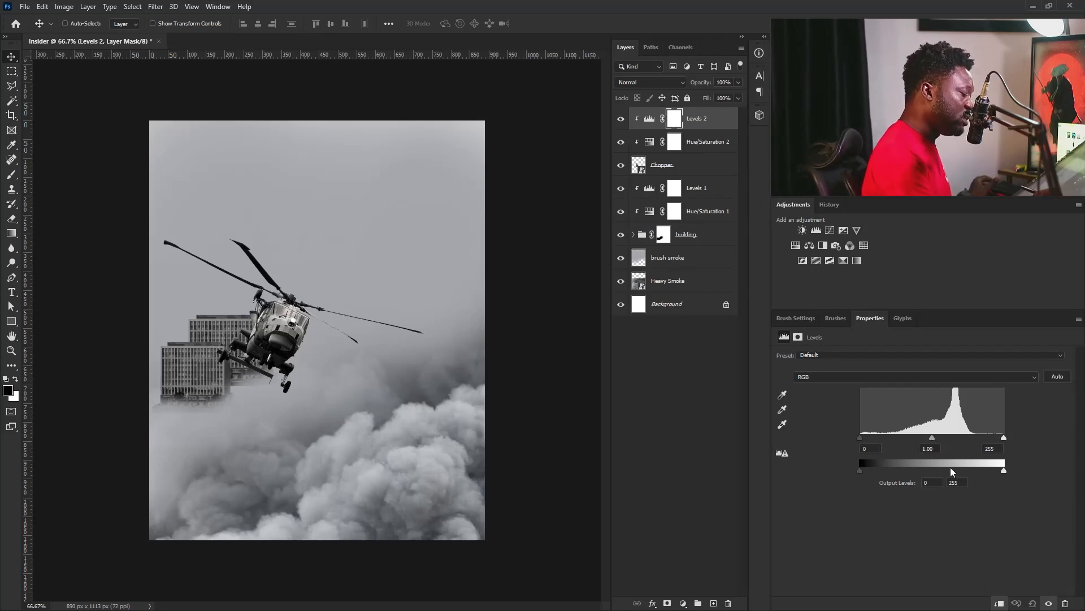
pyautogui.moveTo(864, 469)
pyautogui.mouseDown()
pyautogui.moveTo(887, 468)
pyautogui.moveTo(871, 466)
pyautogui.mouseUp()
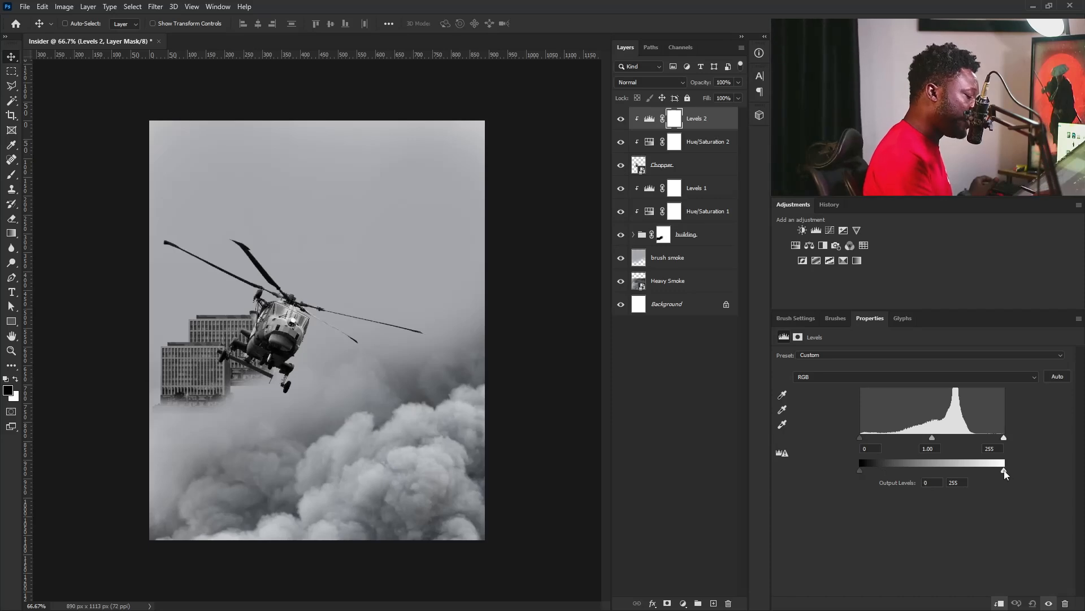
pyautogui.moveTo(988, 472); pyautogui.dragTo(985, 472)
pyautogui.moveTo(863, 470); pyautogui.dragTo(867, 469)
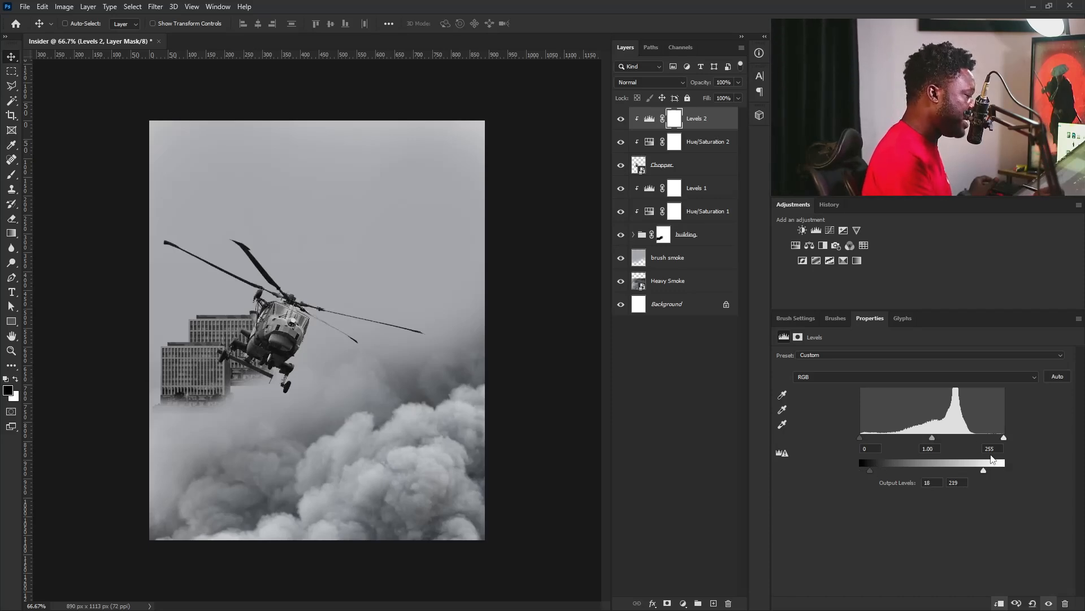
pyautogui.moveTo(983, 471); pyautogui.dragTo(937, 474)
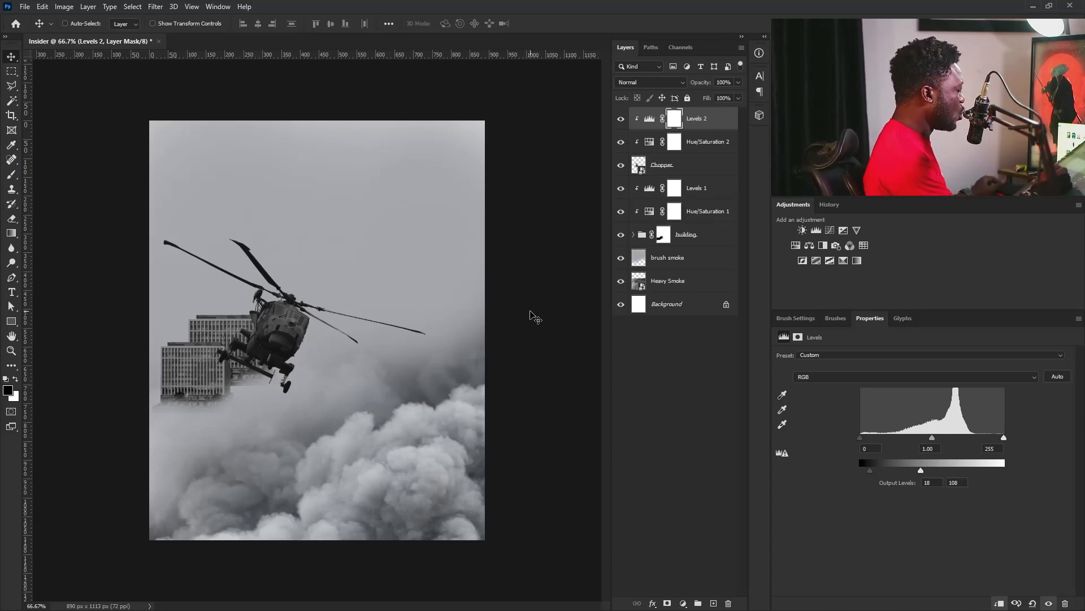
# Select the chopper, building group and their adjustment layers and move them slightly upward together.
pyautogui.keyDown('shift'); pyautogui.click(701, 233); pyautogui.keyUp('shift')
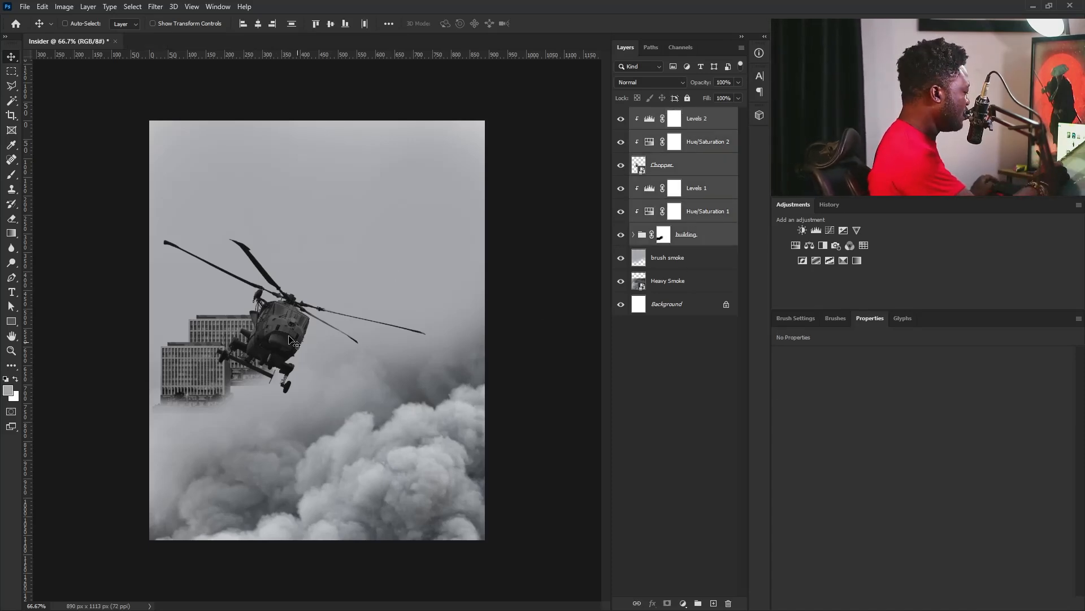
pyautogui.moveTo(294, 343)
pyautogui.mouseDown()
pyautogui.moveTo(286, 317)
pyautogui.moveTo(289, 326)
pyautogui.mouseUp()
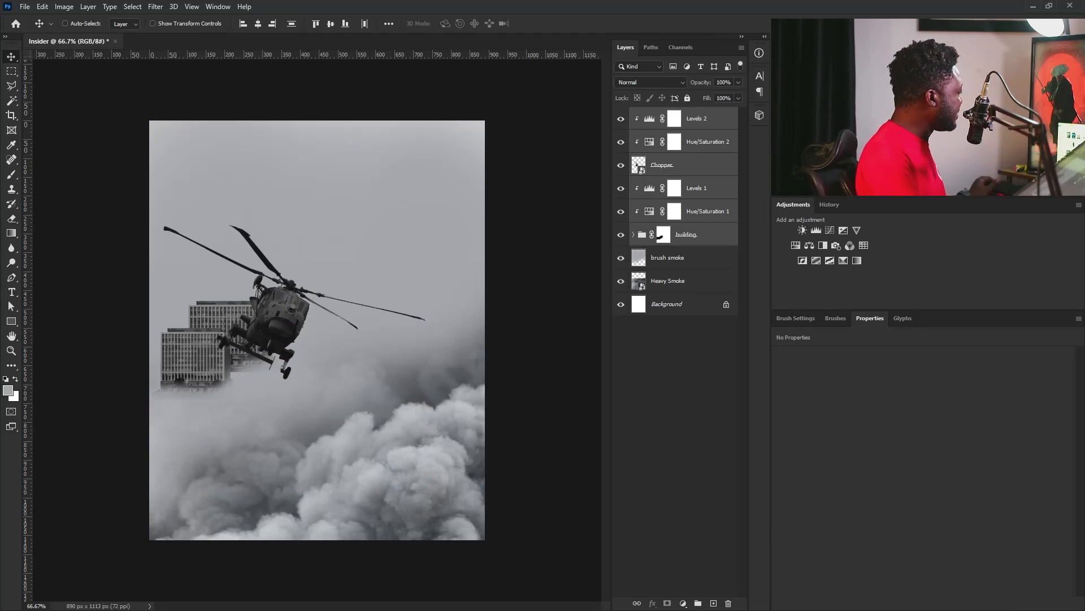
# Place the Heavy Smoke image above all layers and hide it completely with an inverted layer mask.
pyautogui.moveTo(233, 408); pyautogui.dragTo(225, 409)
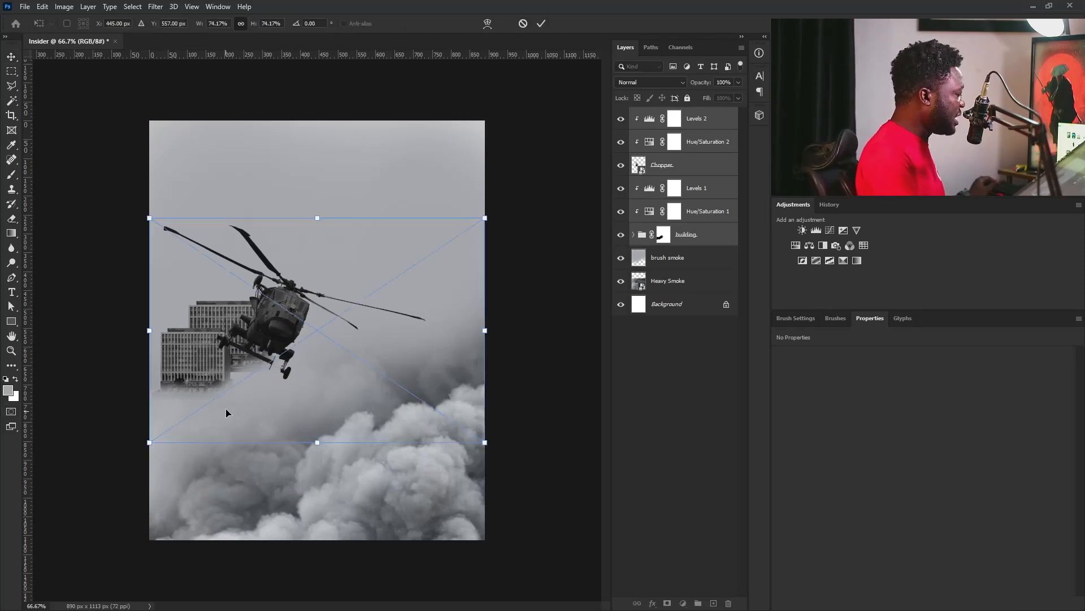
pyautogui.press('Return')
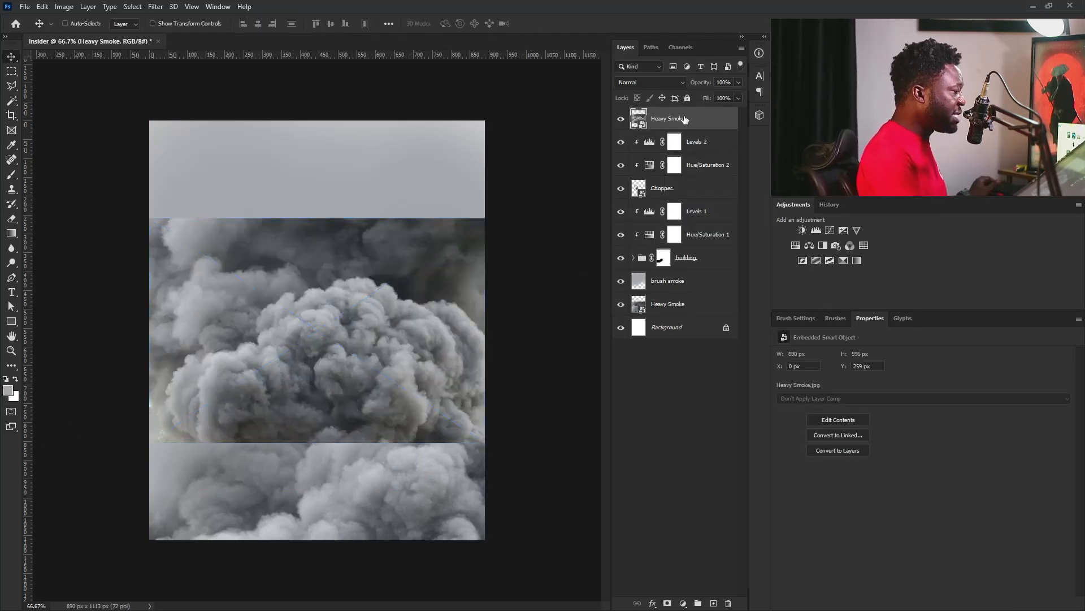
pyautogui.click(668, 603)
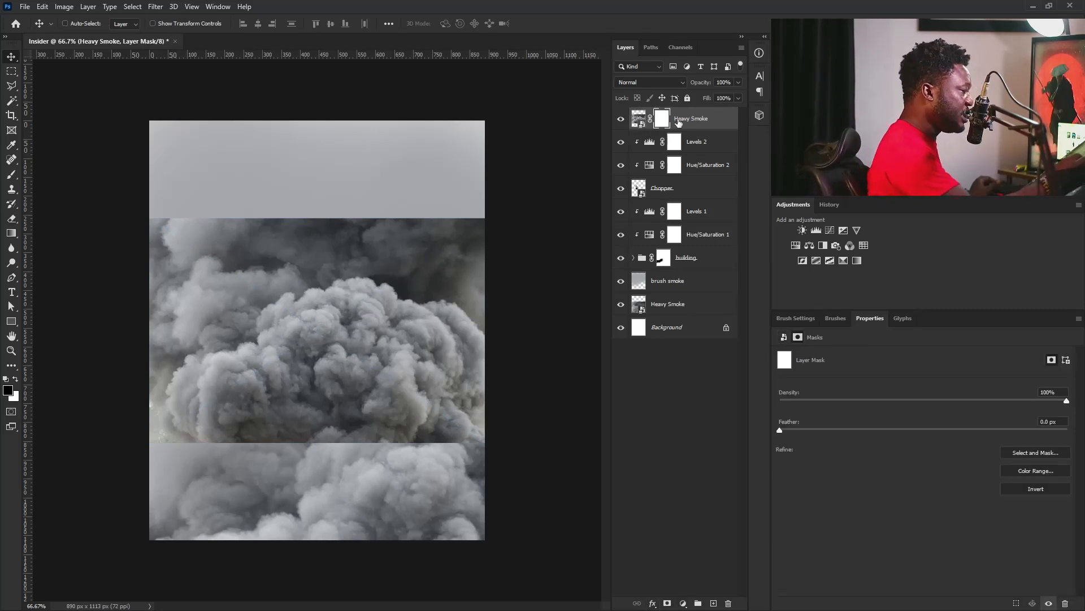
pyautogui.hotkey('ctrl', 'i')
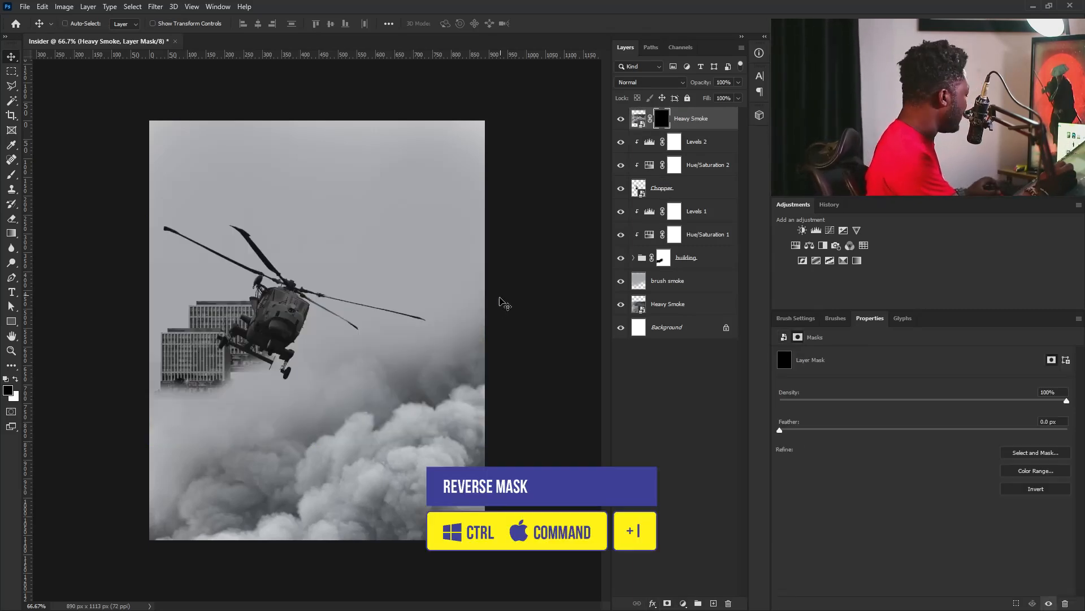
# Paint white on the Heavy Smoke layer mask with a 200 px soft brush to reveal smoke around the base of the buildings.
pyautogui.rightClick(341, 413)
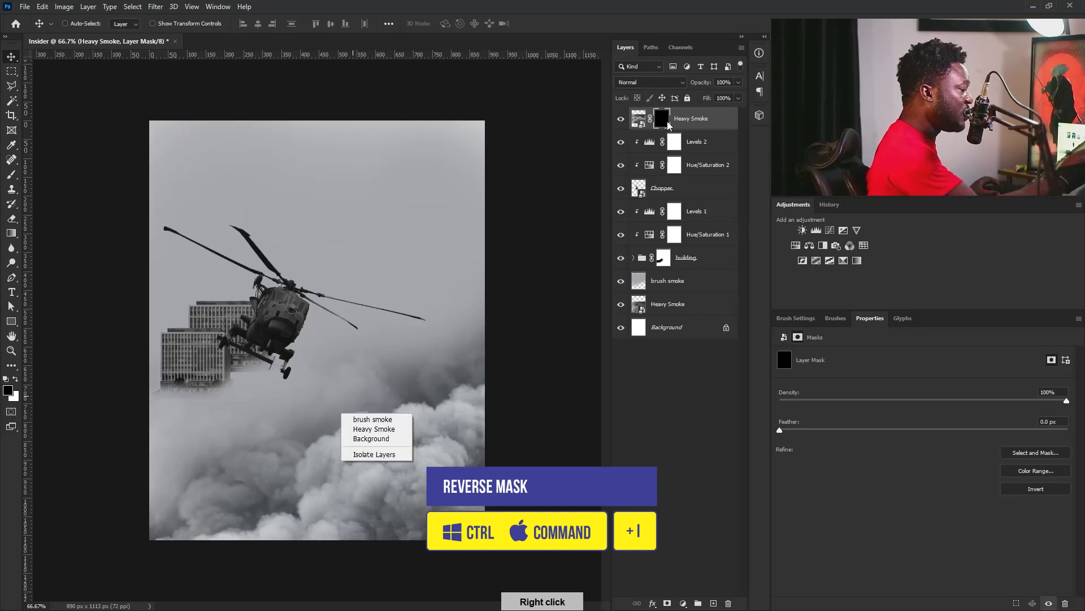
pyautogui.click(16, 379)
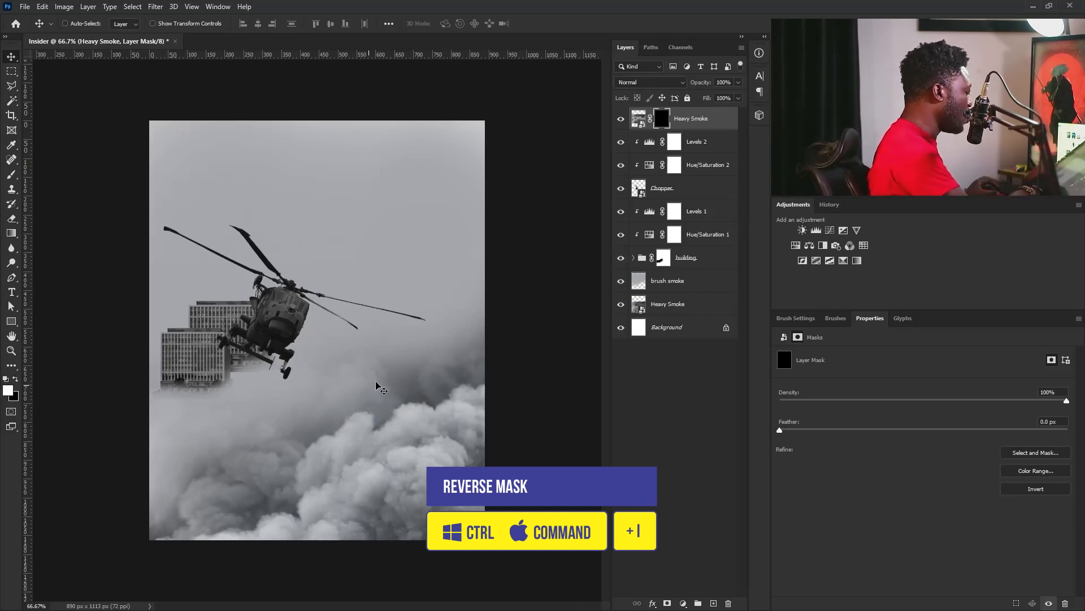
pyautogui.press('b')
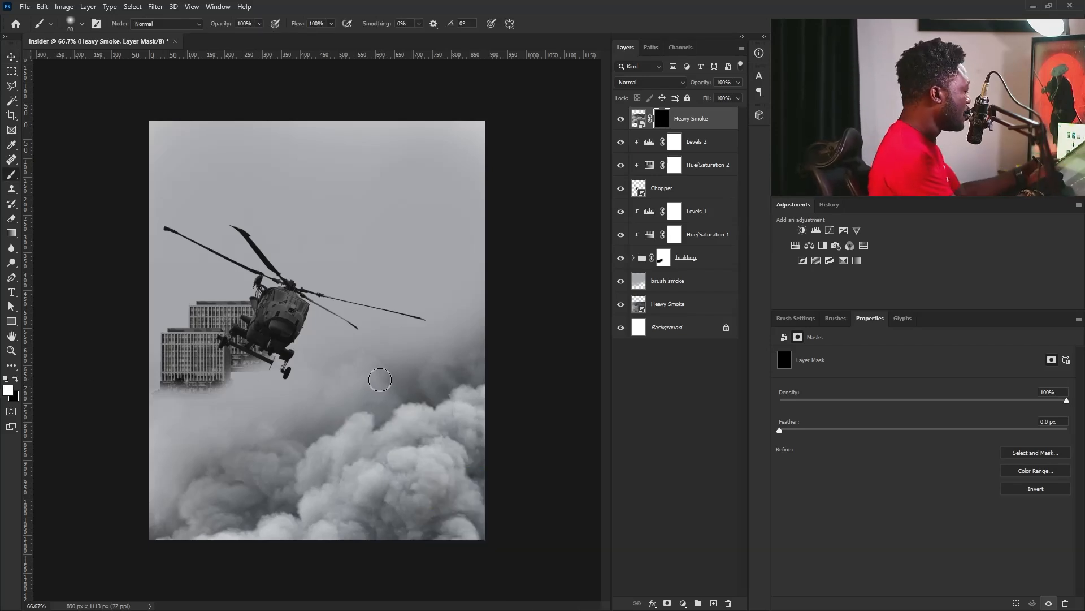
pyautogui.press(']')
pyautogui.press(']')
pyautogui.press(']')
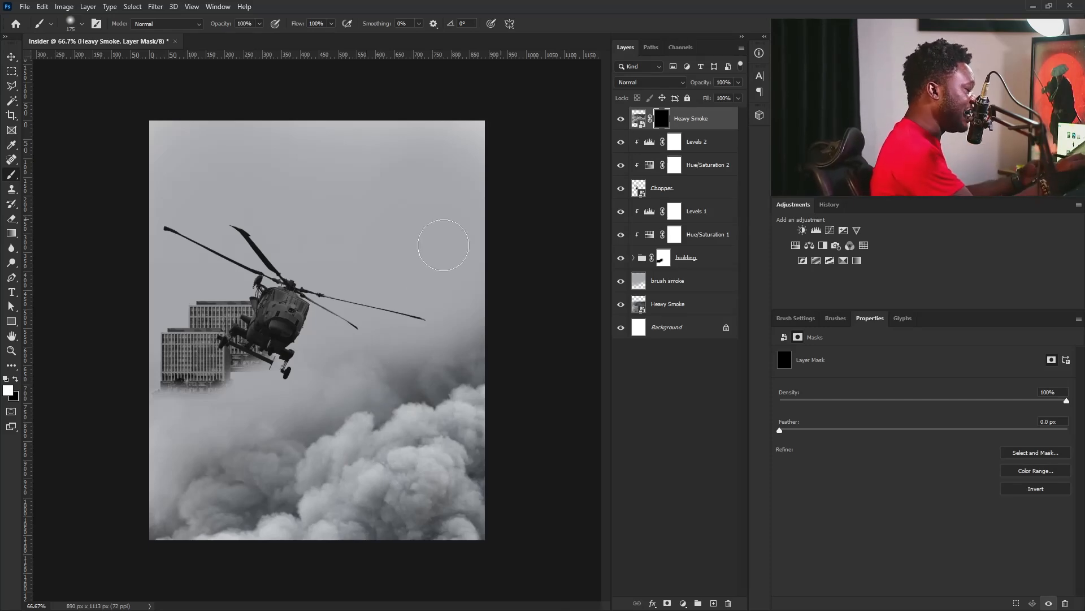
pyautogui.press(']')
pyautogui.press(']')
pyautogui.press(']')
pyautogui.press('[')
pyautogui.press('[')
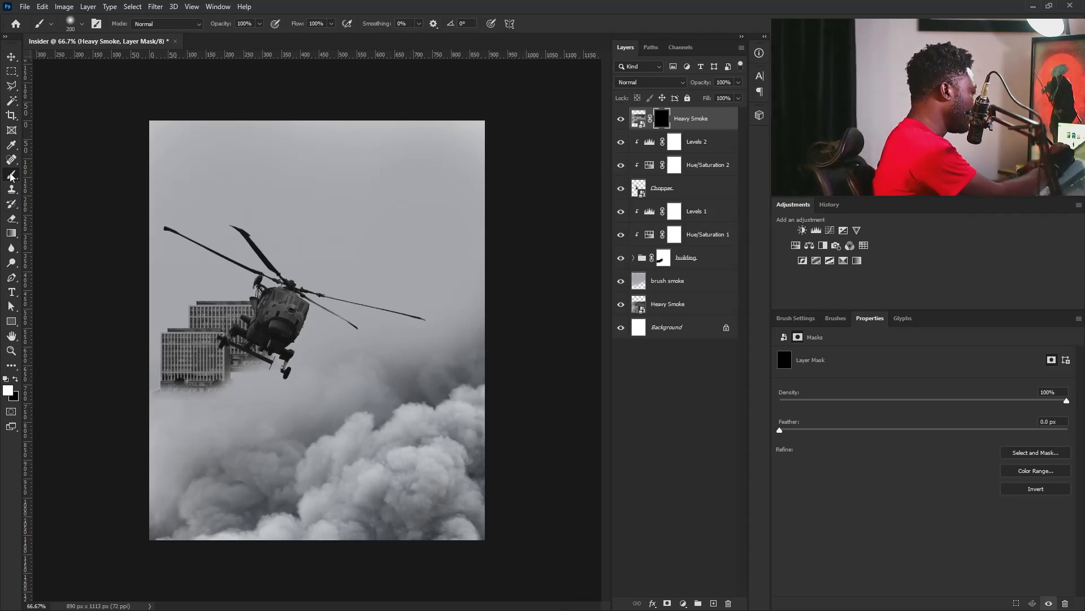
pyautogui.moveTo(274, 377)
pyautogui.mouseDown()
pyautogui.moveTo(228, 391)
pyautogui.moveTo(204, 361)
pyautogui.moveTo(190, 377)
pyautogui.moveTo(196, 390)
pyautogui.moveTo(204, 380)
pyautogui.moveTo(236, 408)
pyautogui.moveTo(274, 388)
pyautogui.moveTo(167, 405)
pyautogui.moveTo(205, 389)
pyautogui.moveTo(234, 393)
pyautogui.moveTo(255, 362)
pyautogui.mouseUp()
pyautogui.hotkey('ctrl', 'z')
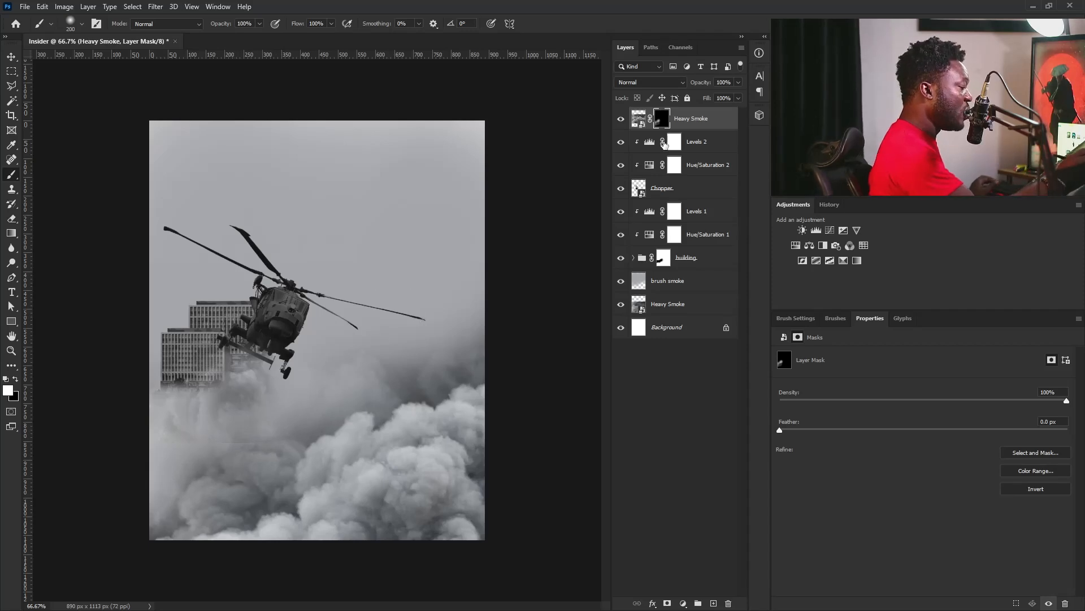
# Unlink the Heavy Smoke image from its mask and enlarge the image toward the canvas's lower left to about 1087 x 728 px.
pyautogui.click(640, 119)
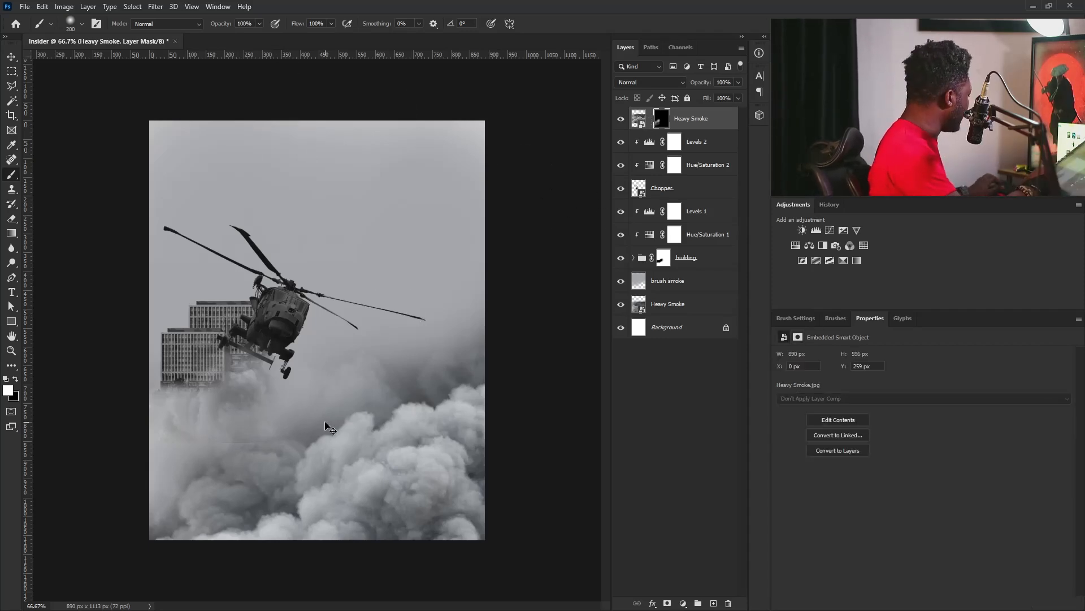
pyautogui.click(637, 122)
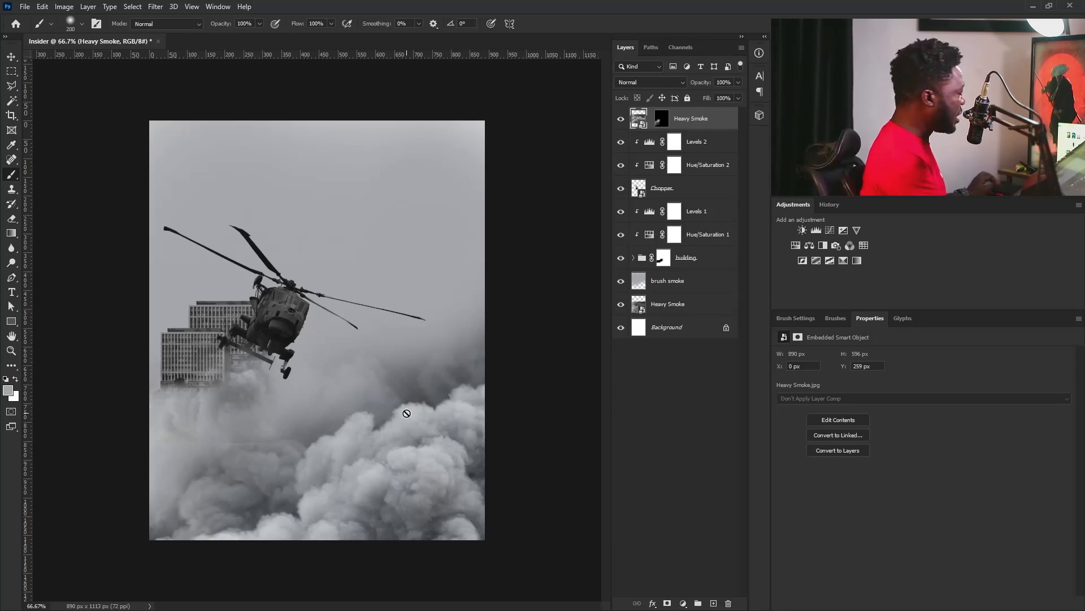
pyautogui.hotkey('ctrl', 't')
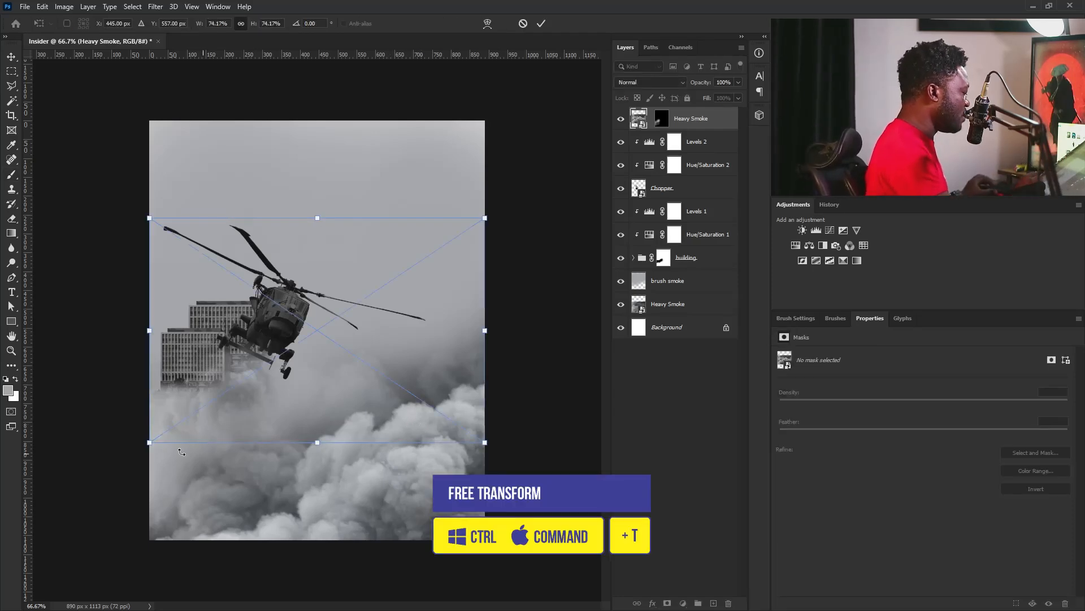
pyautogui.moveTo(150, 443); pyautogui.dragTo(75, 491)
pyautogui.press('Return')
# Relink the Heavy Smoke mask and retouch it with the brush, hiding the hard smoke edge in the canvas's lower-left area.
pyautogui.press('b')
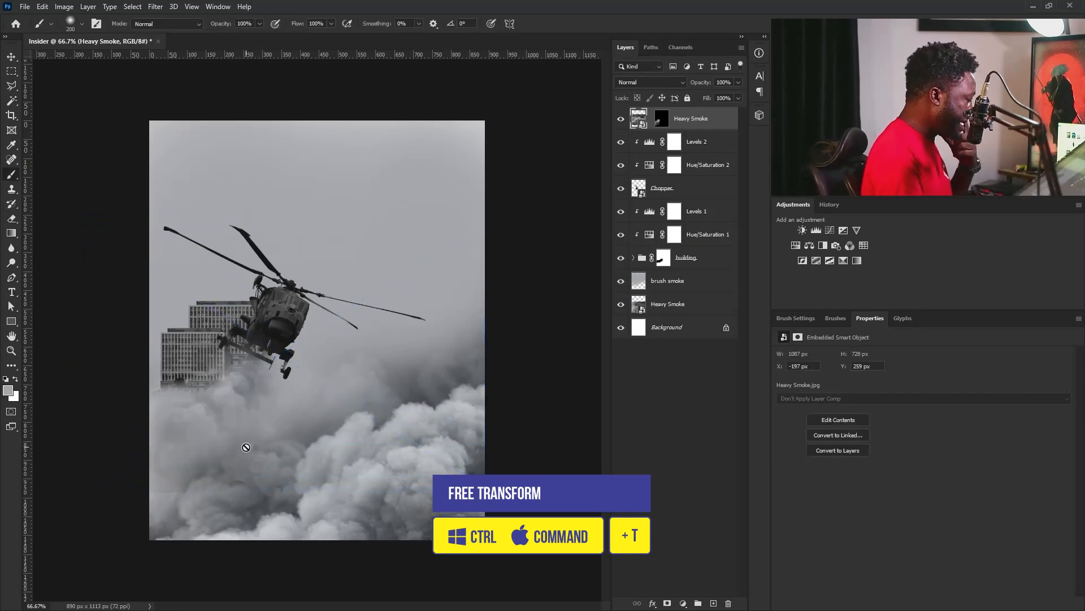
pyautogui.click(660, 126)
pyautogui.rightClick(664, 120)
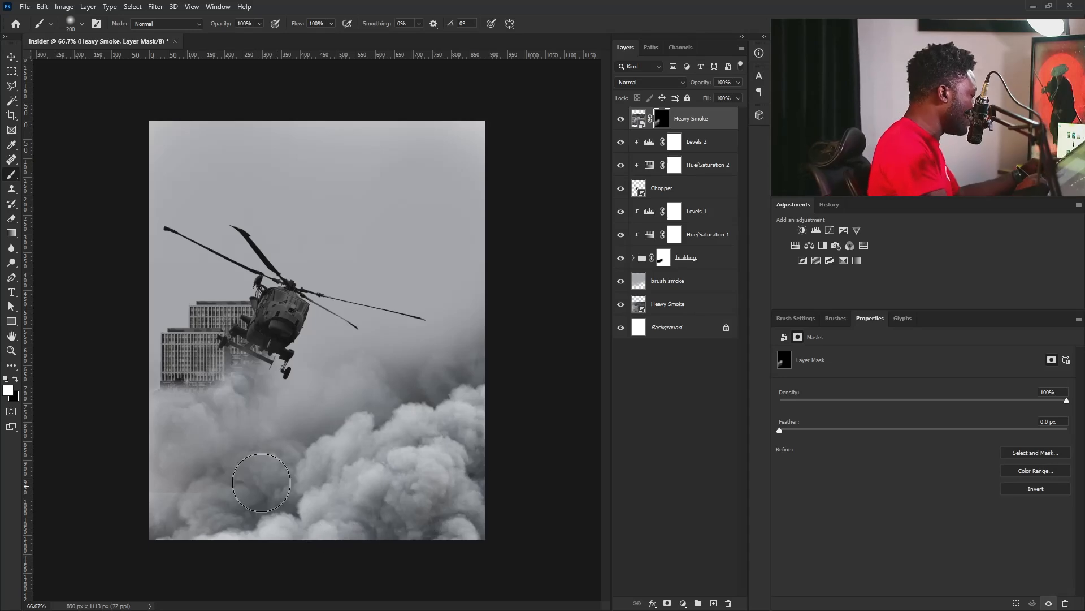
pyautogui.click(16, 378)
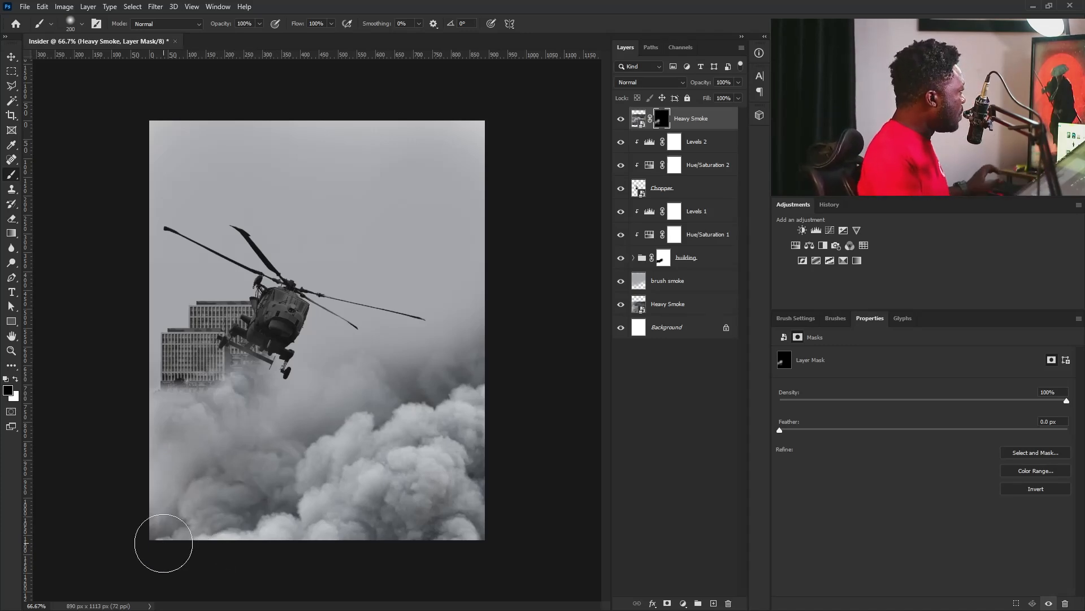
# Place the Dude2 image above all layers, scaled to 66.90%, in the lower-right part of the canvas.
pyautogui.press('v')
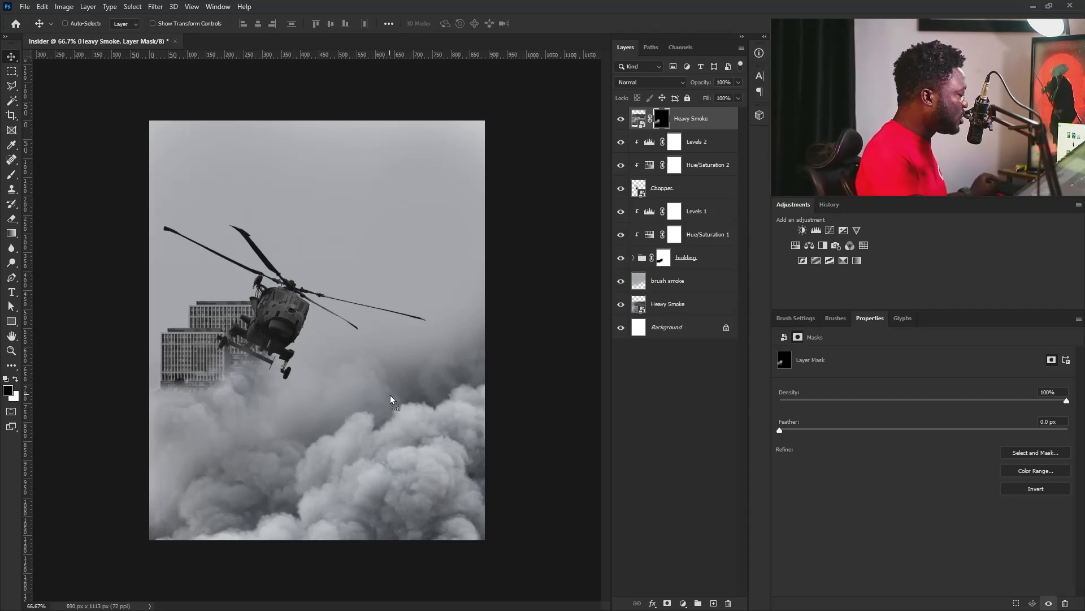
pyautogui.moveTo(390, 400); pyautogui.dragTo(390, 399)
pyautogui.moveTo(486, 219); pyautogui.dragTo(595, 150)
pyautogui.moveTo(347, 347); pyautogui.dragTo(375, 391)
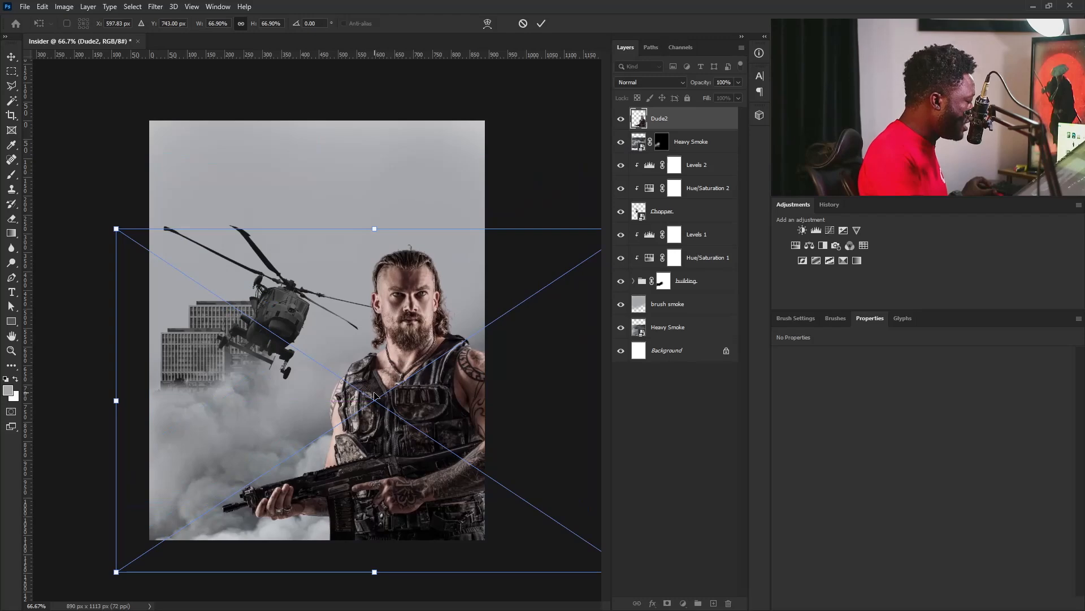
pyautogui.press('Return')
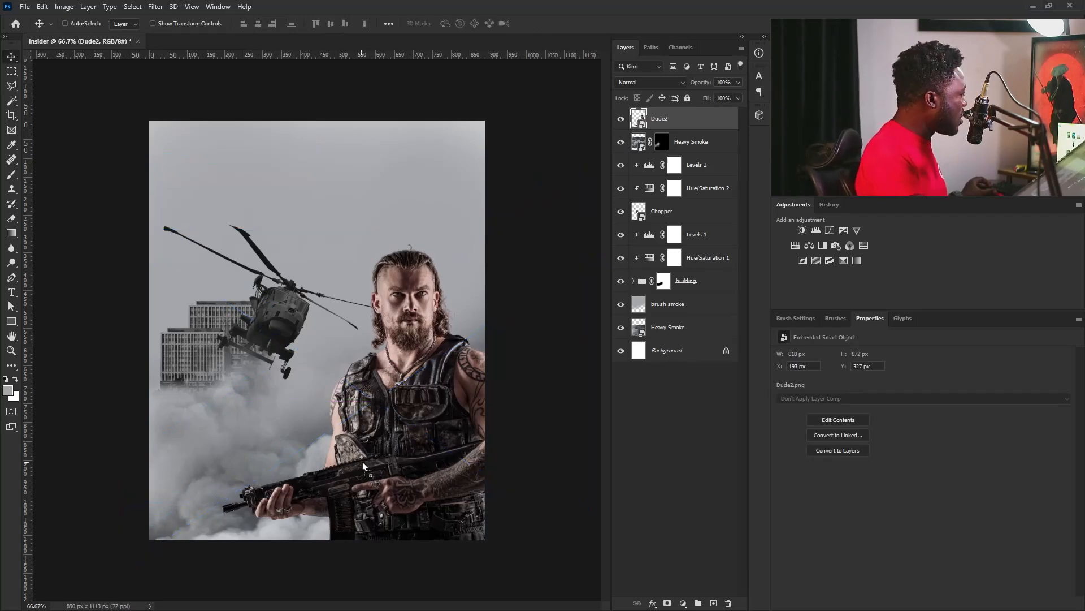
# Place the Dude image at 84.71% scale, standing between the helicopter and the Dude2 figure.
pyautogui.moveTo(347, 434); pyautogui.dragTo(347, 434)
pyautogui.moveTo(448, 139); pyautogui.dragTo(418, 166)
pyautogui.moveTo(320, 330); pyautogui.dragTo(325, 380)
pyautogui.press('Return')
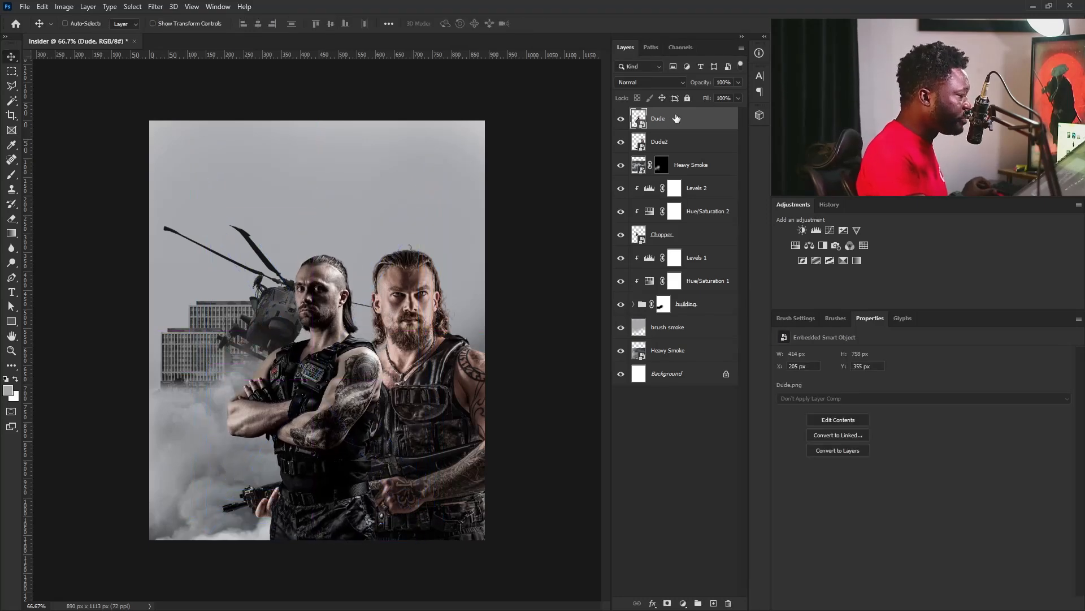
# Move the Dude layer beneath Dude2, scale it to 84.64% and reposition the figure behind Dude2's shoulder.
pyautogui.moveTo(675, 125); pyautogui.dragTo(675, 153)
pyautogui.moveTo(325, 393); pyautogui.dragTo(320, 425)
pyautogui.hotkey('ctrl', 't')
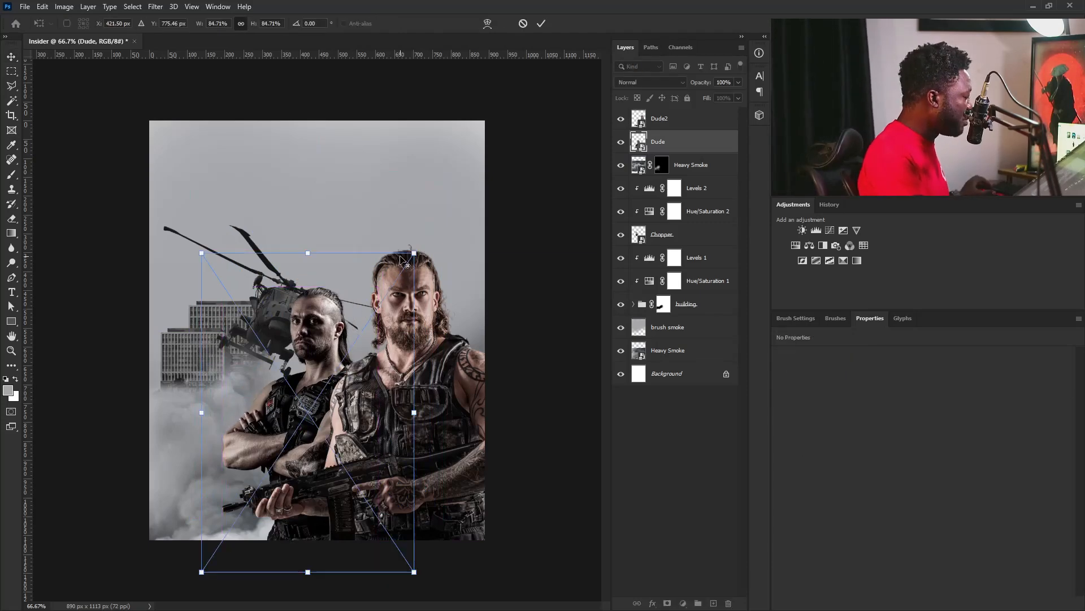
pyautogui.moveTo(412, 253); pyautogui.dragTo(413, 254)
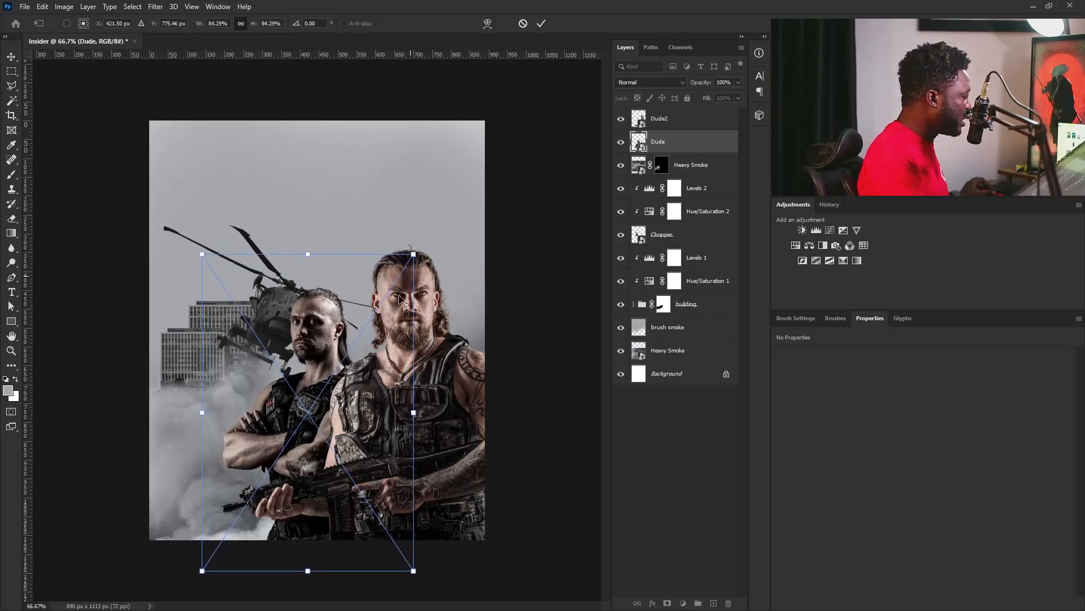
pyautogui.moveTo(315, 395); pyautogui.dragTo(320, 381)
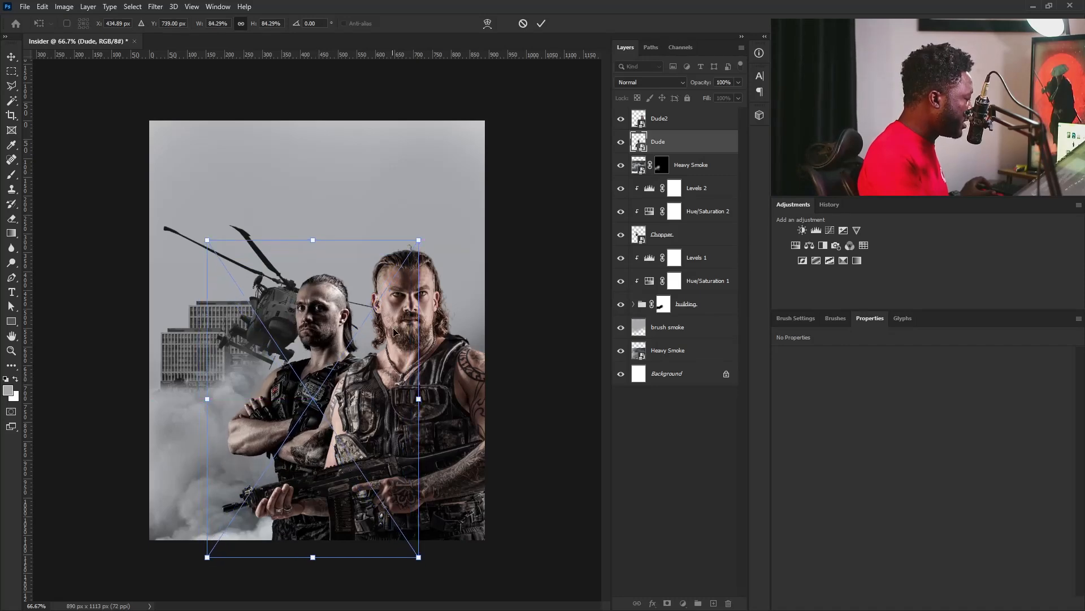
pyautogui.moveTo(419, 241); pyautogui.dragTo(418, 237)
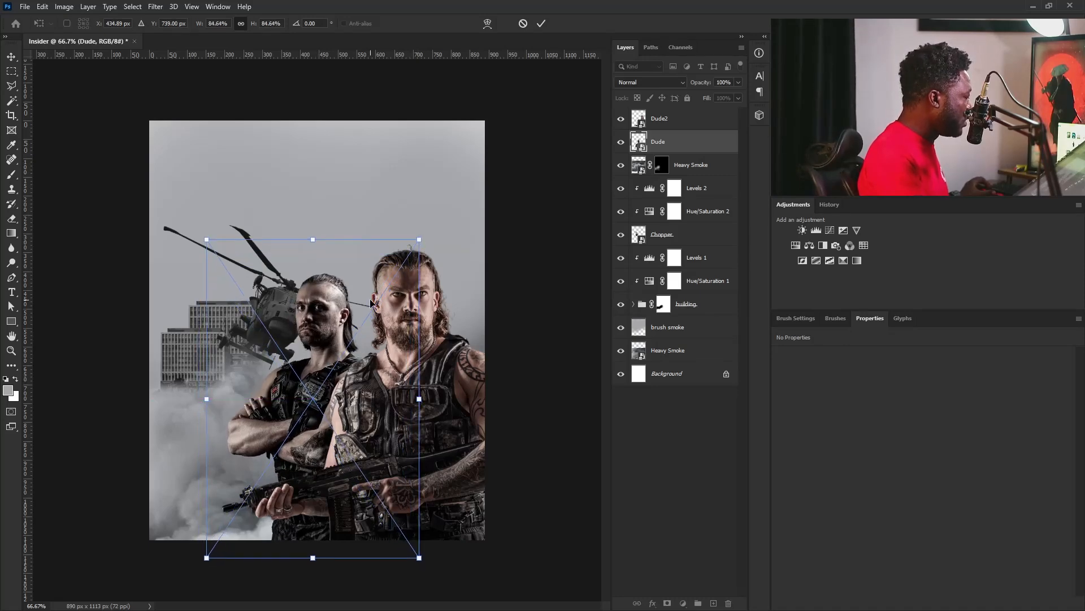
pyautogui.press('Return')
# Scale the Chopper layer down to about 648 x 382 px.
pyautogui.click(671, 243)
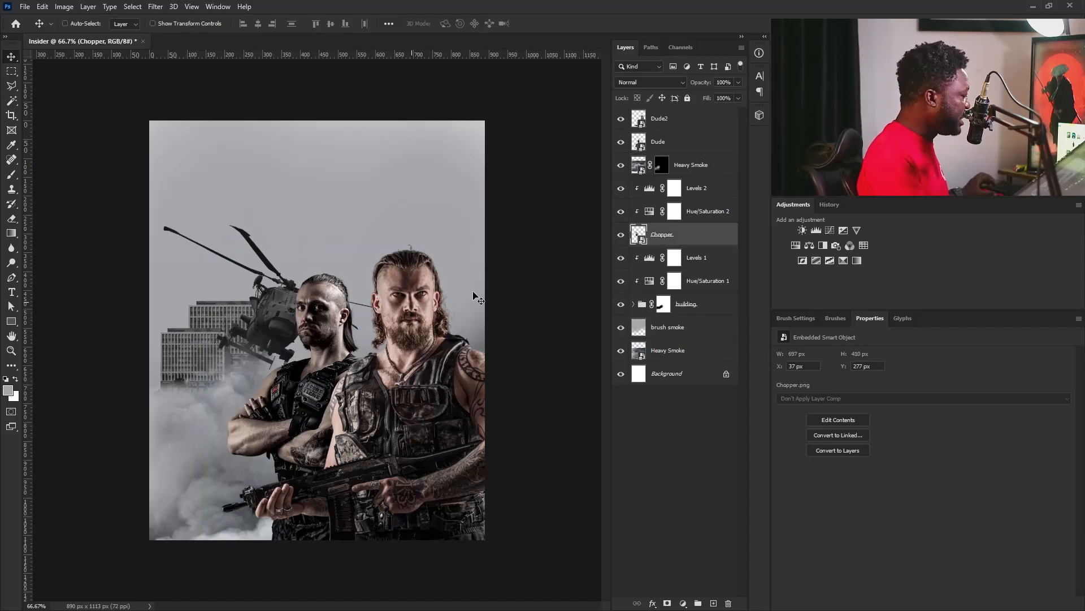
pyautogui.hotkey('ctrl', 't')
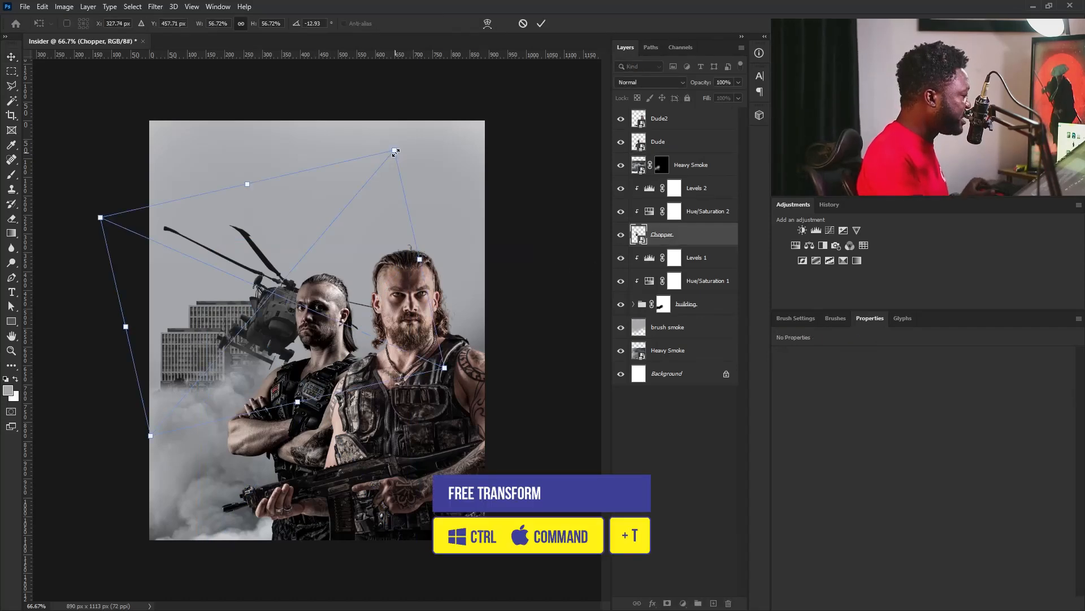
pyautogui.moveTo(398, 152); pyautogui.dragTo(386, 177)
pyautogui.press('Return')
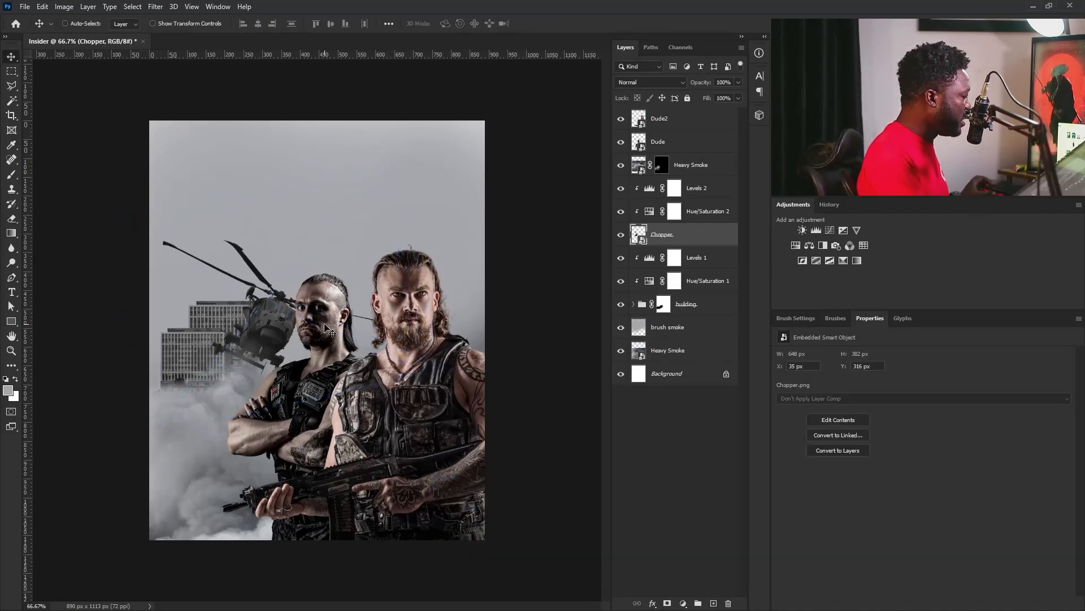
# Select the layers from the masked Heavy Smoke down to the building group and move them together slightly down and to the left.
pyautogui.click(689, 120)
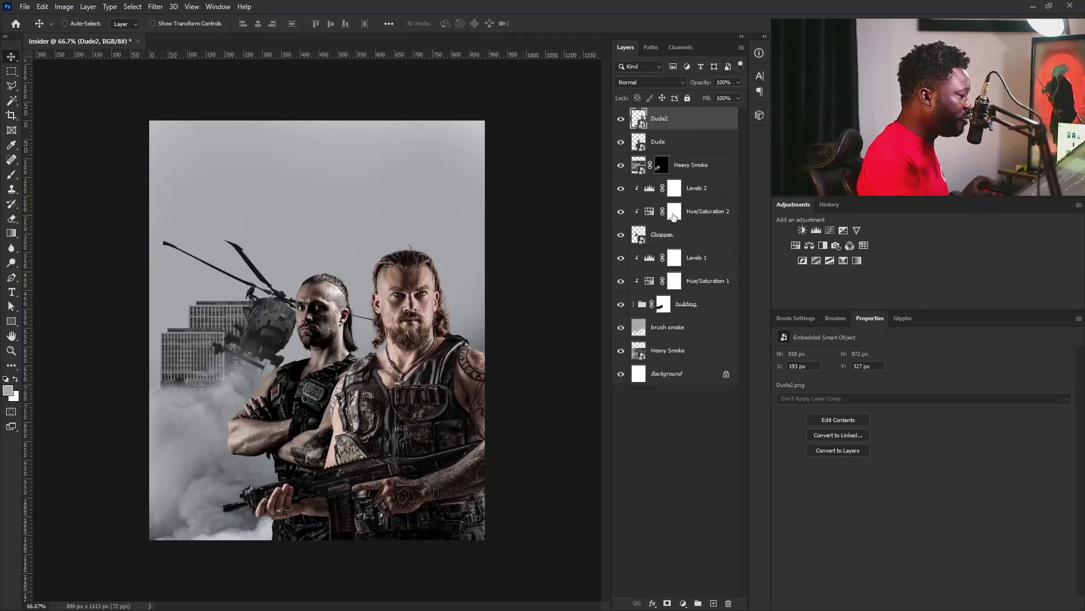
pyautogui.click(693, 173)
pyautogui.keyDown('shift'); pyautogui.click(681, 306); pyautogui.keyUp('shift')
pyautogui.moveTo(304, 356); pyautogui.dragTo(295, 379)
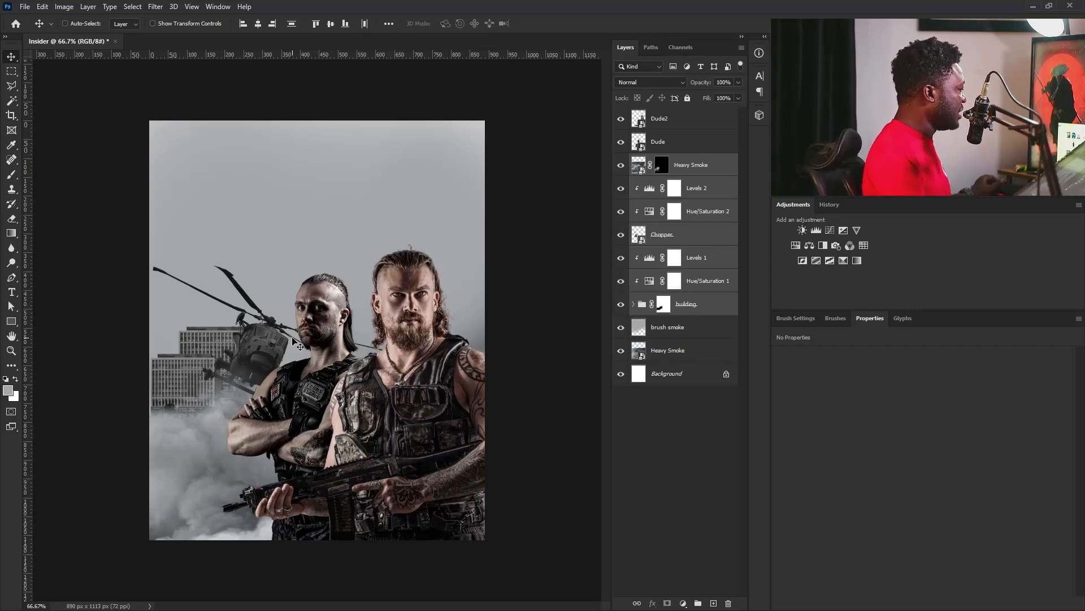
# Place another Heavy Smoke image above Levels 2, scale it to 92.21% over the upper canvas and hide it with an inverted layer mask.
pyautogui.click(697, 170)
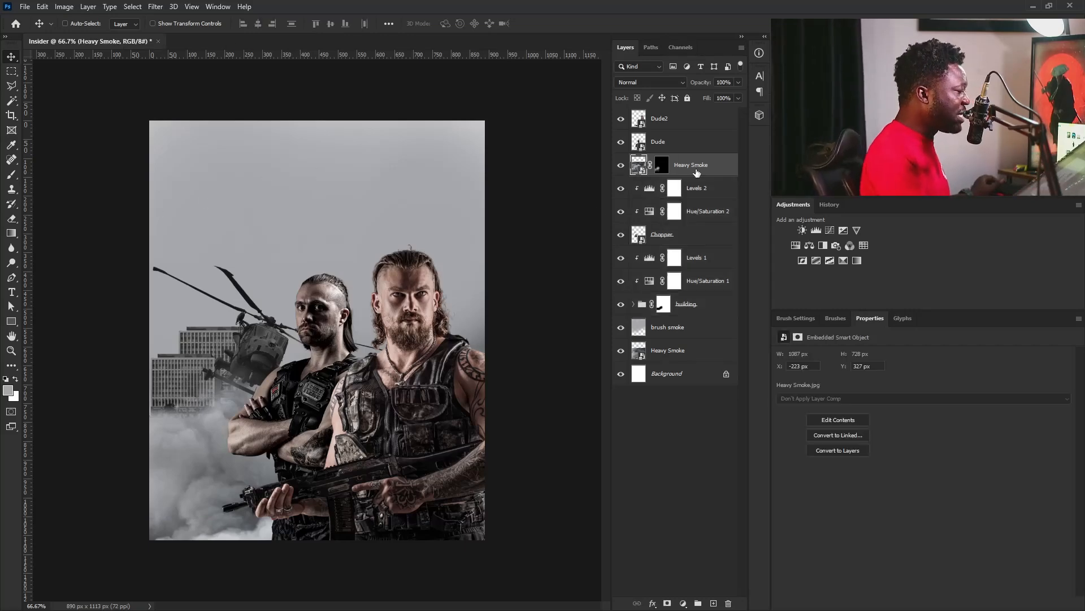
pyautogui.click(702, 125)
pyautogui.click(699, 189)
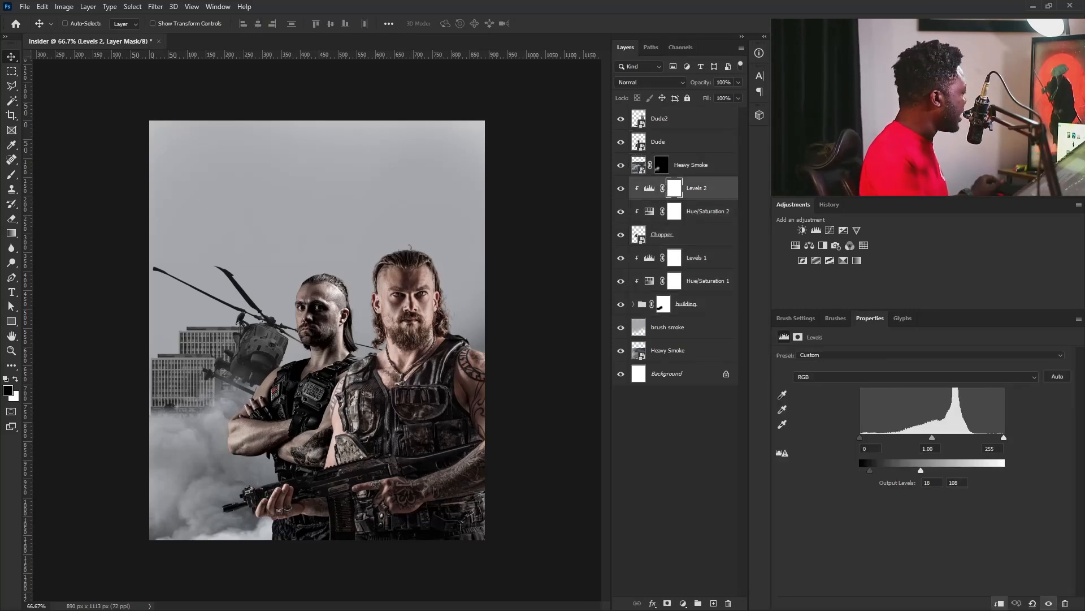
pyautogui.moveTo(304, 339); pyautogui.dragTo(398, 210)
pyautogui.moveTo(480, 316); pyautogui.dragTo(514, 371)
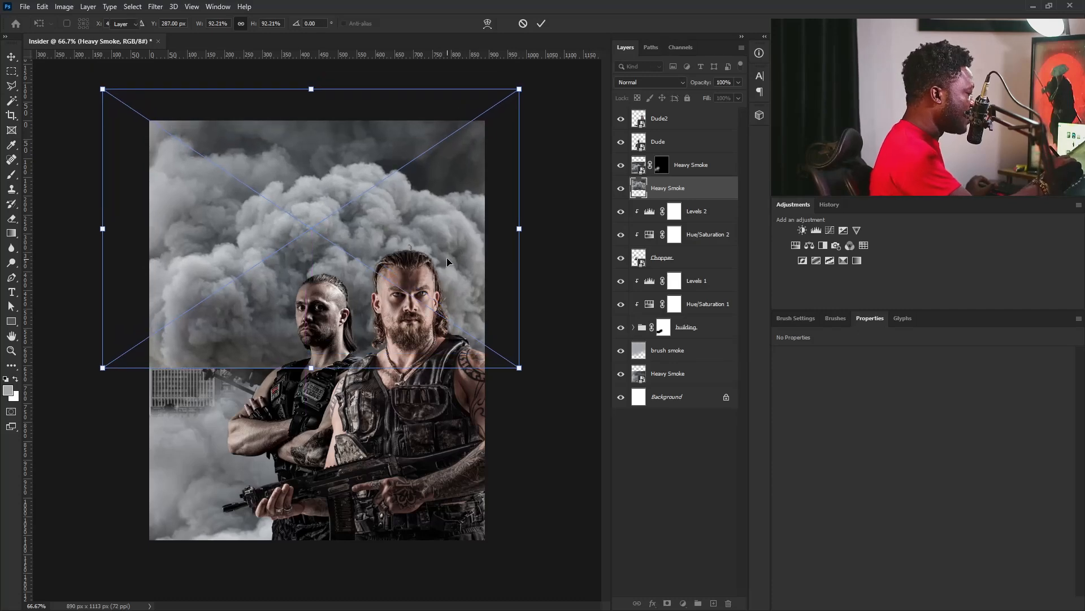
pyautogui.press('Return')
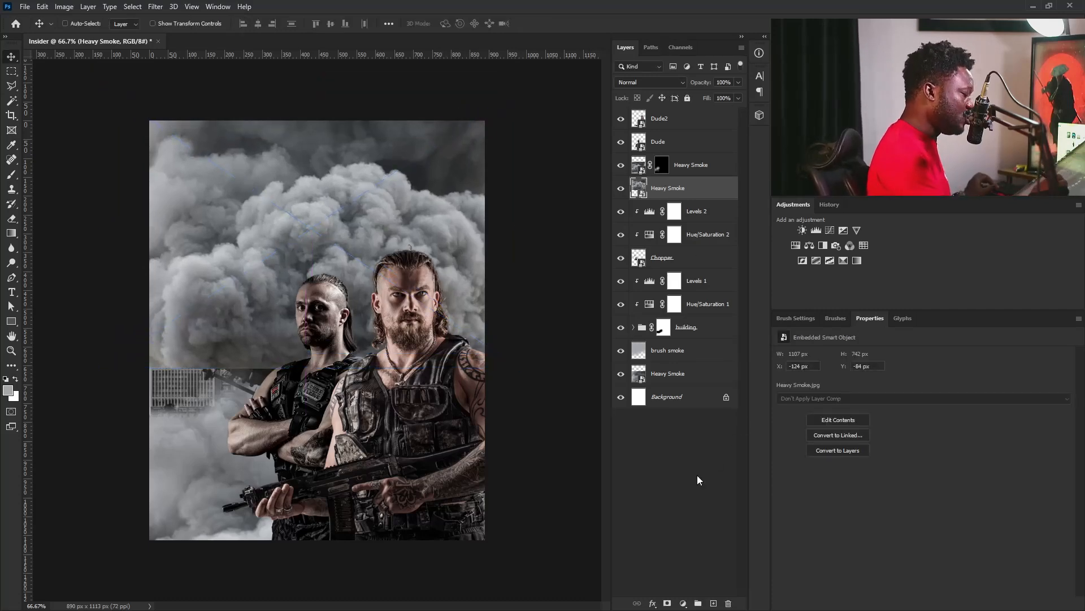
pyautogui.click(667, 602)
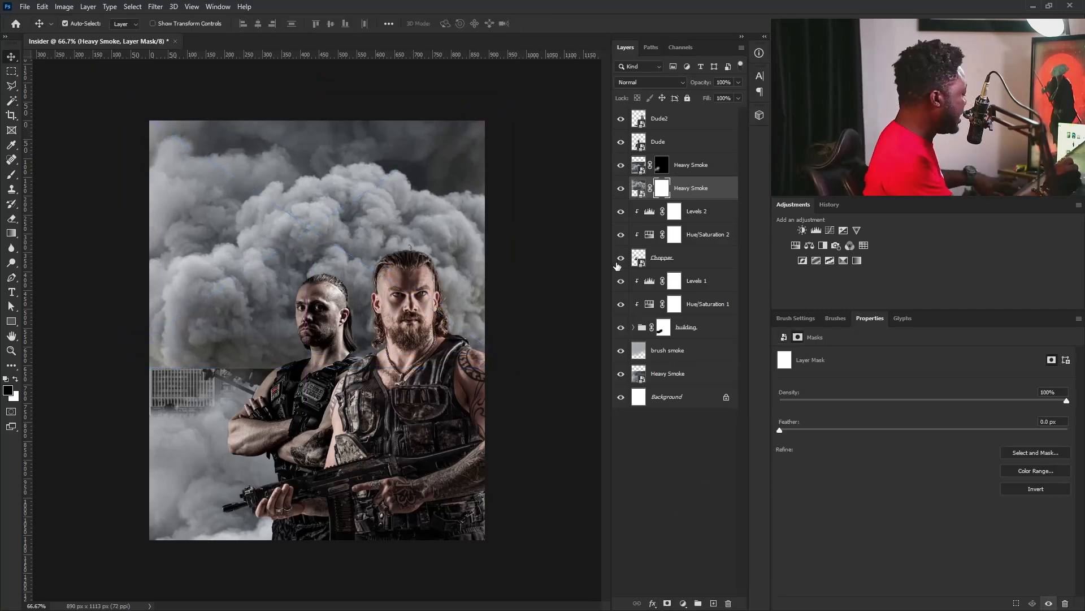
pyautogui.hotkey('ctrl', 'i')
# Paint white on the new Heavy Smoke mask with a 400 px soft brush to reveal clouds along the sky's top and sides.
pyautogui.press('b')
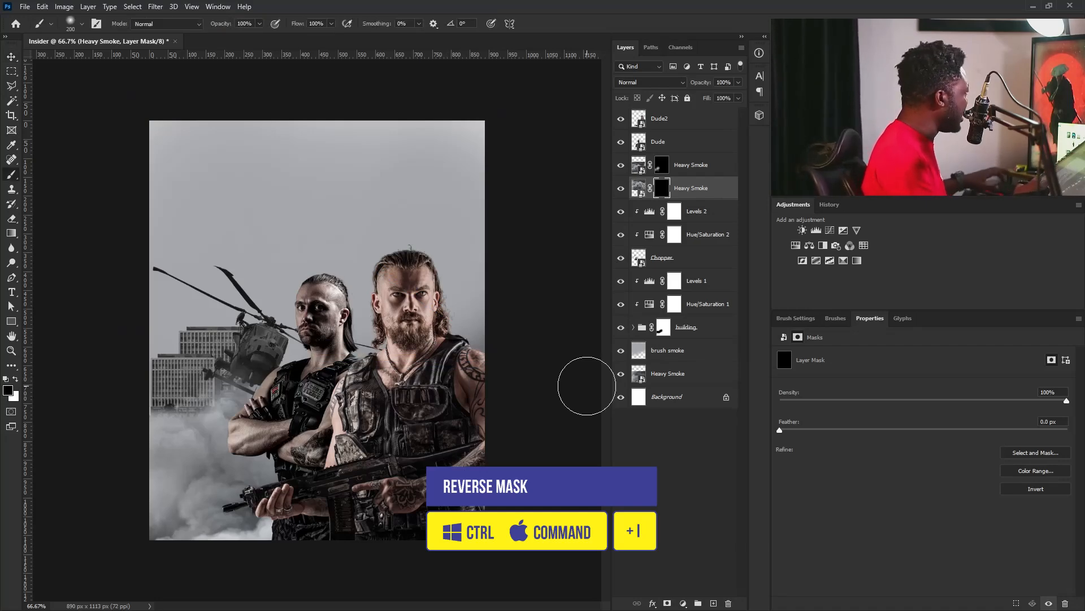
pyautogui.press(']')
pyautogui.press(']')
pyautogui.press(']')
pyautogui.press(']')
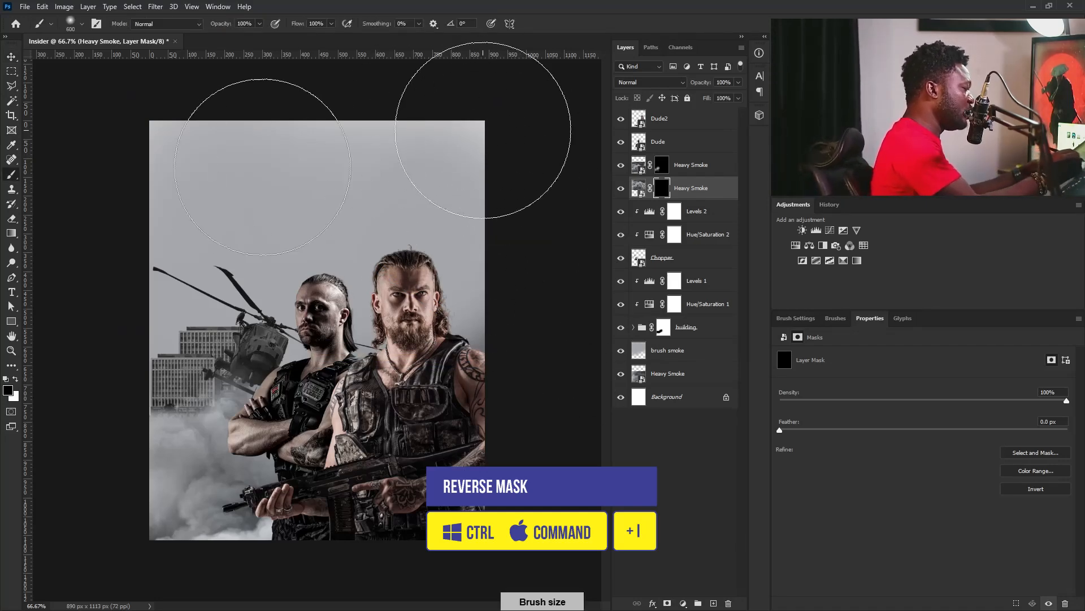
pyautogui.press('[')
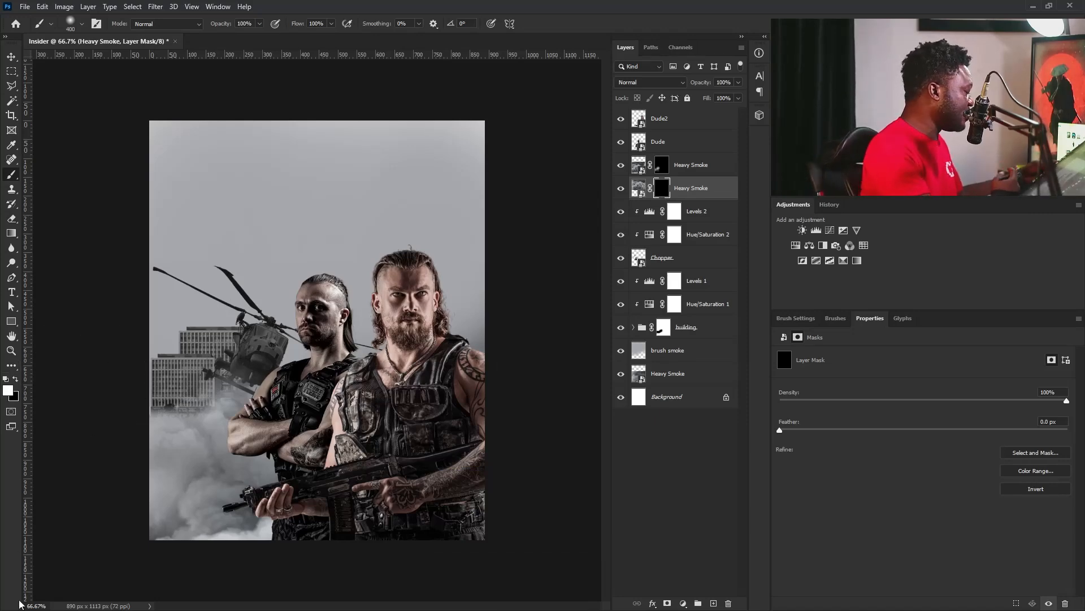
pyautogui.moveTo(491, 141)
pyautogui.mouseDown()
pyautogui.moveTo(509, 129)
pyautogui.moveTo(514, 138)
pyautogui.mouseUp()
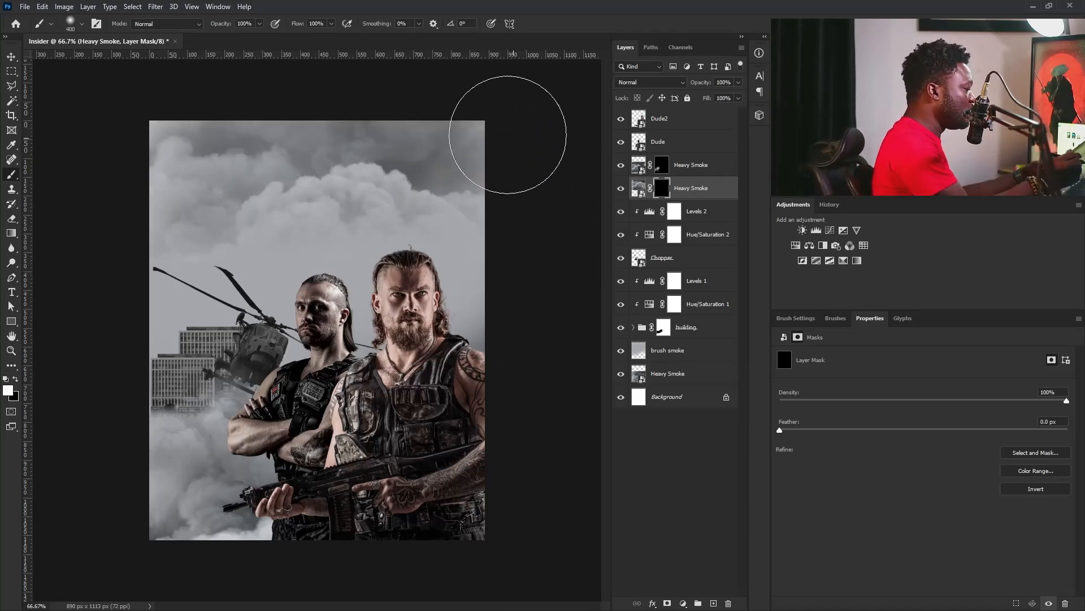
pyautogui.hotkey('ctrl', 'z')
pyautogui.moveTo(423, 120)
pyautogui.mouseDown()
pyautogui.moveTo(184, 132)
pyautogui.moveTo(334, 108)
pyautogui.moveTo(516, 120)
pyautogui.moveTo(377, 107)
pyautogui.moveTo(197, 112)
pyautogui.moveTo(159, 230)
pyautogui.moveTo(198, 216)
pyautogui.mouseUp()
pyautogui.moveTo(474, 128)
pyautogui.mouseDown()
pyautogui.moveTo(463, 137)
pyautogui.moveTo(490, 169)
pyautogui.moveTo(507, 257)
pyautogui.mouseUp()
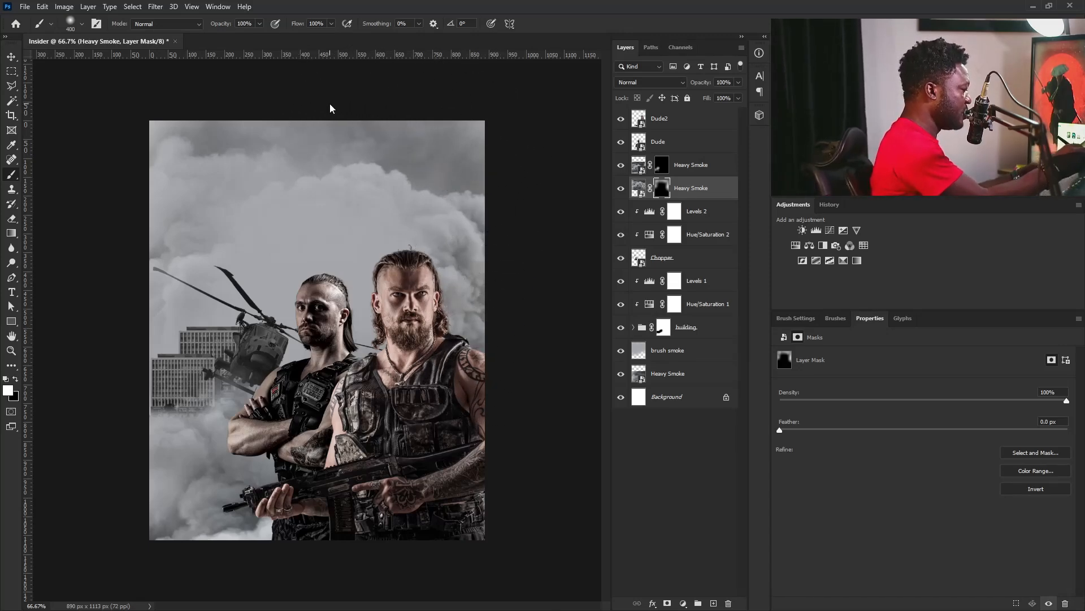
# Add a Curves adjustment above the topmost Heavy Smoke layer, lower its white output and darken the midtones with input 157, output 70.
pyautogui.click(681, 123)
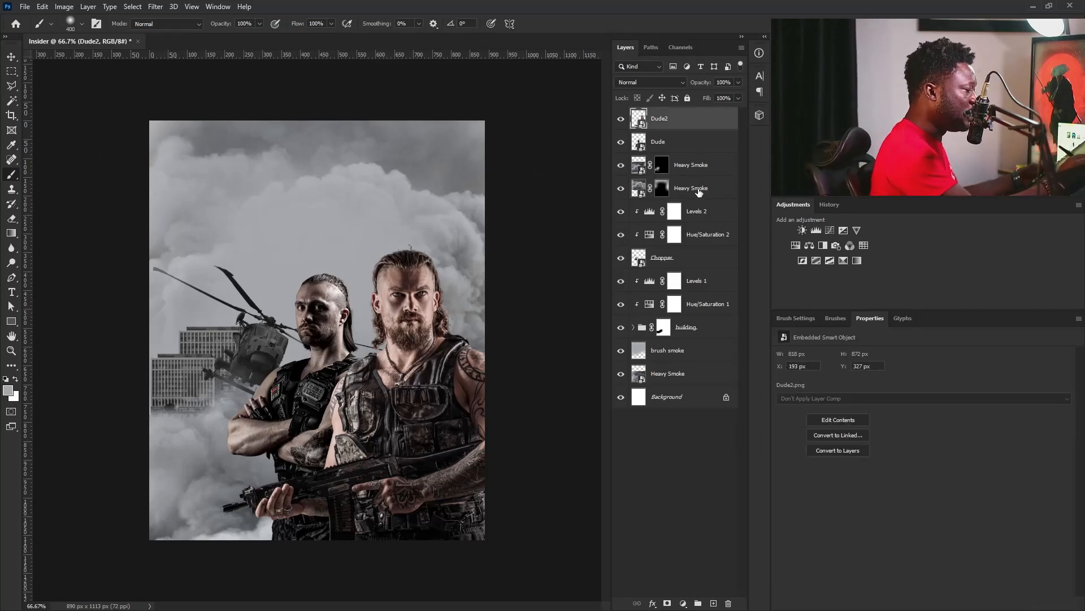
pyautogui.click(699, 167)
pyautogui.click(830, 231)
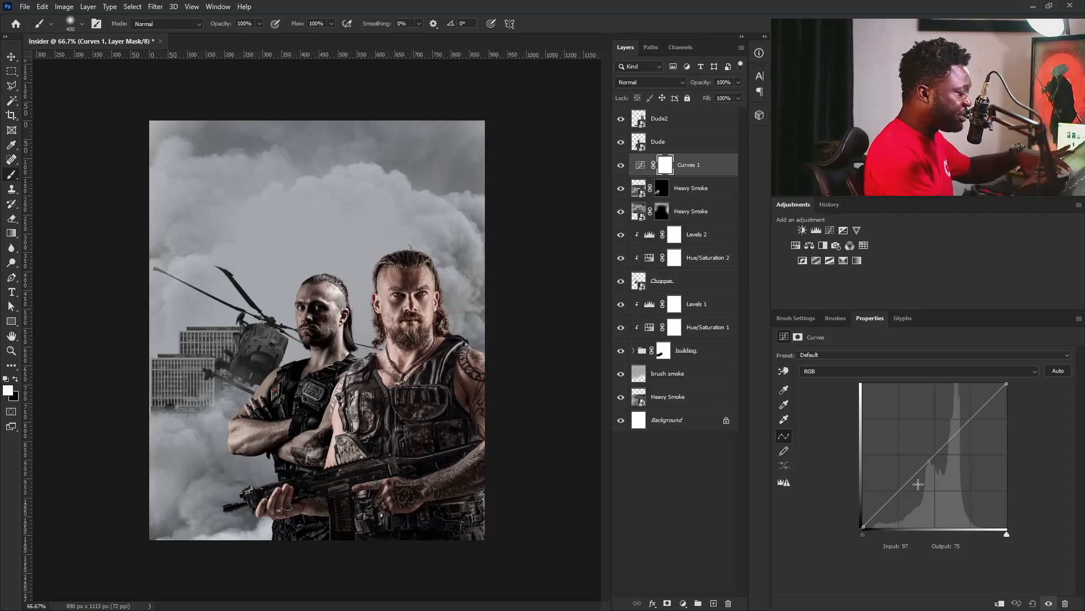
pyautogui.moveTo(1007, 384); pyautogui.dragTo(1006, 413)
pyautogui.moveTo(942, 465); pyautogui.dragTo(952, 488)
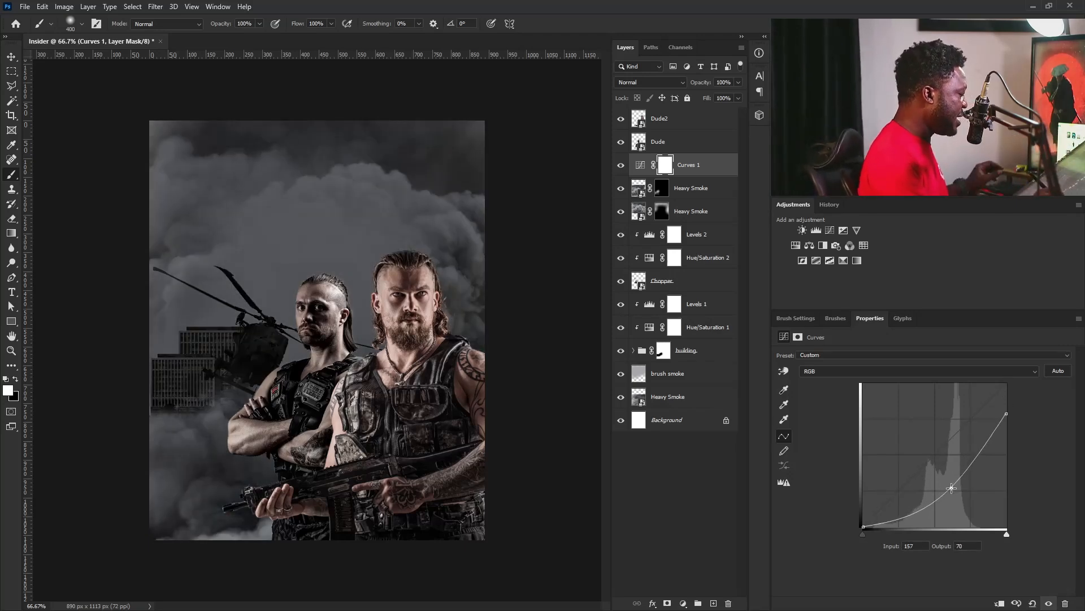
# Invert the Curves 1 mask and paint white over the upper sky corners, then the lower-left smoke with a 200 px soft brush.
pyautogui.click(665, 164)
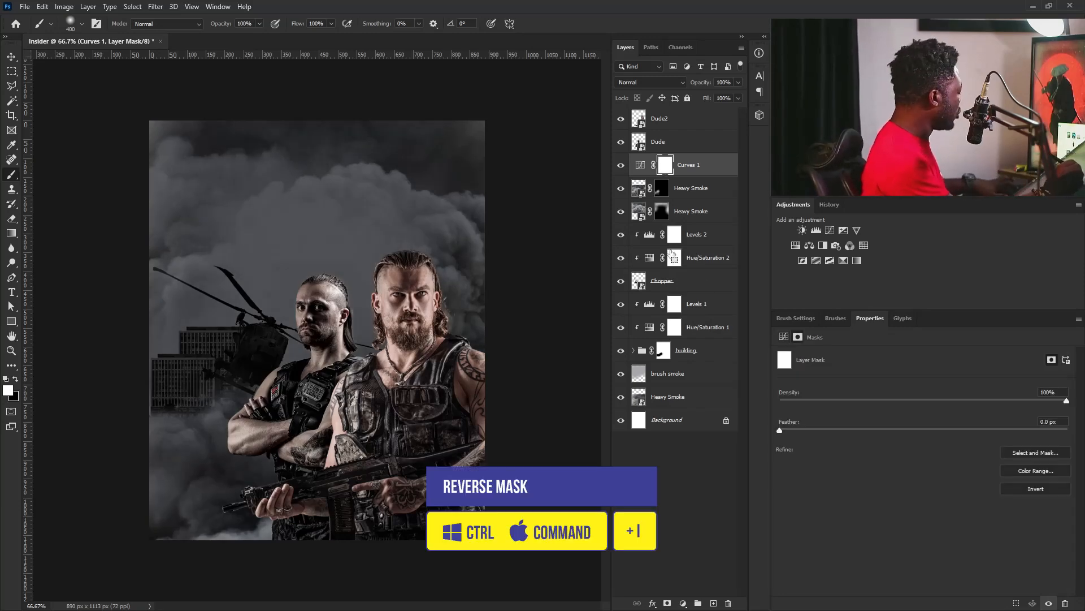
pyautogui.hotkey('ctrl', 'i')
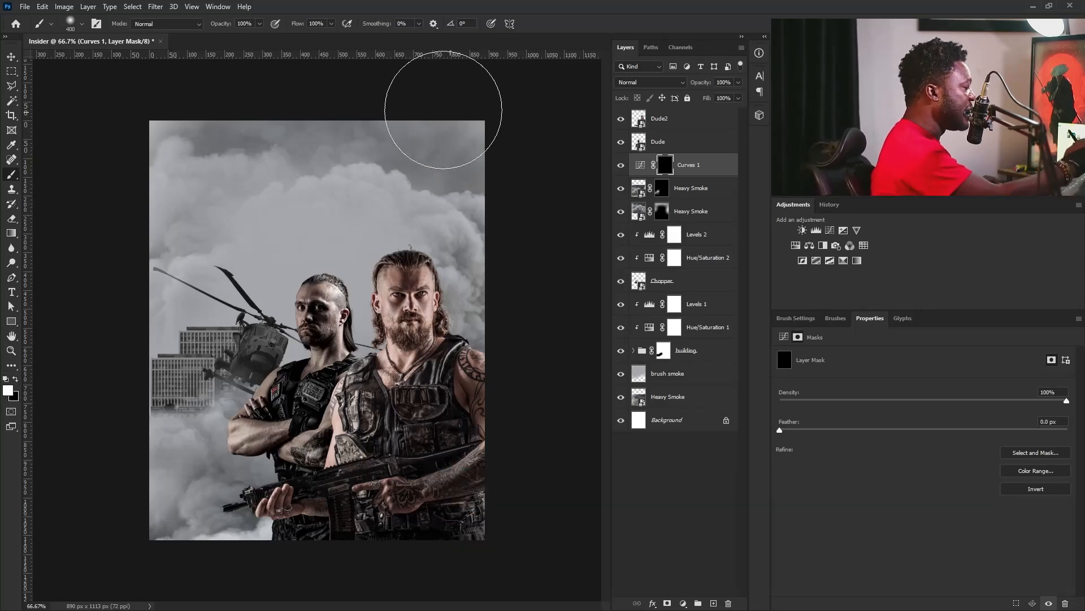
pyautogui.moveTo(435, 105)
pyautogui.mouseDown()
pyautogui.moveTo(517, 209)
pyautogui.moveTo(435, 111)
pyautogui.moveTo(496, 193)
pyautogui.moveTo(422, 124)
pyautogui.moveTo(447, 138)
pyautogui.moveTo(520, 258)
pyautogui.moveTo(509, 276)
pyautogui.moveTo(522, 168)
pyautogui.moveTo(489, 104)
pyautogui.moveTo(482, 140)
pyautogui.moveTo(525, 241)
pyautogui.moveTo(527, 184)
pyautogui.moveTo(539, 187)
pyautogui.moveTo(501, 117)
pyautogui.moveTo(440, 105)
pyautogui.moveTo(486, 120)
pyautogui.mouseUp()
pyautogui.moveTo(182, 91)
pyautogui.mouseDown()
pyautogui.moveTo(152, 105)
pyautogui.moveTo(226, 142)
pyautogui.mouseUp()
pyautogui.press('[')
pyautogui.press('[')
pyautogui.press('[')
pyautogui.moveTo(132, 449)
pyautogui.mouseDown()
pyautogui.moveTo(154, 438)
pyautogui.moveTo(120, 441)
pyautogui.moveTo(156, 479)
pyautogui.moveTo(129, 478)
pyautogui.moveTo(141, 460)
pyautogui.moveTo(128, 436)
pyautogui.moveTo(243, 480)
pyautogui.moveTo(135, 462)
pyautogui.moveTo(128, 443)
pyautogui.moveTo(160, 425)
pyautogui.moveTo(147, 443)
pyautogui.moveTo(130, 440)
pyautogui.moveTo(111, 464)
pyautogui.moveTo(127, 448)
pyautogui.moveTo(167, 458)
pyautogui.moveTo(140, 512)
pyautogui.moveTo(132, 570)
pyautogui.moveTo(247, 514)
pyautogui.moveTo(256, 523)
pyautogui.moveTo(151, 544)
pyautogui.moveTo(161, 516)
pyautogui.moveTo(171, 523)
pyautogui.moveTo(162, 563)
pyautogui.moveTo(228, 480)
pyautogui.moveTo(115, 584)
pyautogui.moveTo(183, 518)
pyautogui.moveTo(146, 545)
pyautogui.moveTo(275, 535)
pyautogui.moveTo(188, 572)
pyautogui.moveTo(264, 525)
pyautogui.moveTo(270, 557)
pyautogui.moveTo(222, 577)
pyautogui.moveTo(213, 525)
pyautogui.moveTo(129, 530)
pyautogui.moveTo(213, 429)
pyautogui.mouseUp()
# Expand the building group and narrow the Building copy layer to 223 px wide.
pyautogui.click(678, 354)
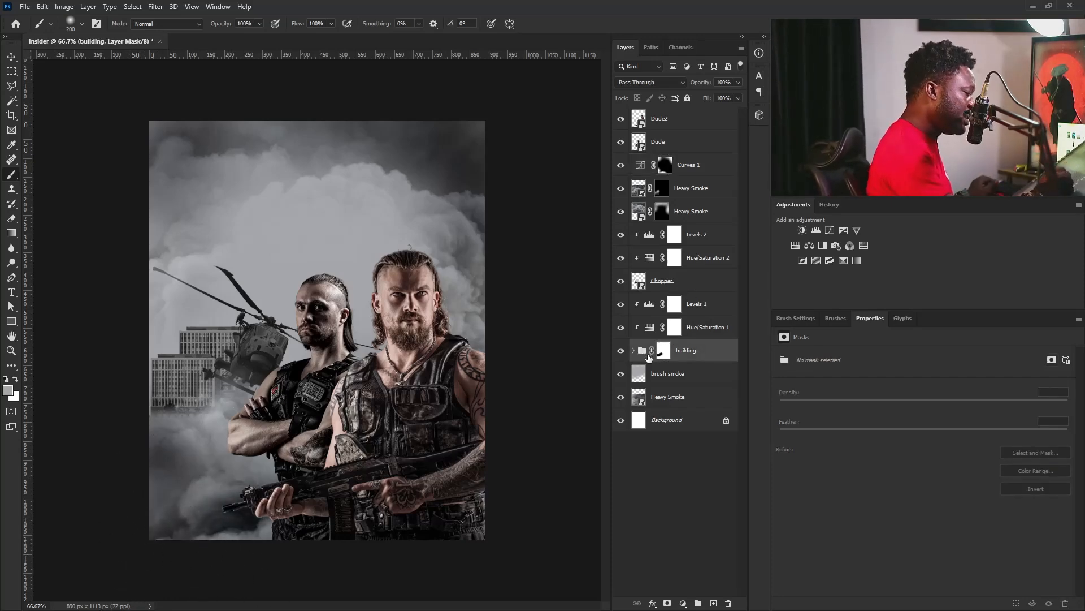
pyautogui.click(633, 350)
pyautogui.click(678, 399)
pyautogui.hotkey('ctrl', 't')
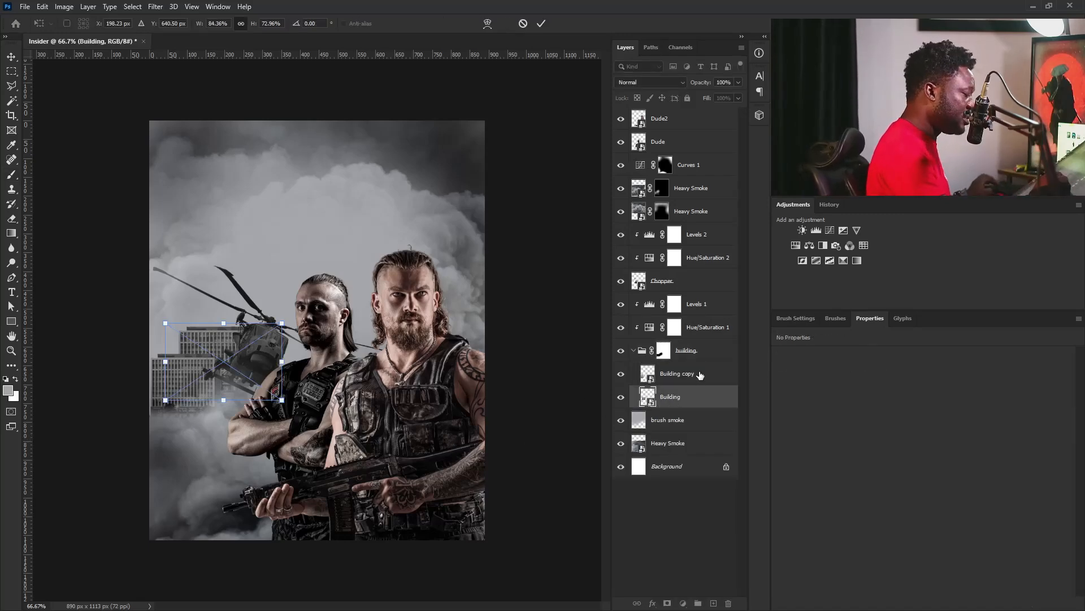
pyautogui.click(701, 375)
pyautogui.press('t')
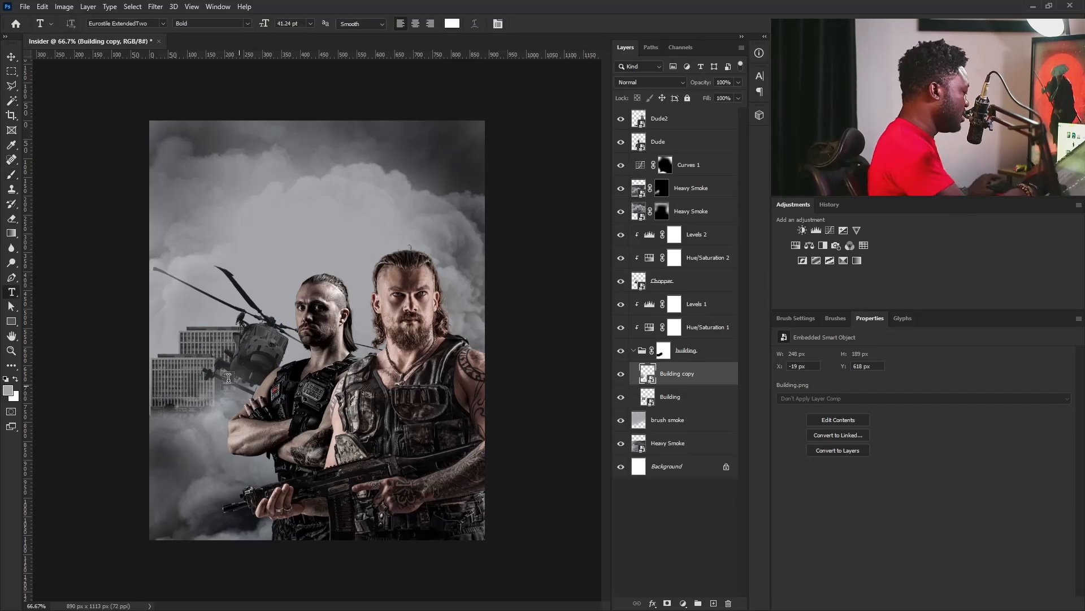
pyautogui.click(12, 59)
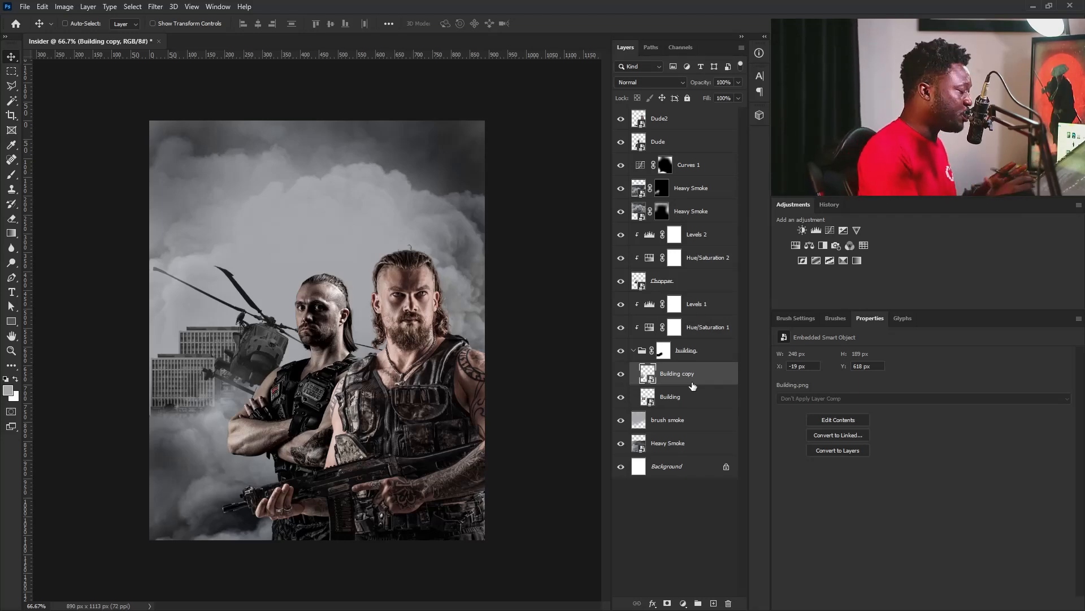
pyautogui.hotkey('ctrl', 't')
pyautogui.moveTo(141, 383); pyautogui.dragTo(150, 385)
pyautogui.press('Return')
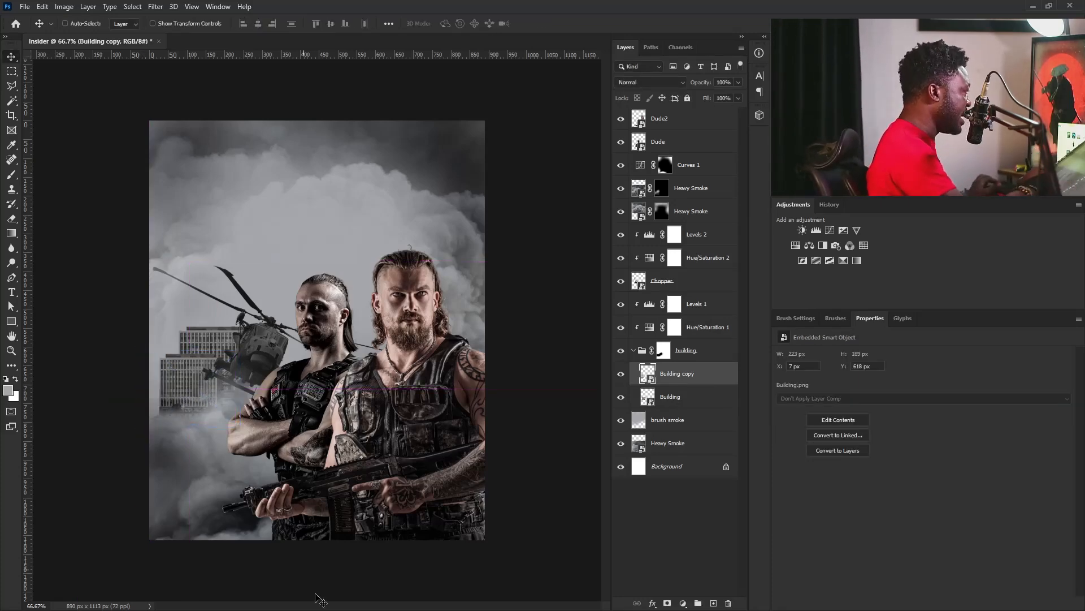
# Move Building copy to X 9 px, Y 641 px and duplicate the layer.
pyautogui.moveTo(217, 400); pyautogui.dragTo(211, 408)
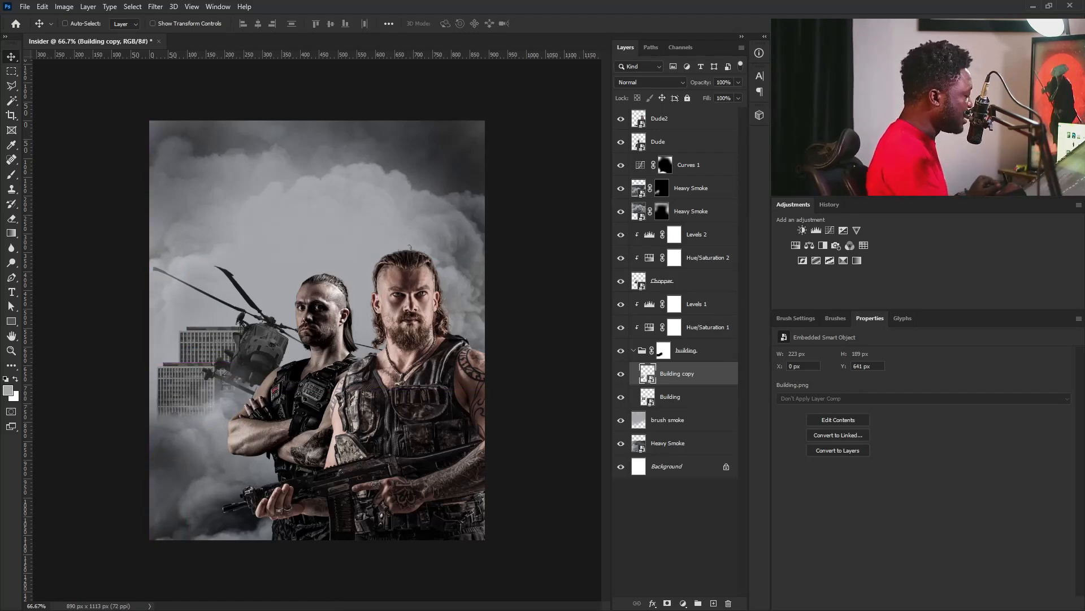
pyautogui.moveTo(211, 397); pyautogui.dragTo(216, 397)
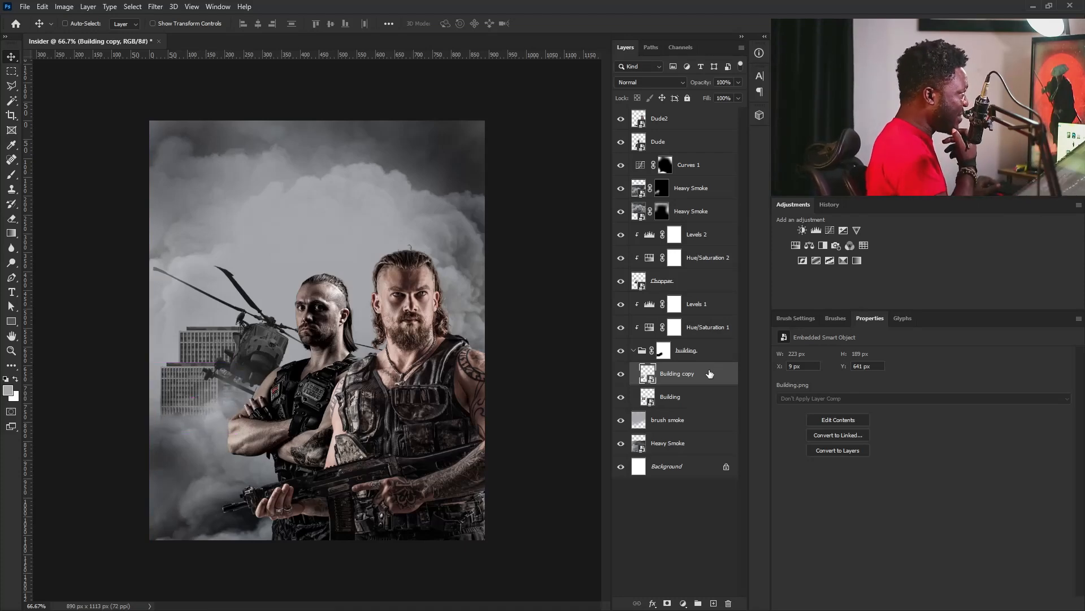
pyautogui.moveTo(699, 380); pyautogui.dragTo(713, 603)
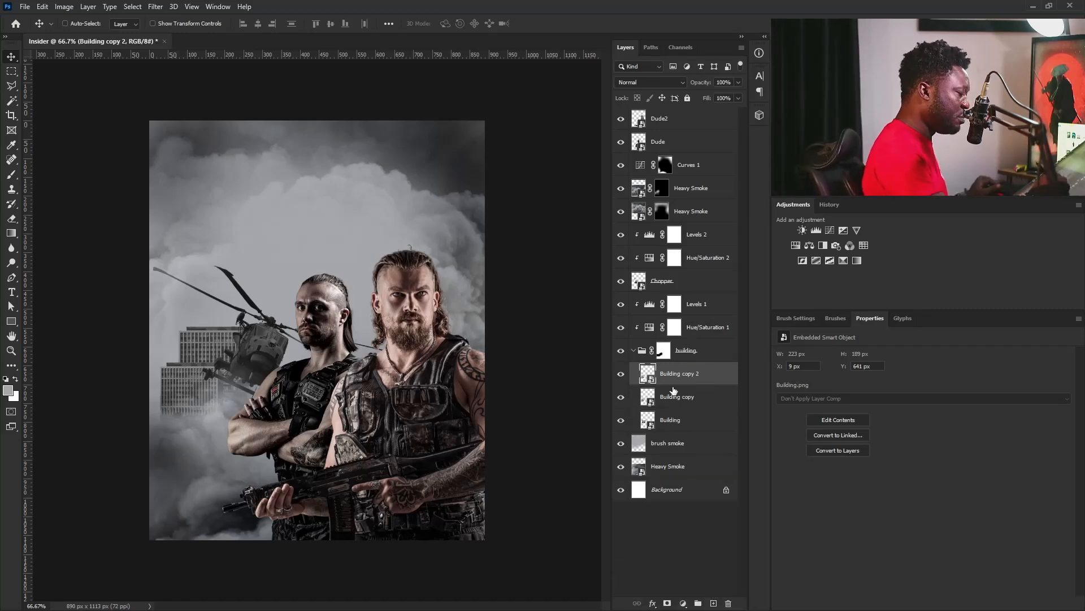
# Move the original Building layer behind the two men and stretch it into a 175 x 574 px tower at X 450 px, Y 215 px.
pyautogui.hotkey('alt', '[')
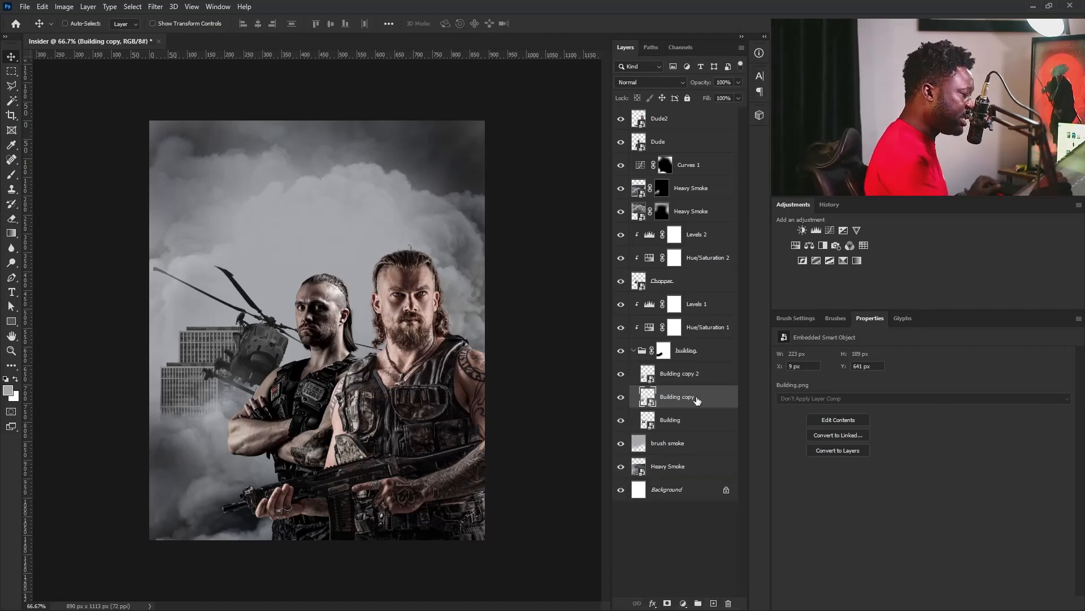
pyautogui.click(689, 421)
pyautogui.moveTo(175, 366); pyautogui.dragTo(342, 295)
pyautogui.hotkey('ctrl', 't')
pyautogui.moveTo(382, 330); pyautogui.dragTo(384, 489)
pyautogui.moveTo(443, 372); pyautogui.dragTo(358, 325)
pyautogui.press('Return')
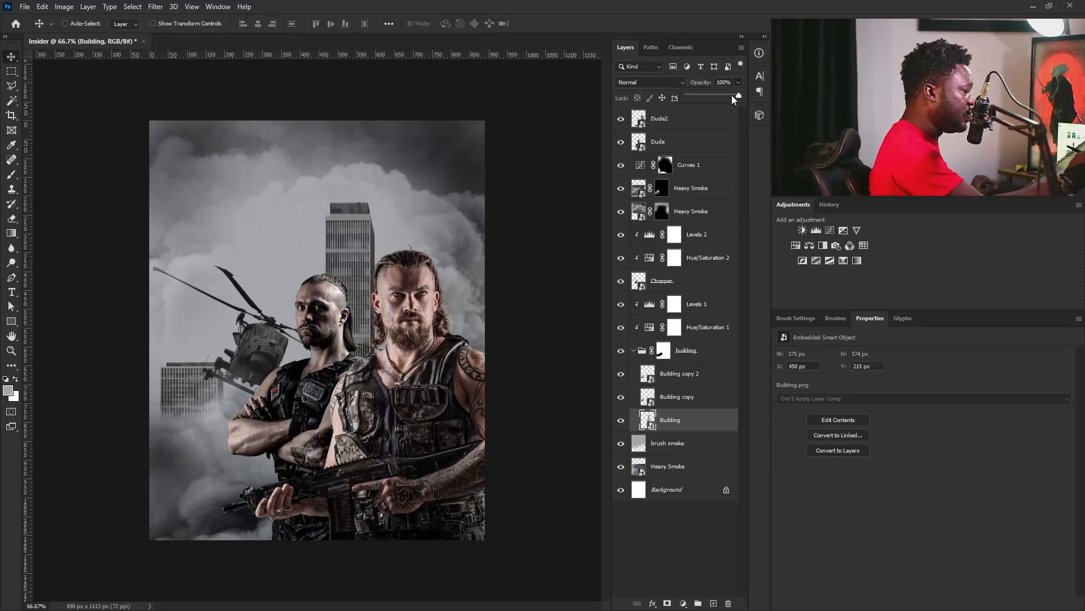
# Set the tower layer to 50% opacity, add a layer mask and fade its lower part with a 500 px soft black brush.
pyautogui.moveTo(714, 99); pyautogui.dragTo(712, 98)
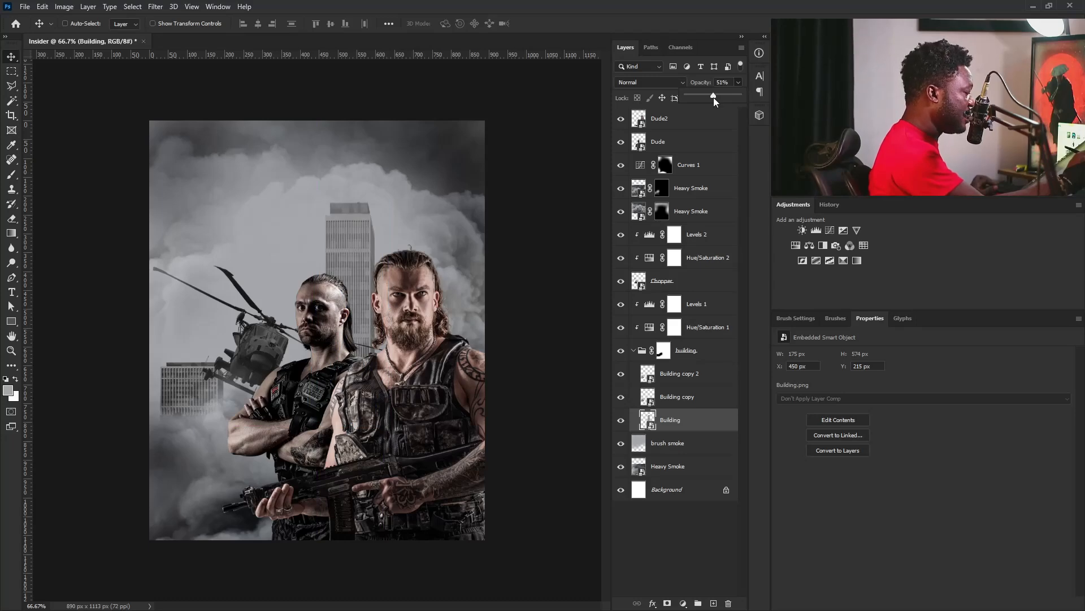
pyautogui.click(668, 604)
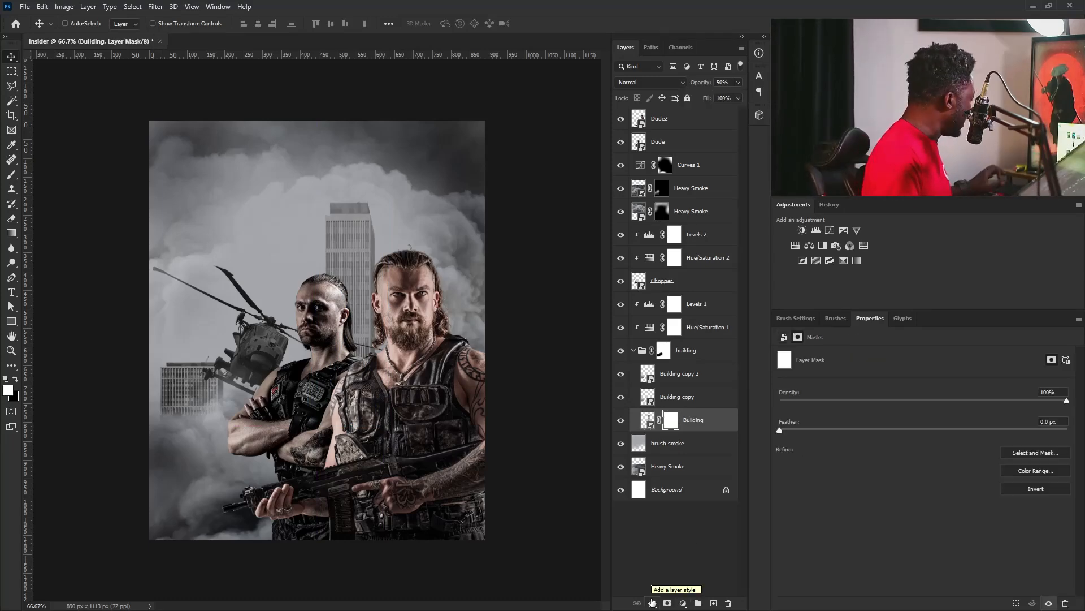
pyautogui.press('b')
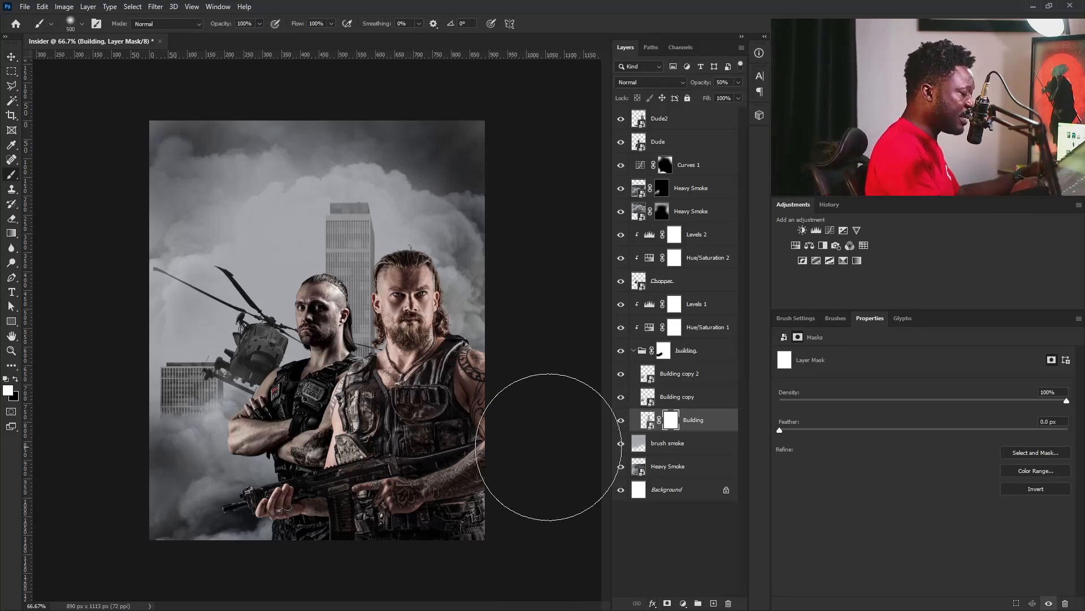
pyautogui.click(16, 379)
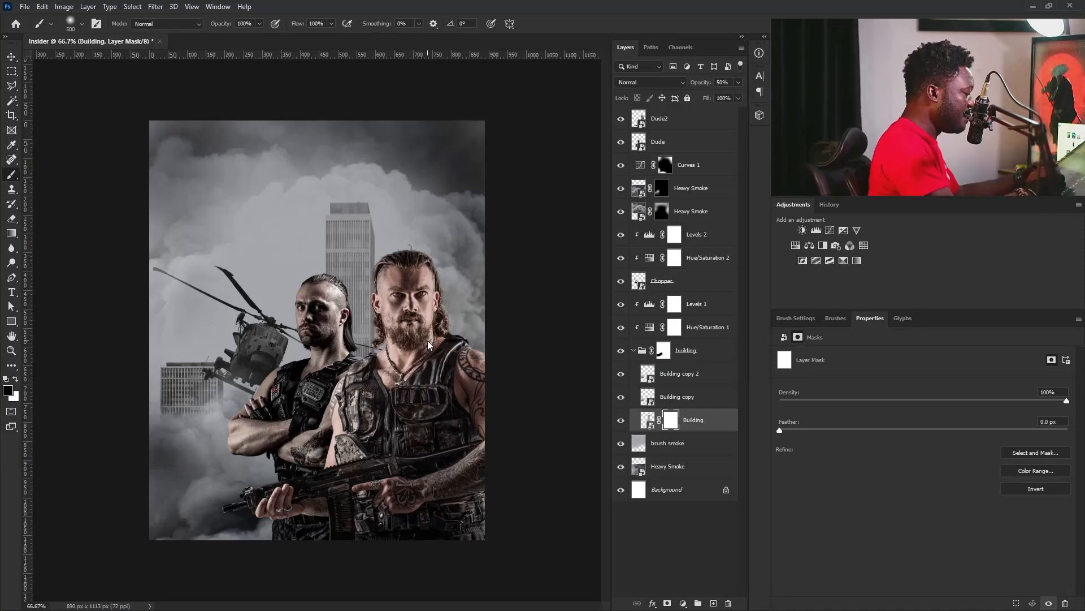
pyautogui.moveTo(374, 300); pyautogui.dragTo(392, 332)
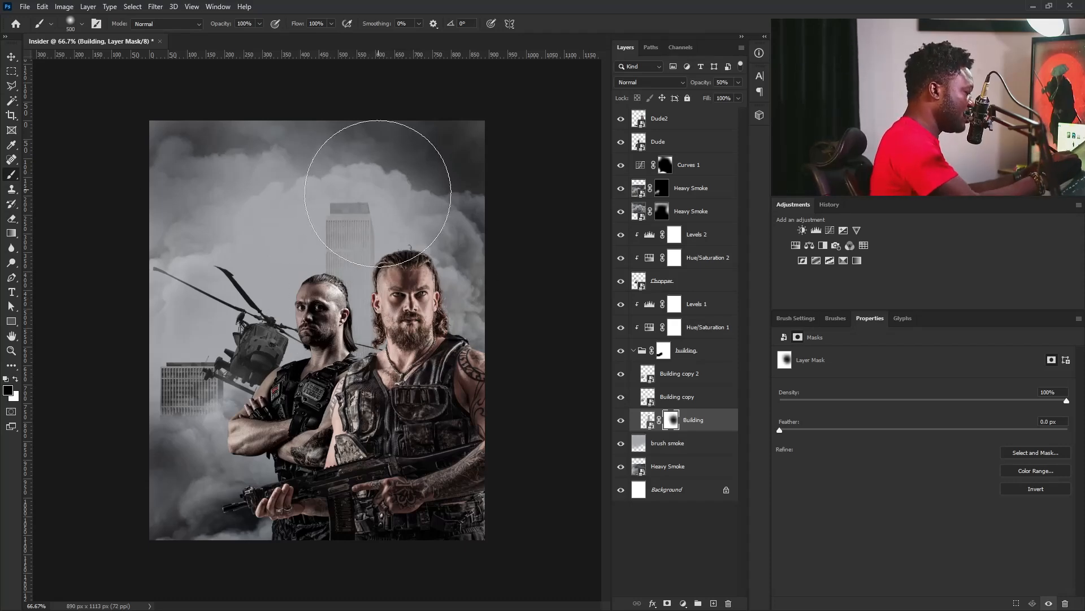
# Move the tower to X 430 px, Y 270 px and add a Curves adjustment above its layer.
pyautogui.press('v')
pyautogui.moveTo(394, 215); pyautogui.dragTo(386, 237)
pyautogui.click(647, 420)
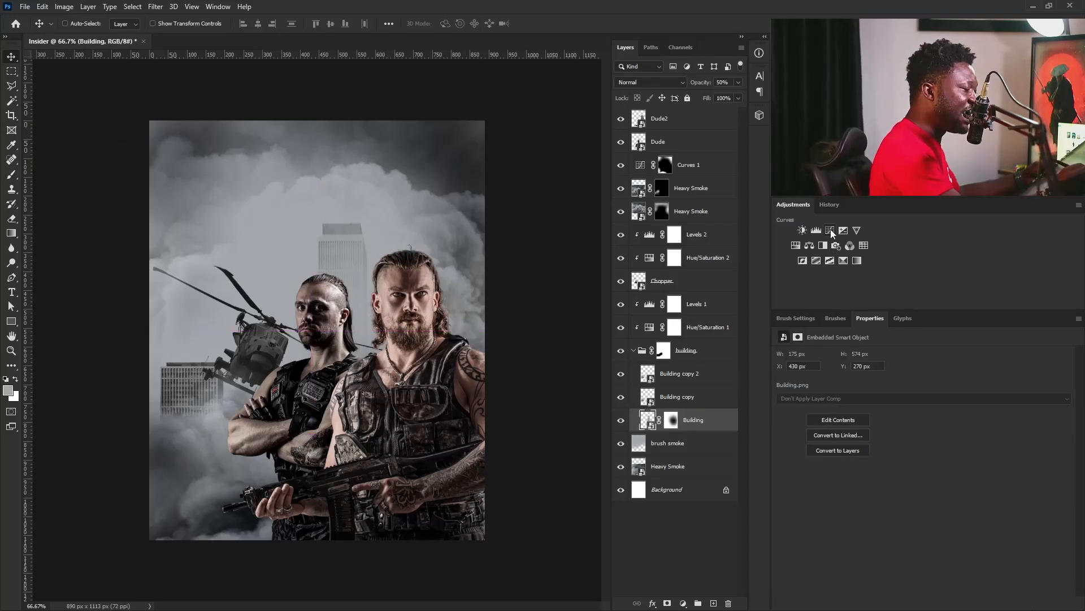
pyautogui.click(830, 231)
# Widen Building copy to 250 px and place it behind the helicopter at X 83 px, Y 533 px.
pyautogui.click(677, 397)
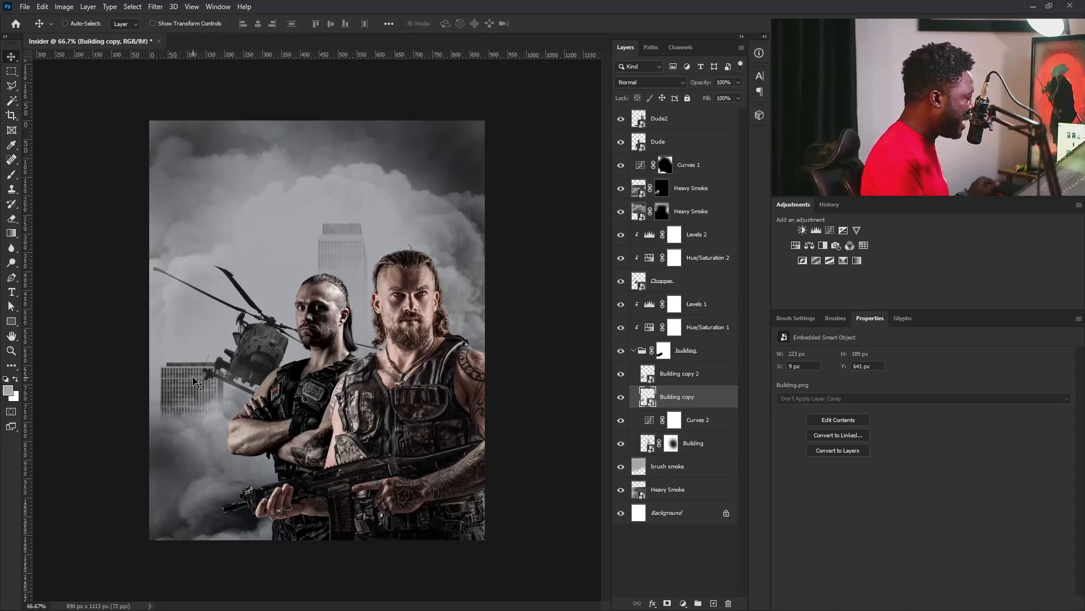
pyautogui.moveTo(223, 346); pyautogui.dragTo(218, 344)
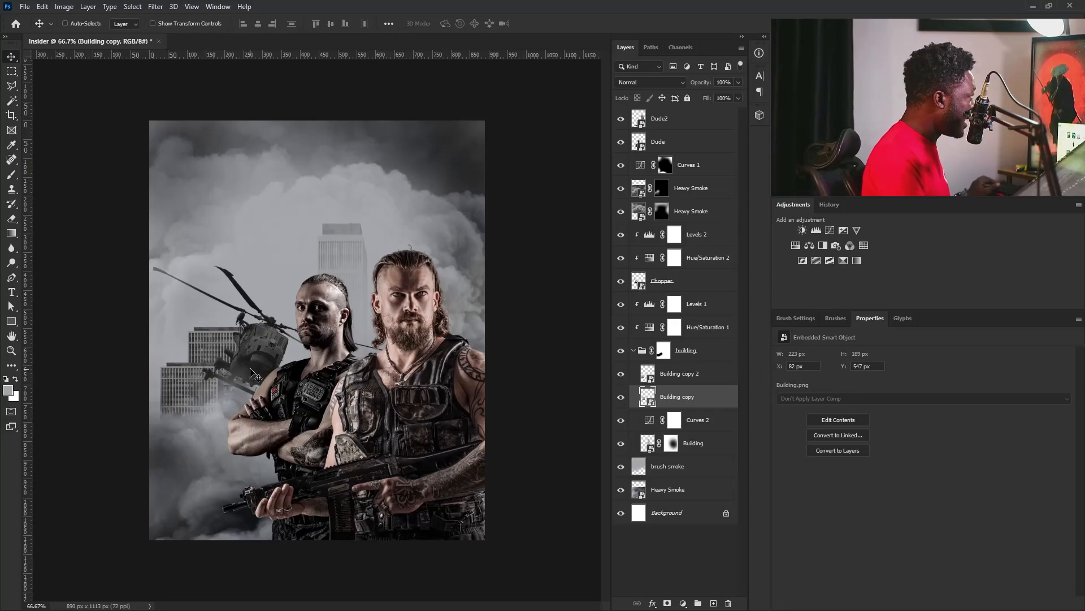
pyautogui.hotkey('ctrl', 't')
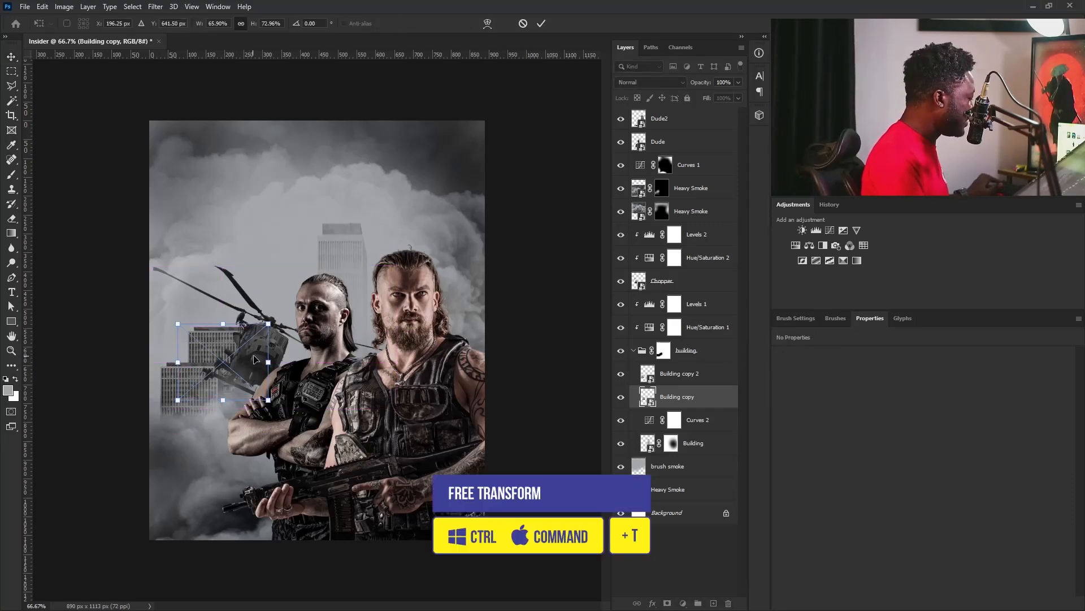
pyautogui.moveTo(270, 364); pyautogui.dragTo(281, 366)
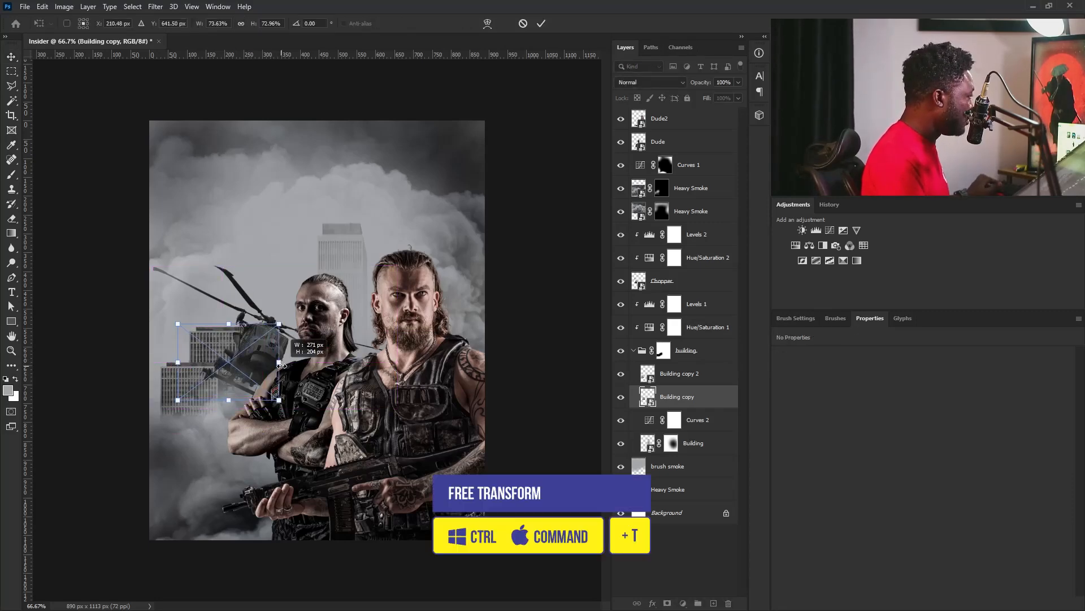
pyautogui.press('Return')
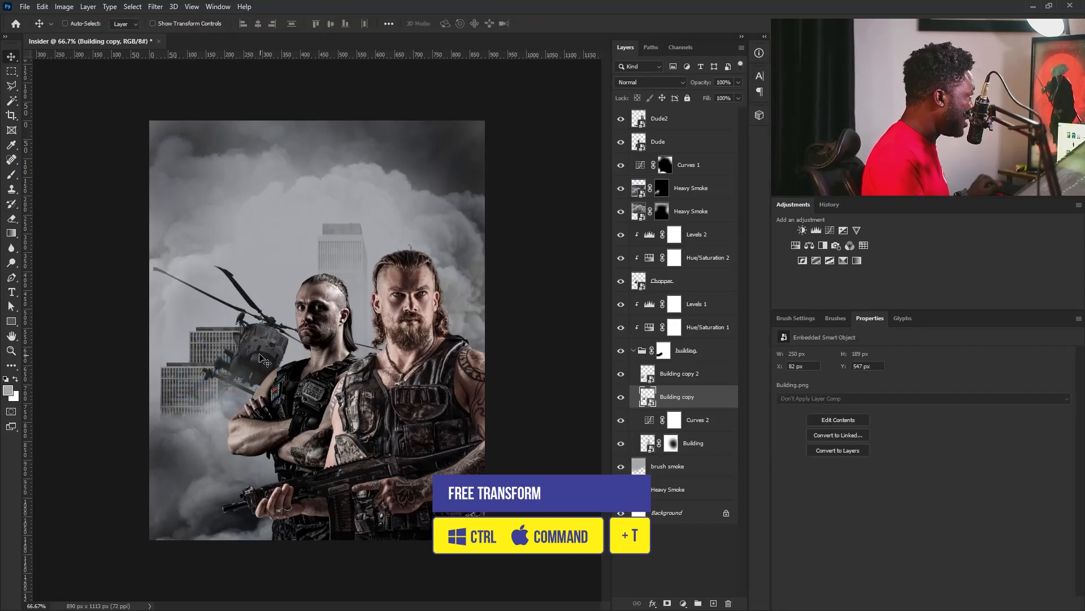
pyautogui.moveTo(256, 347); pyautogui.dragTo(256, 350)
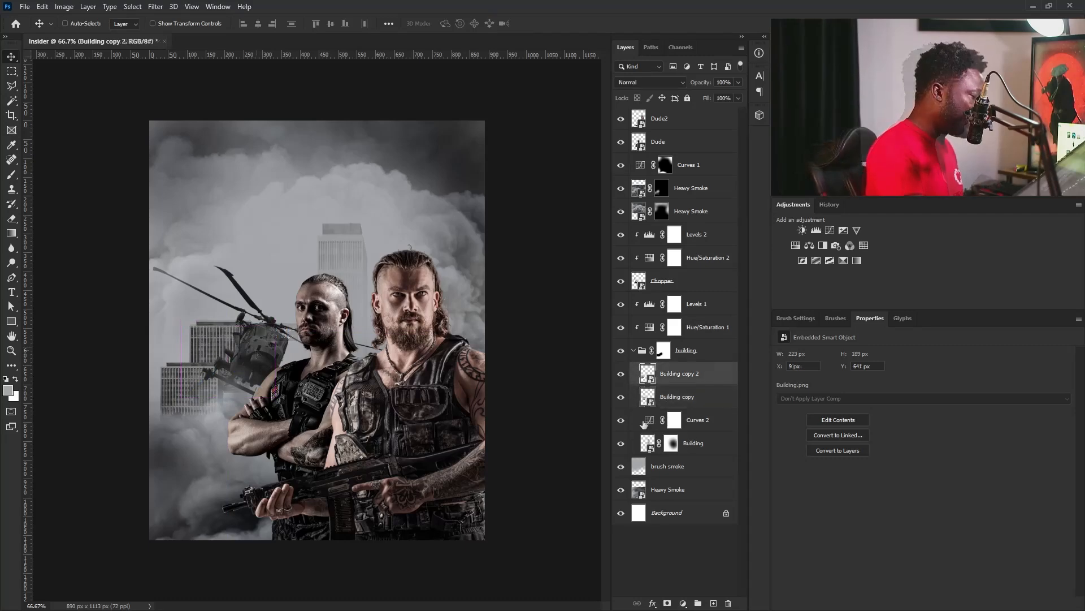
# Clip Curves 2 to the tower layer and darken it with a shadow point at input 65, output 18 and a lowered highlight point.
pyautogui.click(644, 422)
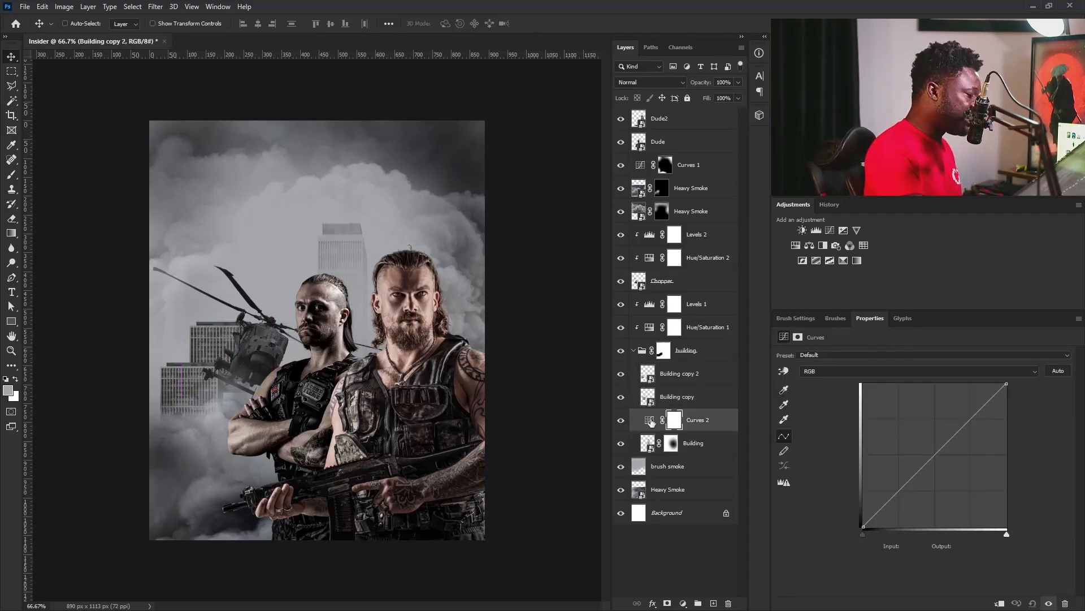
pyautogui.click(999, 603)
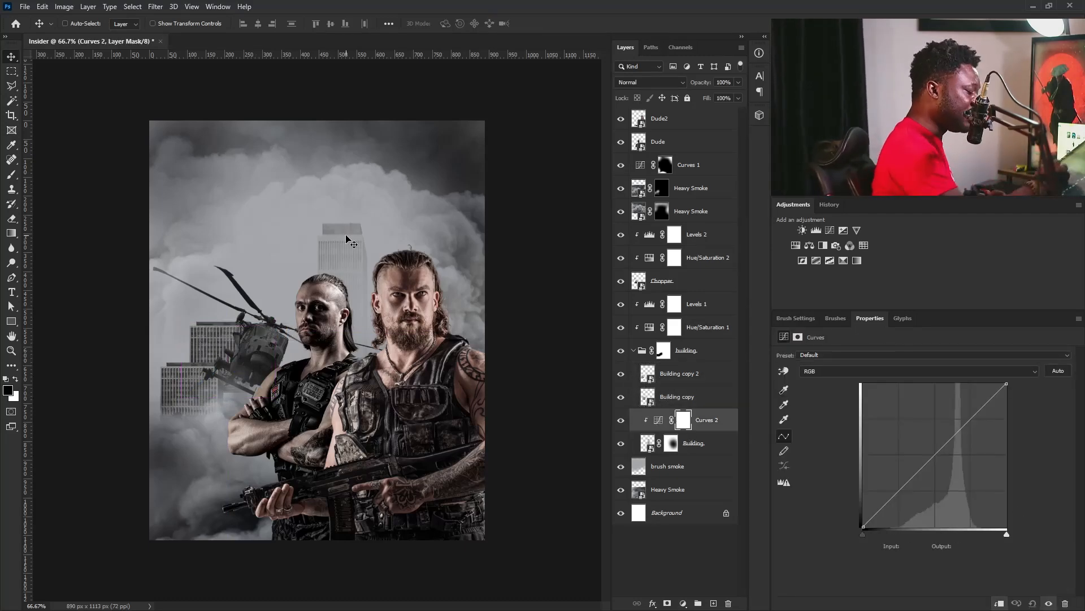
pyautogui.moveTo(894, 495); pyautogui.dragTo(899, 512)
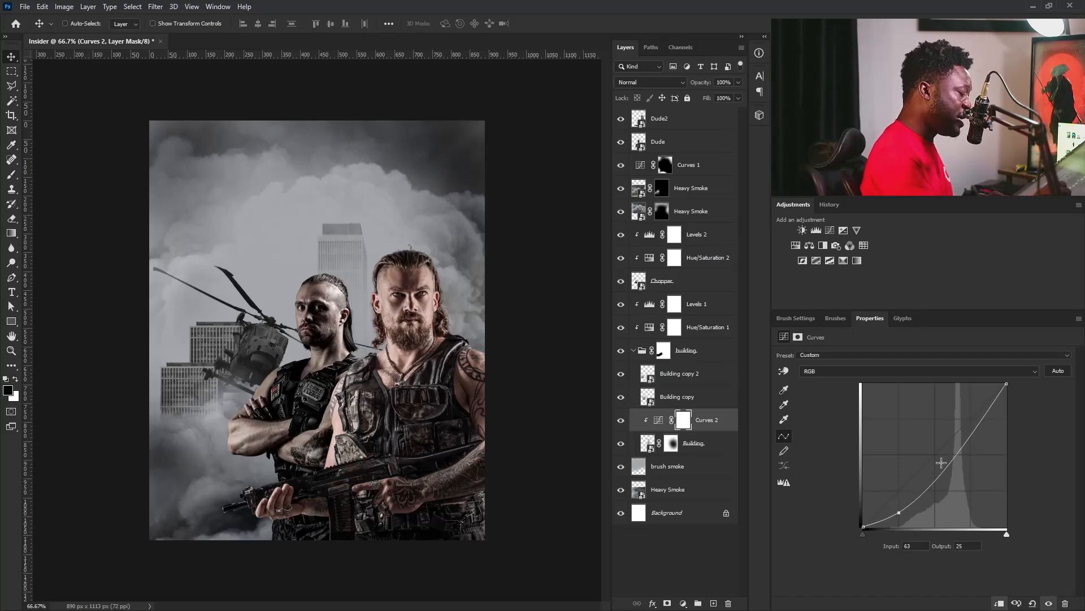
pyautogui.moveTo(951, 457); pyautogui.dragTo(951, 469)
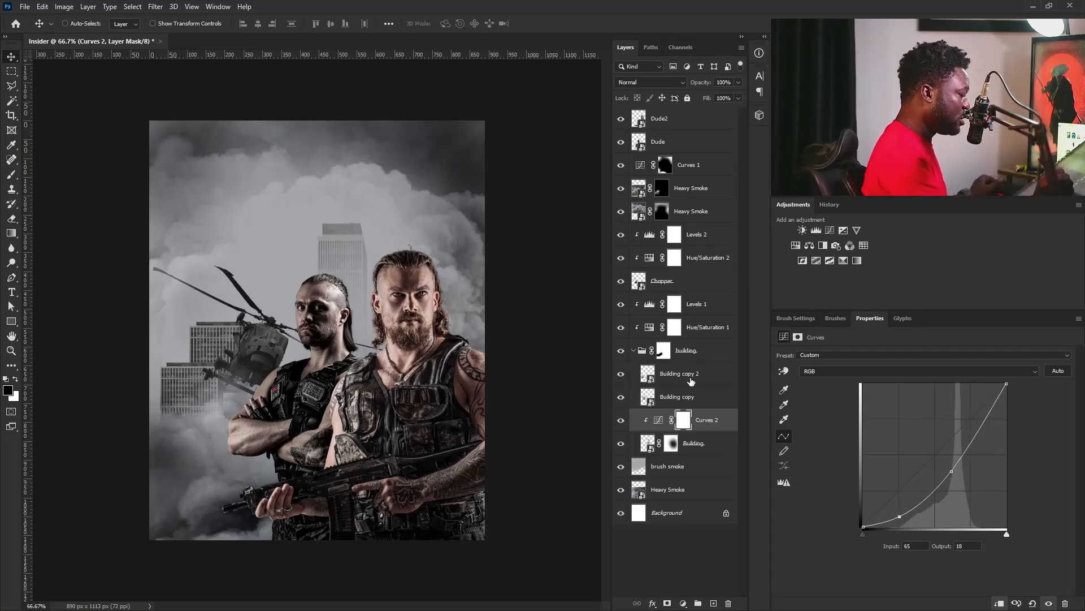
# Apply a 6 px Field Blur to the tower's Building layer inside the building group.
pyautogui.click(634, 351)
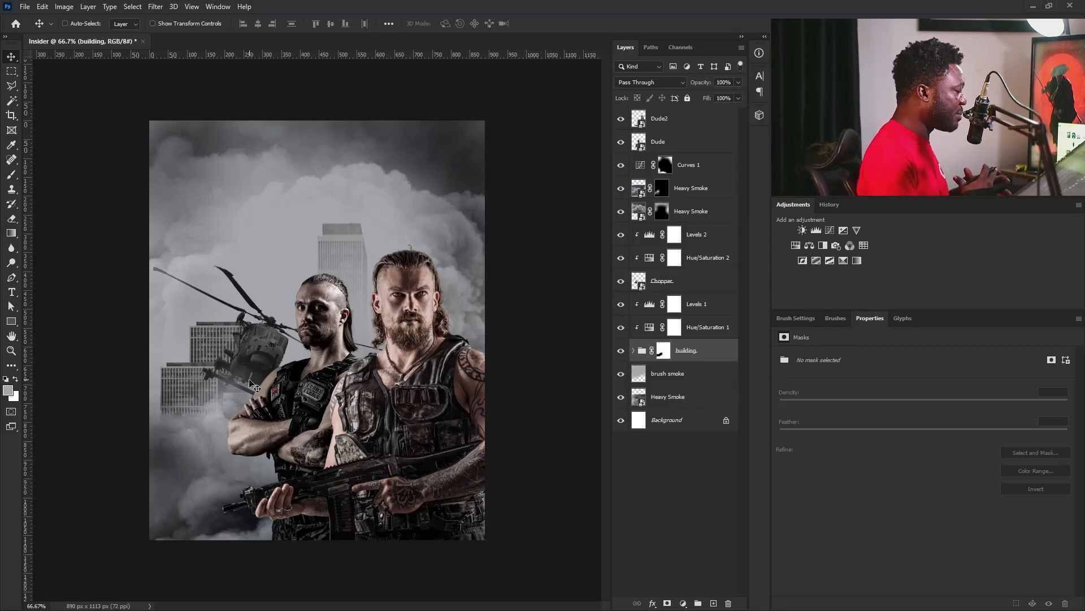
pyautogui.click(634, 350)
pyautogui.click(657, 405)
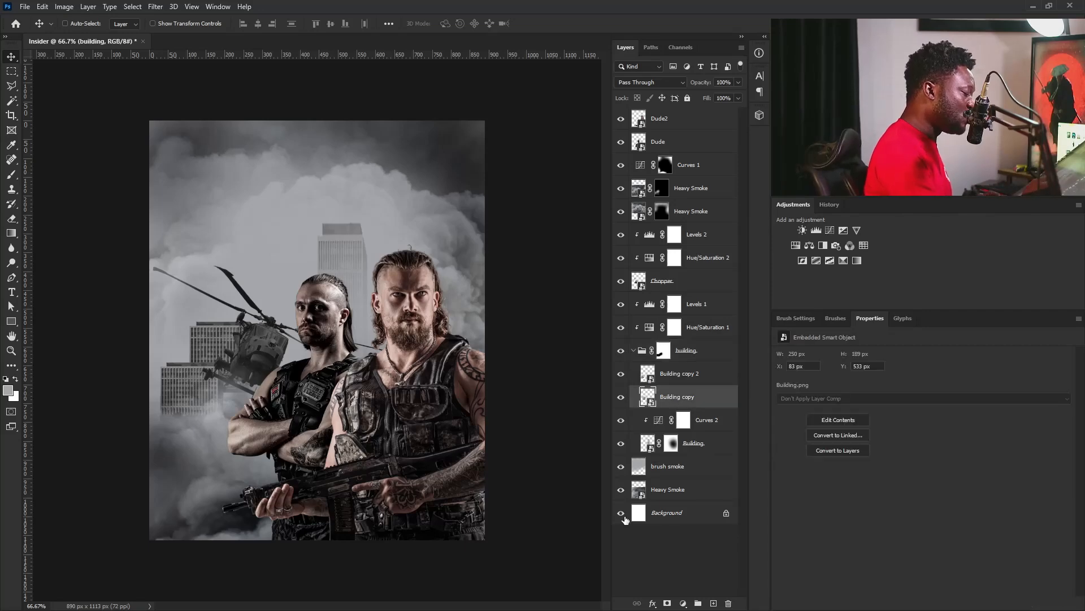
pyautogui.click(683, 449)
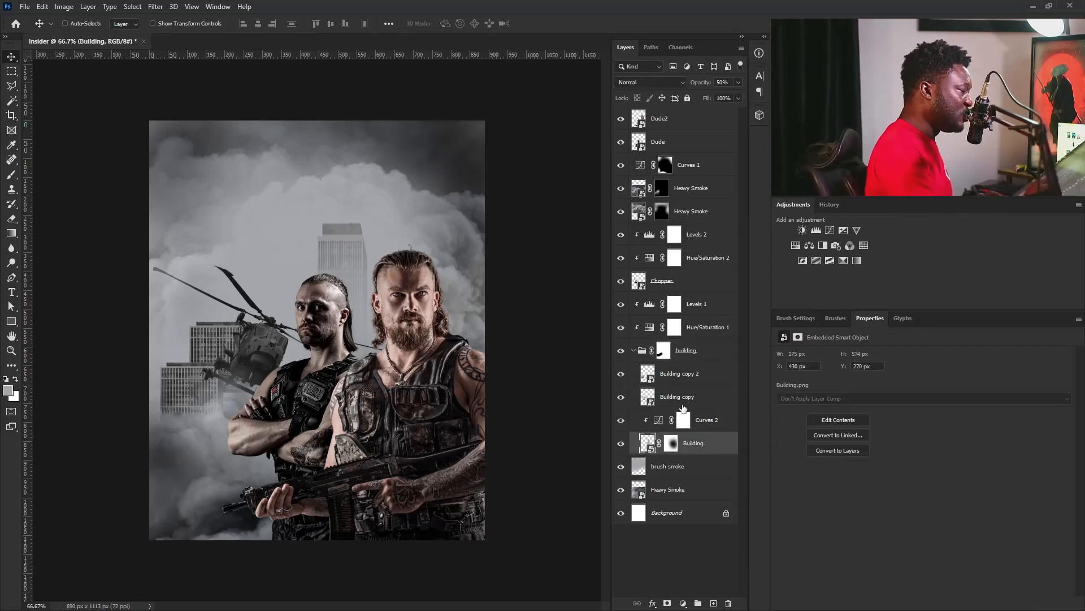
pyautogui.click(155, 6)
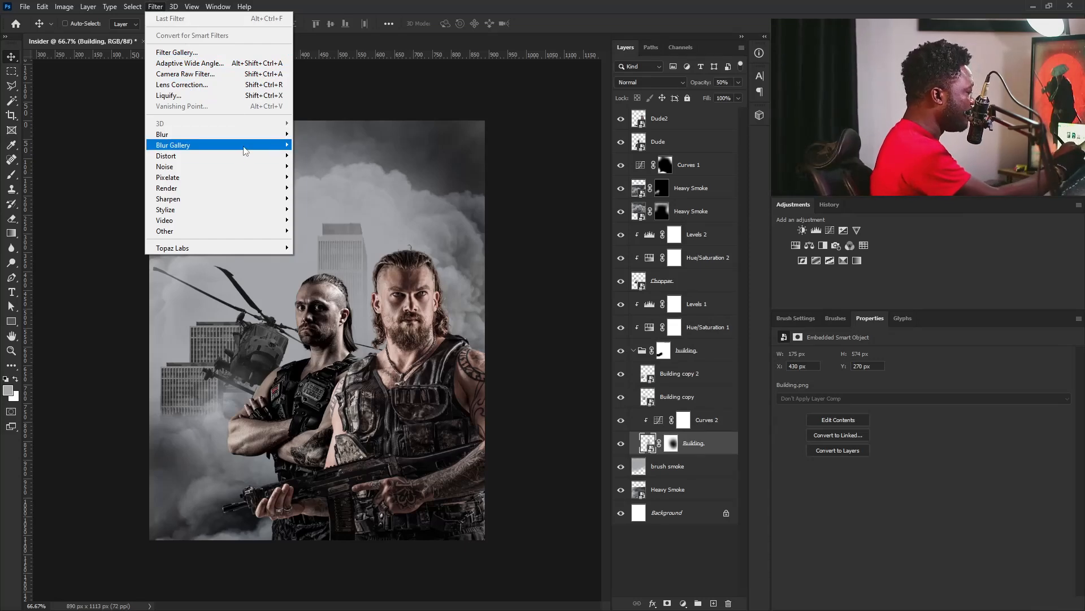
pyautogui.moveTo(173, 146)
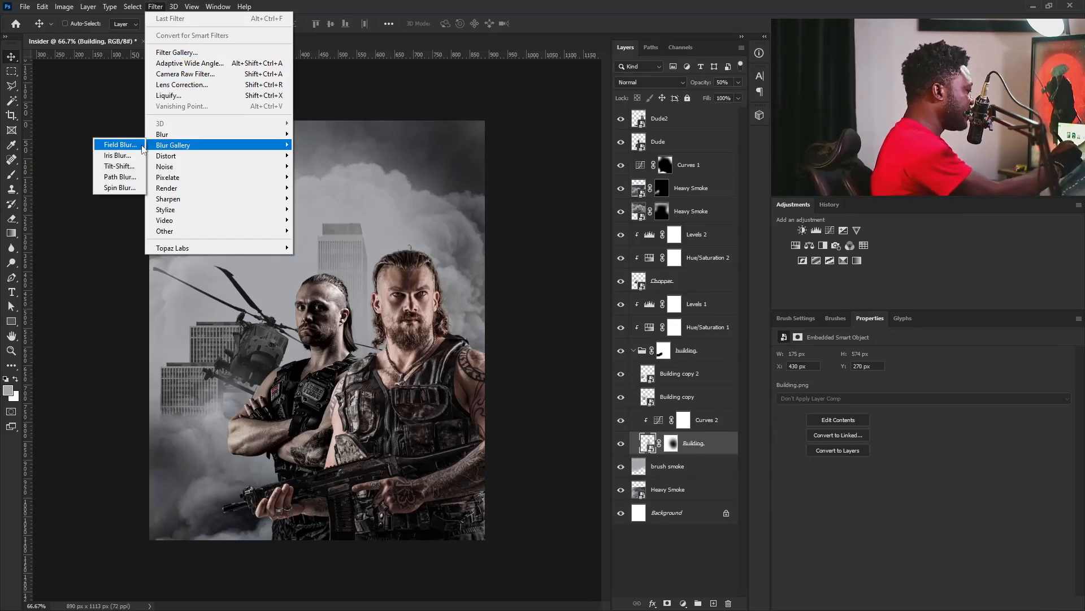
pyautogui.click(130, 147)
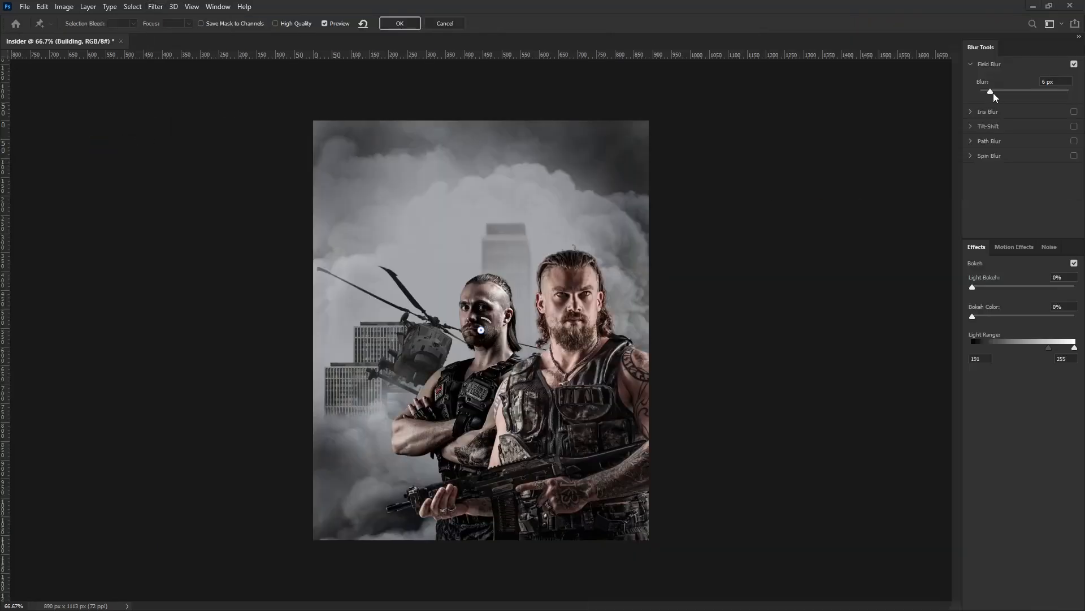
pyautogui.moveTo(999, 90); pyautogui.dragTo(995, 94)
pyautogui.click(400, 23)
# Apply a 4 px Field Blur to the Building copy layer.
pyautogui.click(634, 398)
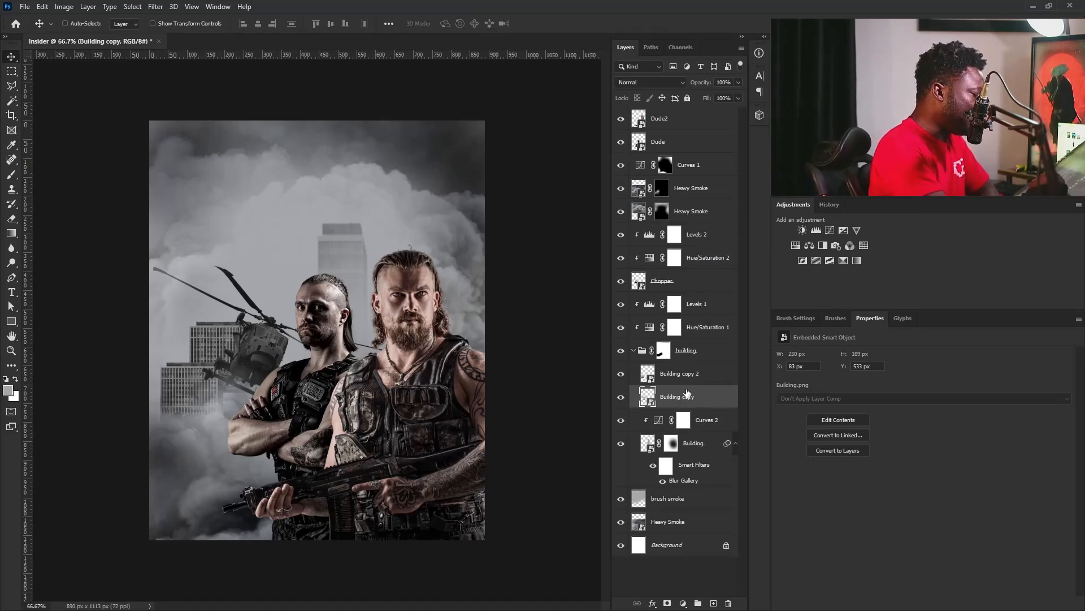
pyautogui.click(155, 6)
pyautogui.moveTo(176, 148)
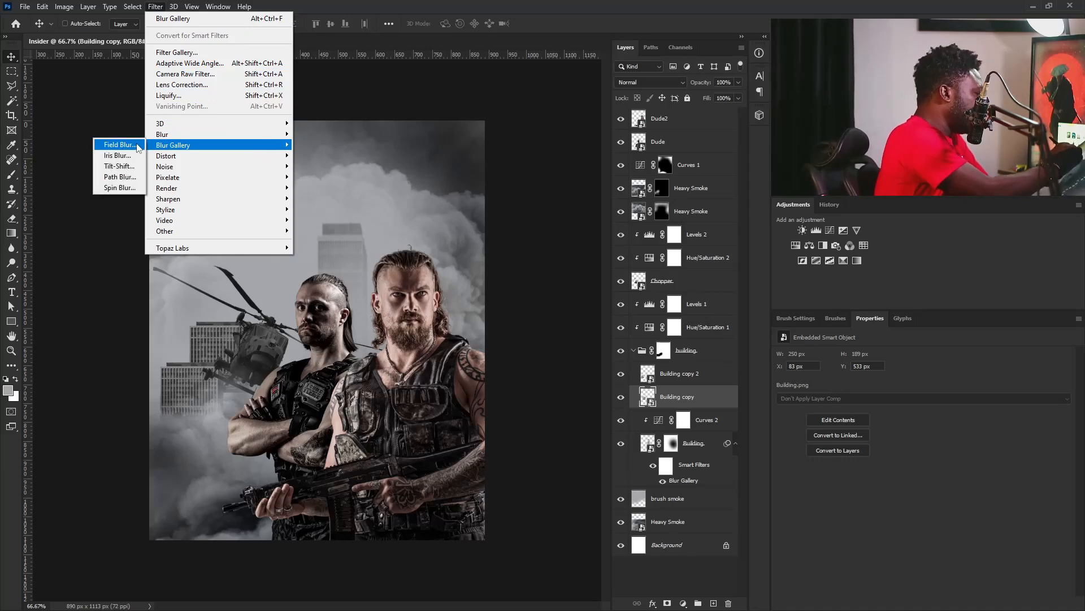
pyautogui.click(119, 145)
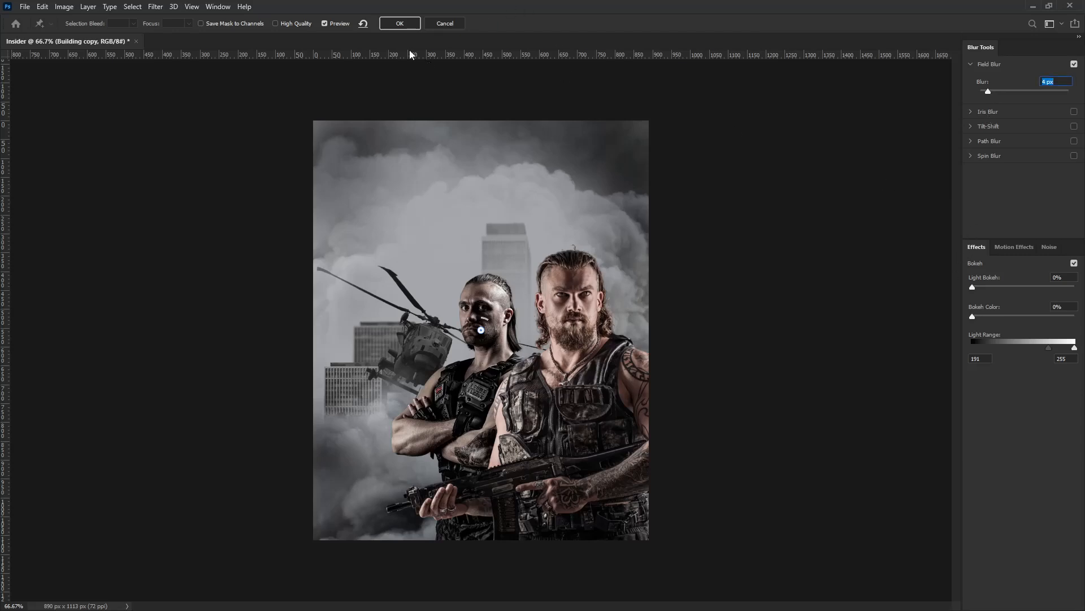
pyautogui.click(399, 24)
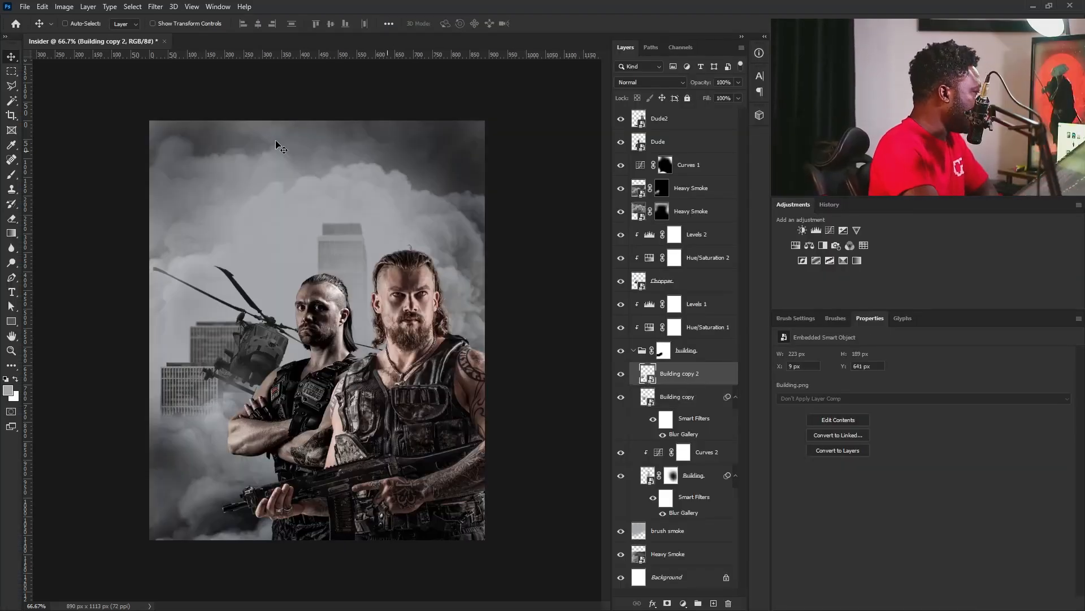
# Apply a 3 px Field Blur to the Building copy 2 layer and collapse the building group.
pyautogui.click(156, 6)
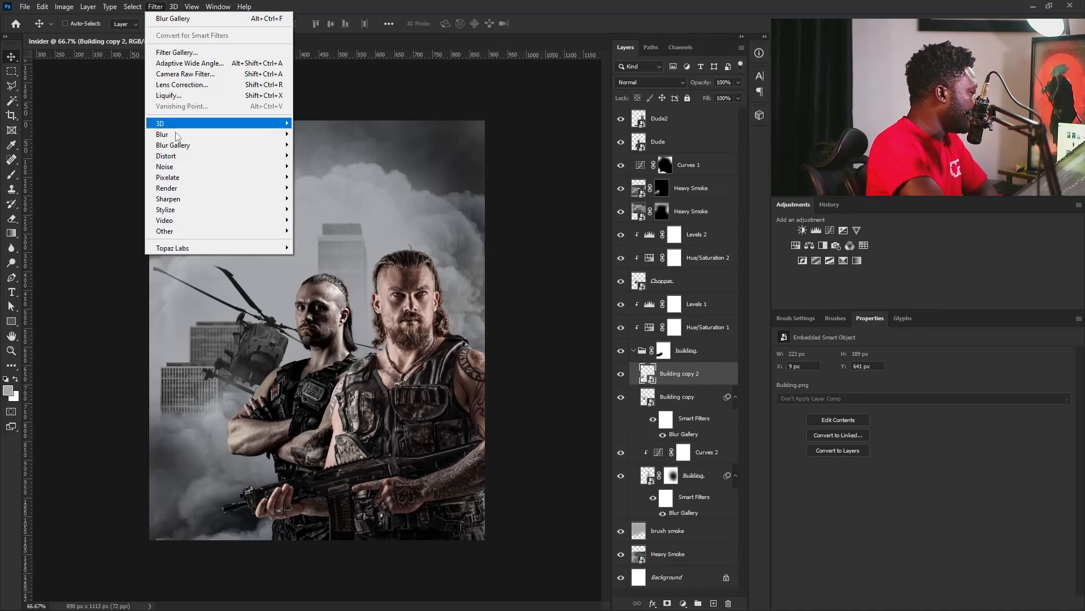
pyautogui.moveTo(265, 145)
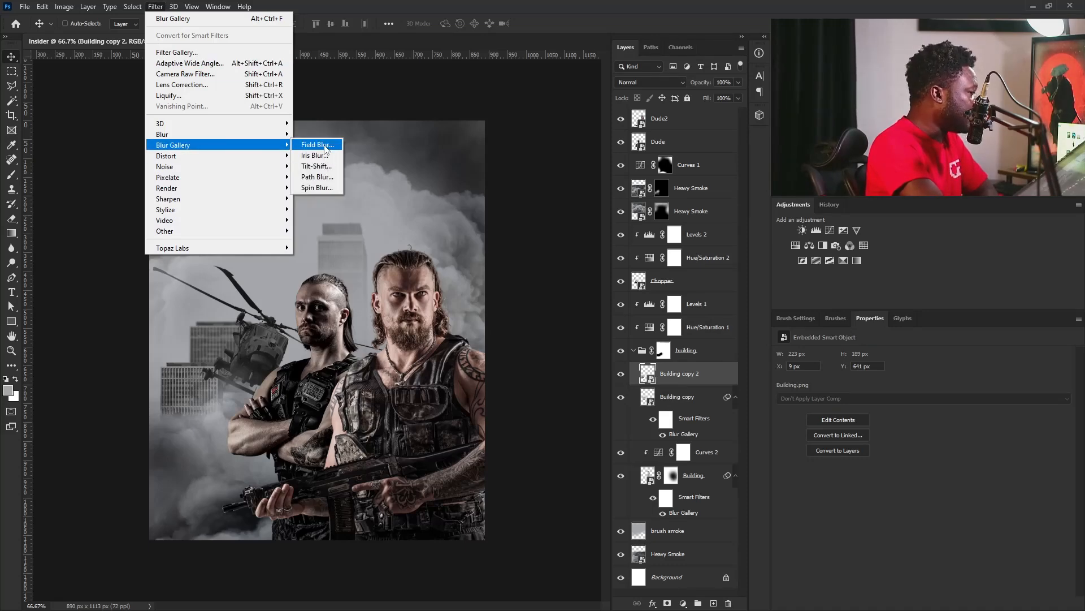
pyautogui.click(316, 145)
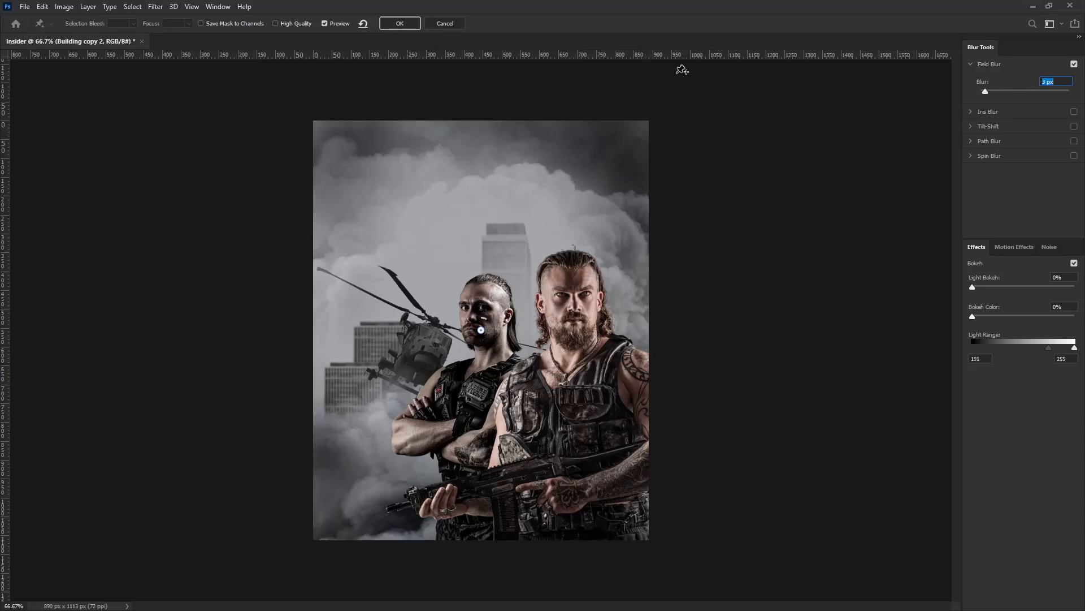
pyautogui.click(400, 25)
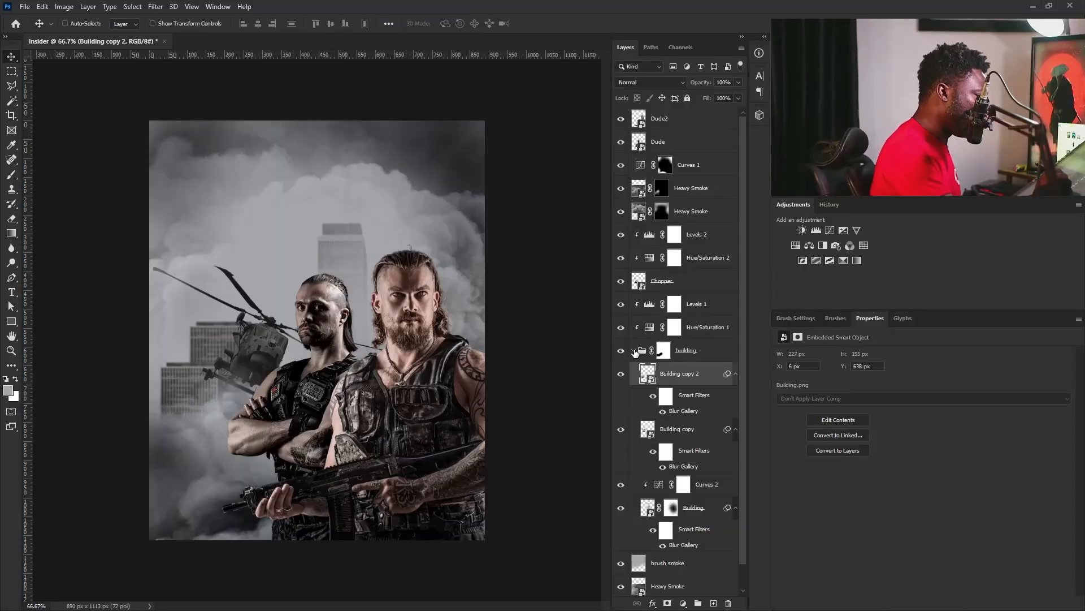
pyautogui.click(634, 350)
# Apply a 3 px Field Blur to the Chopper layer.
pyautogui.click(636, 279)
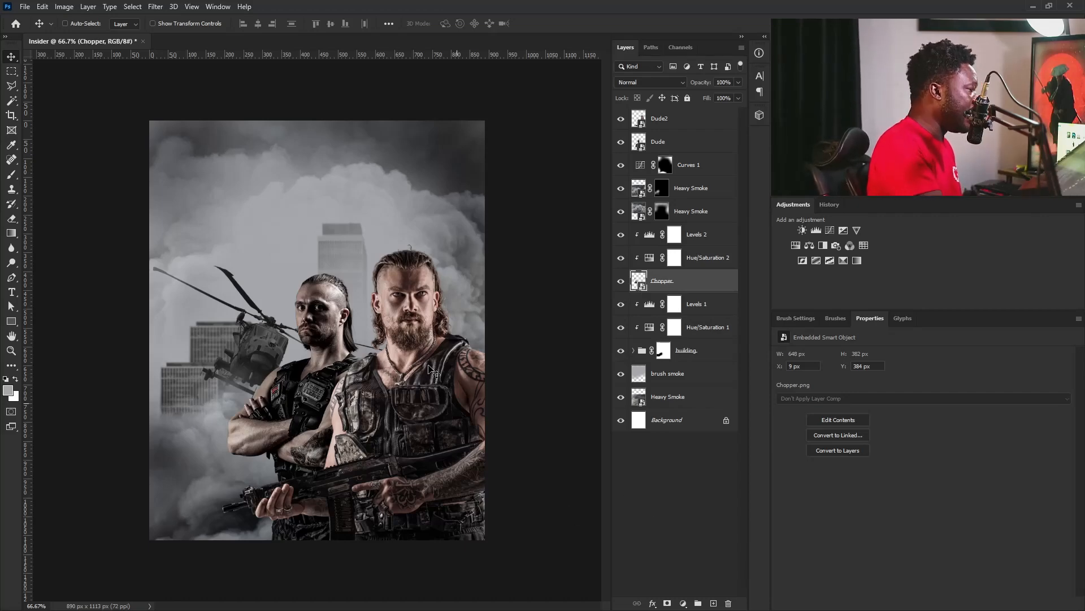
pyautogui.click(154, 7)
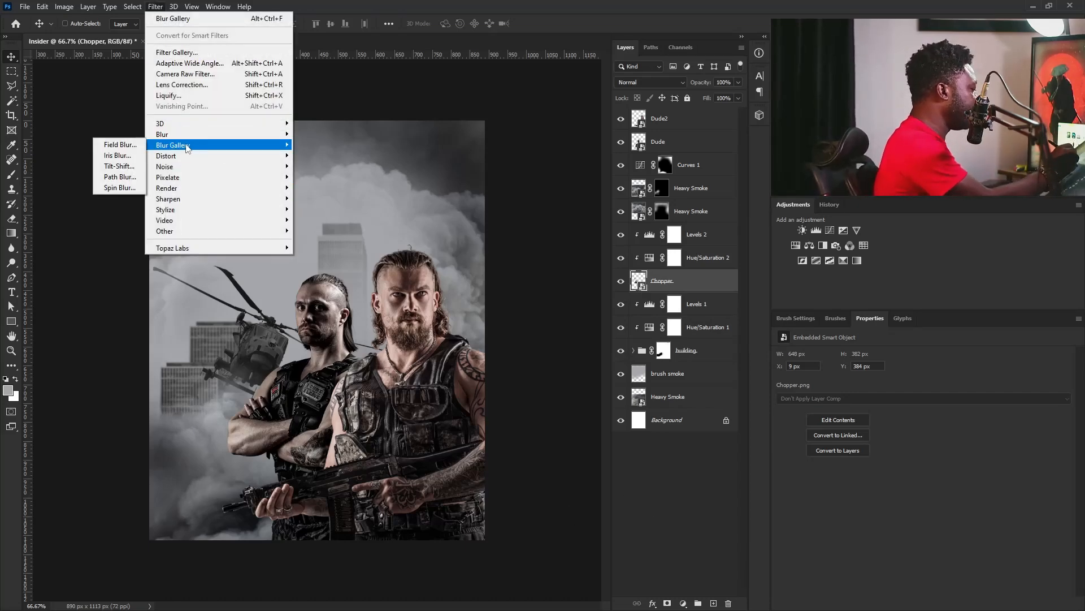
pyautogui.click(121, 145)
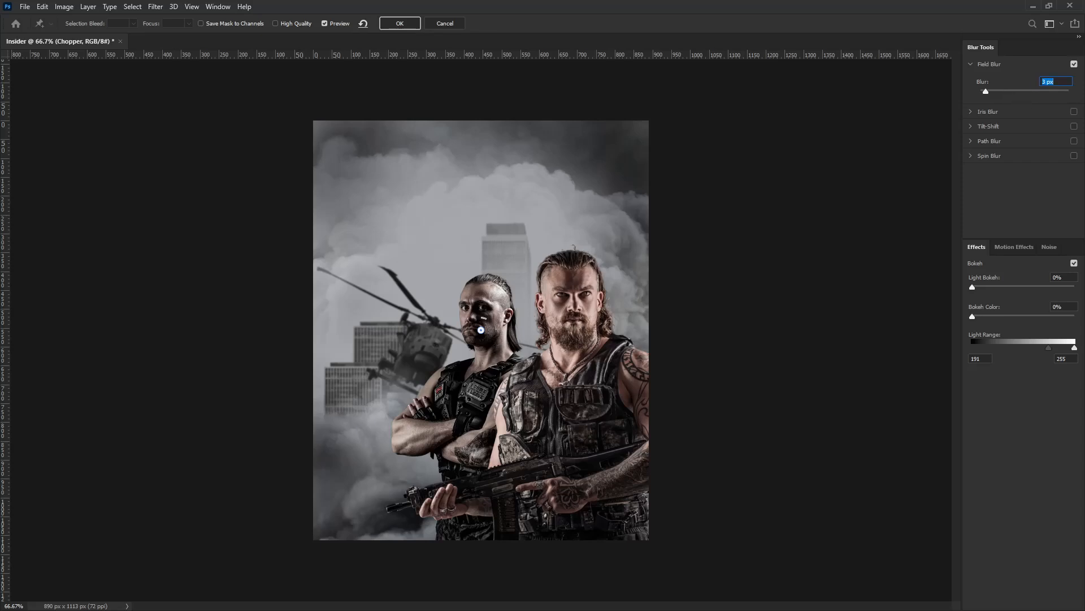
pyautogui.click(402, 24)
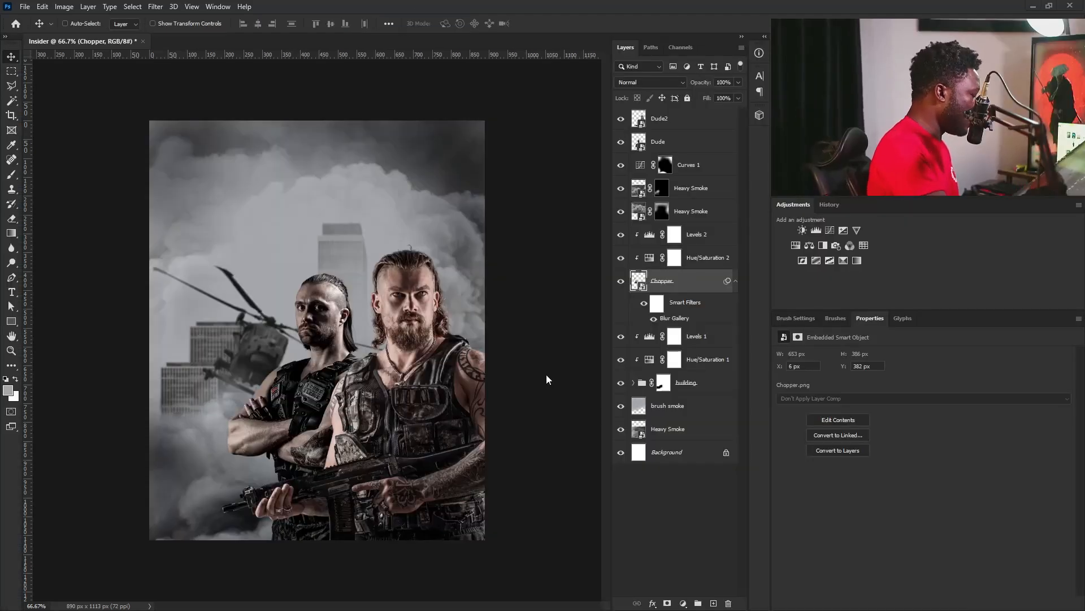
# Compare the image with and without Curves 1, and set its midtone point to input 157, output 68.
pyautogui.click(622, 166)
pyautogui.click(621, 166)
pyautogui.click(640, 165)
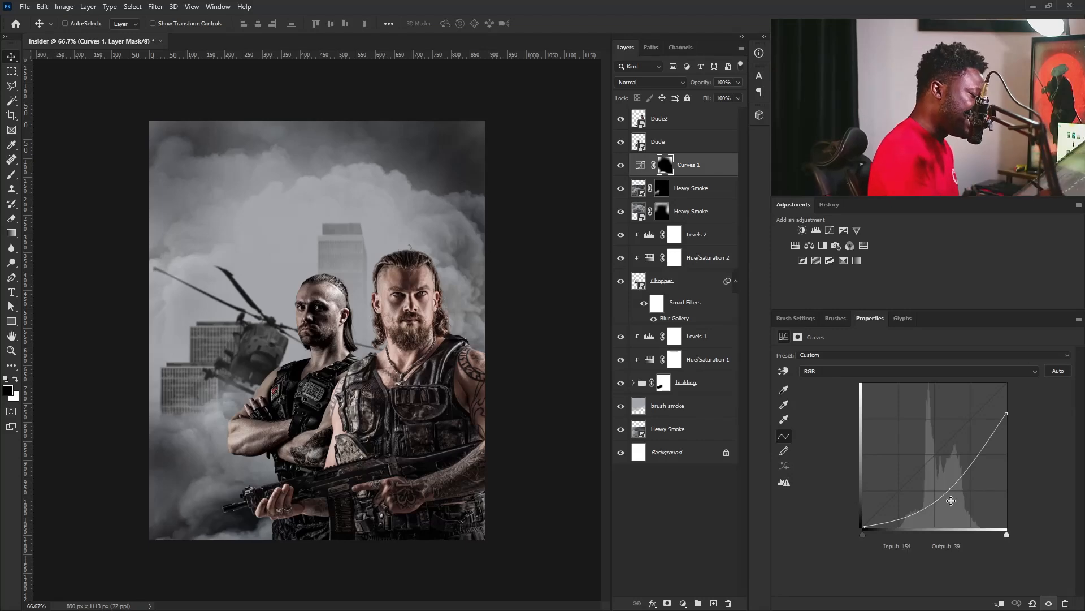
pyautogui.moveTo(952, 489); pyautogui.dragTo(953, 490)
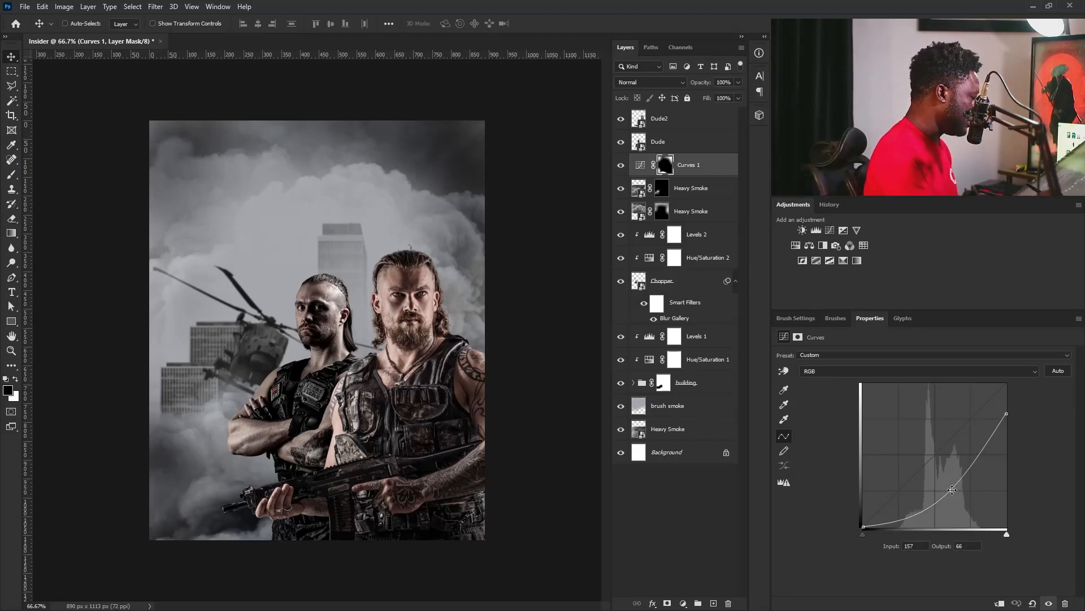
# Create a new layer named brush Depth directly above the upper masked Heavy Smoke layer.
pyautogui.click(684, 188)
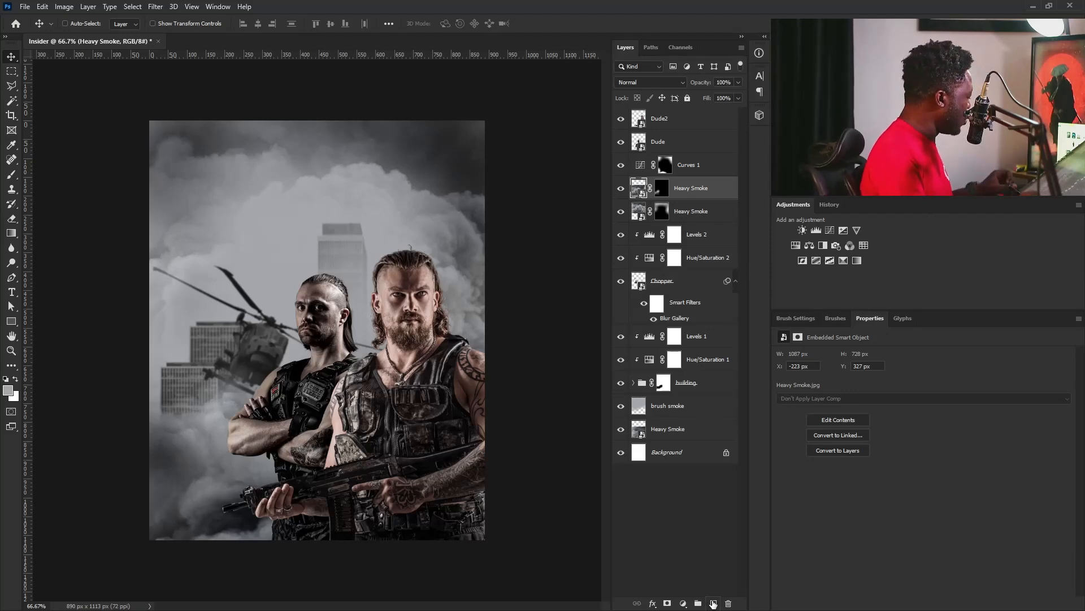
pyautogui.press('alt')
pyautogui.keyDown('alt'); pyautogui.click(715, 602); pyautogui.keyUp('alt')
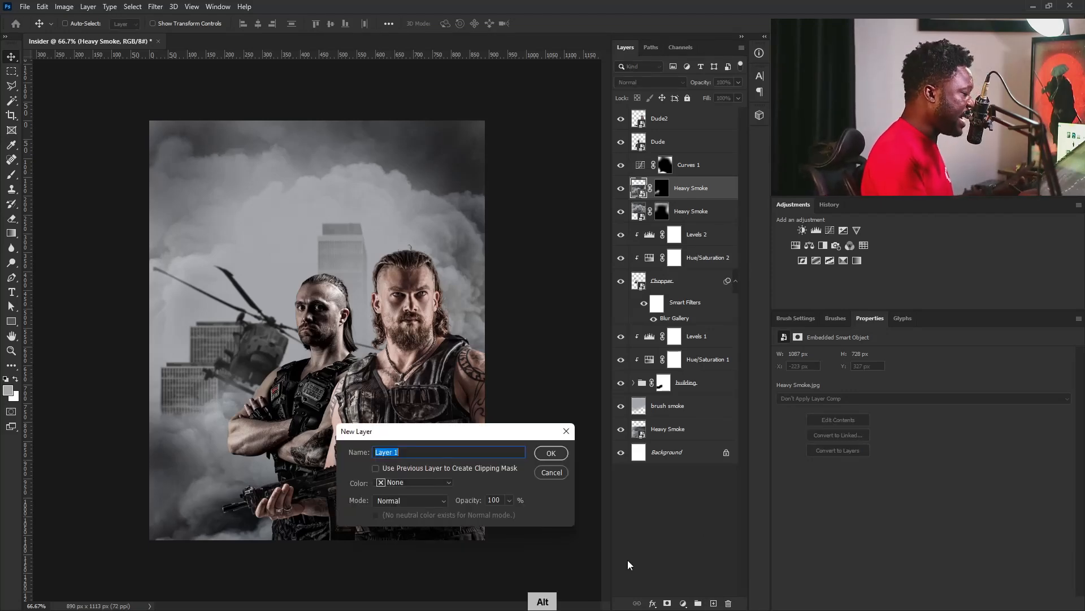
pyautogui.write('brush Depth')
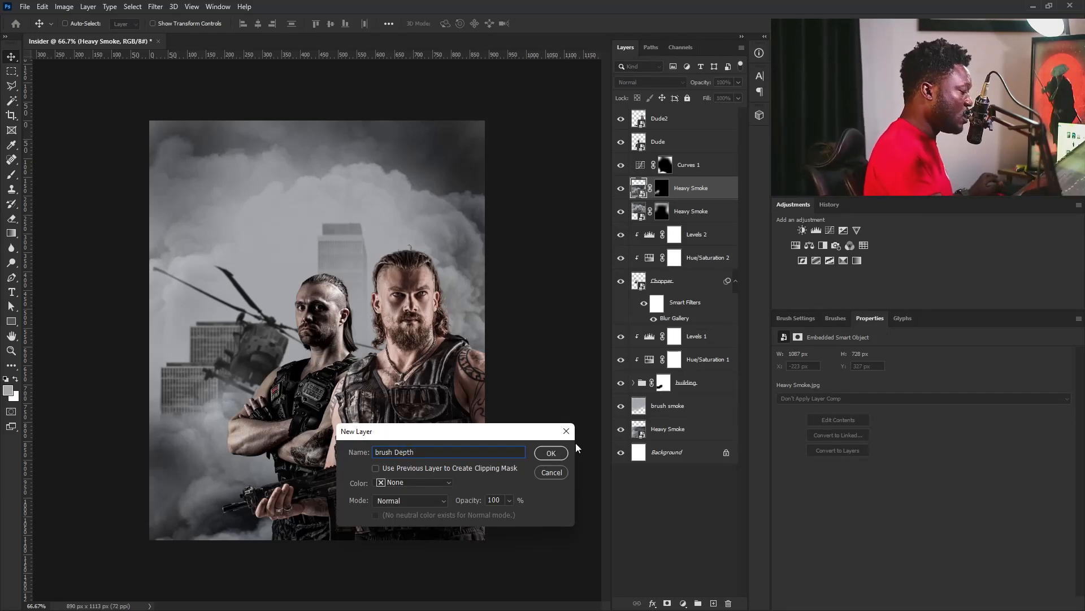
pyautogui.click(551, 453)
# Set up the Brush tool with black as foreground and a 300 px tip, and show its tip shape settings.
pyautogui.press('b')
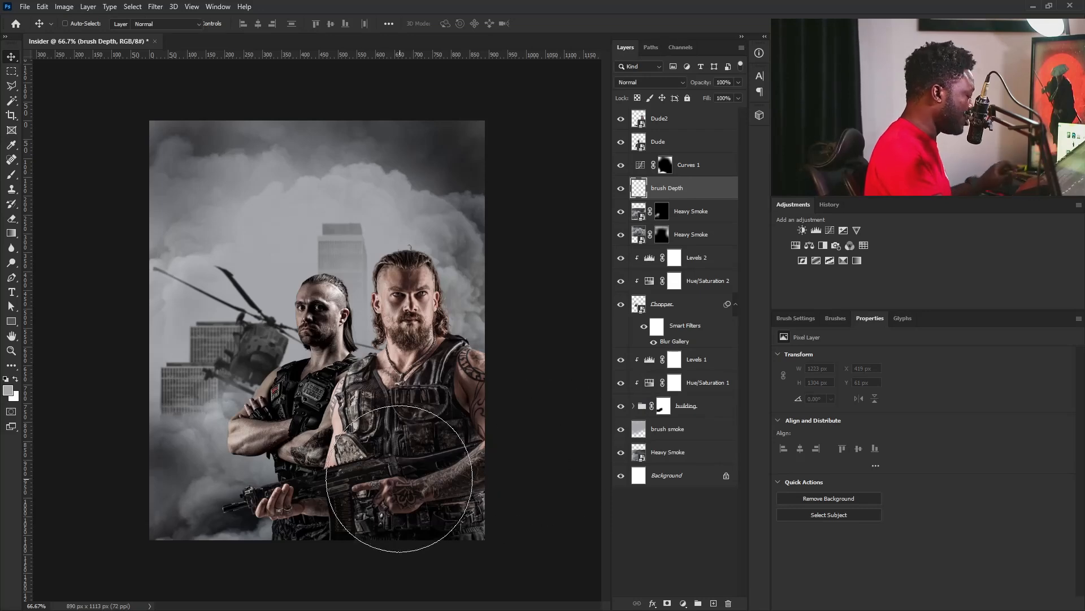
pyautogui.click(6, 379)
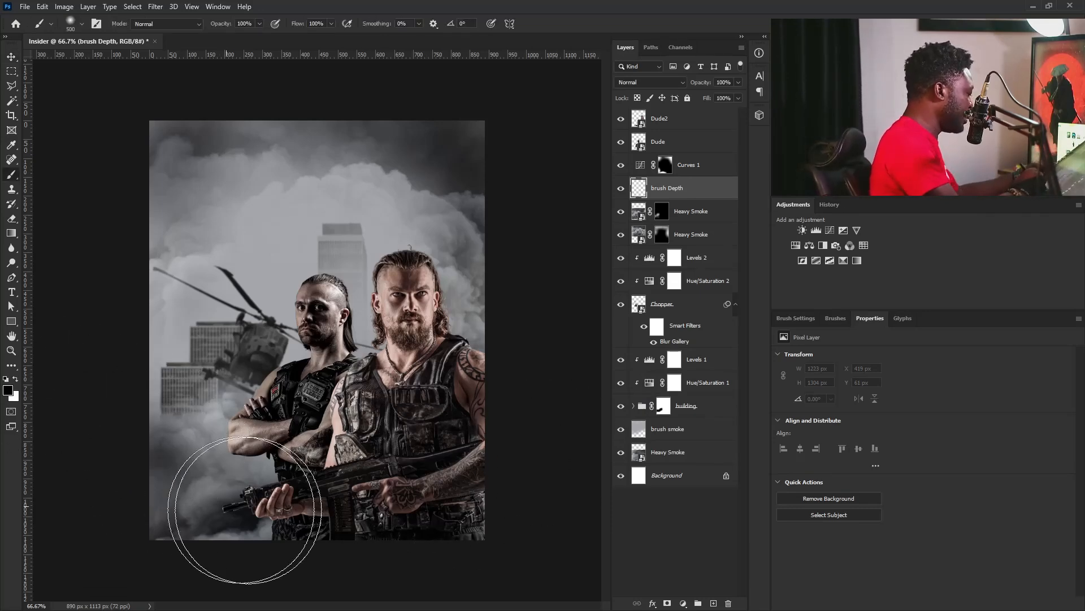
pyautogui.press('[')
pyautogui.press('[')
pyautogui.press('[')
pyautogui.press(']')
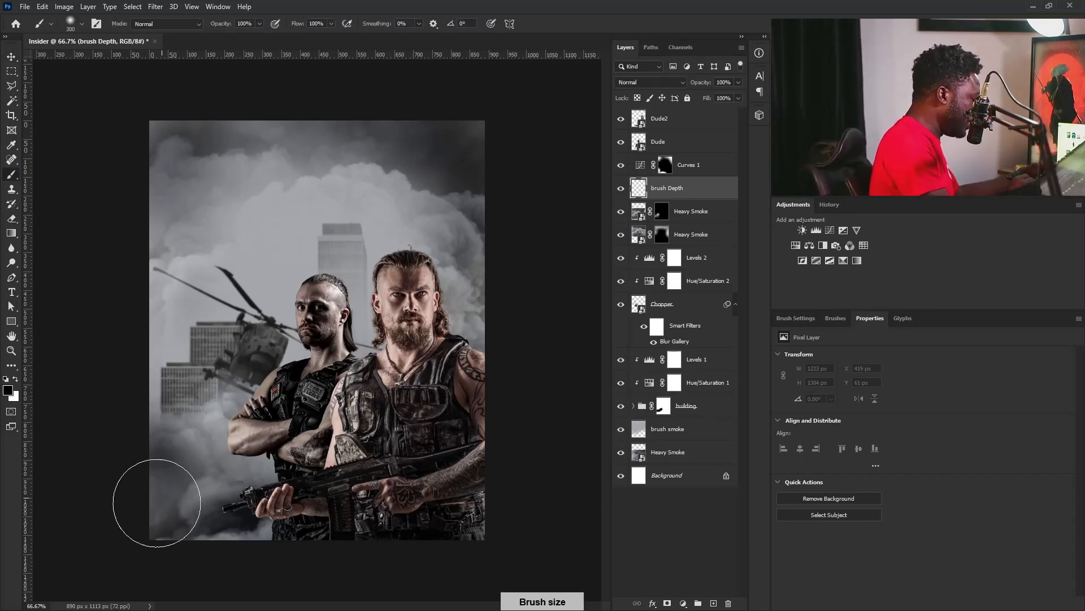
pyautogui.click(794, 318)
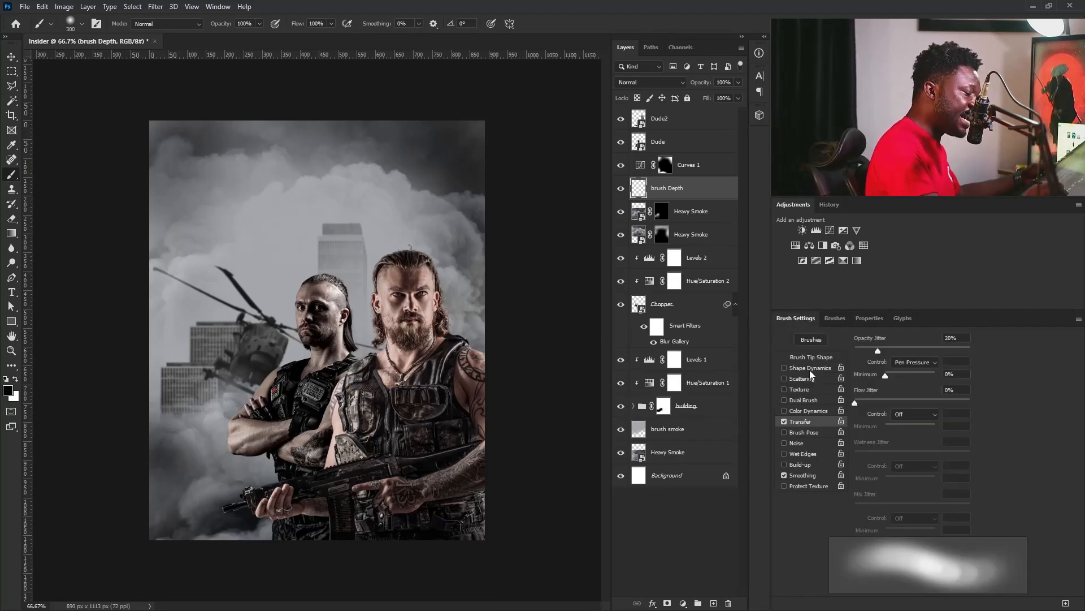
pyautogui.click(814, 358)
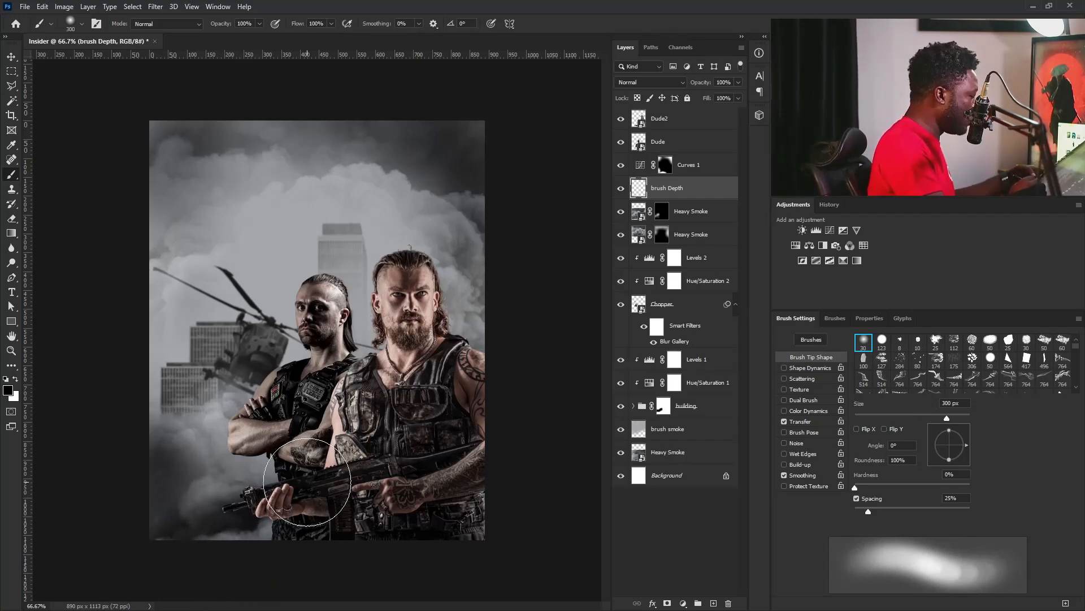
# Sample a smoke grey, lighten the foreground colour and brush soft haze near the rifle on brush Depth, reducing the brush to 175 px.
pyautogui.keyDown('alt'); pyautogui.click(248, 480); pyautogui.keyUp('alt')
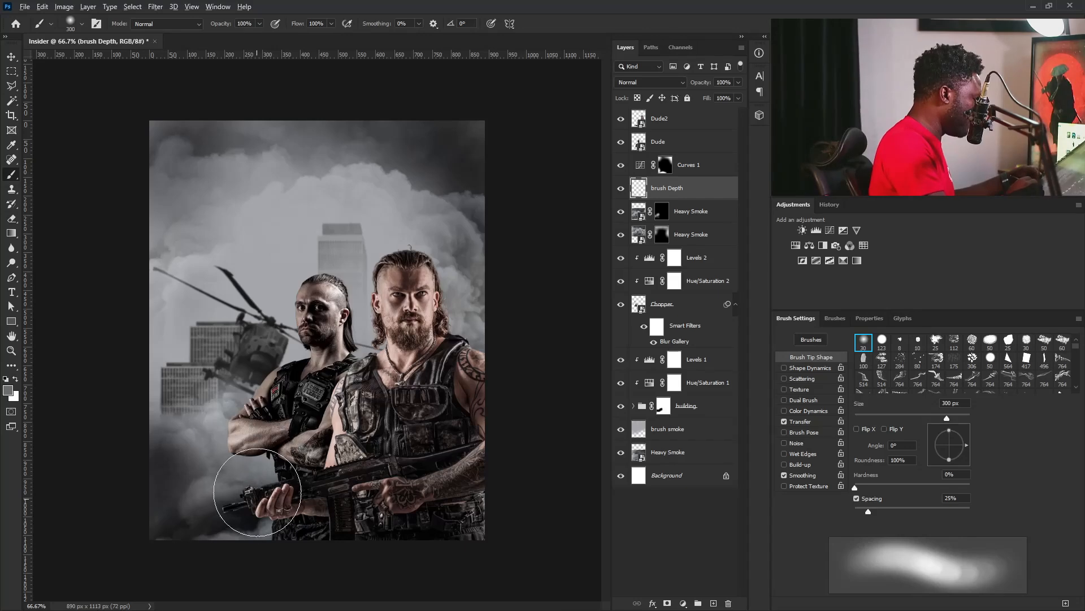
pyautogui.press('[')
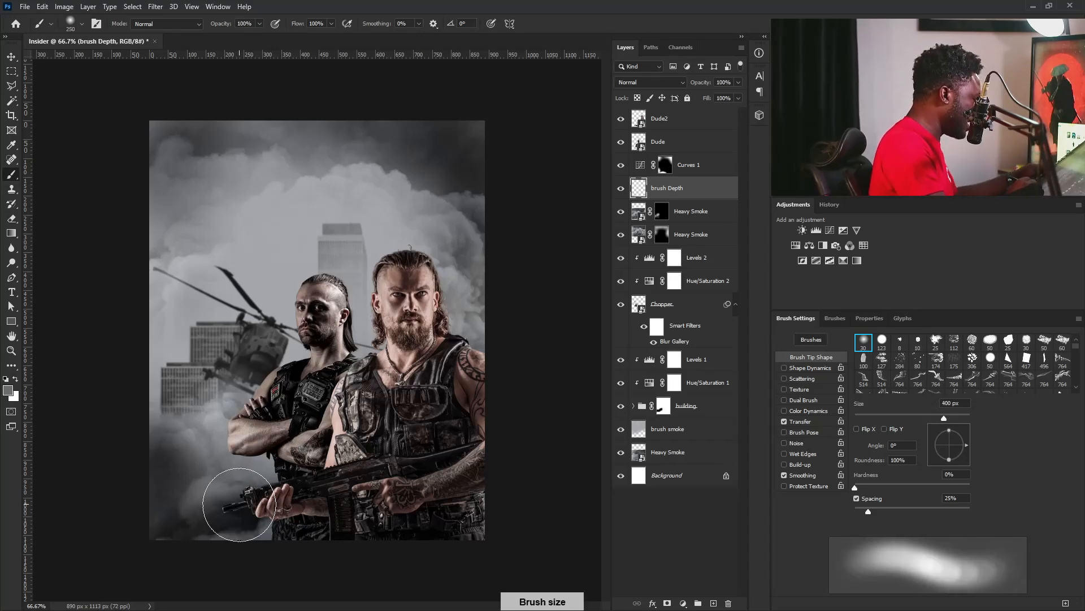
pyautogui.click(9, 391)
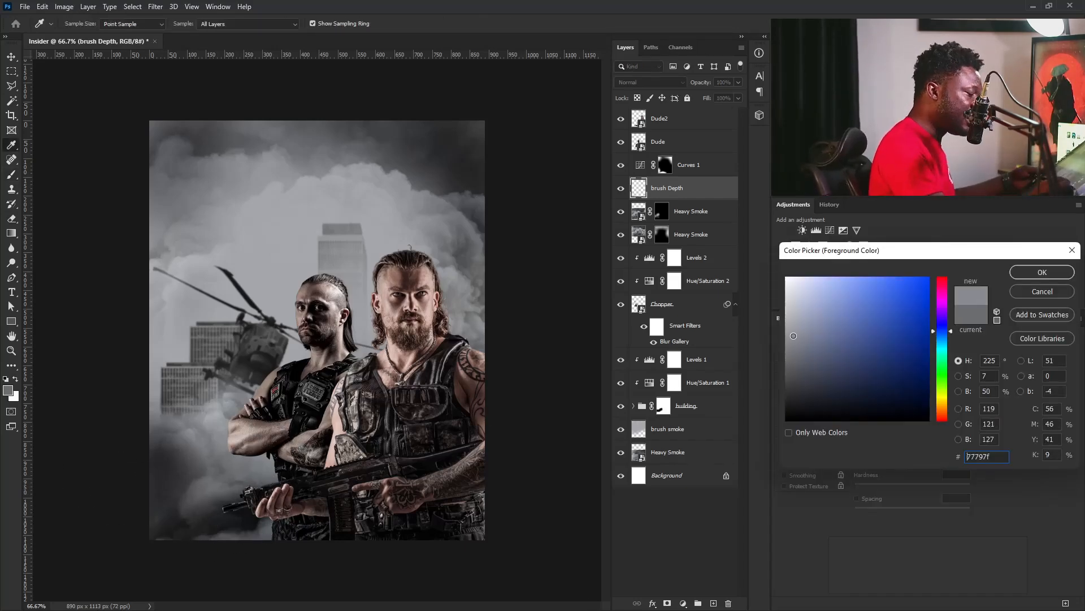
pyautogui.click(1025, 276)
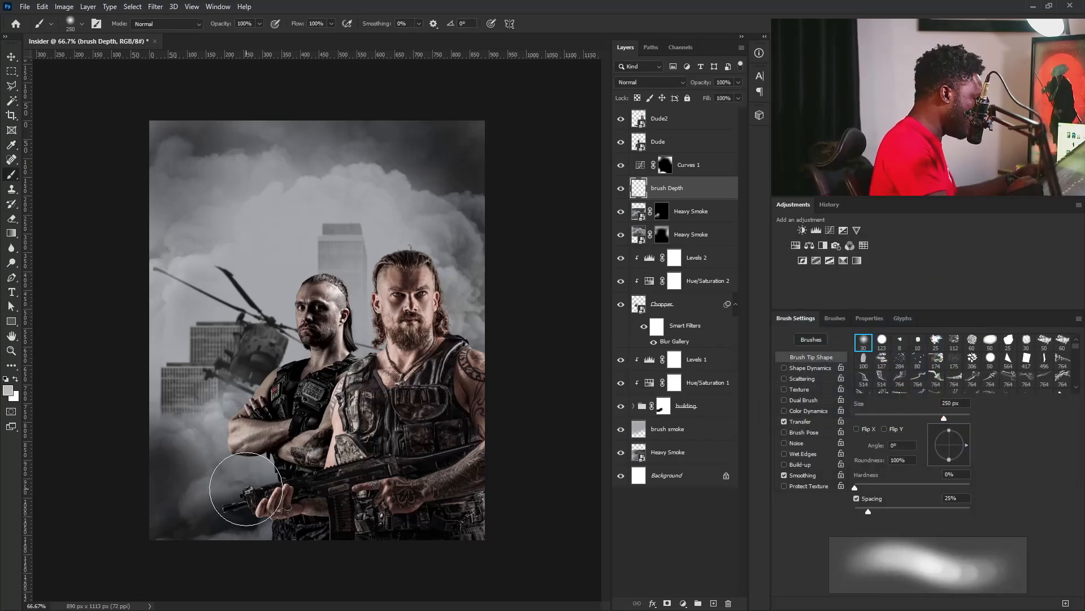
pyautogui.press('[')
pyautogui.press('[')
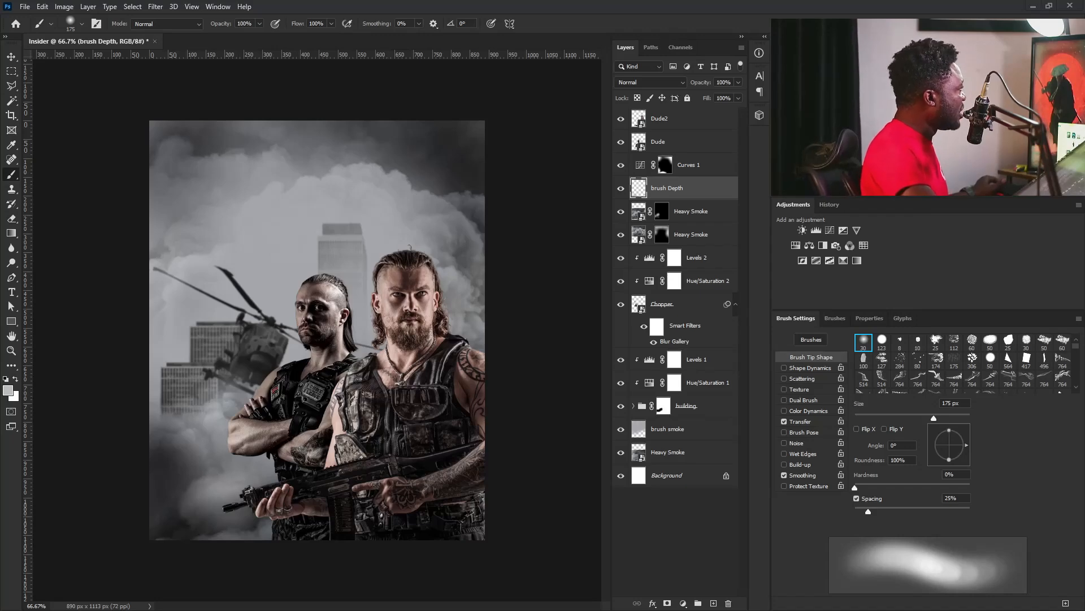
# Place another Heavy Smoke image at 74.17% scale on the canvas and move its layer to the top, above Dude2.
pyautogui.moveTo(431, 473); pyautogui.dragTo(430, 471)
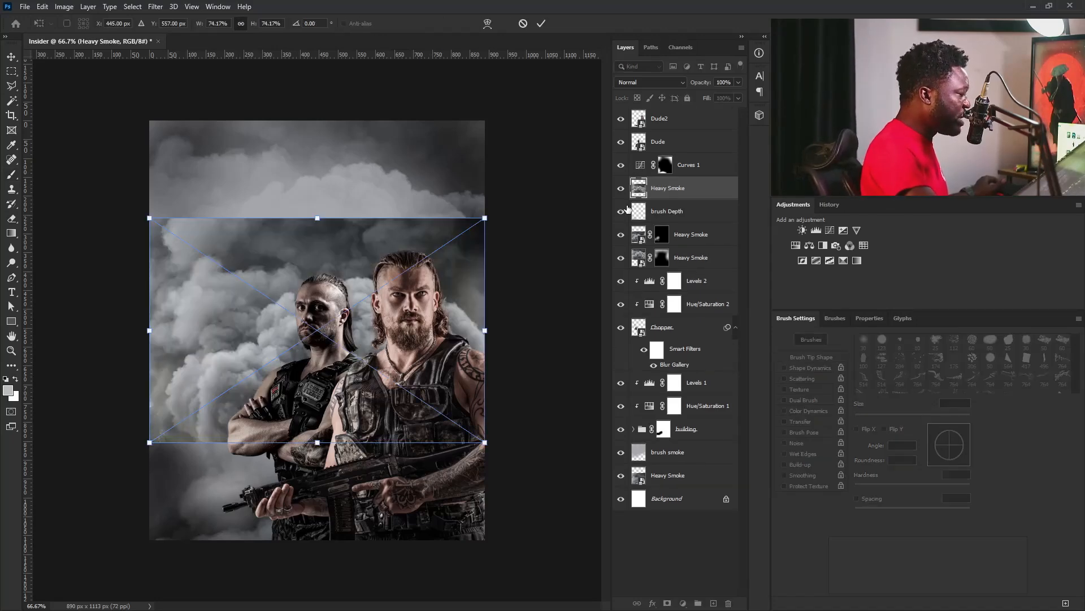
pyautogui.press('Return')
pyautogui.moveTo(683, 173); pyautogui.dragTo(679, 113)
pyautogui.press('v')
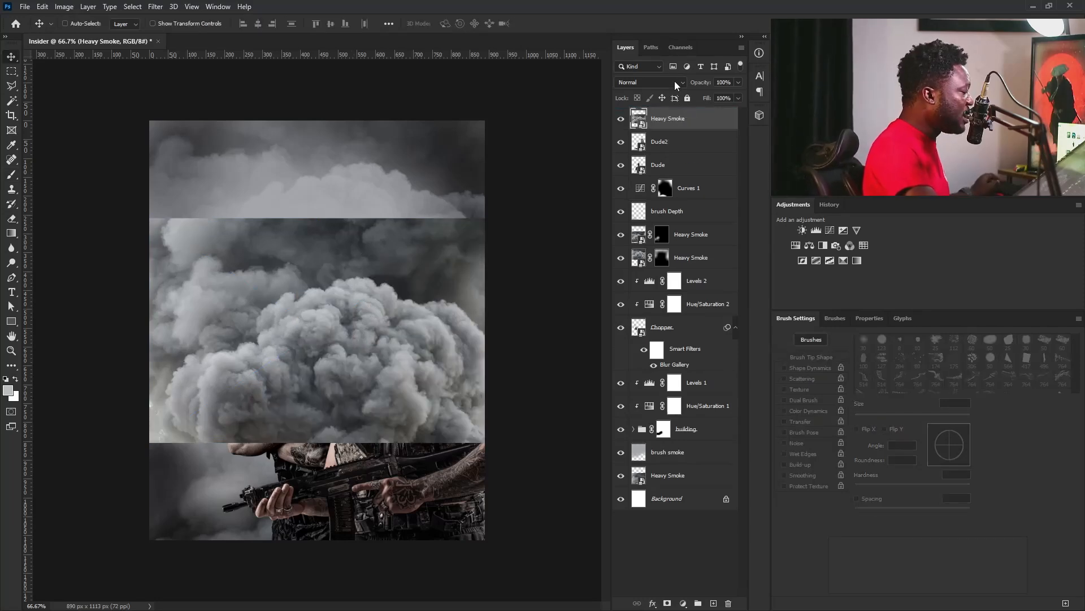
# Move the top Heavy Smoke image down over the men's lower bodies and set its opacity to 43%.
pyautogui.moveTo(405, 346); pyautogui.dragTo(405, 509)
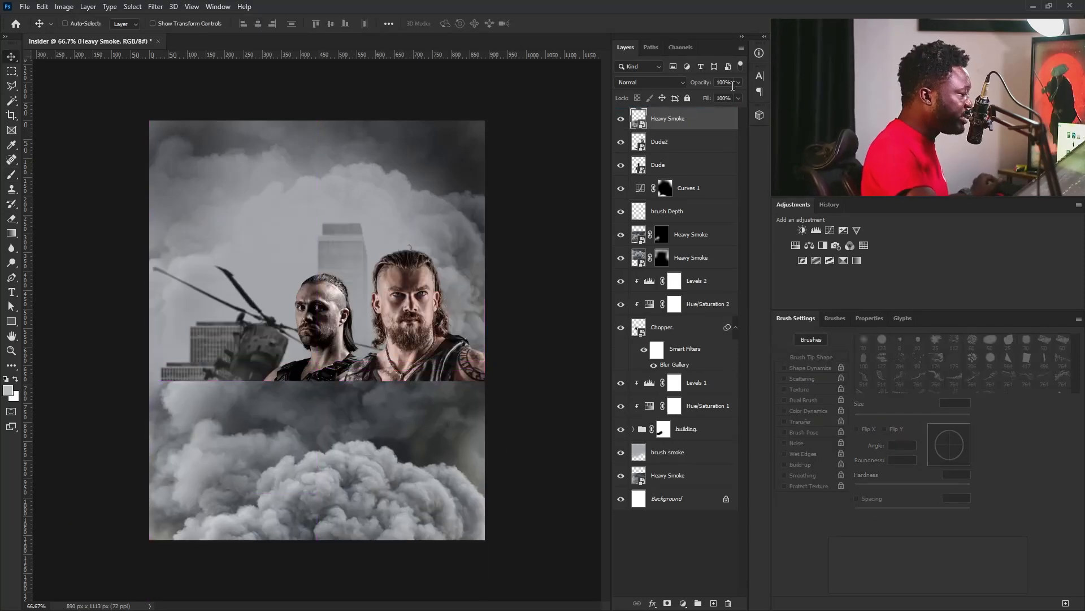
pyautogui.moveTo(739, 98); pyautogui.dragTo(716, 98)
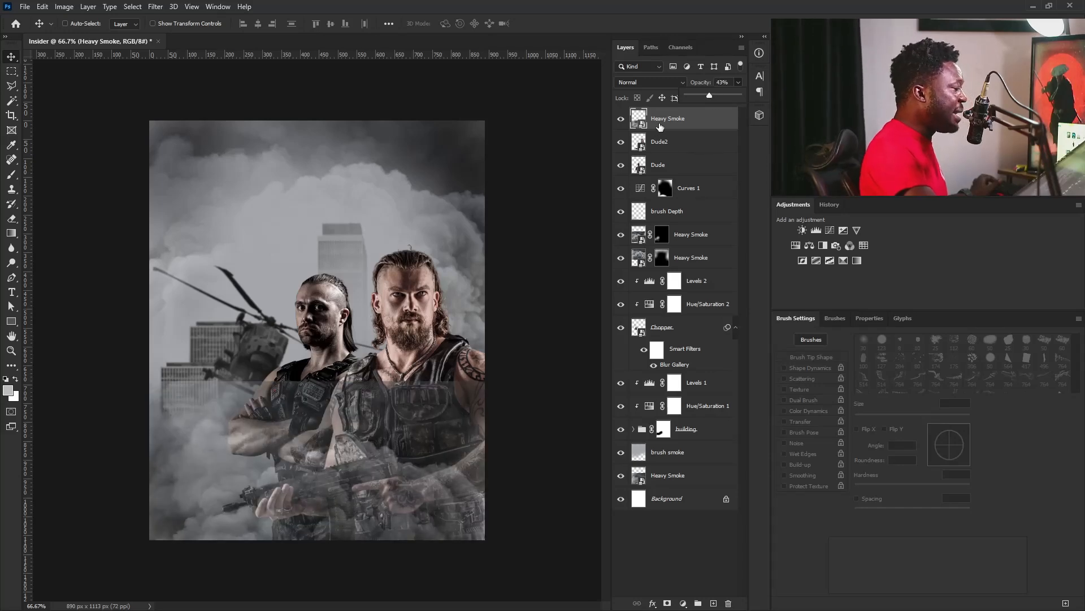
# Hide the top Heavy Smoke layer with an inverted mask, and brush white at 250 px to reveal smoke around the rifle and lower edge.
pyautogui.click(667, 604)
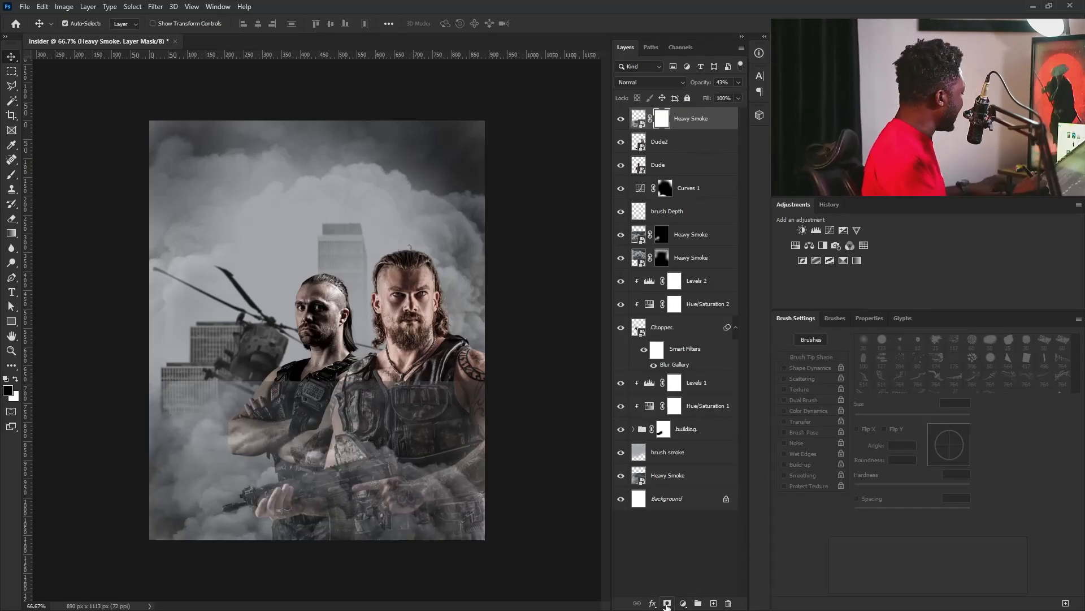
pyautogui.hotkey('ctrl', 'i')
pyautogui.press('b')
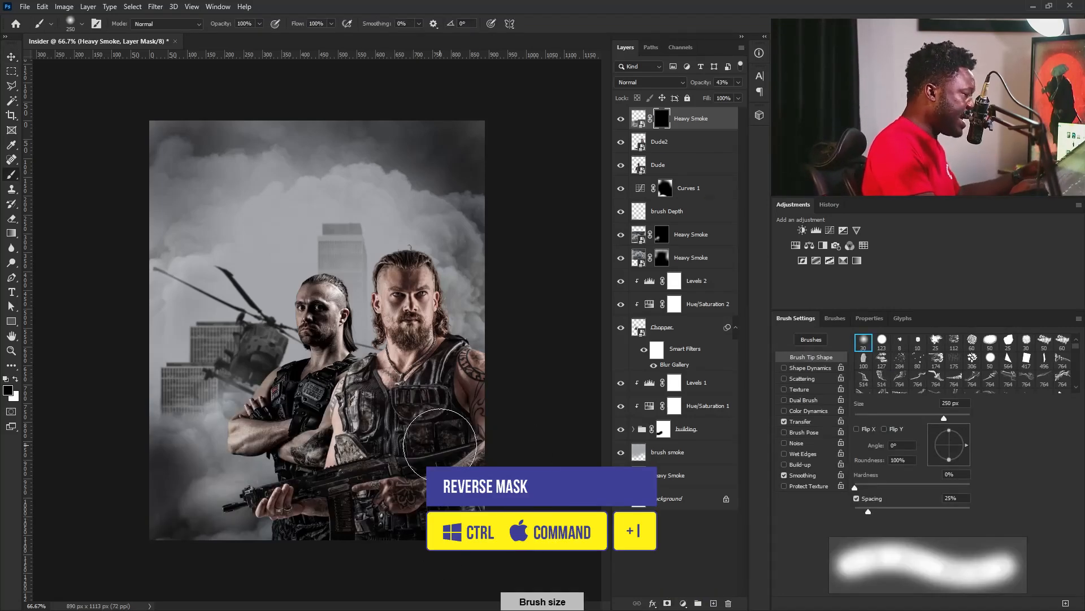
pyautogui.press('x')
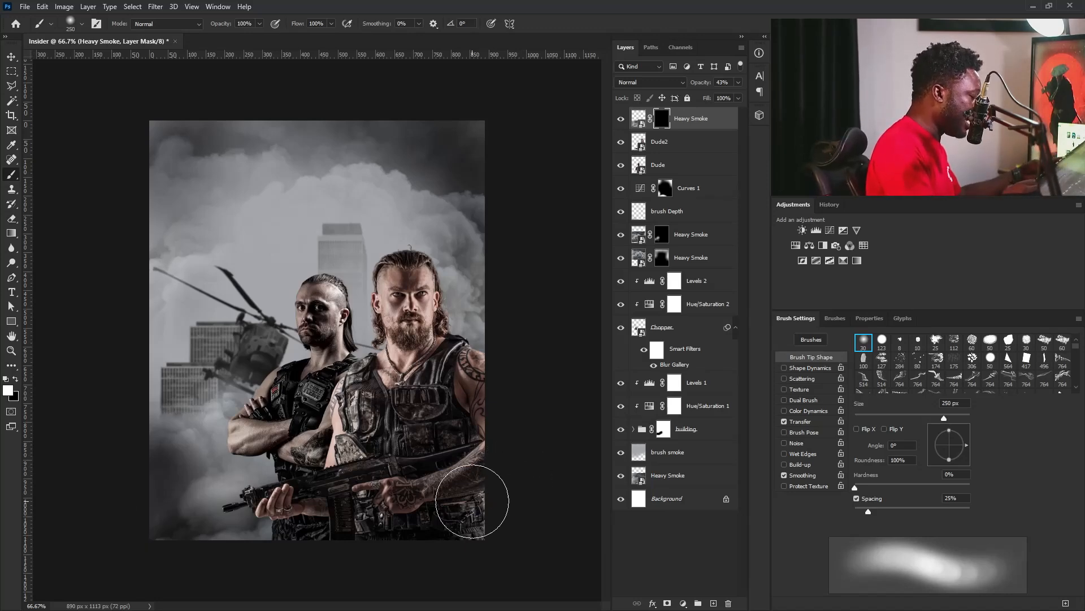
pyautogui.moveTo(471, 502); pyautogui.dragTo(396, 560)
pyautogui.moveTo(430, 481)
pyautogui.mouseDown()
pyautogui.moveTo(348, 457)
pyautogui.moveTo(267, 557)
pyautogui.mouseUp()
pyautogui.moveTo(490, 481)
pyautogui.mouseDown()
pyautogui.moveTo(370, 512)
pyautogui.moveTo(366, 472)
pyautogui.mouseUp()
# Duplicate the top Heavy Smoke layer, fill the copy's mask with black and place the copy between Dude2 and Dude.
pyautogui.hotkey('alt', '[')
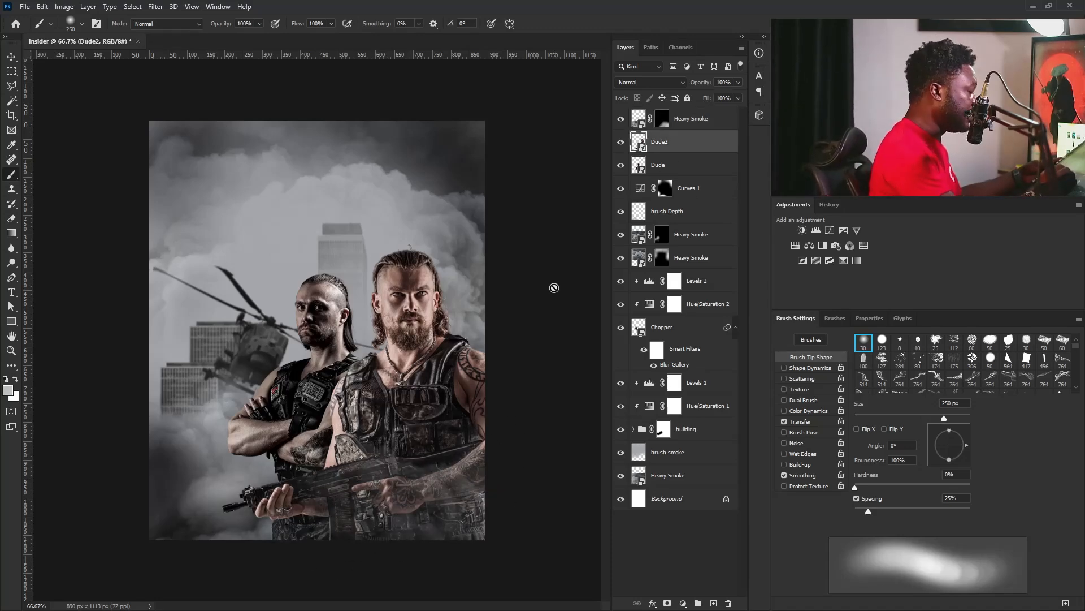
pyautogui.click(674, 162)
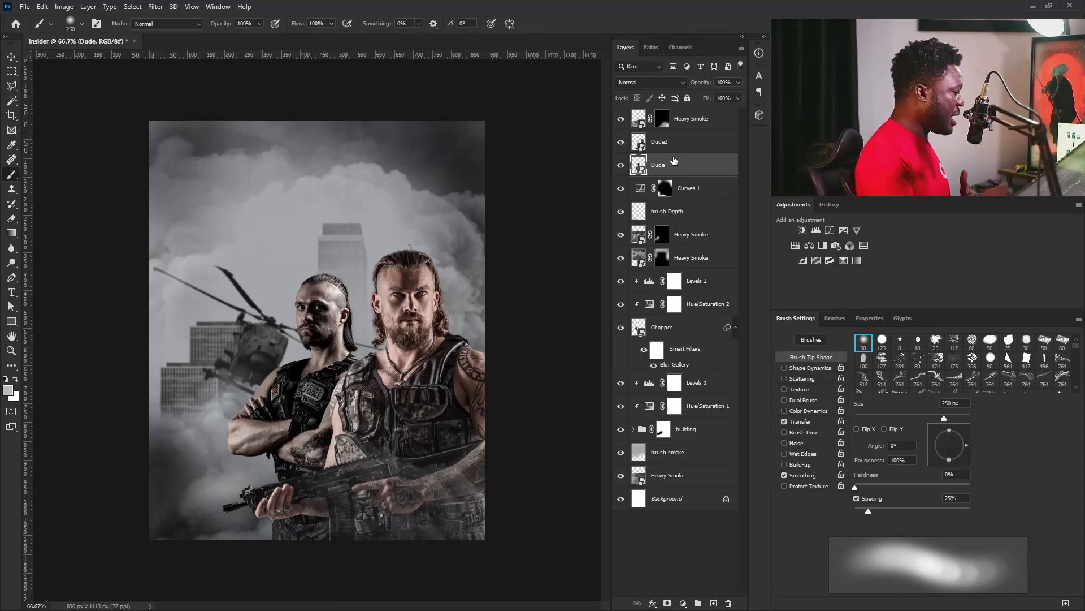
pyautogui.moveTo(698, 116); pyautogui.dragTo(714, 602)
pyautogui.click(663, 118)
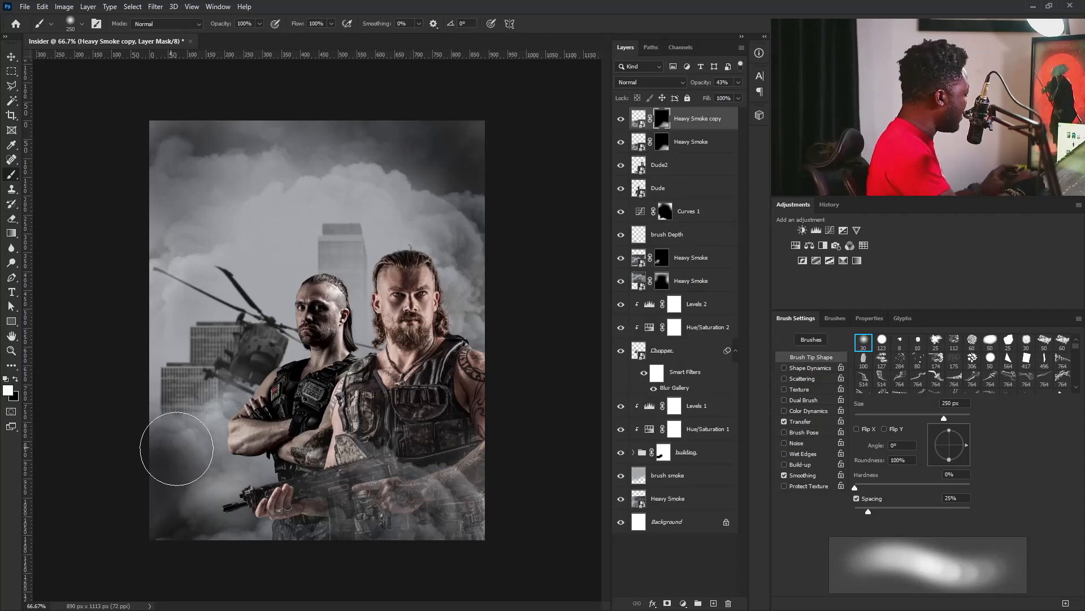
pyautogui.hotkey('ctrl', 'BackSpace')
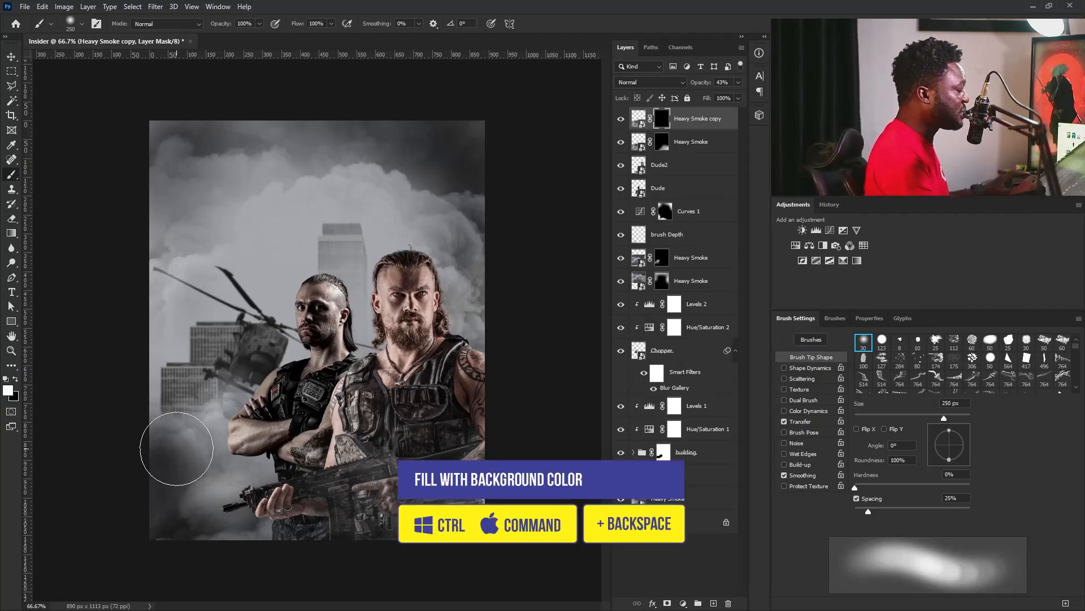
pyautogui.moveTo(692, 121); pyautogui.dragTo(662, 165)
pyautogui.click(662, 165)
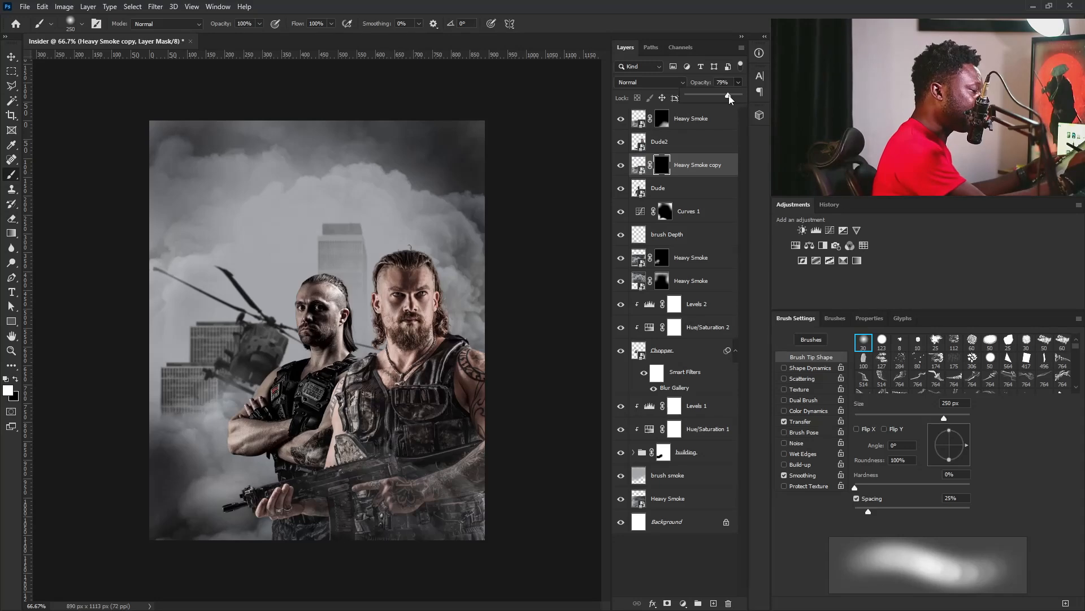
# Brush white at 175 px on the Heavy Smoke copy mask between the two men and raise the layer's opacity to 96%.
pyautogui.moveTo(732, 97); pyautogui.dragTo(731, 97)
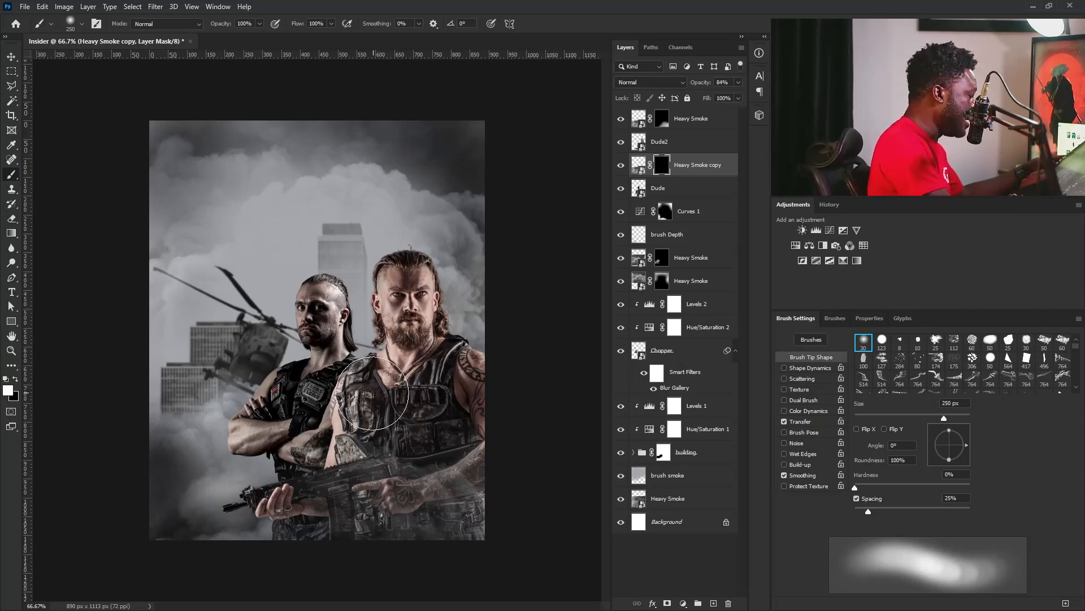
pyautogui.press('[')
pyautogui.press('[')
pyautogui.press('[')
pyautogui.press('[')
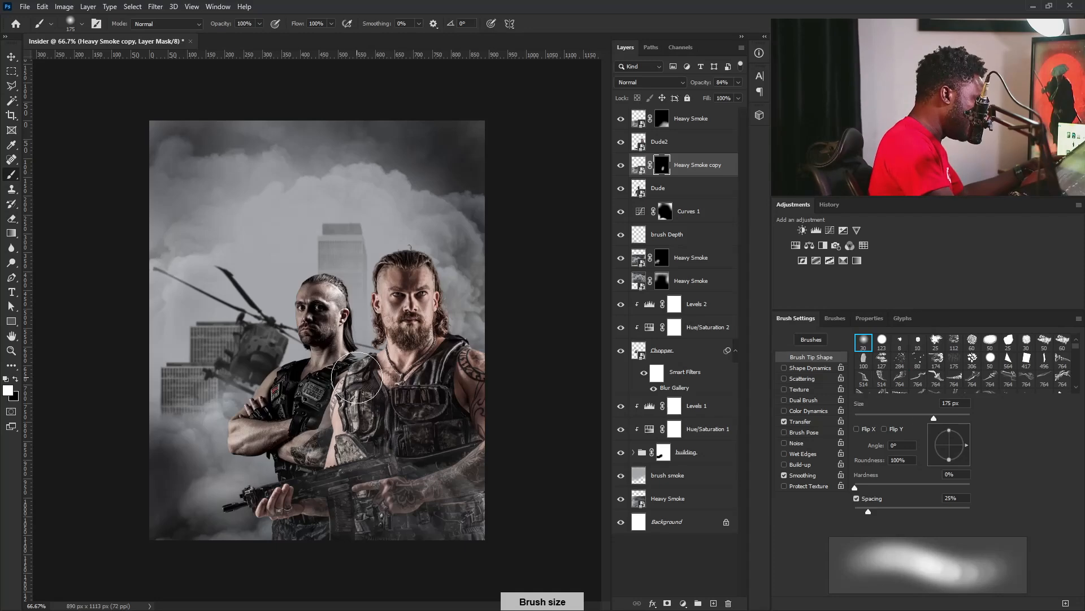
pyautogui.moveTo(363, 385); pyautogui.dragTo(337, 461)
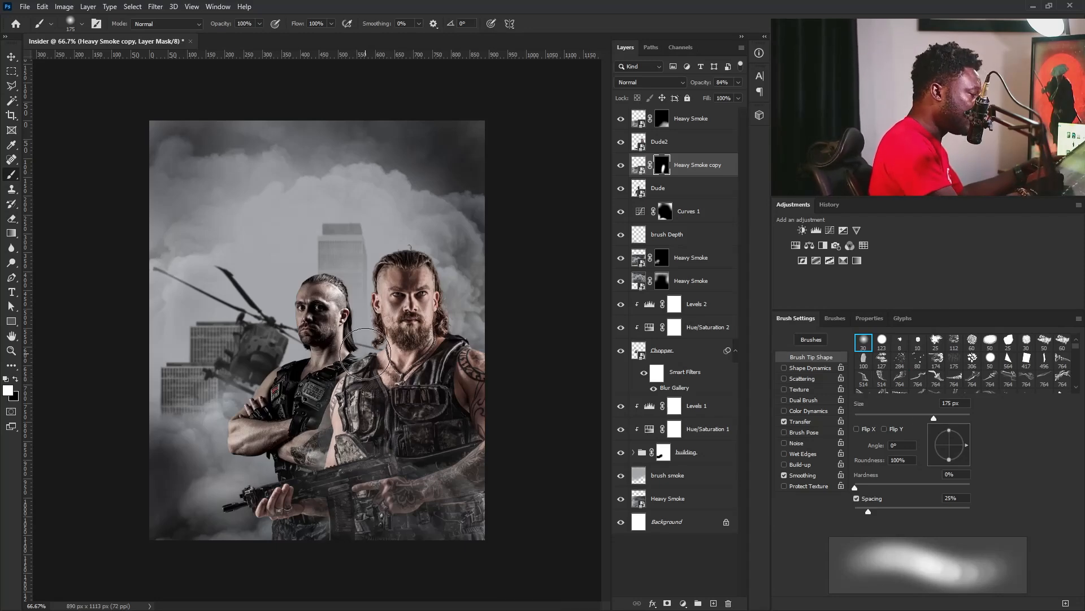
pyautogui.click(738, 82)
pyautogui.moveTo(731, 95); pyautogui.dragTo(737, 96)
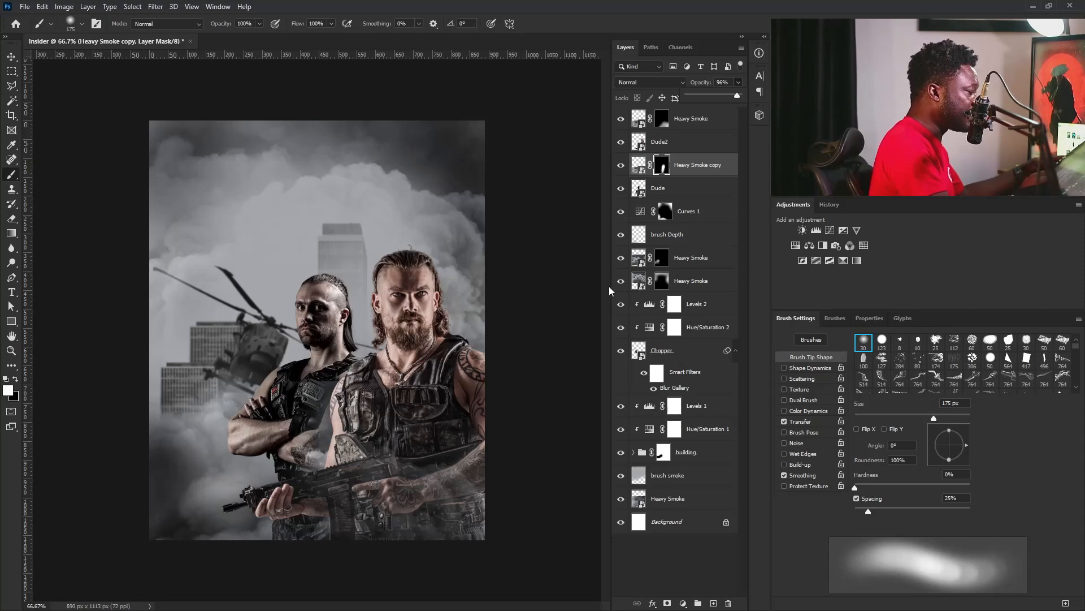
# Unlink the Heavy Smoke copy's mask and move only the smoke image upward behind the front man's shoulder.
pyautogui.click(656, 166)
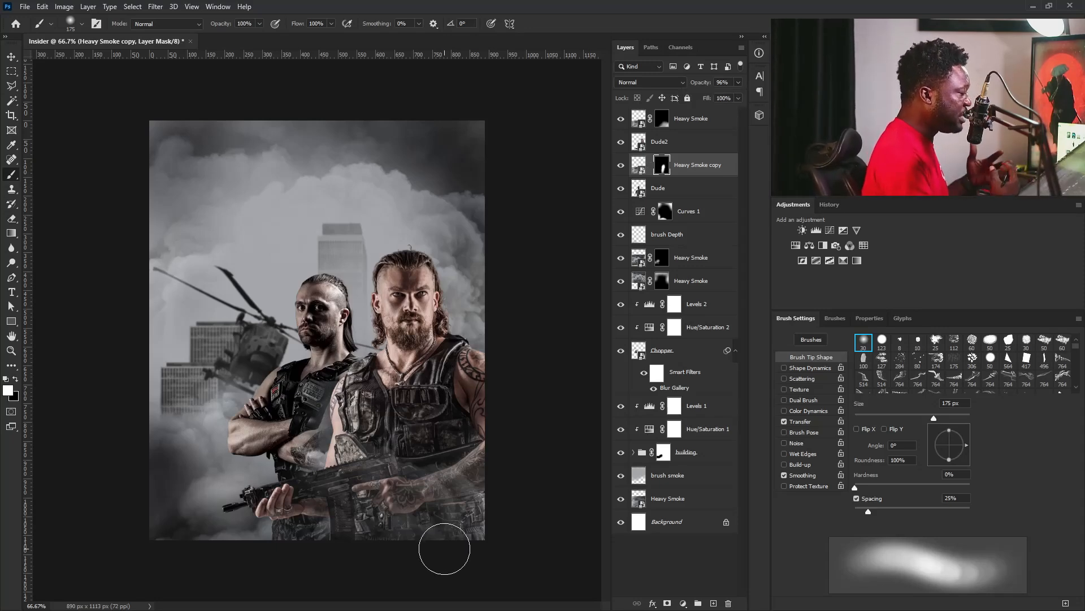
pyautogui.click(639, 166)
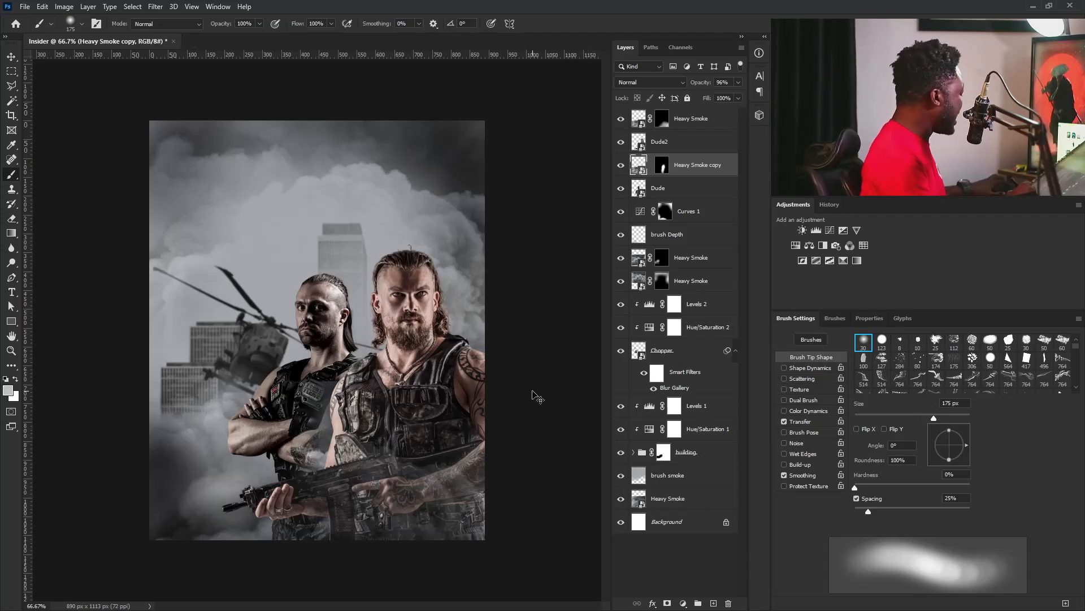
pyautogui.hotkey('ctrl', 't')
pyautogui.moveTo(484, 377); pyautogui.dragTo(537, 320)
pyautogui.press('Return')
pyautogui.press('b')
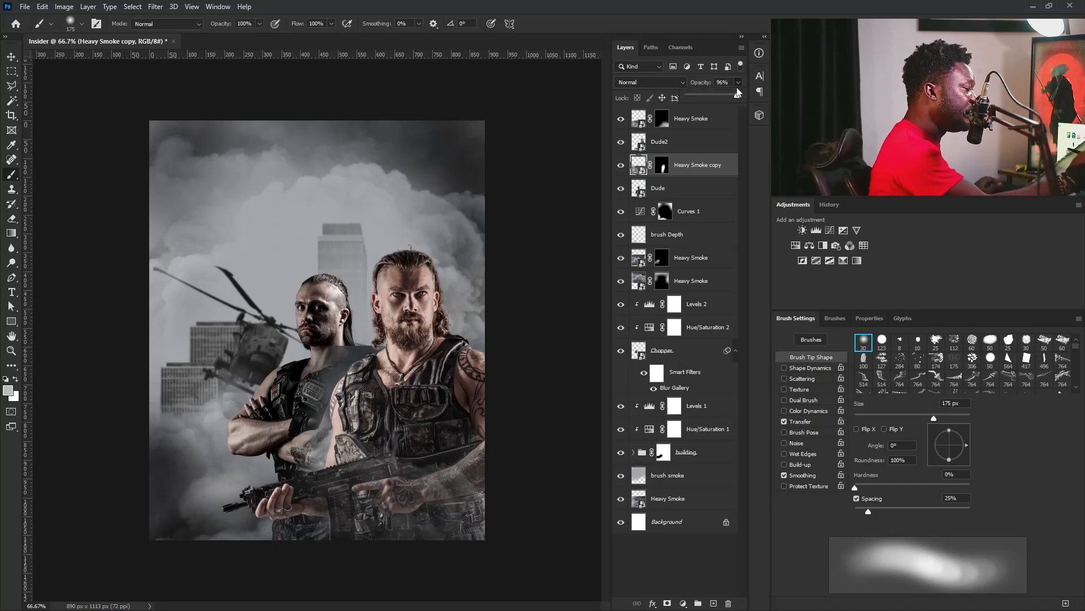
# Lower the Heavy Smoke copy's opacity to 70% and trim the hard smoke edge near the shoulder with black on its mask.
pyautogui.moveTo(725, 98); pyautogui.dragTo(724, 97)
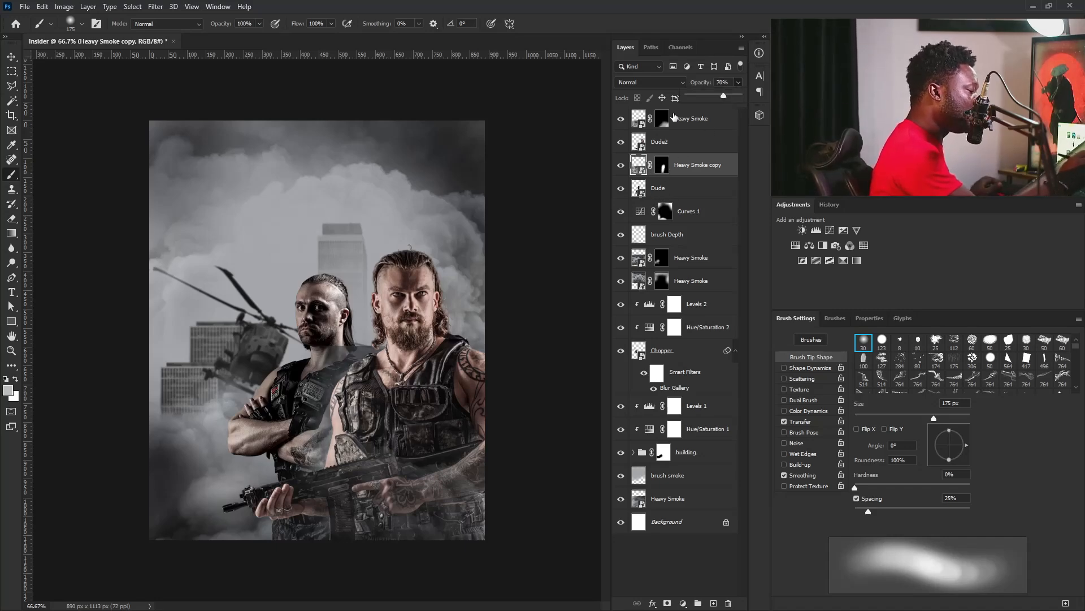
pyautogui.click(662, 167)
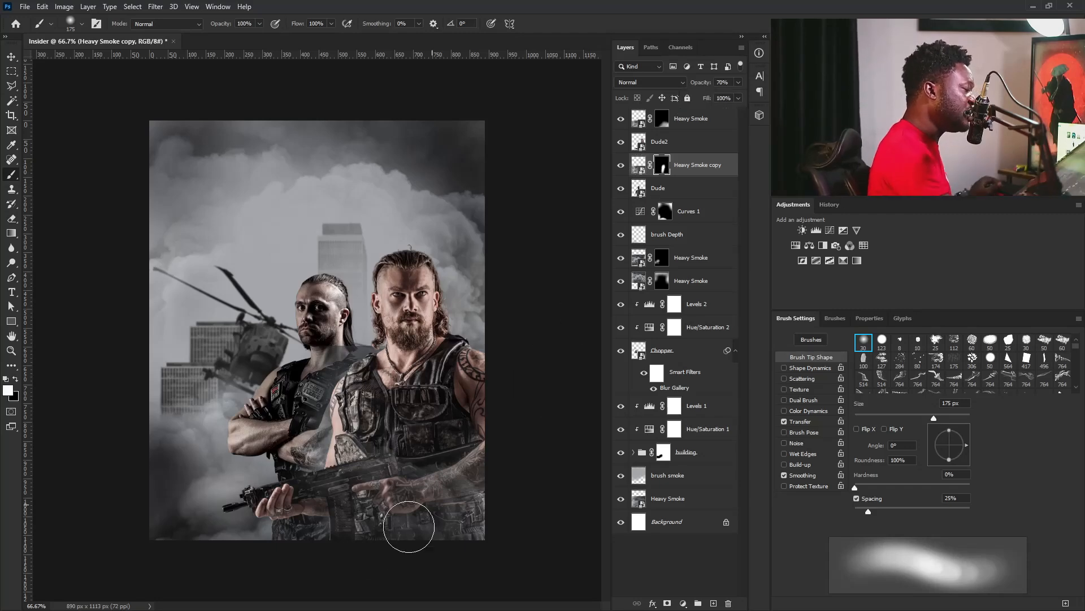
pyautogui.press('x')
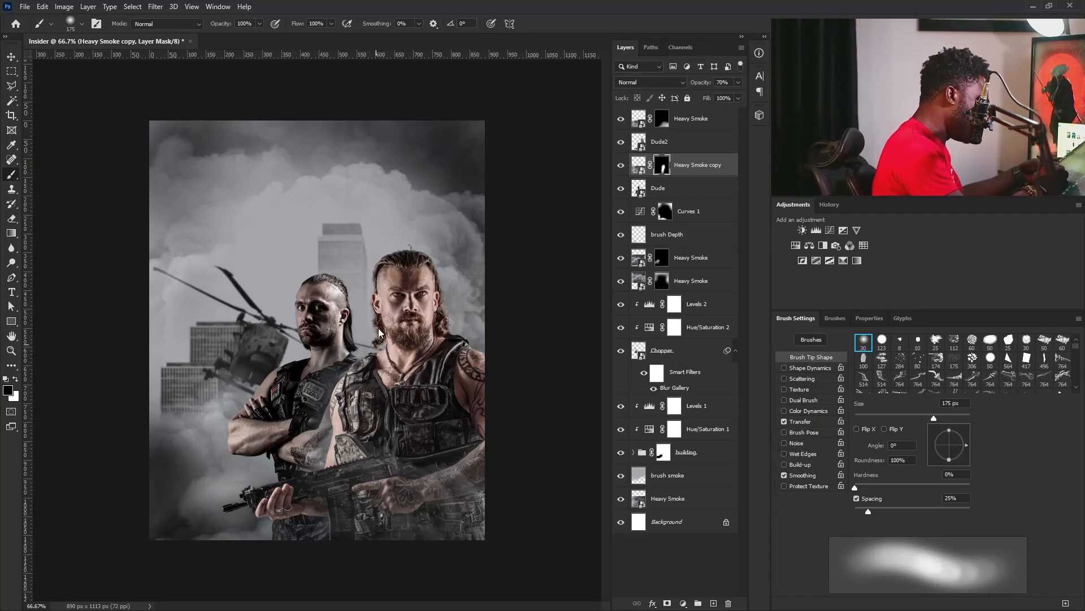
# Add a Levels adjustment clipped to Heavy Smoke copy, with midtones at 1.19 and the white input at 233.
pyautogui.click(638, 164)
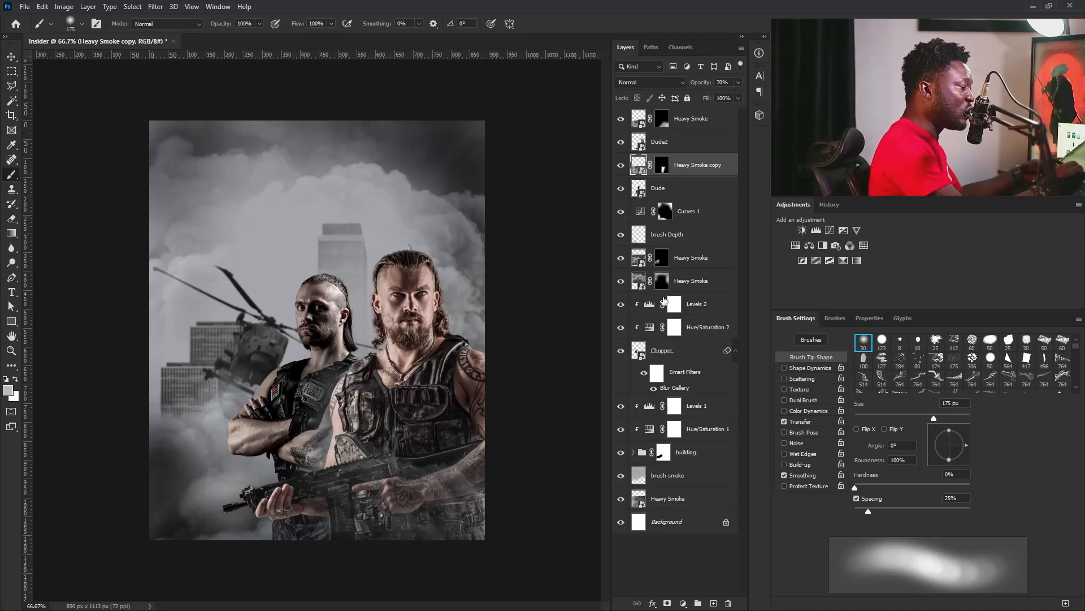
pyautogui.click(816, 230)
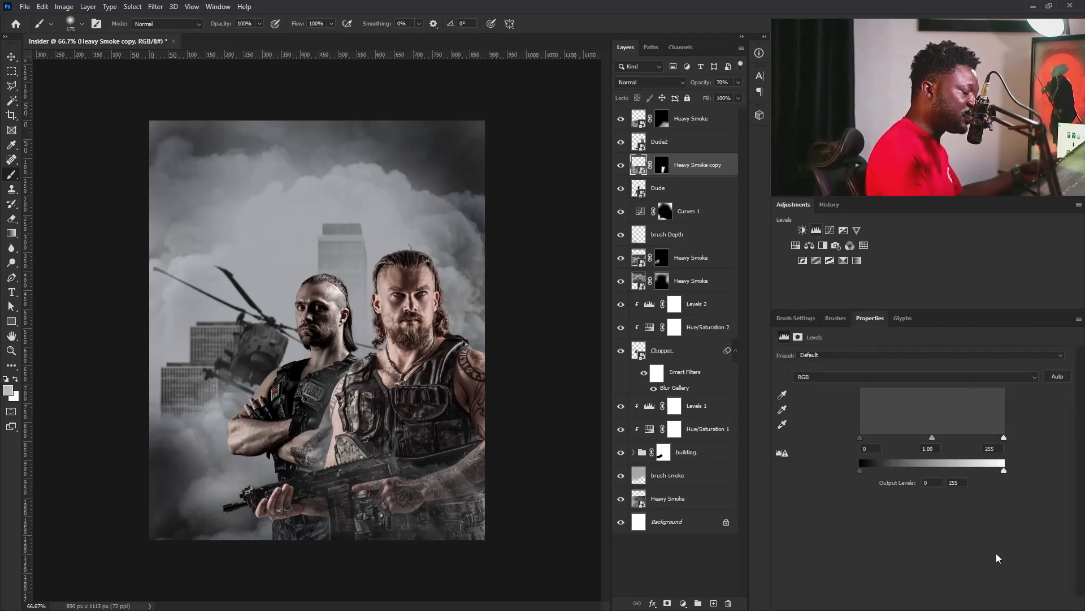
pyautogui.hotkey('ctrl', 'alt', 'g')
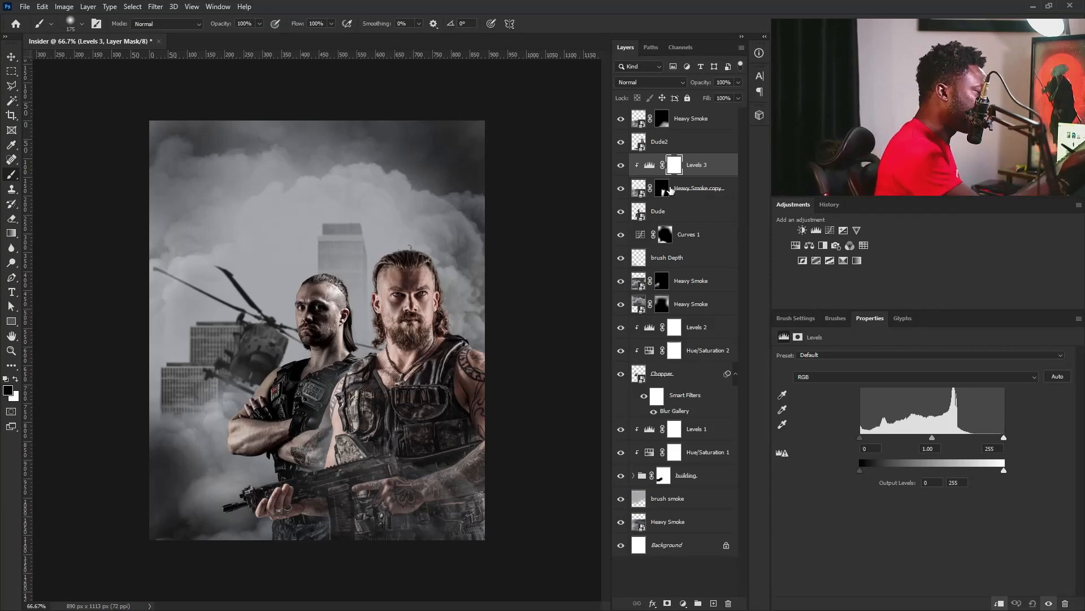
pyautogui.moveTo(932, 438); pyautogui.dragTo(925, 438)
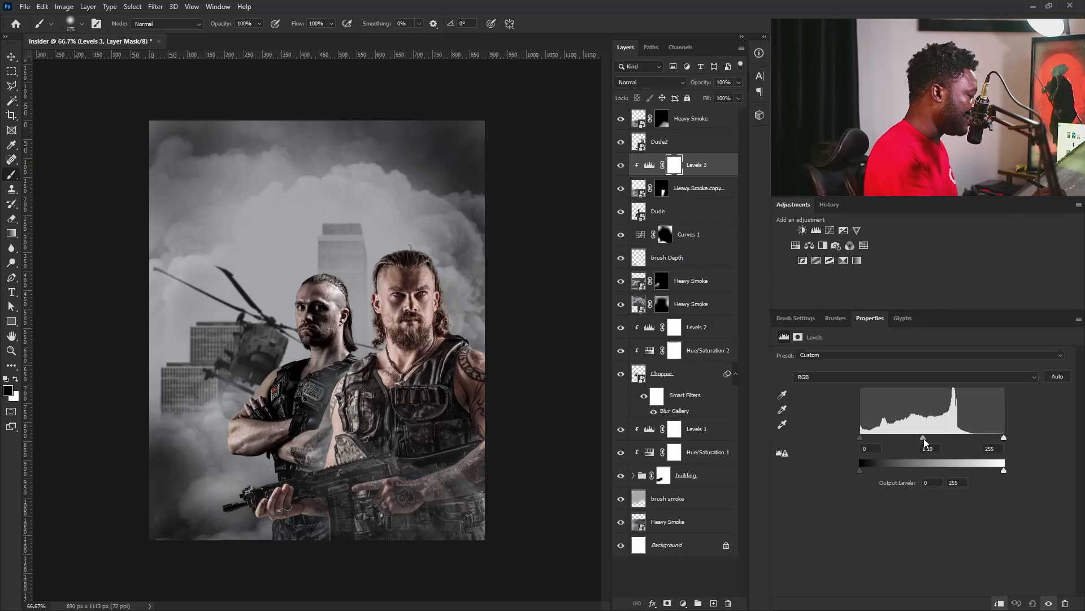
pyautogui.moveTo(1004, 438); pyautogui.dragTo(992, 439)
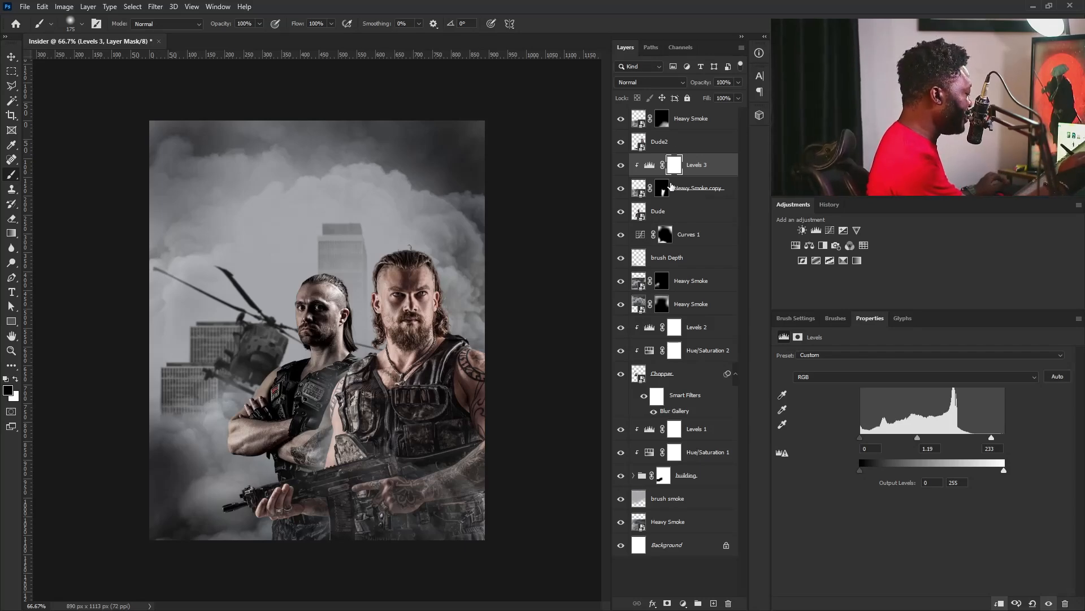
# Add a Levels adjustment clipped to the Dude layer with midtones at 1.49, and invert its mask to black.
pyautogui.click(669, 141)
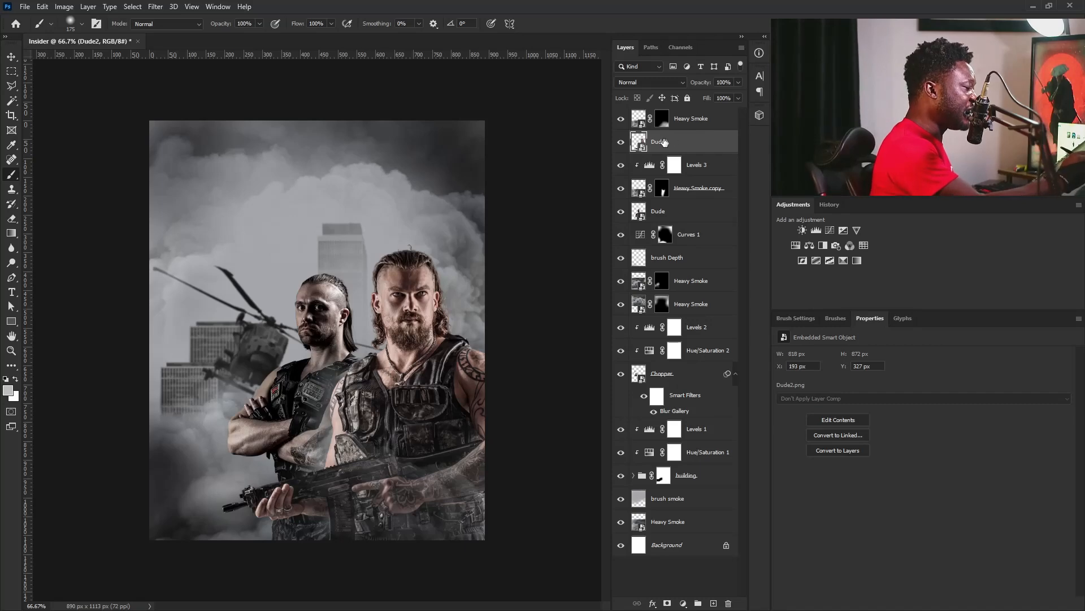
pyautogui.click(668, 216)
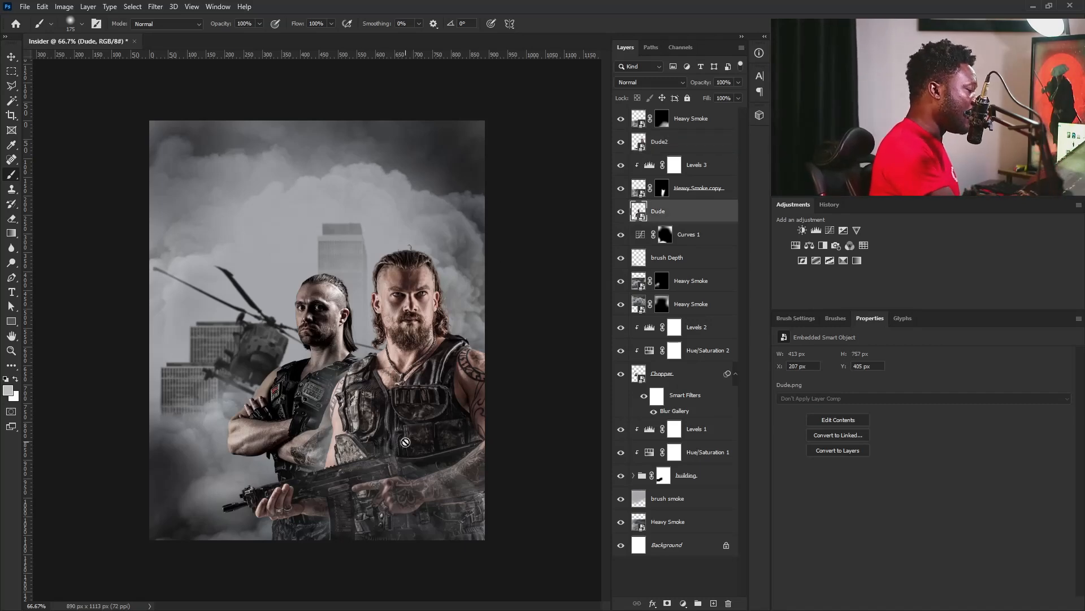
pyautogui.scroll(5, 308, 366)
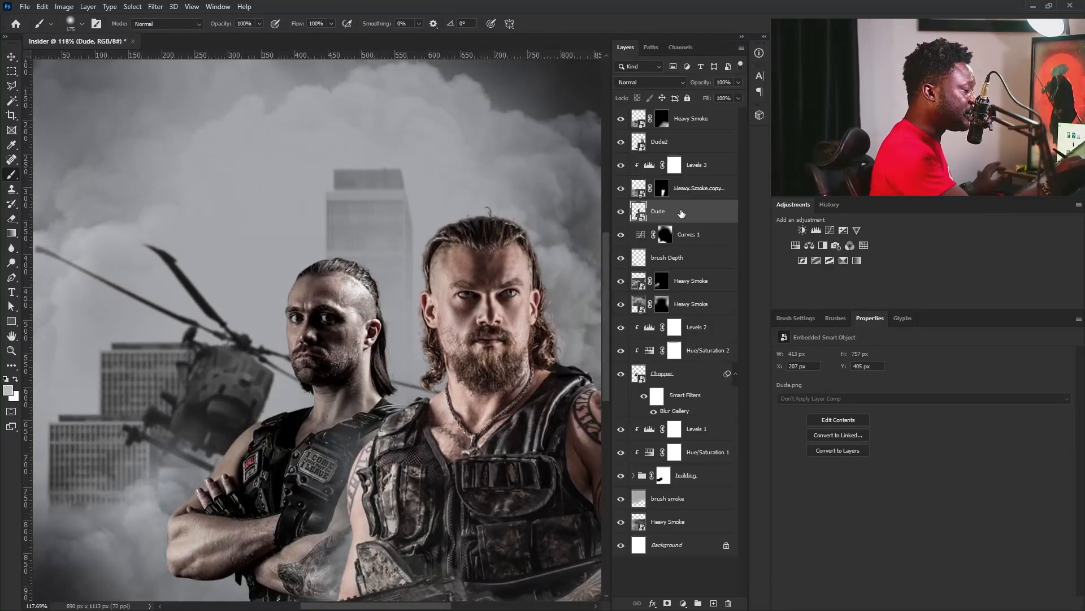
pyautogui.click(816, 230)
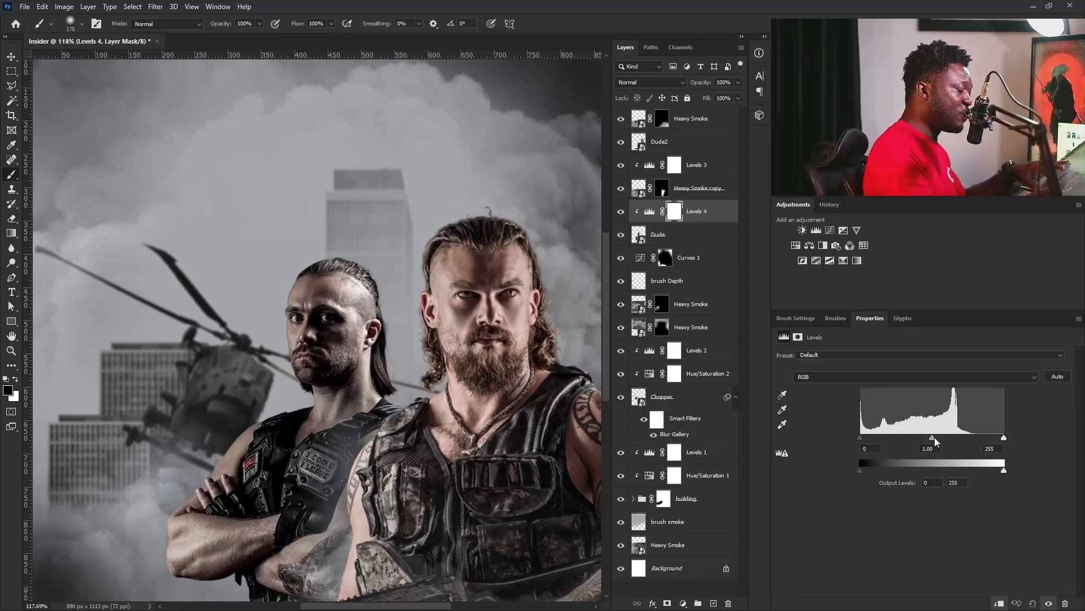
pyautogui.moveTo(932, 437); pyautogui.dragTo(903, 439)
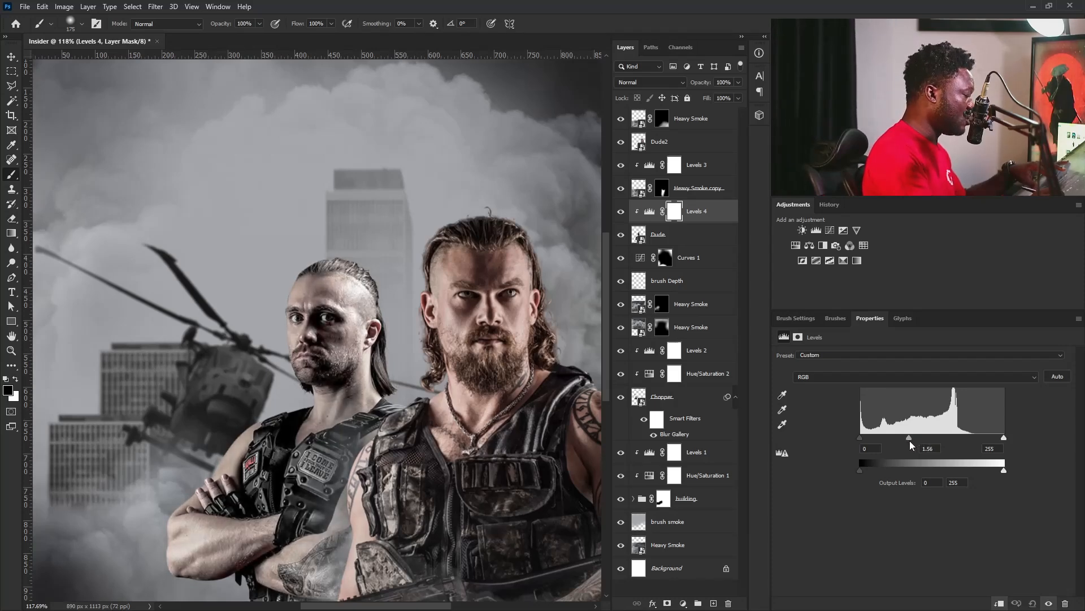
pyautogui.click(674, 214)
pyautogui.hotkey('ctrl', 'i')
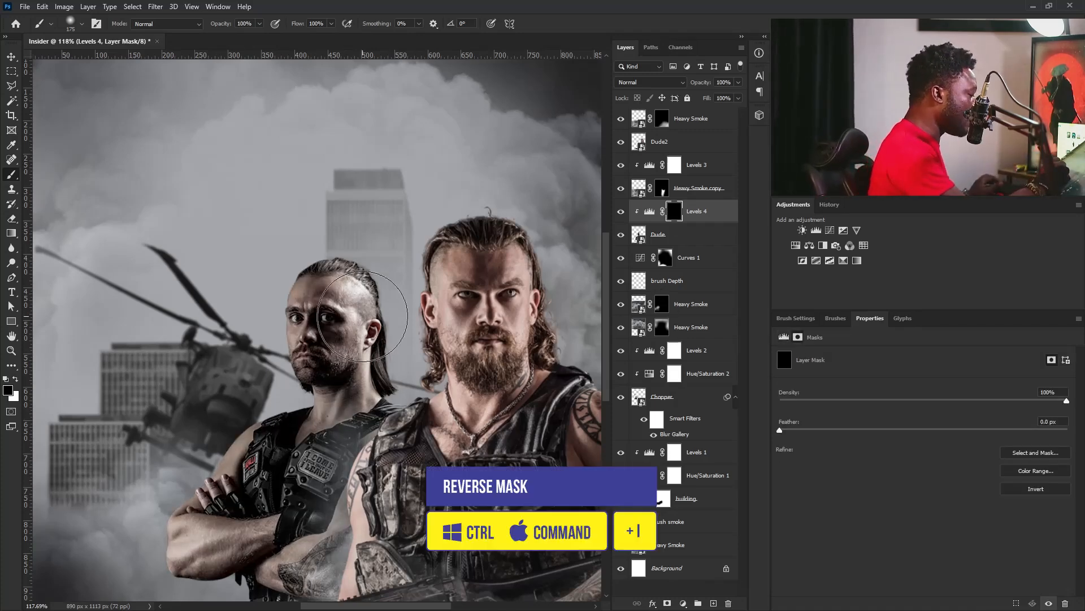
# Paint white on the Levels 4 mask with an 80 px soft brush over the rear man's forehead and upper face.
pyautogui.press('[')
pyautogui.press('[')
pyautogui.press('[')
pyautogui.press('[')
pyautogui.press('[')
pyautogui.press('[')
pyautogui.press('[')
pyautogui.press('[')
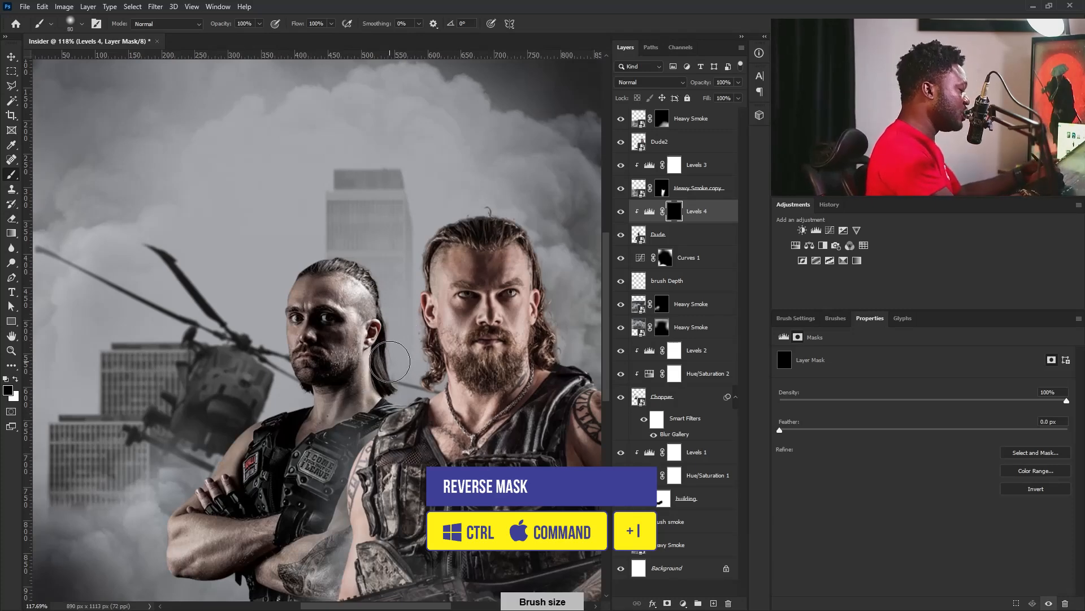
pyautogui.click(15, 378)
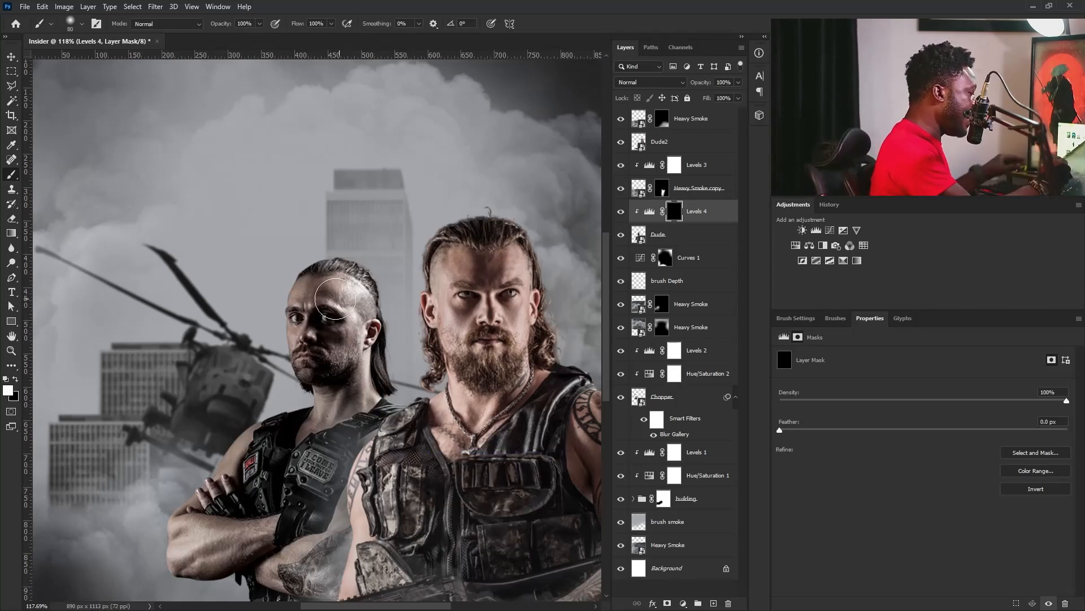
pyautogui.moveTo(319, 304); pyautogui.dragTo(349, 319)
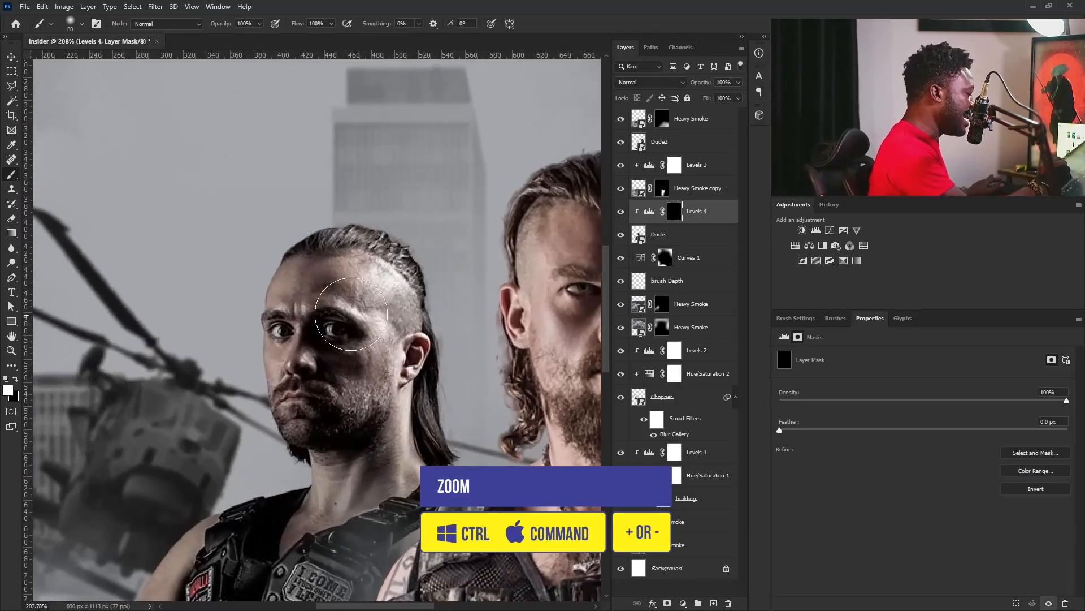
pyautogui.click(318, 300)
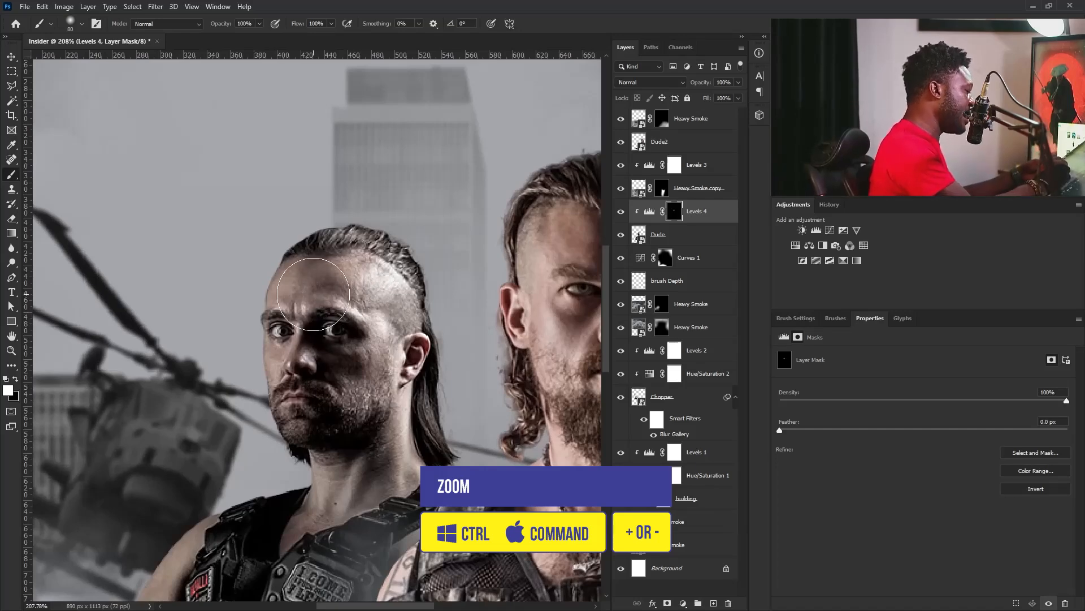
# Brighten the rear man's cheeks, beard and neck with progressively smaller white brushes on the Levels 4 mask.
pyautogui.press('[')
pyautogui.press('[')
pyautogui.press('[')
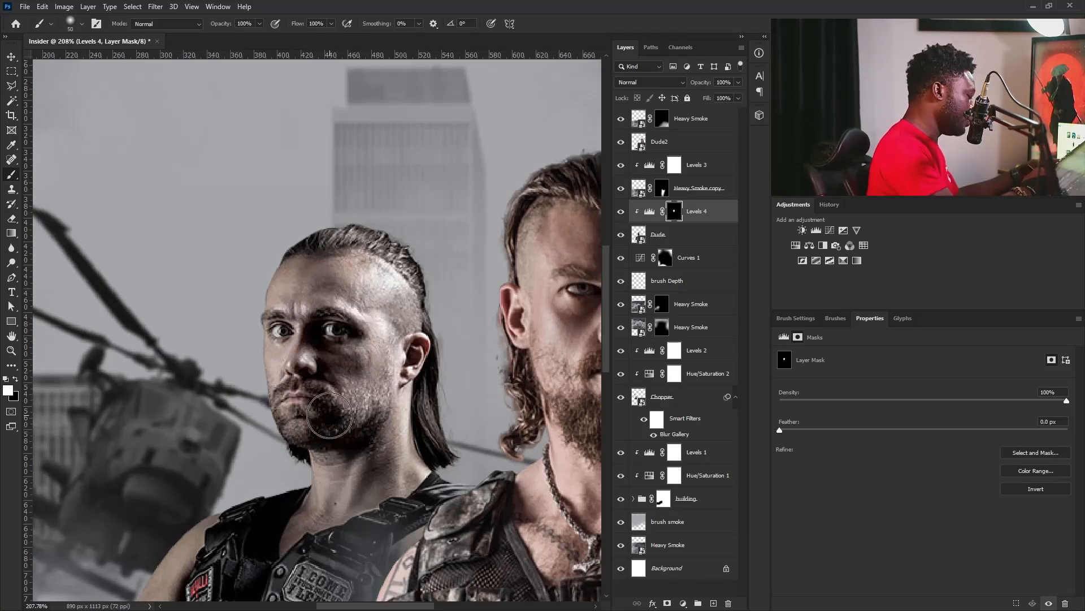
pyautogui.press('[')
pyautogui.press('[')
pyautogui.press('[')
pyautogui.press('[')
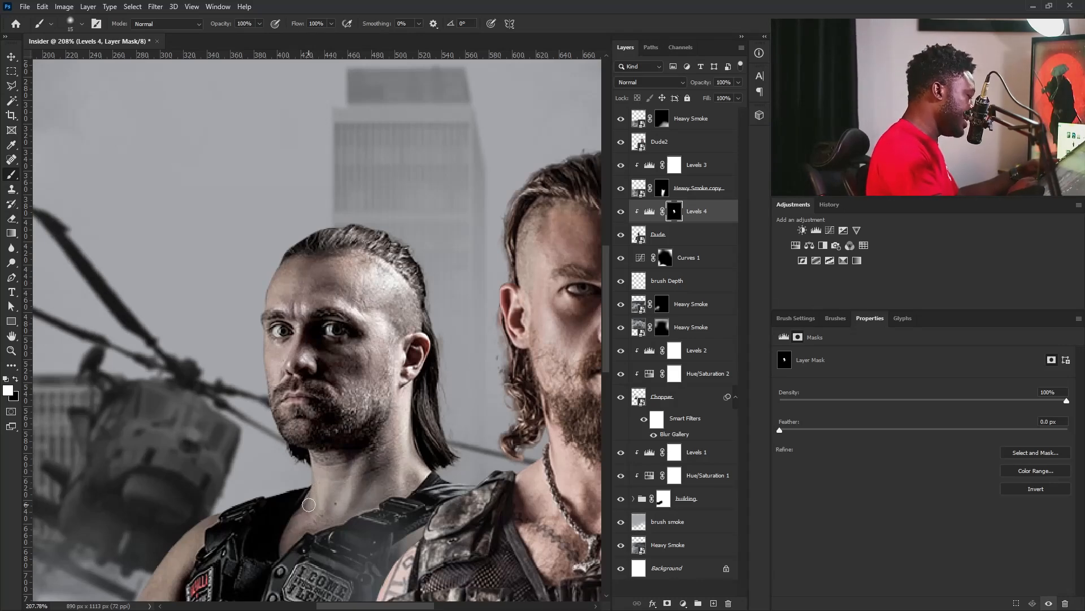
# Paint white on the Levels 4 mask over the rear man's shoulder, hand and folded forearms.
pyautogui.moveTo(385, 460); pyautogui.dragTo(517, 348)
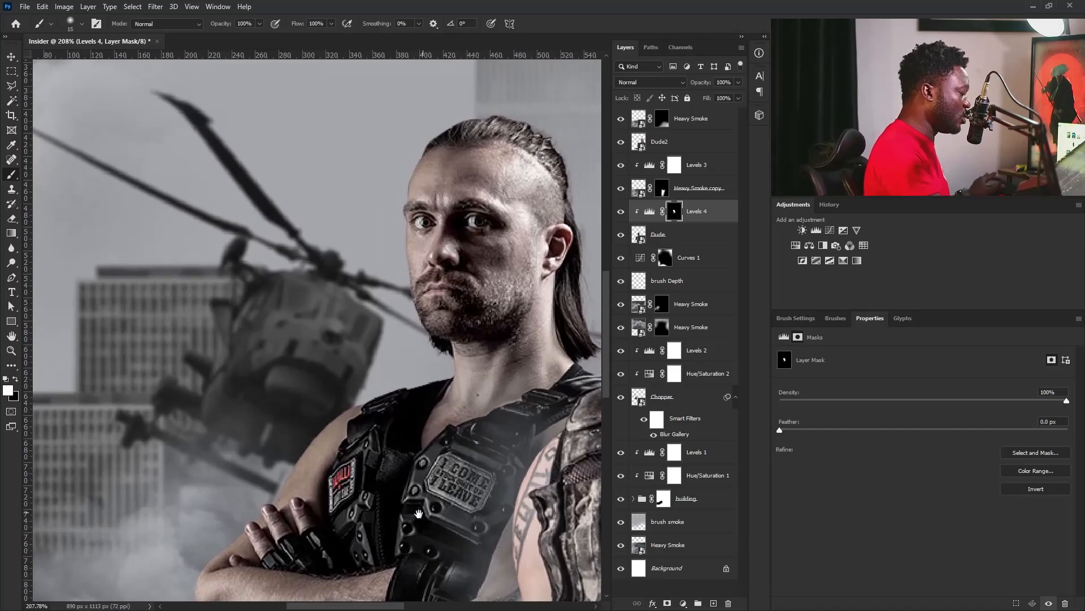
pyautogui.moveTo(427, 509); pyautogui.dragTo(490, 438)
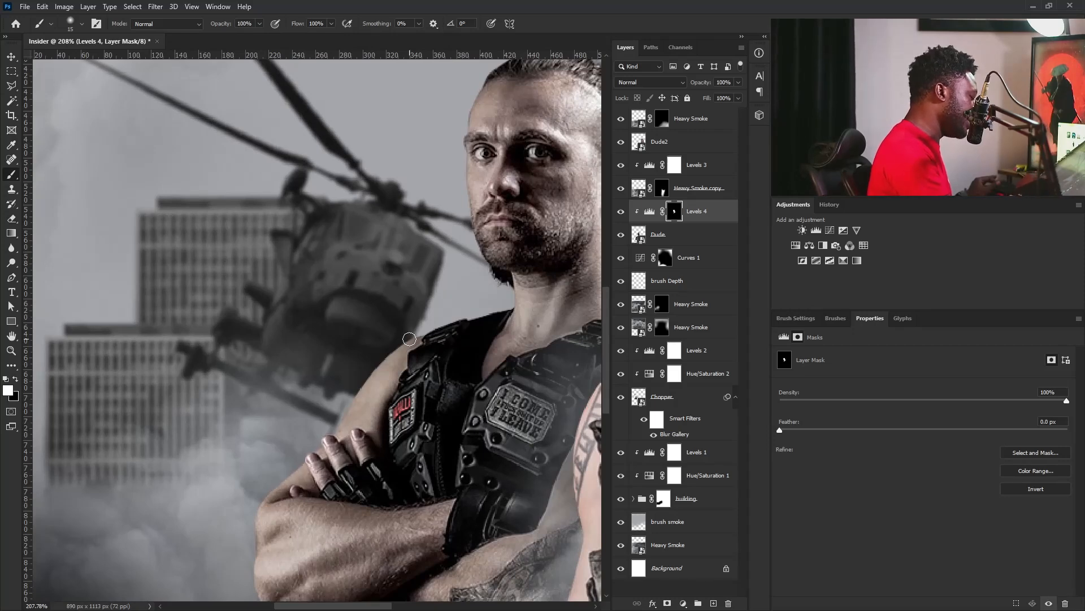
pyautogui.moveTo(293, 490)
pyautogui.mouseDown()
pyautogui.moveTo(267, 515)
pyautogui.moveTo(309, 498)
pyautogui.moveTo(289, 551)
pyautogui.mouseUp()
pyautogui.press(']')
pyautogui.press(']')
pyautogui.press(']')
pyautogui.press(']')
pyautogui.press(']')
pyautogui.moveTo(413, 530); pyautogui.dragTo(314, 543)
pyautogui.moveTo(449, 589)
pyautogui.mouseDown()
pyautogui.moveTo(493, 503)
pyautogui.moveTo(432, 479)
pyautogui.mouseUp()
pyautogui.moveTo(308, 508)
pyautogui.mouseDown()
pyautogui.moveTo(396, 458)
pyautogui.moveTo(311, 565)
pyautogui.mouseUp()
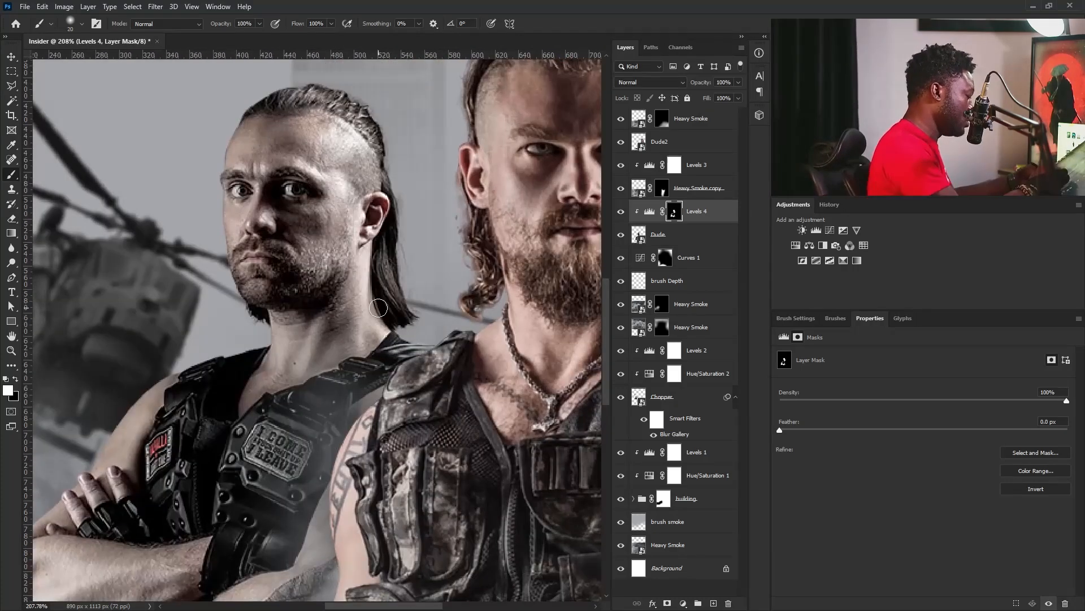
# Paint black on the Heavy Smoke copy mask to clear smoke between the rear man's hair and the front man's shoulder.
pyautogui.scroll(-3, 339, 486)
pyautogui.click(662, 189)
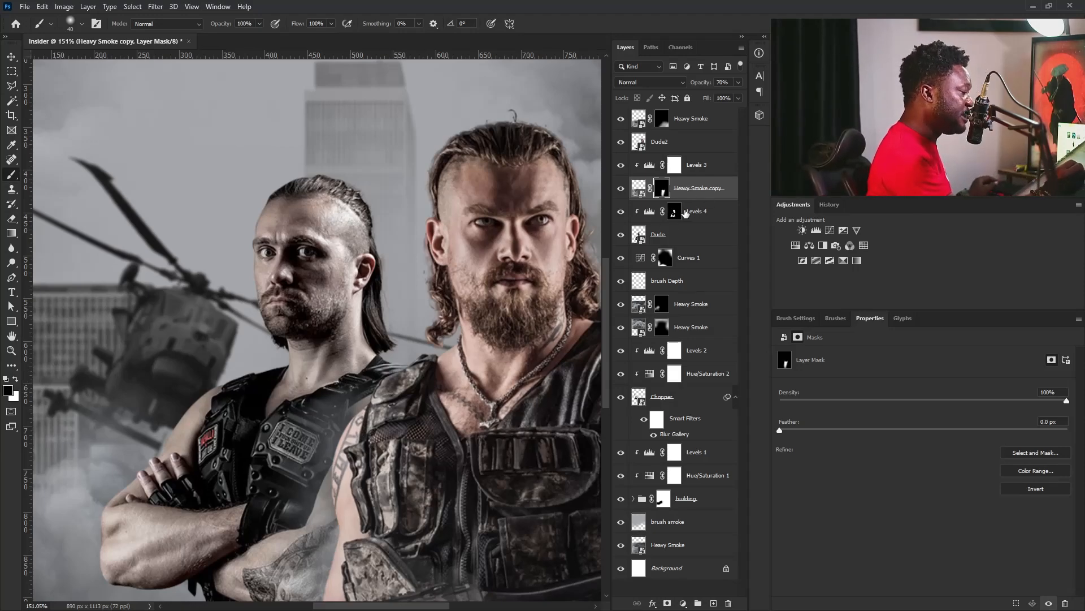
pyautogui.moveTo(473, 315)
pyautogui.mouseDown()
pyautogui.moveTo(443, 316)
pyautogui.moveTo(462, 318)
pyautogui.mouseUp()
pyautogui.moveTo(421, 366); pyautogui.dragTo(455, 379)
pyautogui.moveTo(470, 329); pyautogui.dragTo(472, 360)
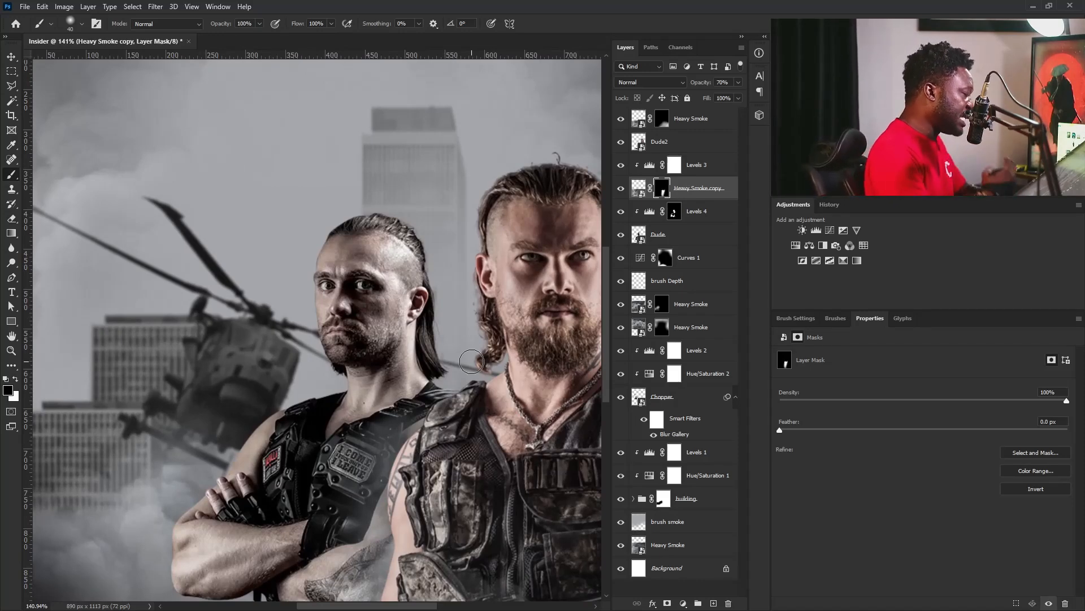
# Add a clipped Color Balance above Levels 4 with midtones at red +35 and yellow-blue -35.
pyautogui.click(688, 234)
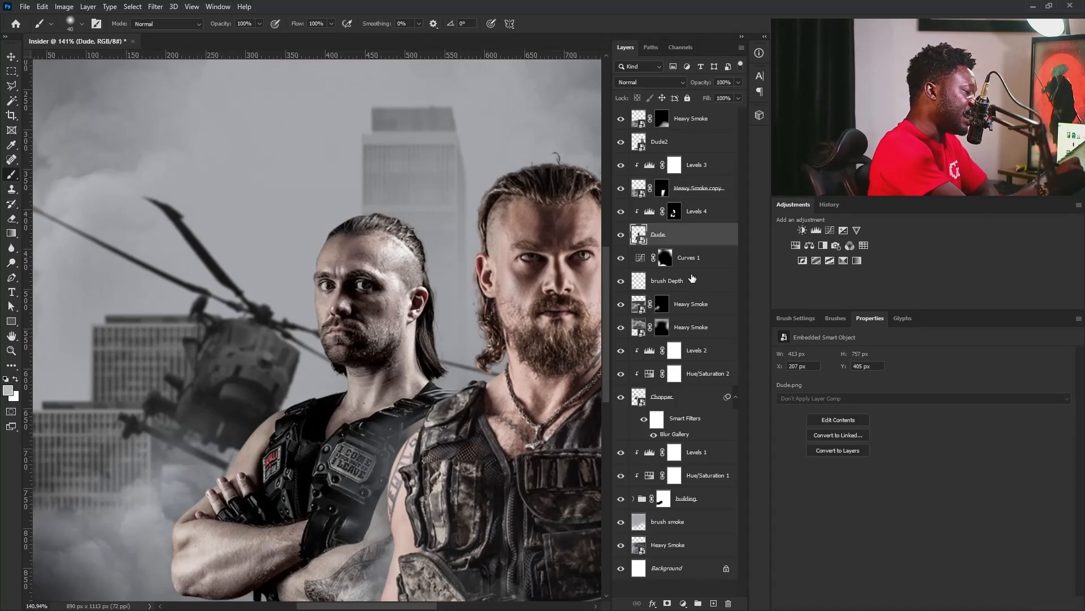
pyautogui.click(695, 212)
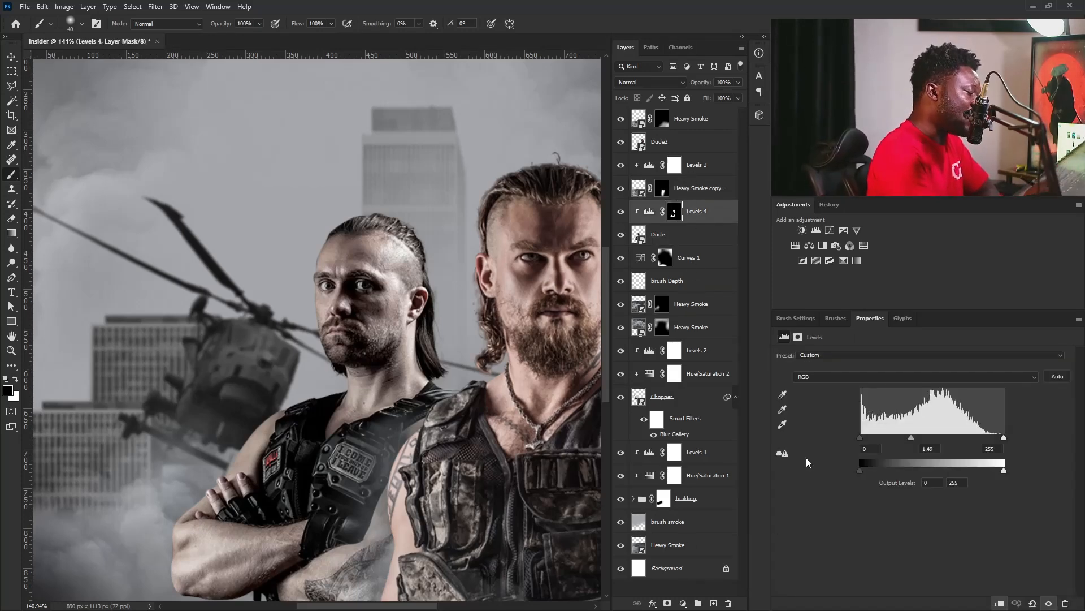
pyautogui.click(810, 245)
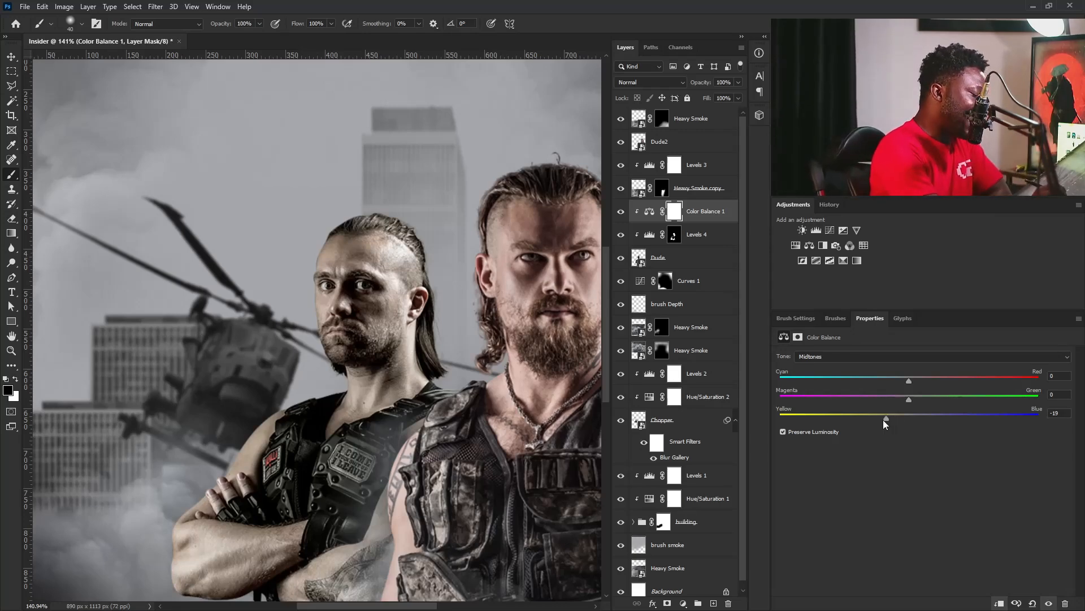
pyautogui.moveTo(868, 423); pyautogui.dragTo(865, 422)
pyautogui.moveTo(909, 381); pyautogui.dragTo(934, 379)
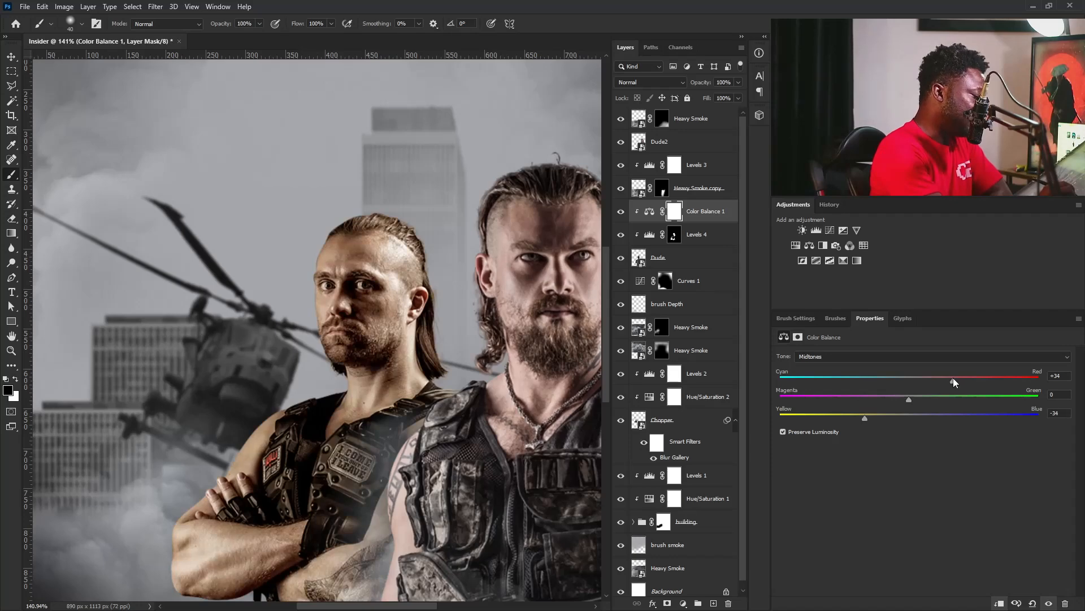
pyautogui.moveTo(955, 381); pyautogui.dragTo(955, 381)
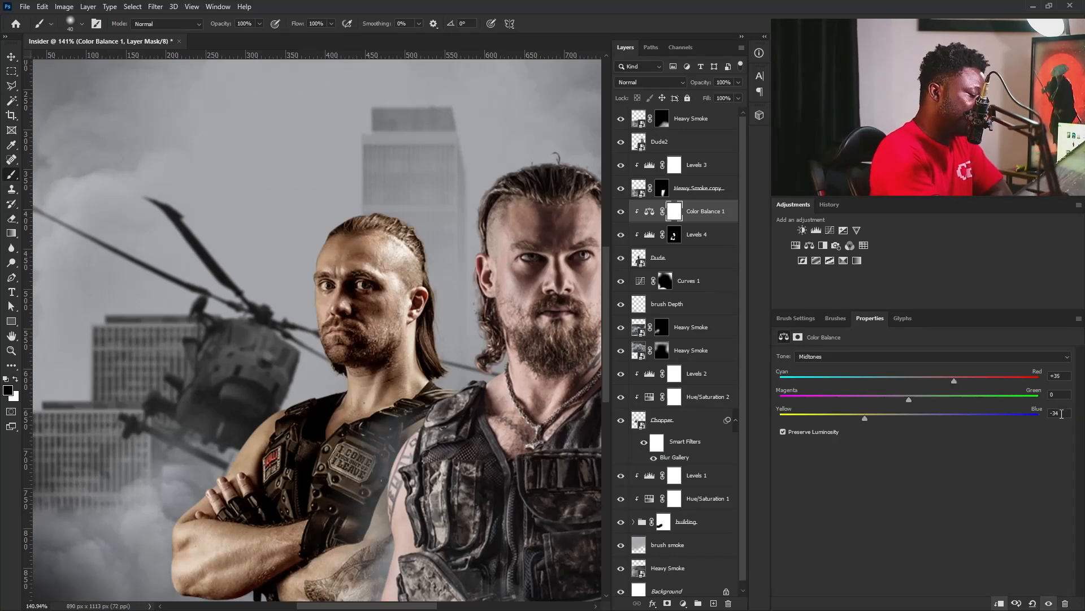
pyautogui.moveTo(1064, 414); pyautogui.dragTo(1031, 428)
pyautogui.write('35-35')
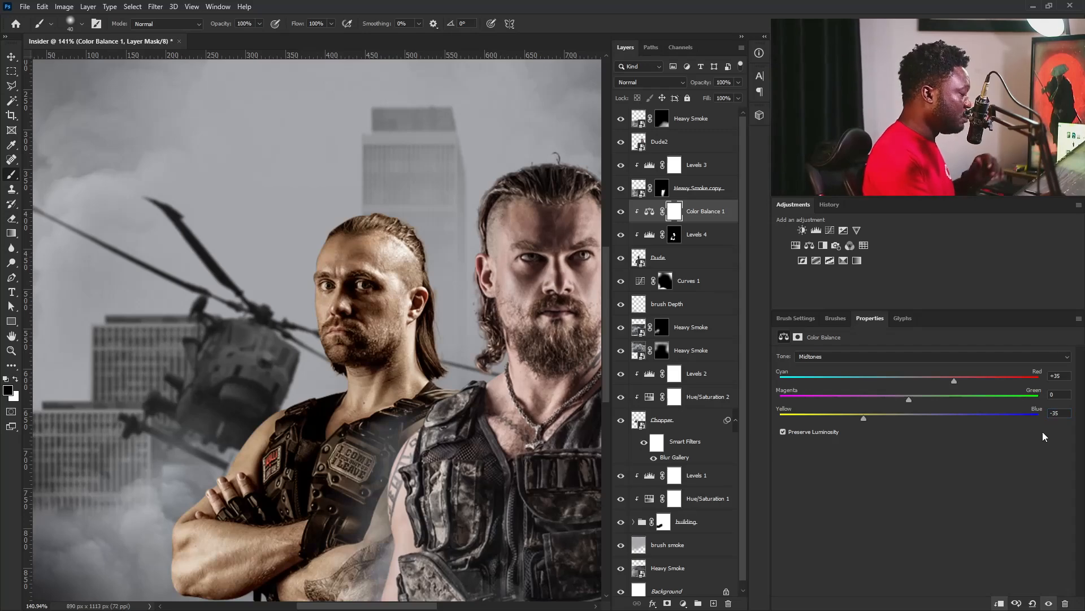
# Shift the shadows of the rear man's Color Balance toward red.
pyautogui.click(890, 352)
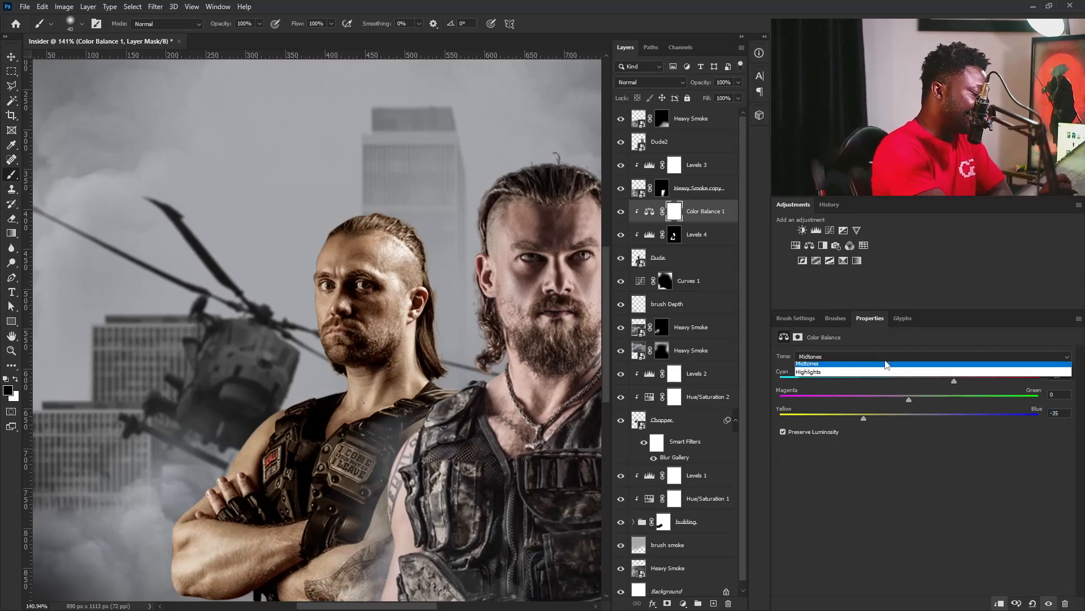
pyautogui.click(852, 469)
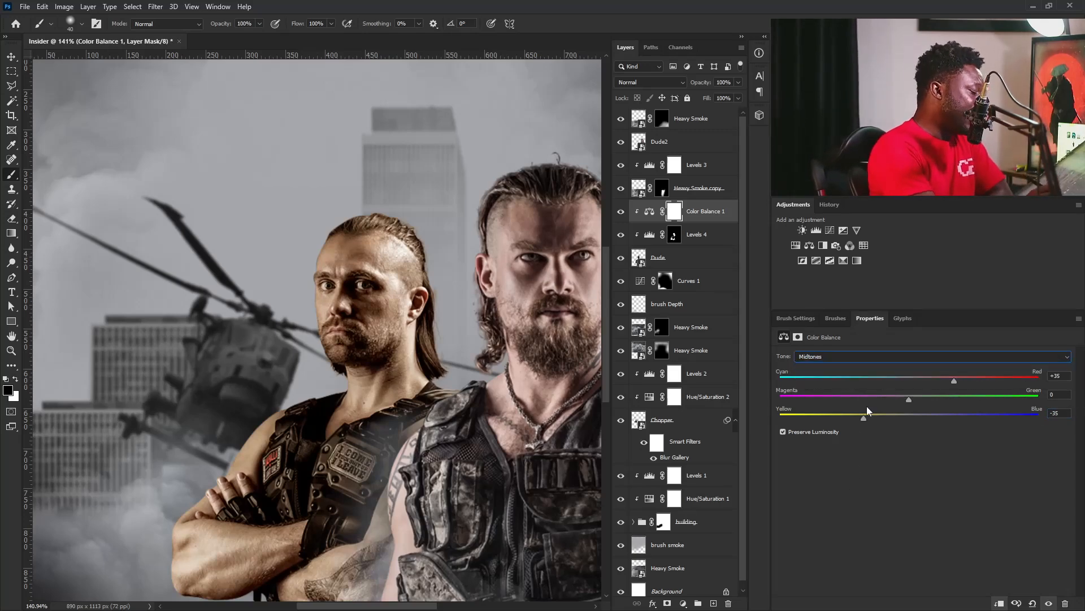
pyautogui.click(848, 356)
pyautogui.click(842, 366)
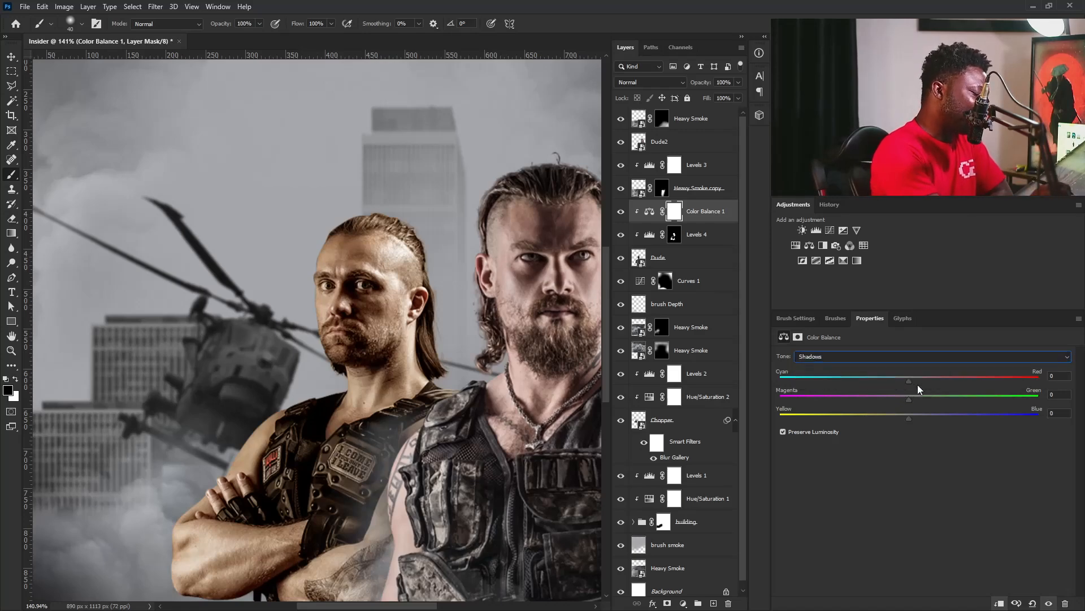
pyautogui.moveTo(910, 381); pyautogui.dragTo(928, 380)
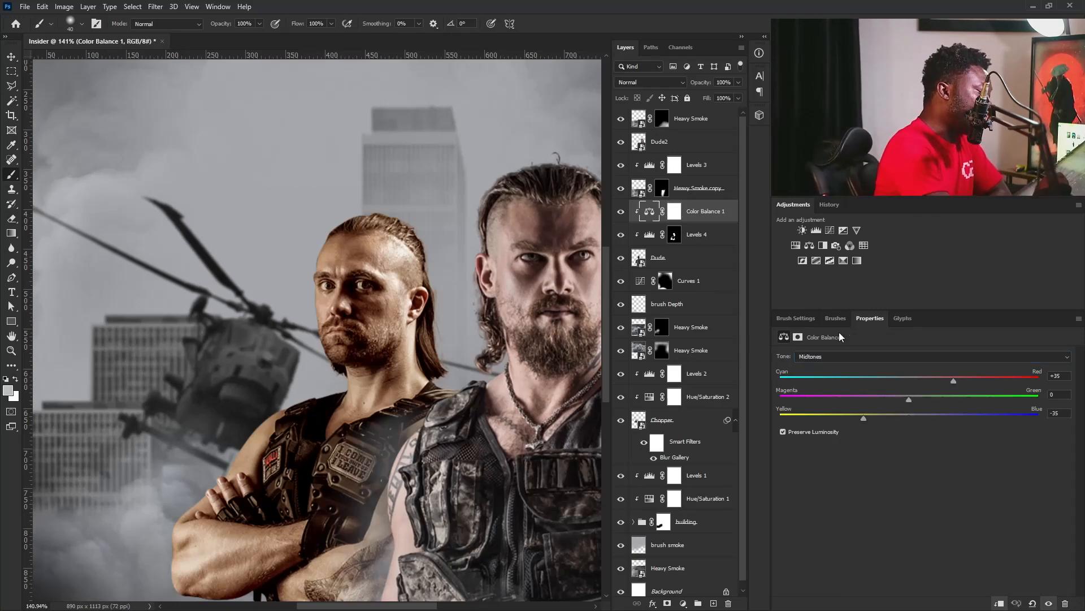
# Add a Selective Color adjustment clipped to the Dude layer and set the Neutrals' cyan to -10%.
pyautogui.click(857, 260)
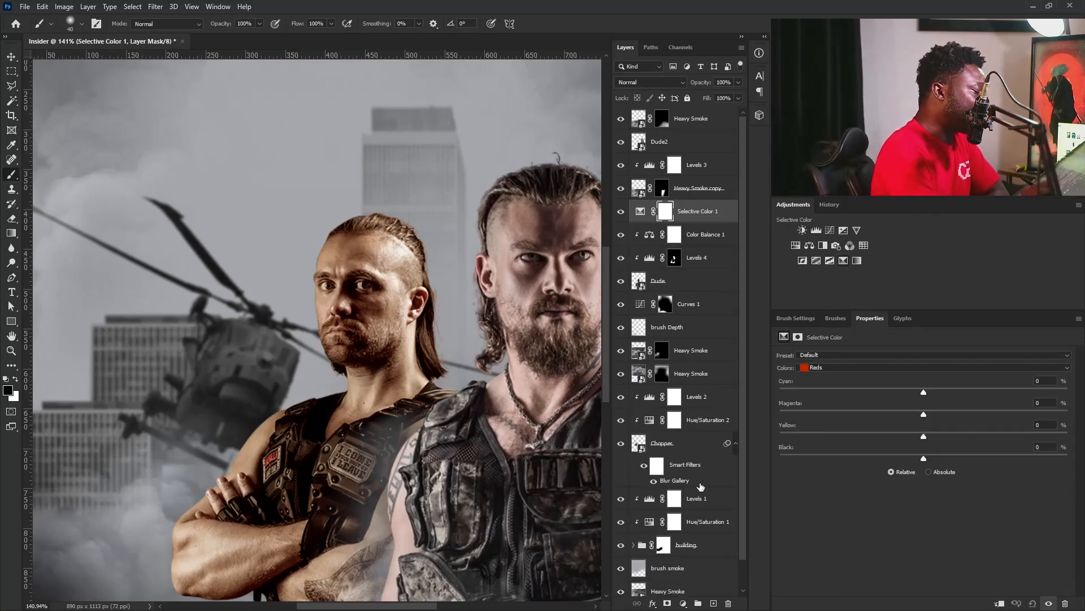
pyautogui.click(998, 603)
pyautogui.click(832, 368)
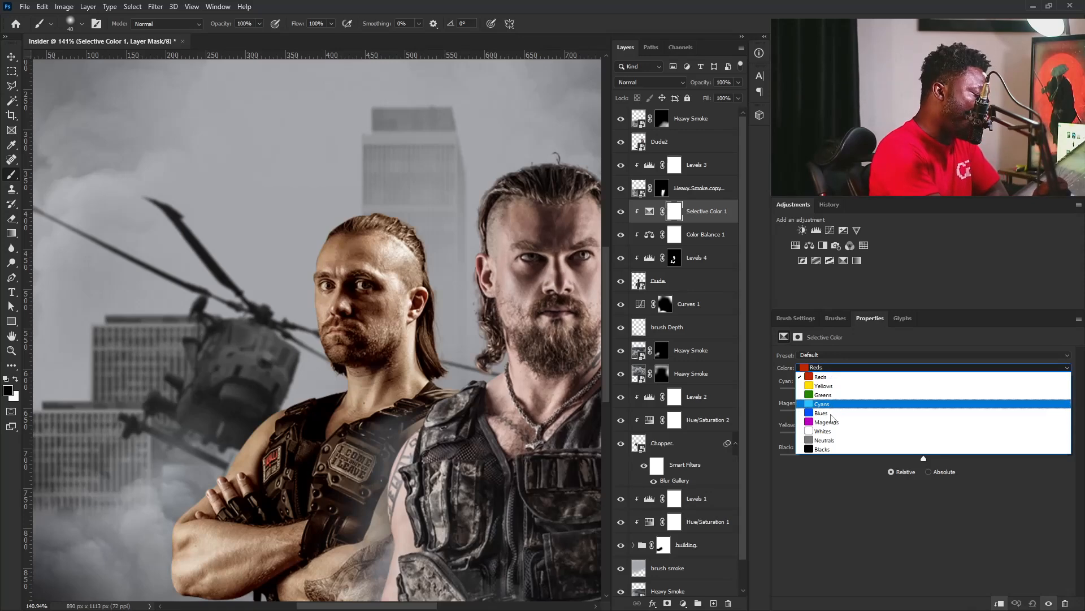
pyautogui.click(843, 442)
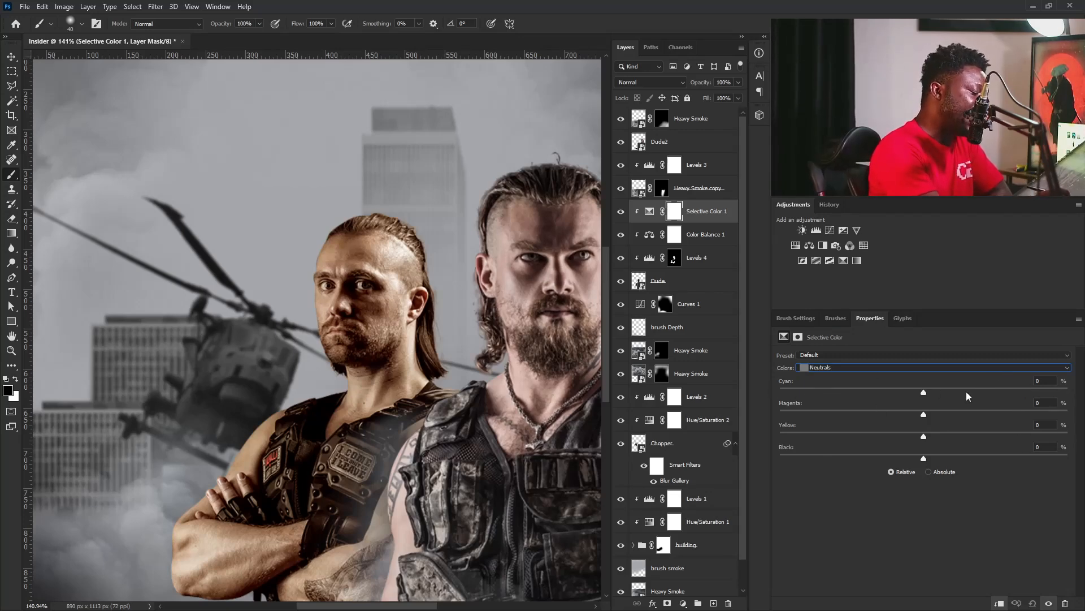
pyautogui.click(924, 394)
pyautogui.moveTo(915, 394); pyautogui.dragTo(909, 397)
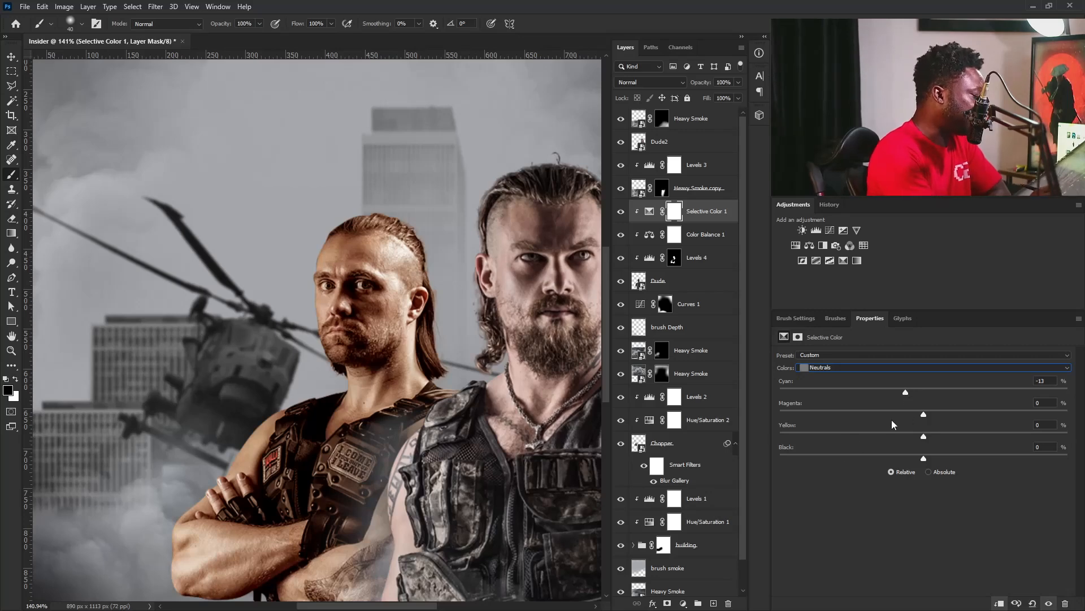
pyautogui.moveTo(905, 397); pyautogui.dragTo(910, 397)
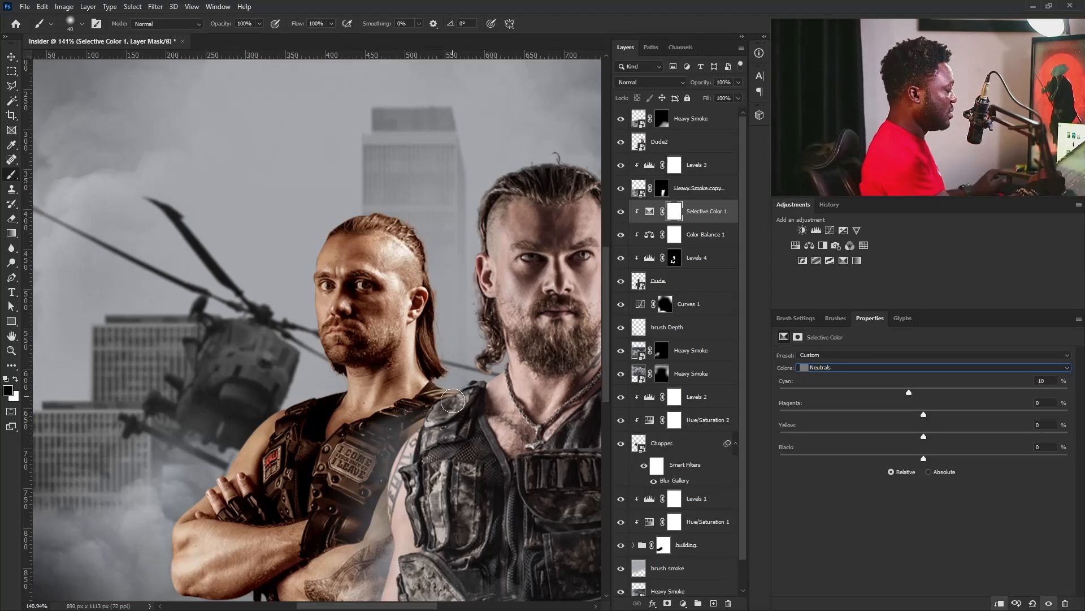
# Copy the Levels 4 mask onto the Color Balance and Selective Color adjustments, replacing their white masks.
pyautogui.moveTo(464, 351)
pyautogui.mouseDown()
pyautogui.moveTo(396, 375)
pyautogui.moveTo(447, 409)
pyautogui.mouseUp()
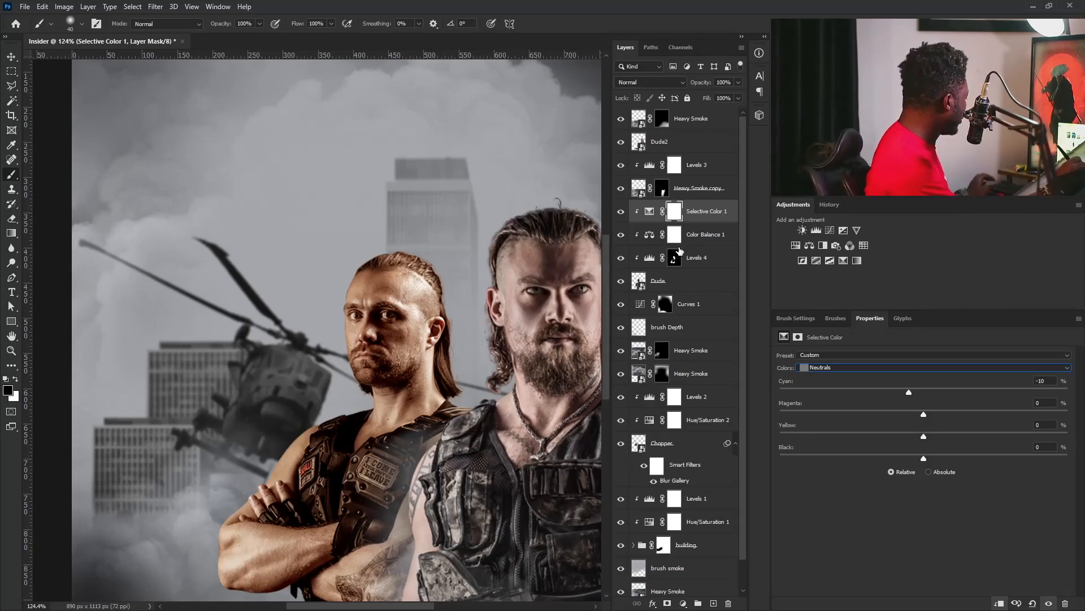
pyautogui.moveTo(679, 255); pyautogui.dragTo(675, 234)
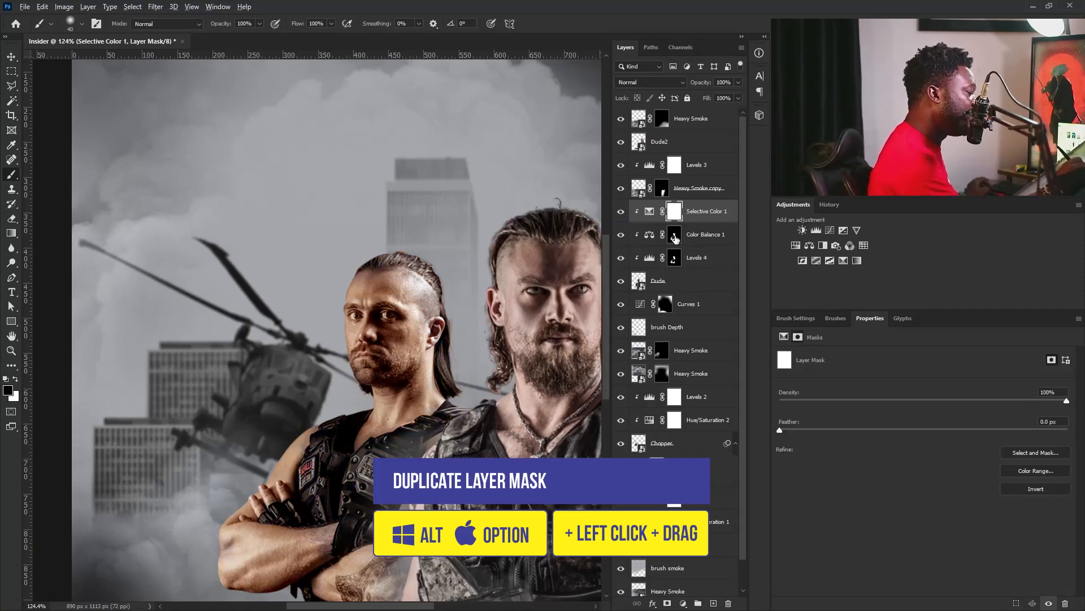
pyautogui.moveTo(675, 238); pyautogui.dragTo(674, 212)
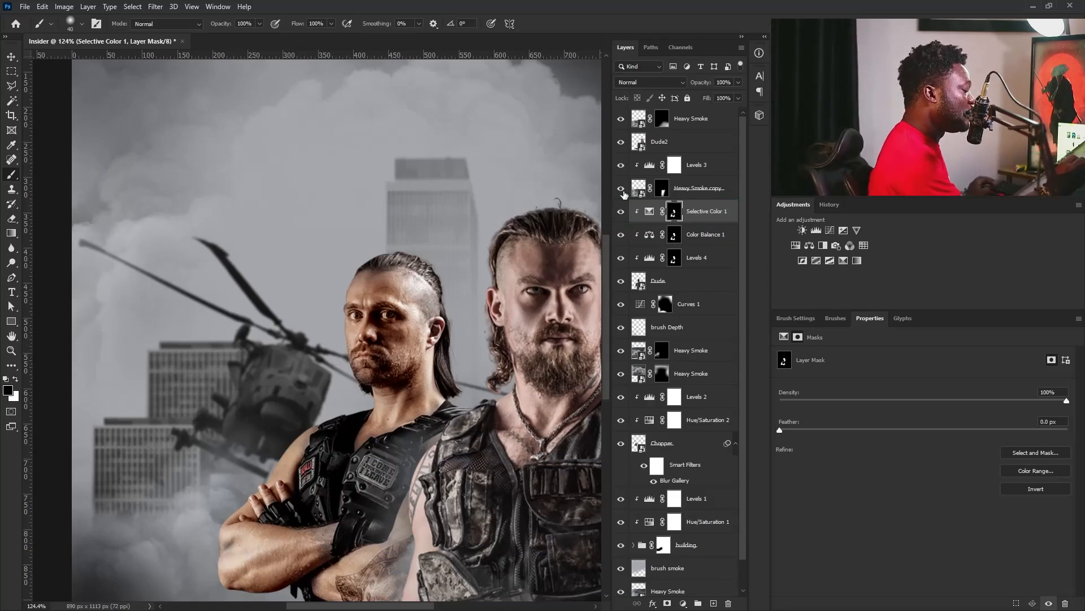
# Hide Selective Color 1 and paint white on the Color Balance 1 mask over the rear man's face and ear.
pyautogui.click(620, 212)
pyautogui.click(679, 233)
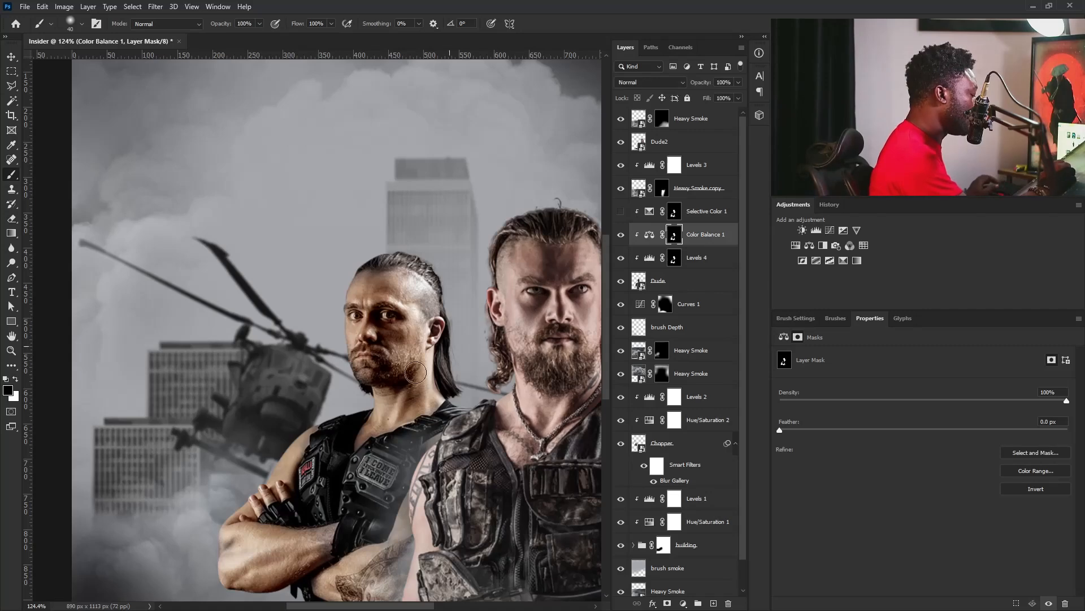
pyautogui.press('x')
pyautogui.moveTo(422, 310)
pyautogui.mouseDown()
pyautogui.moveTo(450, 318)
pyautogui.moveTo(408, 289)
pyautogui.moveTo(428, 301)
pyautogui.mouseUp()
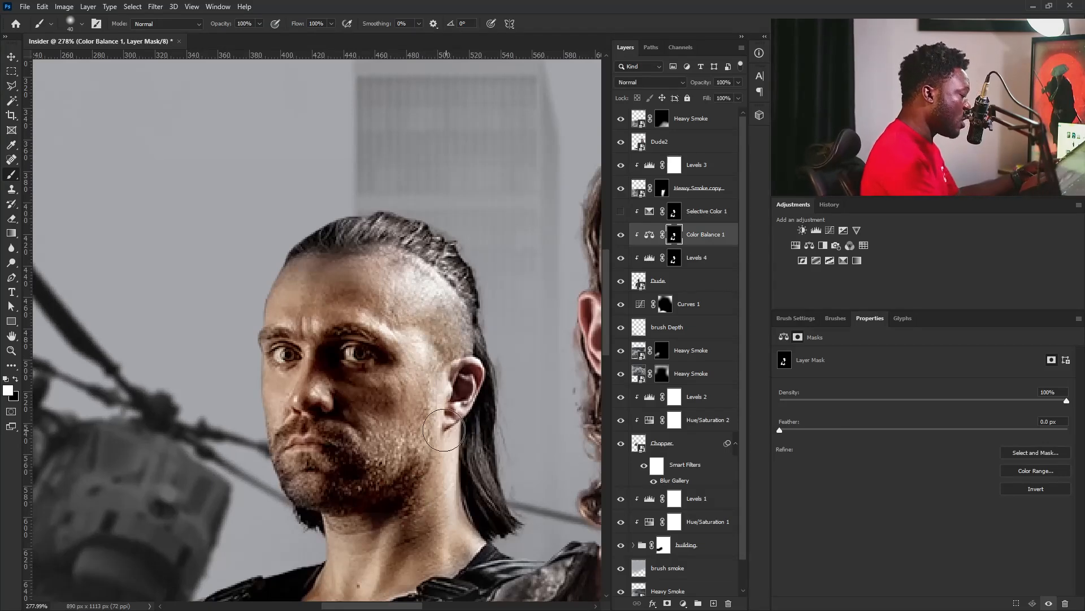
pyautogui.press('[')
pyautogui.press('[')
pyautogui.press('[')
pyautogui.press('[')
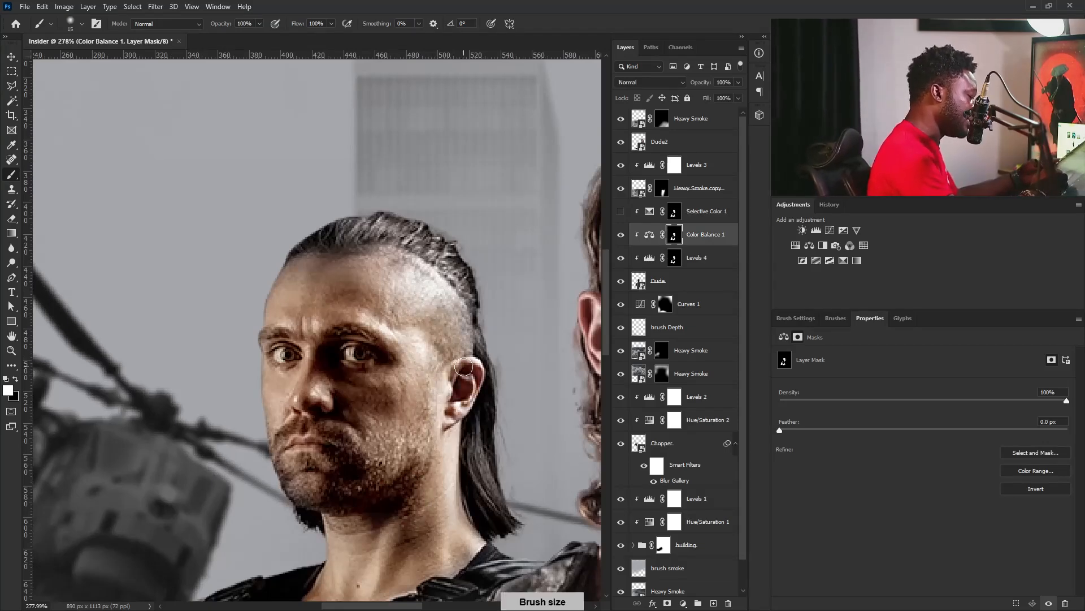
pyautogui.press(']')
pyautogui.press(']')
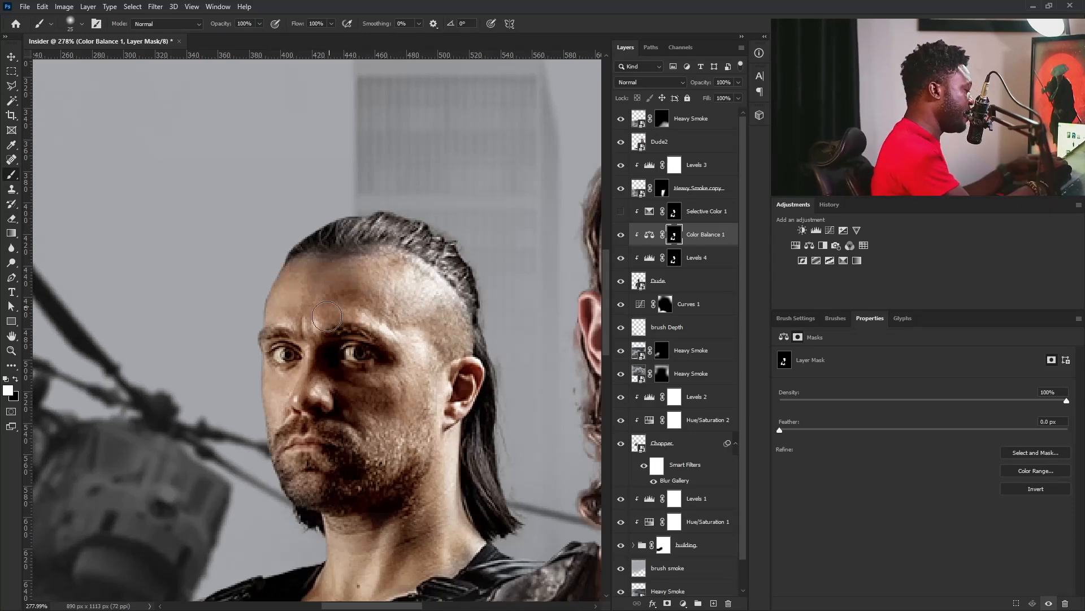
# Extend the white on the Color Balance 1 mask over the rear man's neck and upper chest with a smaller brush.
pyautogui.moveTo(324, 499); pyautogui.dragTo(321, 405)
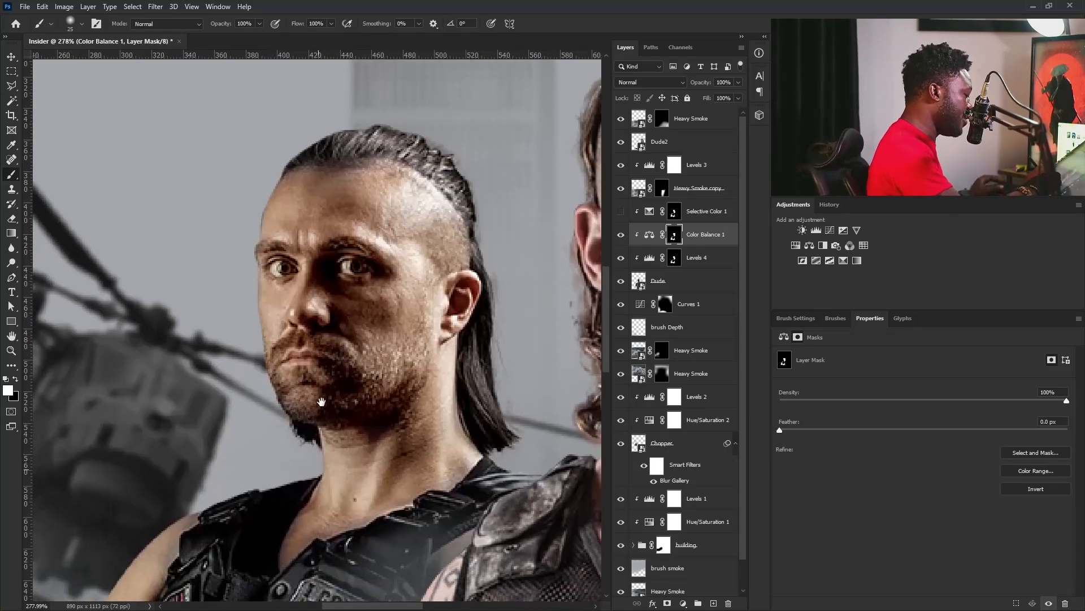
pyautogui.moveTo(379, 470); pyautogui.dragTo(437, 292)
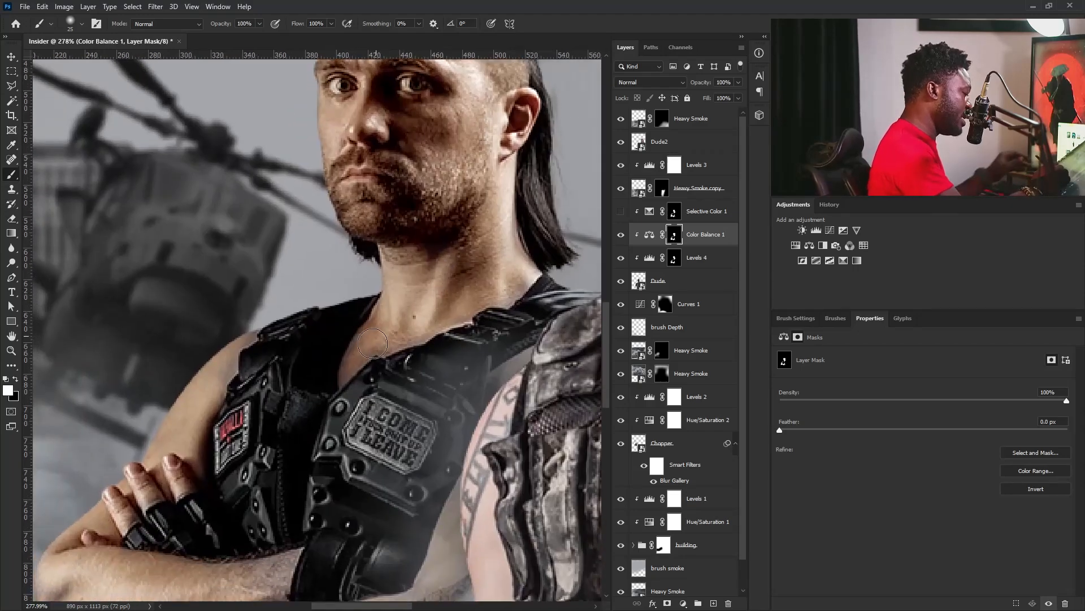
pyautogui.press('[')
pyautogui.press('[')
pyautogui.press('[')
pyautogui.press('[')
pyautogui.press('[')
pyautogui.press('[')
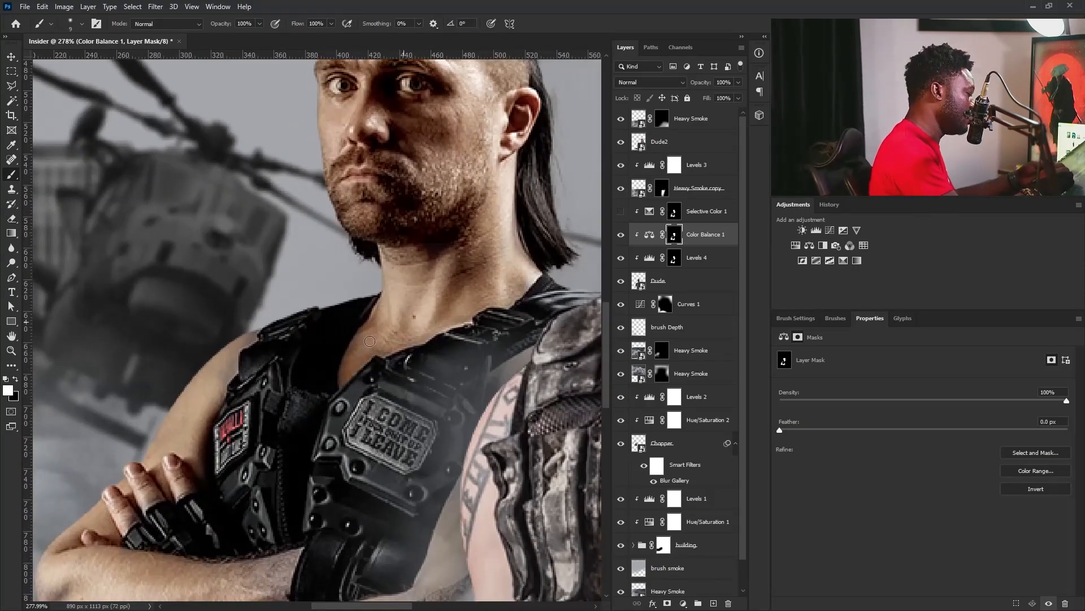
# Refine the Color Balance 1 mask along the rear man's crossed arms, using white to reveal the warm tint on skin.
pyautogui.moveTo(289, 551); pyautogui.dragTo(436, 384)
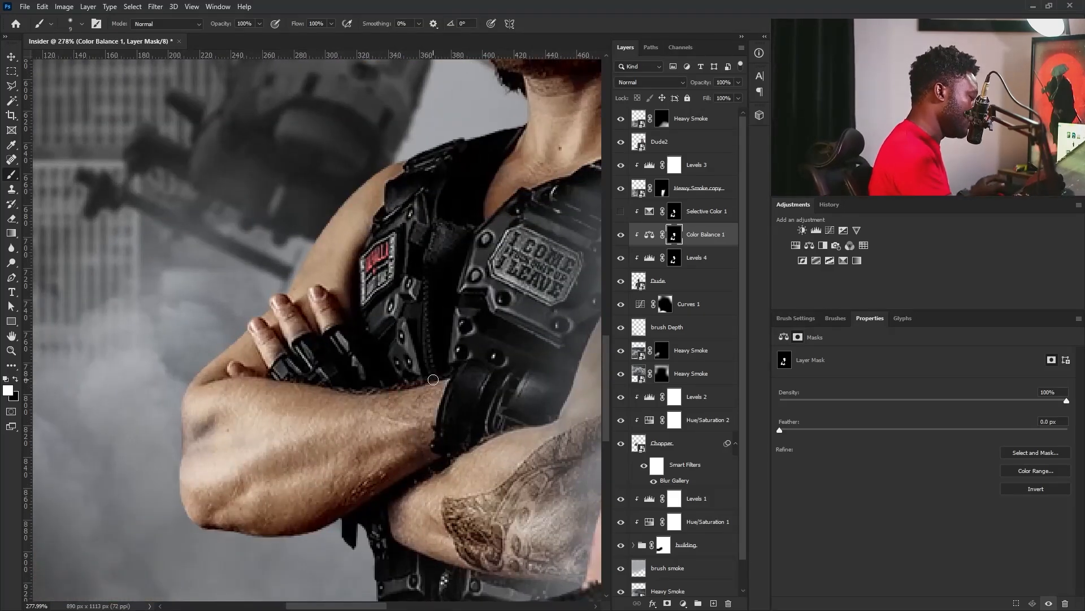
pyautogui.press('x')
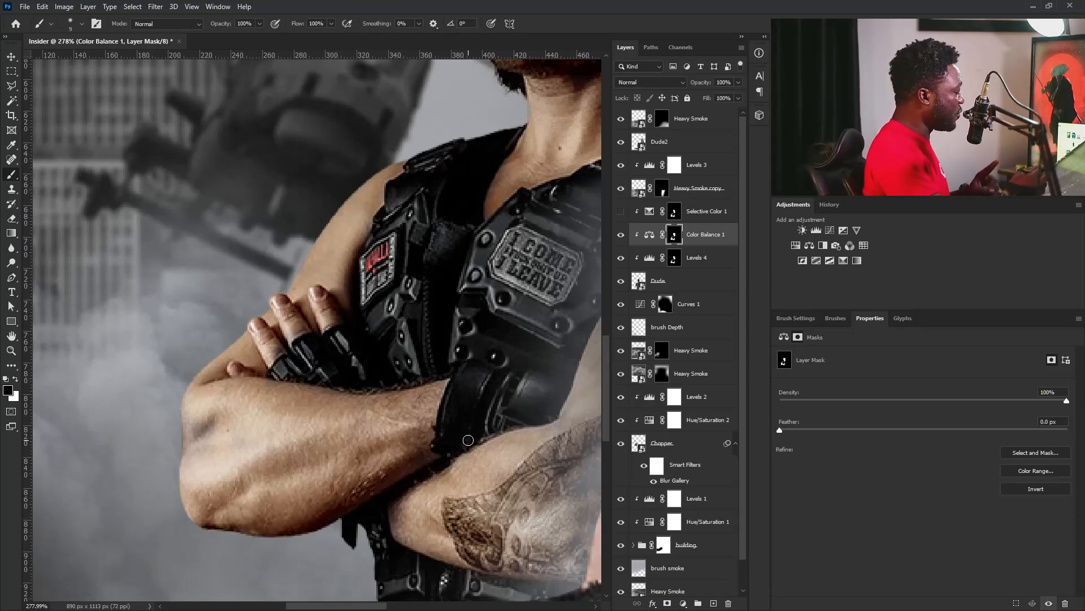
pyautogui.click(16, 380)
pyautogui.press('x')
pyautogui.press('x')
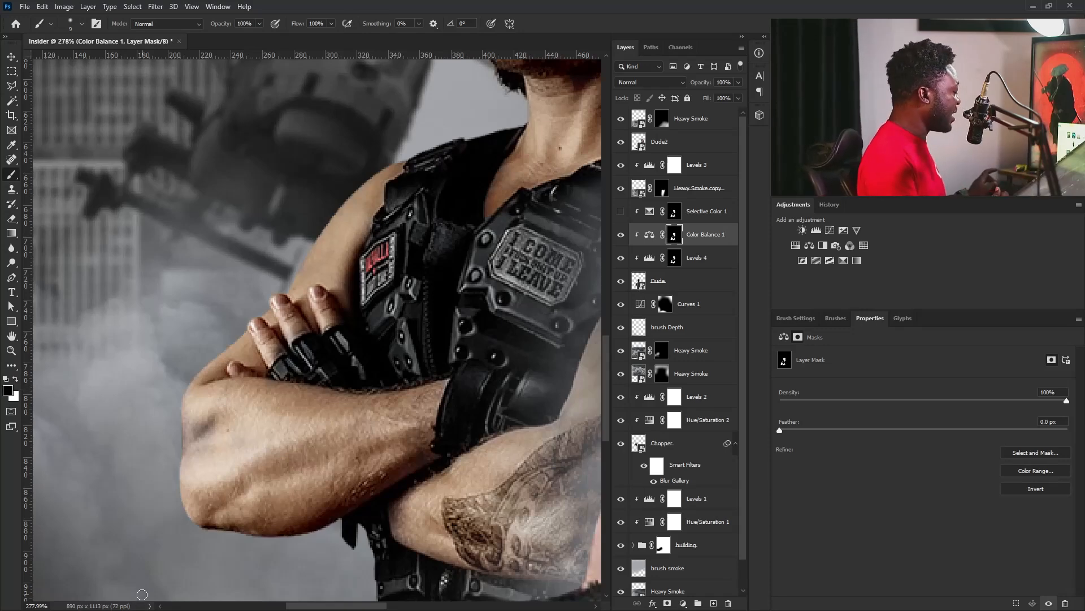
pyautogui.press('x')
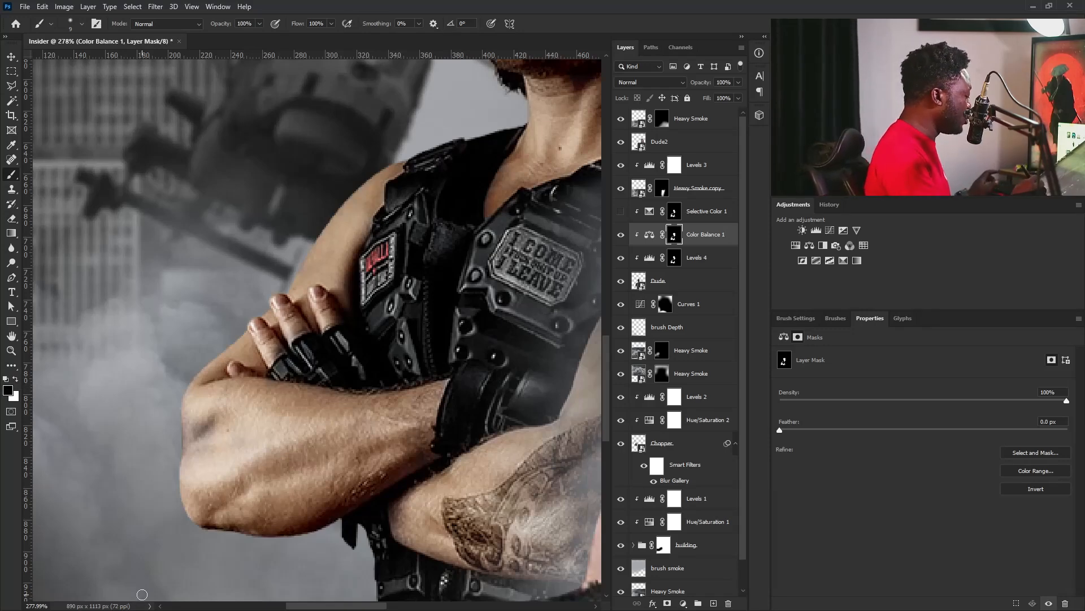
pyautogui.press('x')
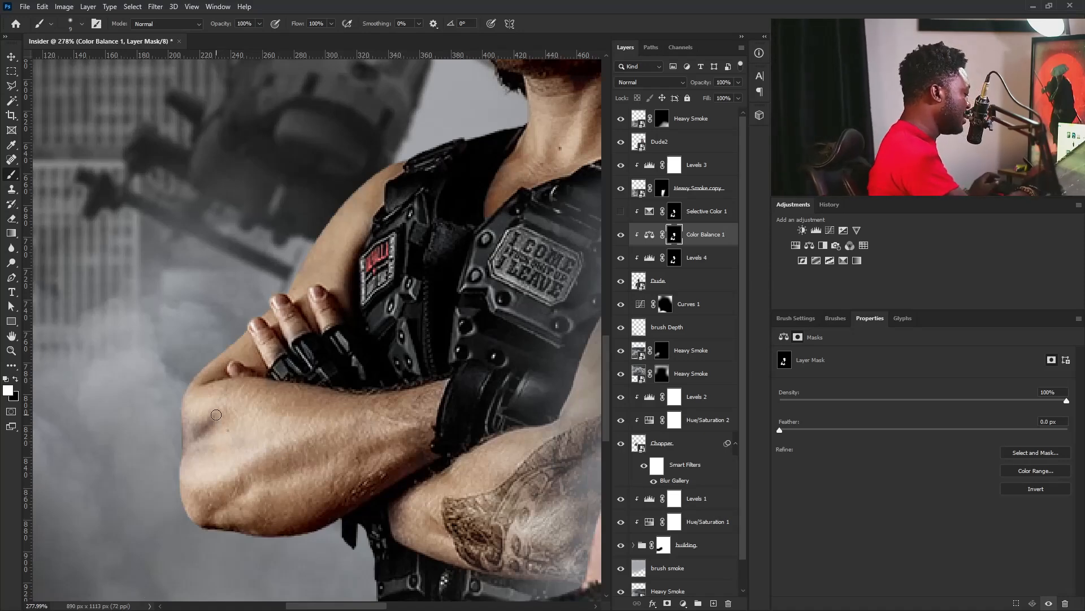
pyautogui.press(']')
pyautogui.press(']')
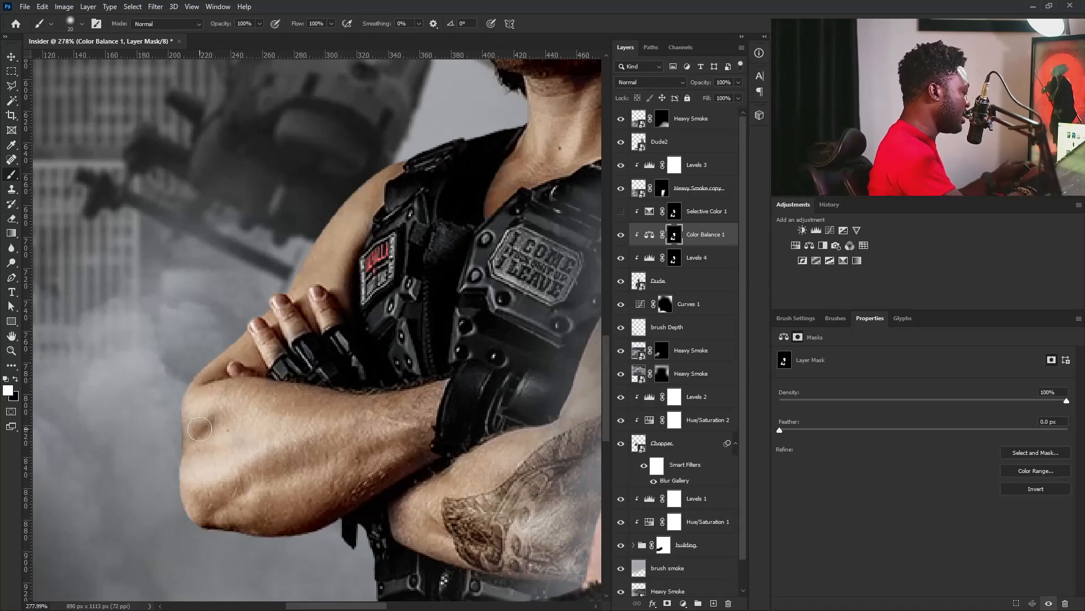
pyautogui.moveTo(577, 426); pyautogui.dragTo(476, 410)
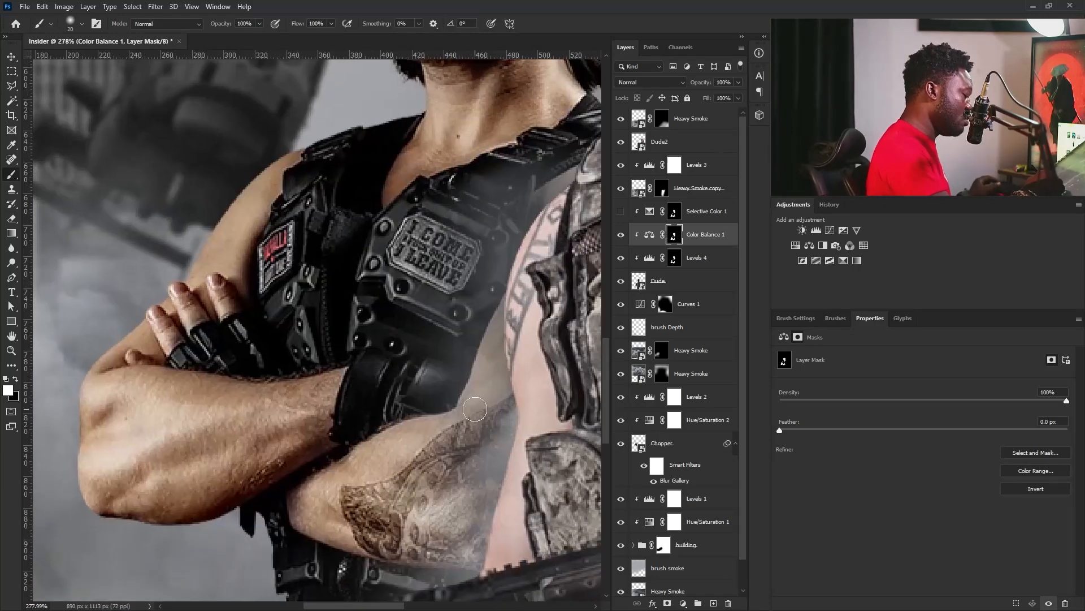
pyautogui.moveTo(357, 480); pyautogui.dragTo(288, 463)
# Touch up the Color Balance 1 mask in white around the rear man's forehead and head.
pyautogui.moveTo(445, 287); pyautogui.dragTo(498, 283)
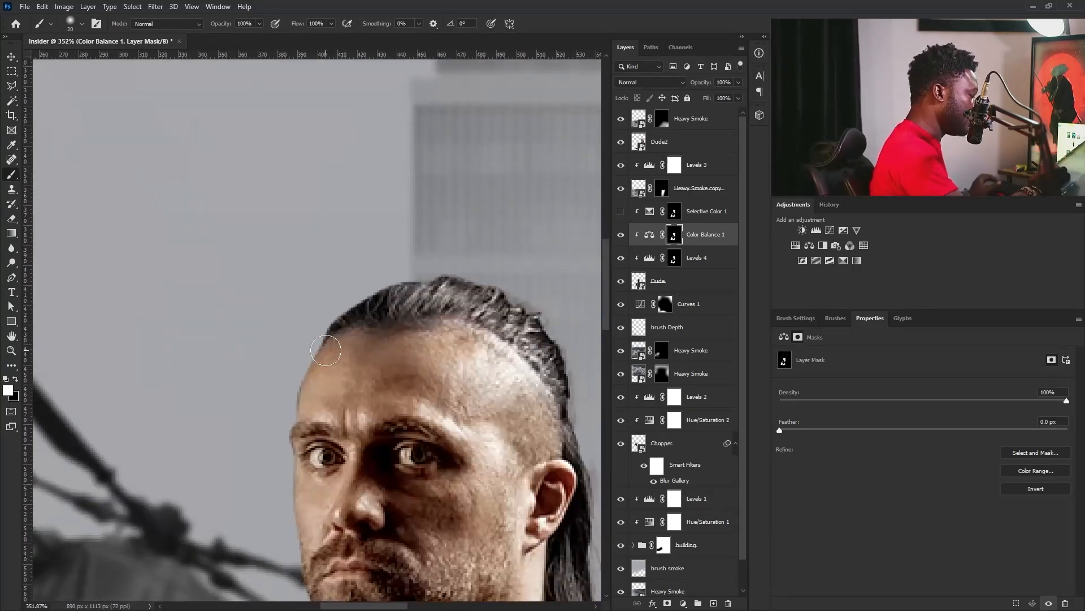
pyautogui.moveTo(523, 412); pyautogui.dragTo(486, 418)
pyautogui.moveTo(504, 577); pyautogui.dragTo(464, 427)
pyautogui.scroll(-4, 464, 426)
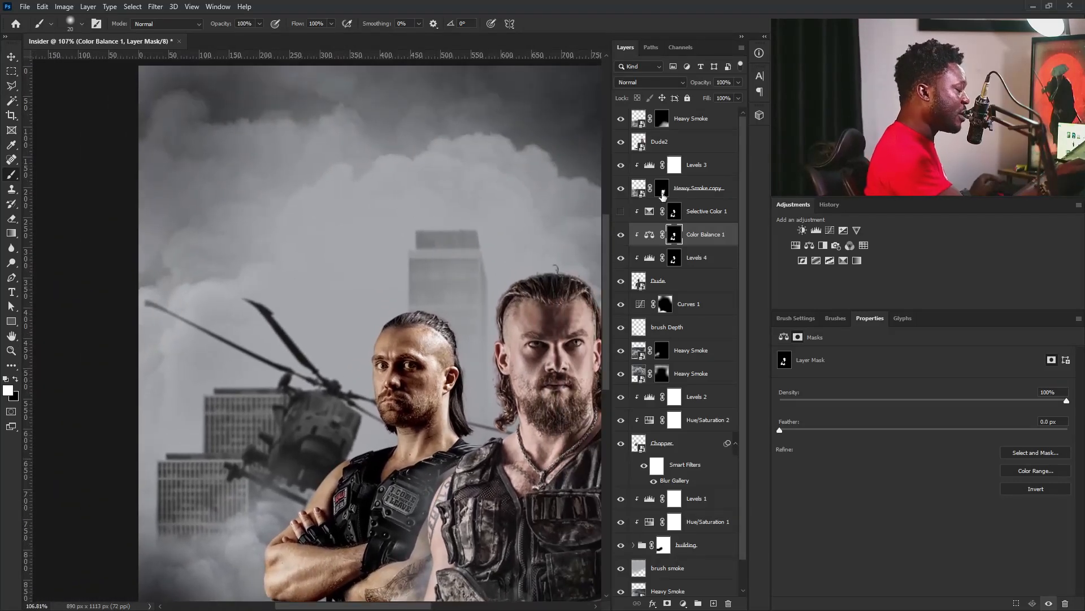
pyautogui.moveTo(412, 432); pyautogui.dragTo(420, 408)
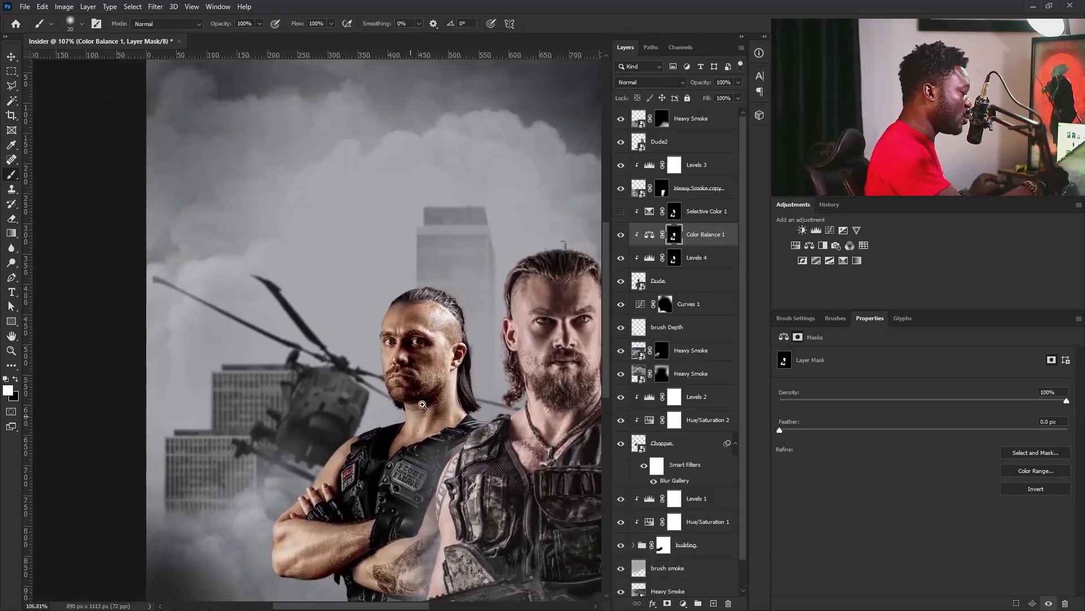
pyautogui.scroll(3, 420, 402)
pyautogui.scroll(-2, 423, 370)
pyautogui.moveTo(429, 351); pyautogui.dragTo(441, 329)
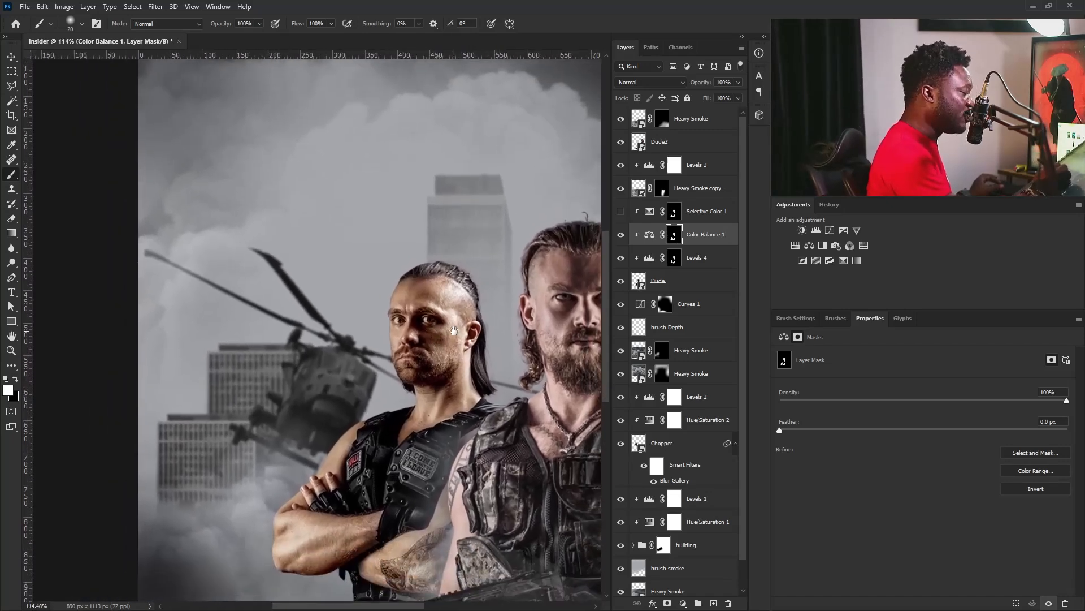
# Set Color Balance 1's Blend If Gray so the Underlying Layer's shadow slider is split at 18 / 68.
pyautogui.click(732, 237)
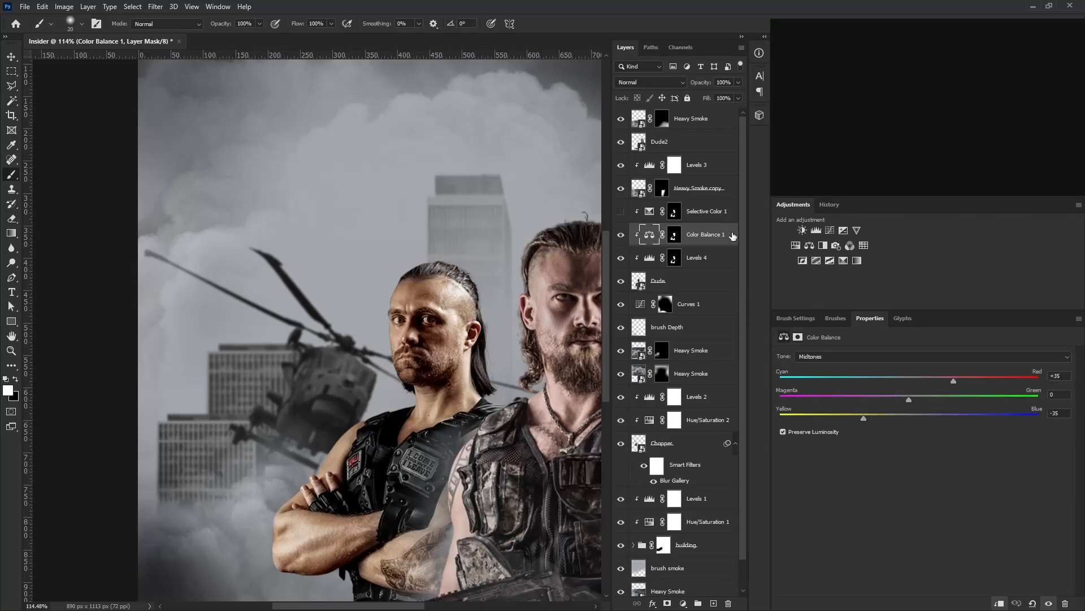
pyautogui.doubleClick(733, 236)
pyautogui.moveTo(799, 191); pyautogui.dragTo(829, 315)
pyautogui.moveTo(682, 536); pyautogui.dragTo(700, 533)
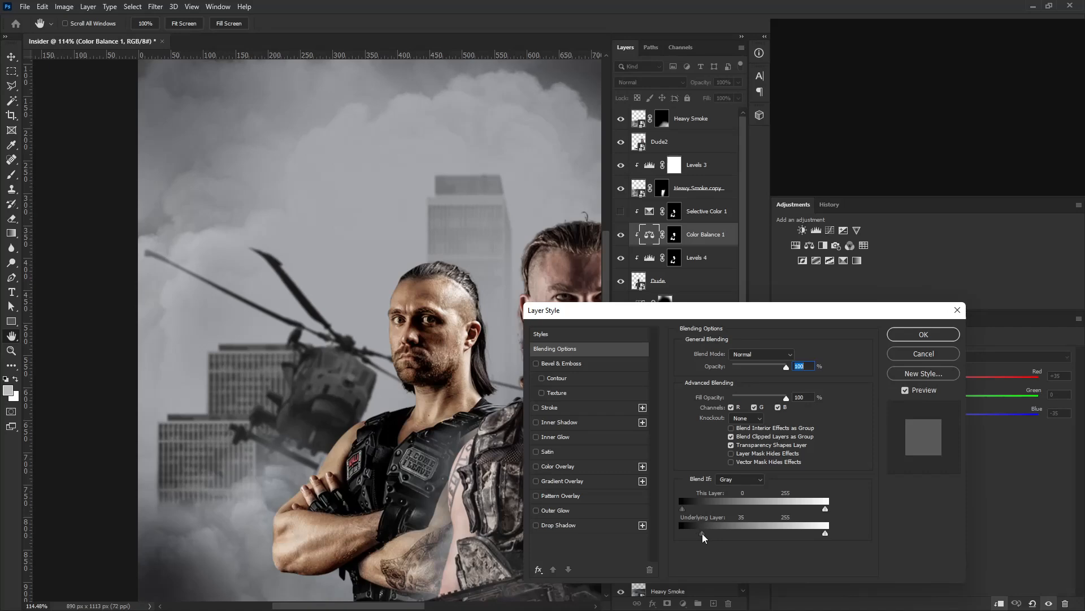
pyautogui.moveTo(707, 539); pyautogui.dragTo(706, 537)
pyautogui.press('alt')
pyautogui.moveTo(711, 534); pyautogui.dragTo(713, 535)
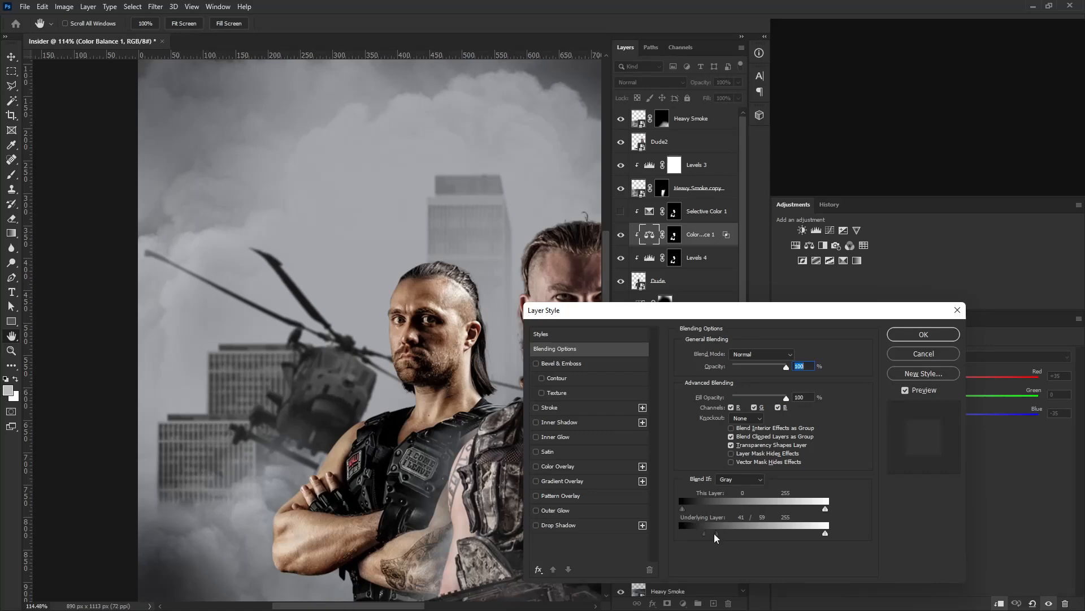
pyautogui.moveTo(699, 538); pyautogui.dragTo(699, 538)
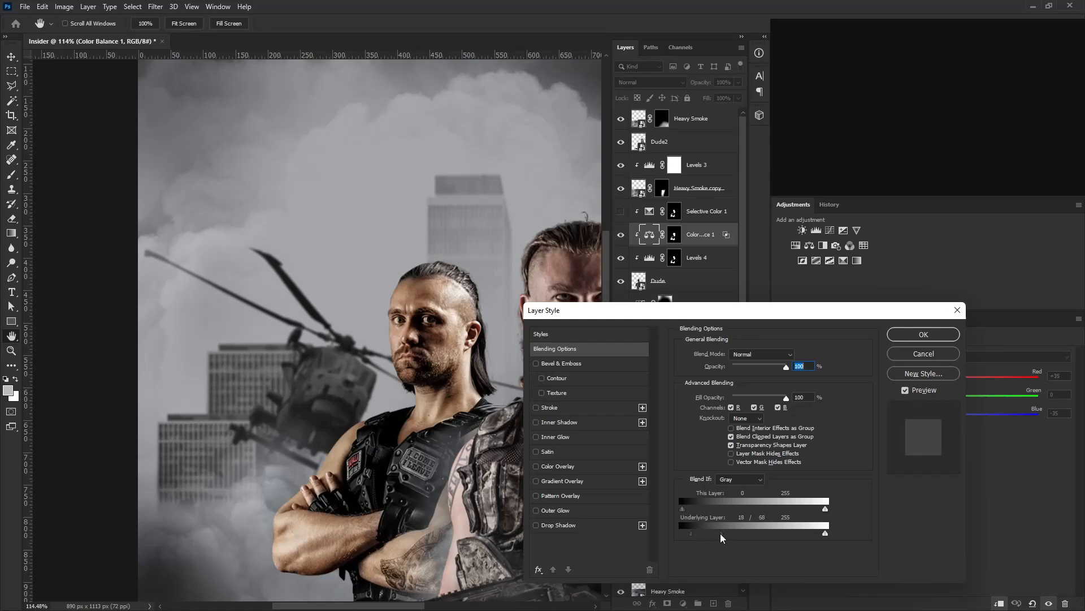
pyautogui.click(923, 334)
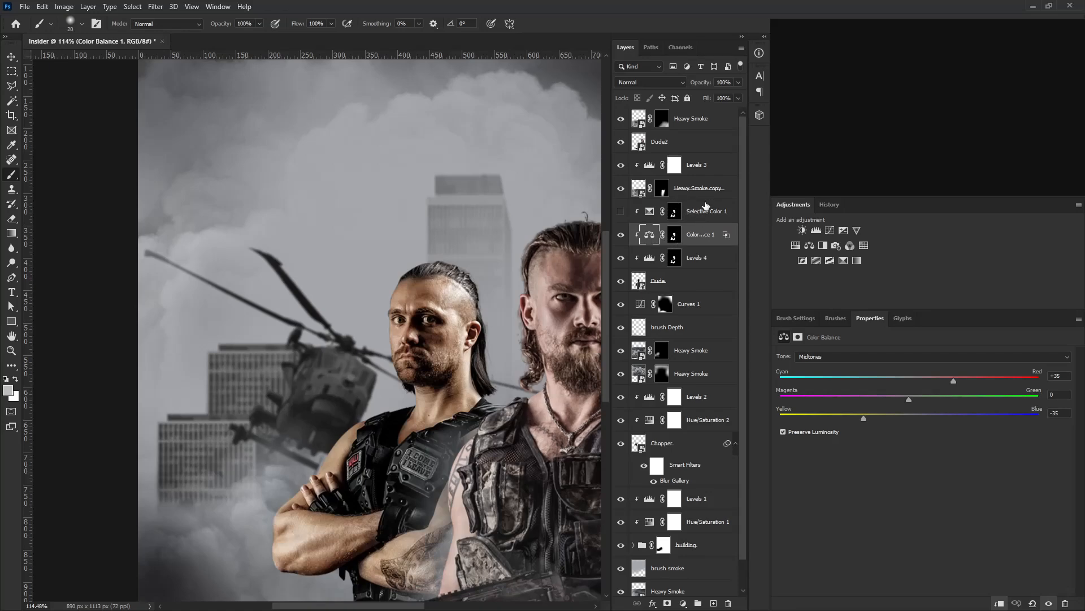
# Copy the Color Balance 1 layer mask onto Selective Color 1 and make Selective Color 1 visible.
pyautogui.moveTo(674, 237); pyautogui.dragTo(677, 214)
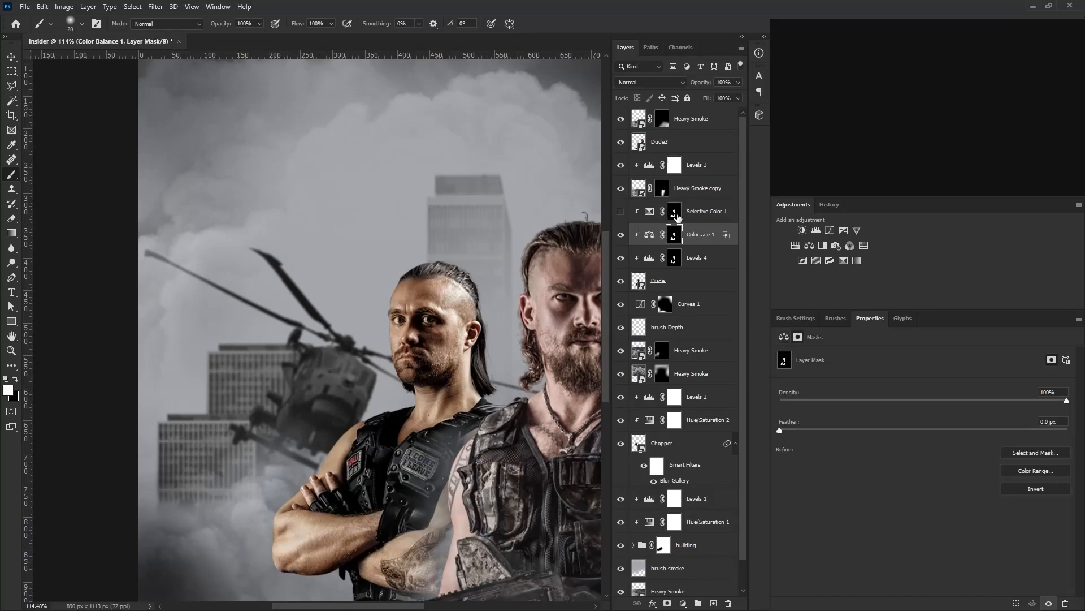
pyautogui.click(620, 212)
pyautogui.moveTo(427, 286); pyautogui.dragTo(500, 321)
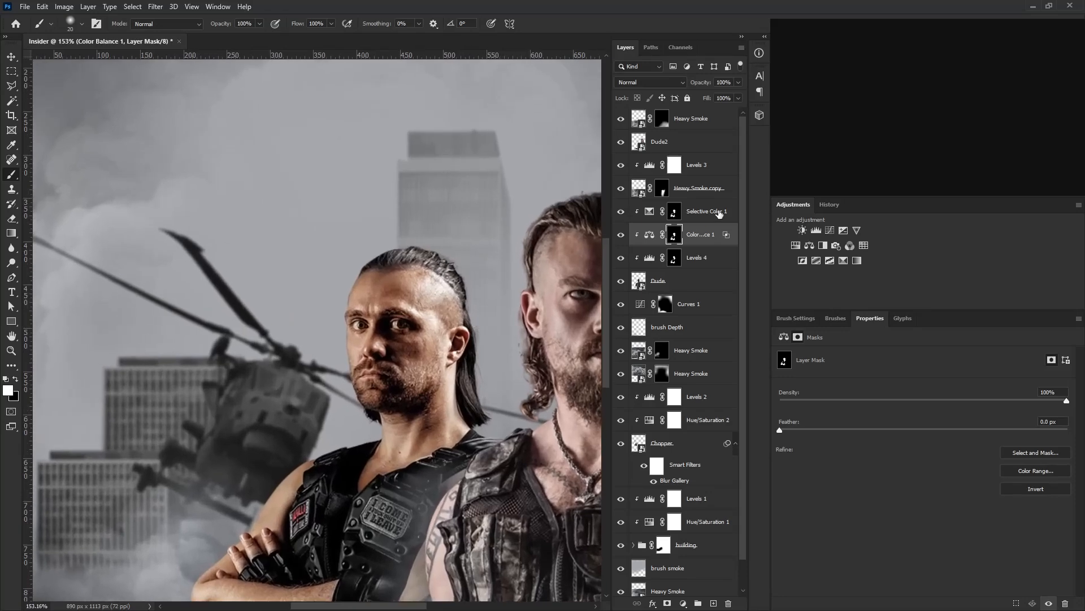
# Set Selective Color 1's Blend If Gray so the Underlying Layer's shadow slider is split at 7 / 57.
pyautogui.click(719, 213)
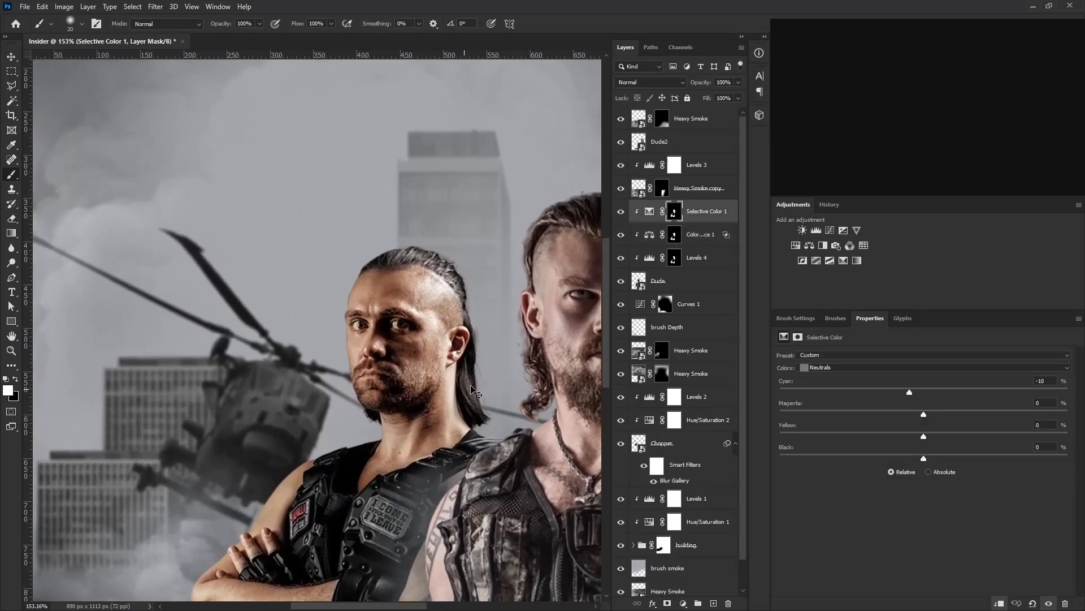
pyautogui.doubleClick(728, 213)
pyautogui.click(736, 211)
pyautogui.doubleClick(734, 220)
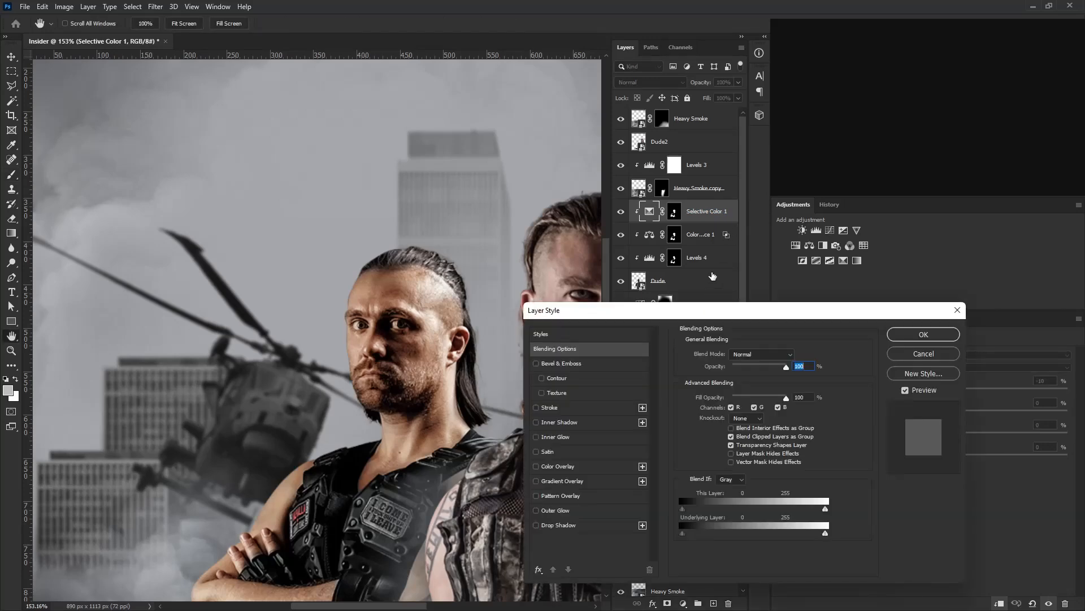
pyautogui.moveTo(694, 535); pyautogui.dragTo(716, 533)
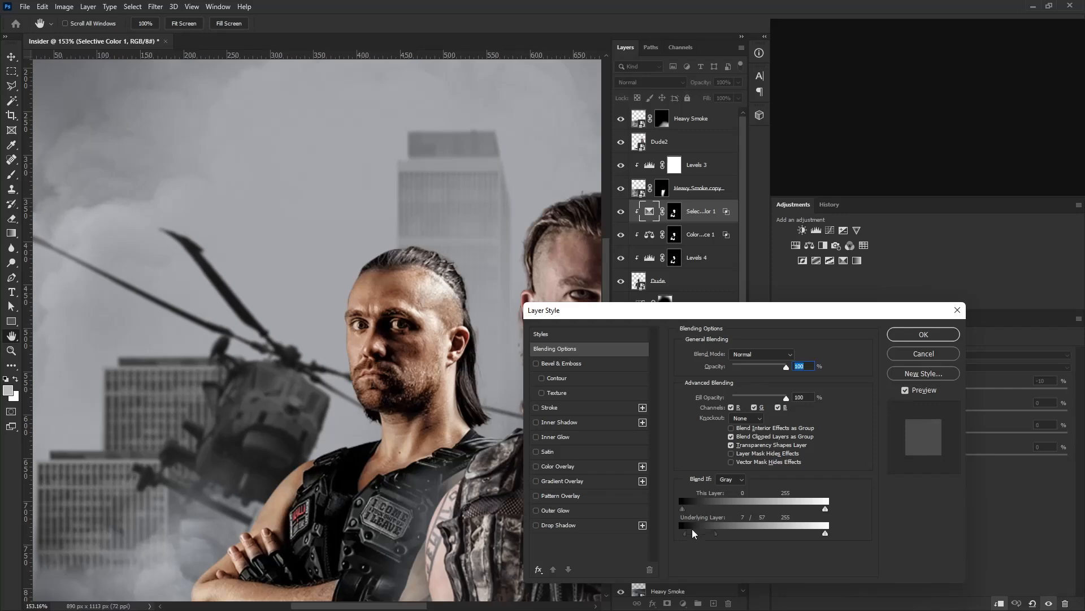
pyautogui.click(935, 338)
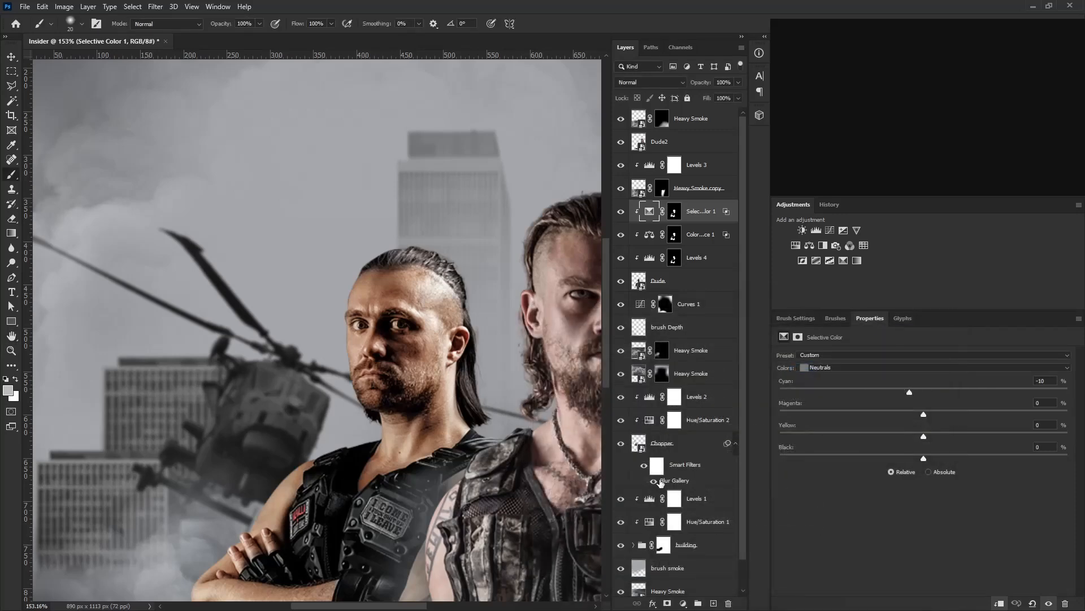
# Paint black over the rear man's eyes on the Color Balance 1 mask with a brush reduced to size 6.
pyautogui.moveTo(408, 331); pyautogui.dragTo(454, 334)
pyautogui.moveTo(388, 307); pyautogui.dragTo(458, 376)
pyautogui.click(674, 234)
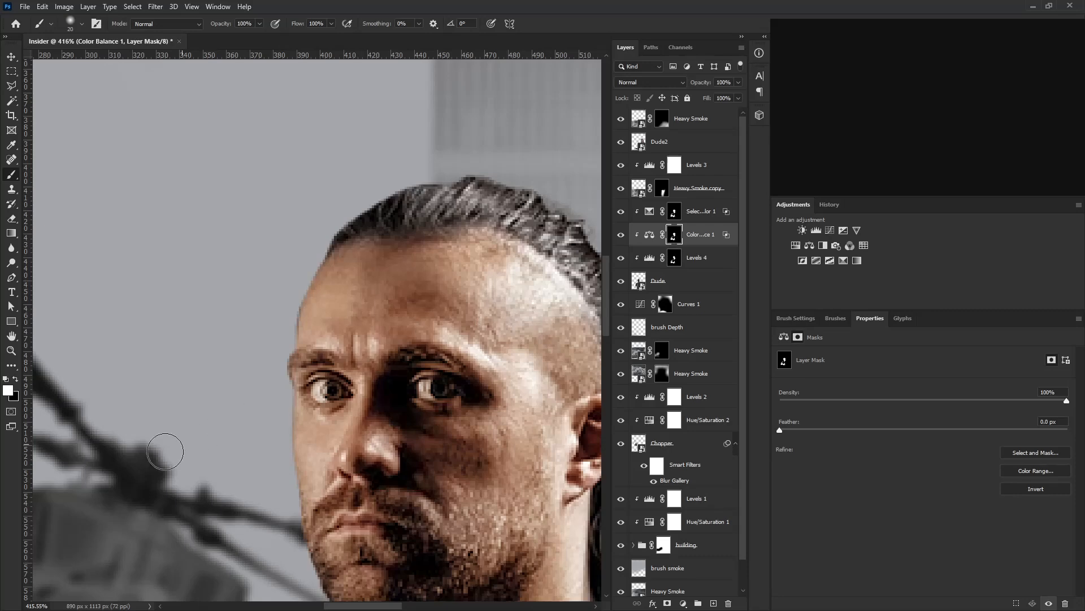
pyautogui.press('[')
pyautogui.press('[')
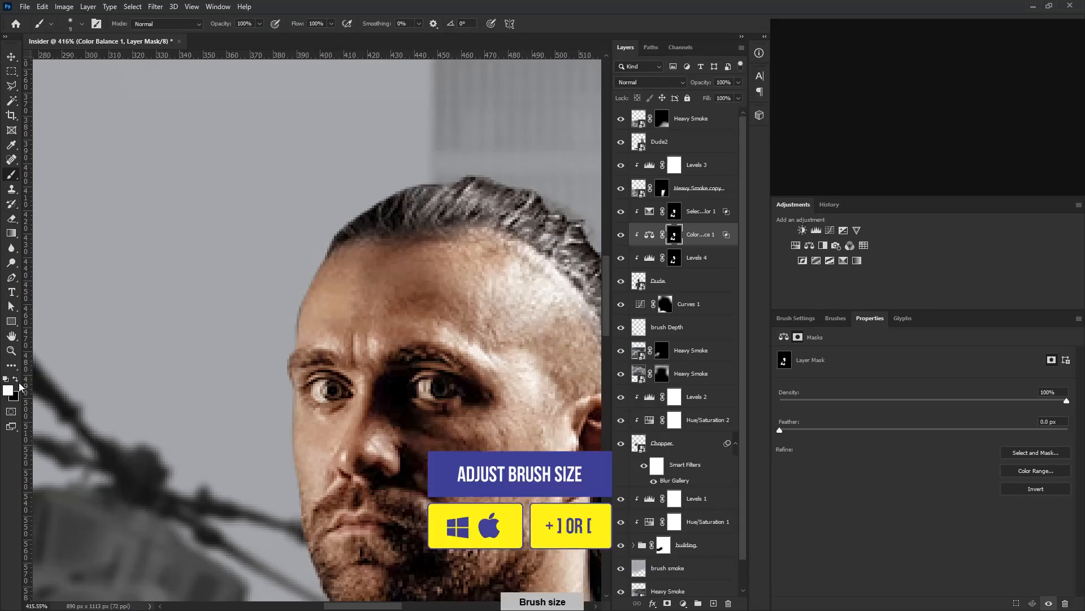
pyautogui.click(15, 379)
pyautogui.press('[')
pyautogui.press('[')
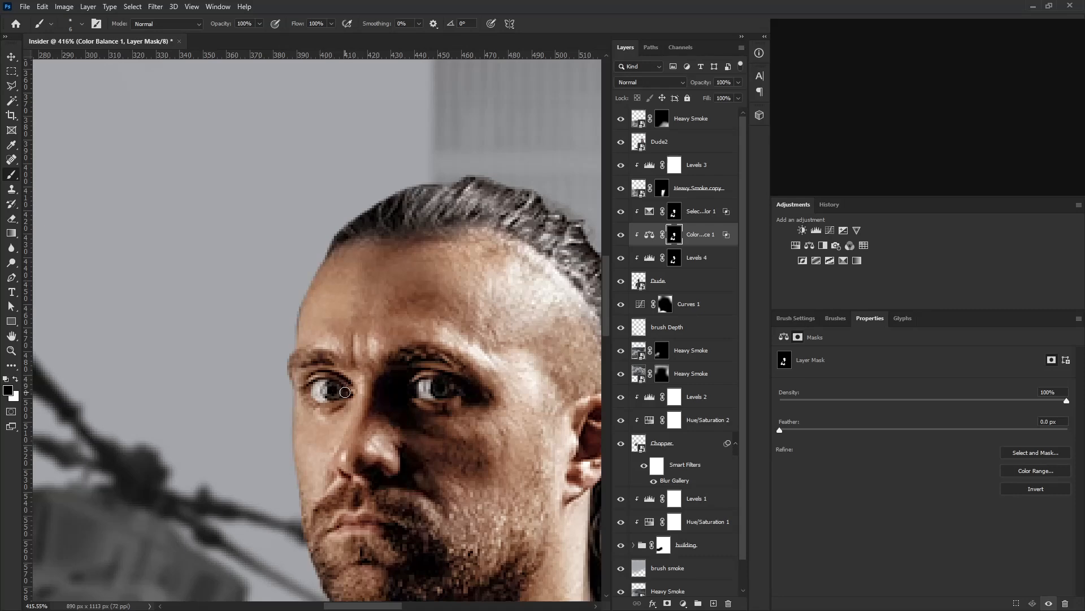
# Paint black over the rear man's eyes on the Selective Color 1 mask.
pyautogui.hotkey('alt', ']')
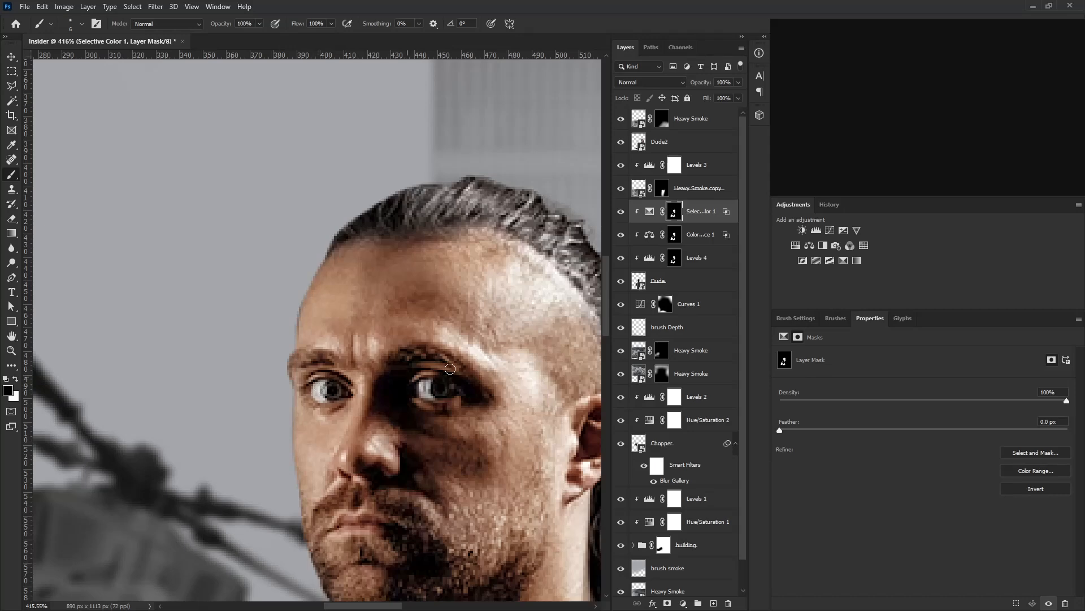
pyautogui.moveTo(554, 316); pyautogui.dragTo(339, 412)
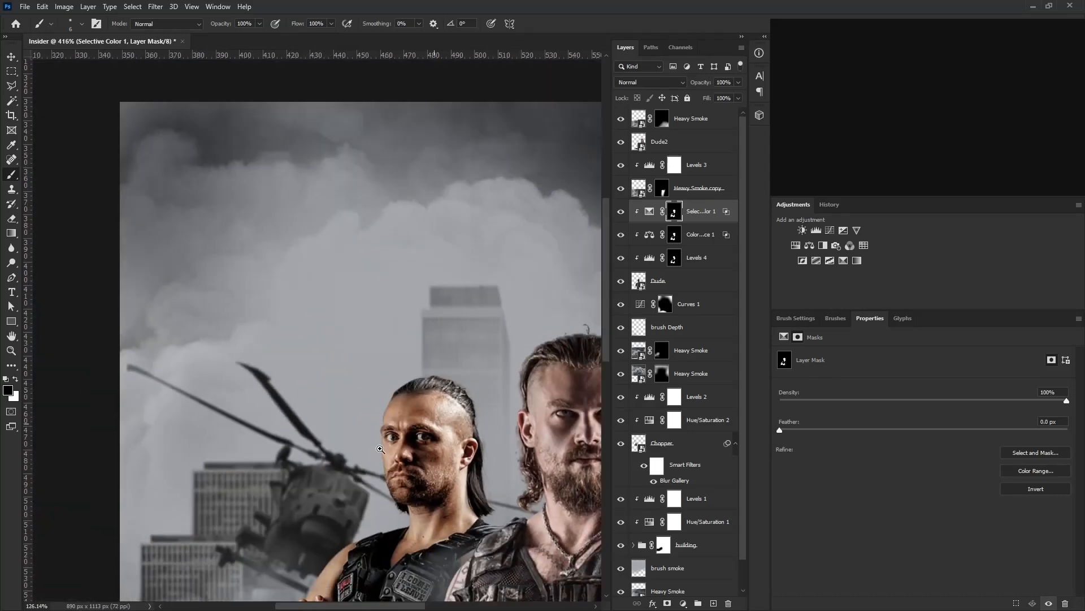
pyautogui.moveTo(480, 469); pyautogui.dragTo(453, 376)
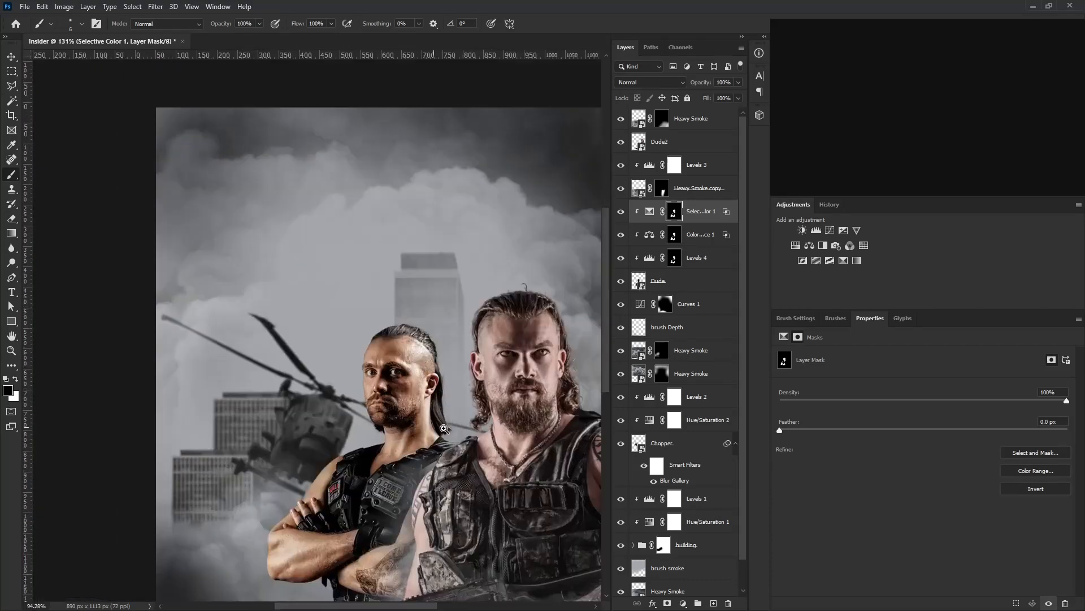
pyautogui.moveTo(518, 334); pyautogui.dragTo(481, 337)
pyautogui.moveTo(359, 283); pyautogui.dragTo(439, 281)
# Add a Black & White adjustment above Selective Color 1 and clip it to the Dude layer.
pyautogui.click(701, 210)
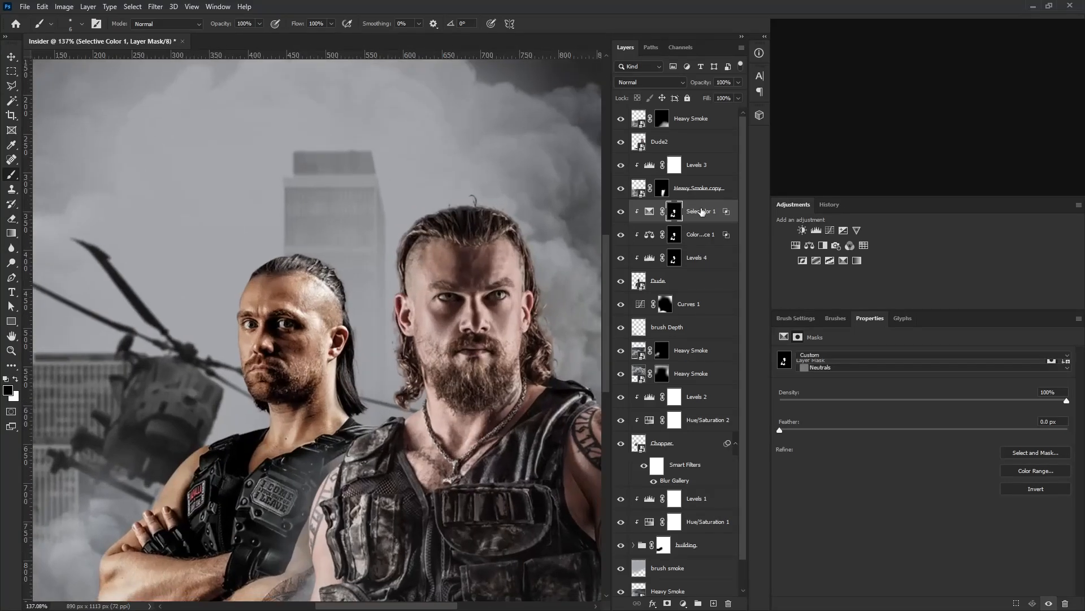
pyautogui.click(823, 245)
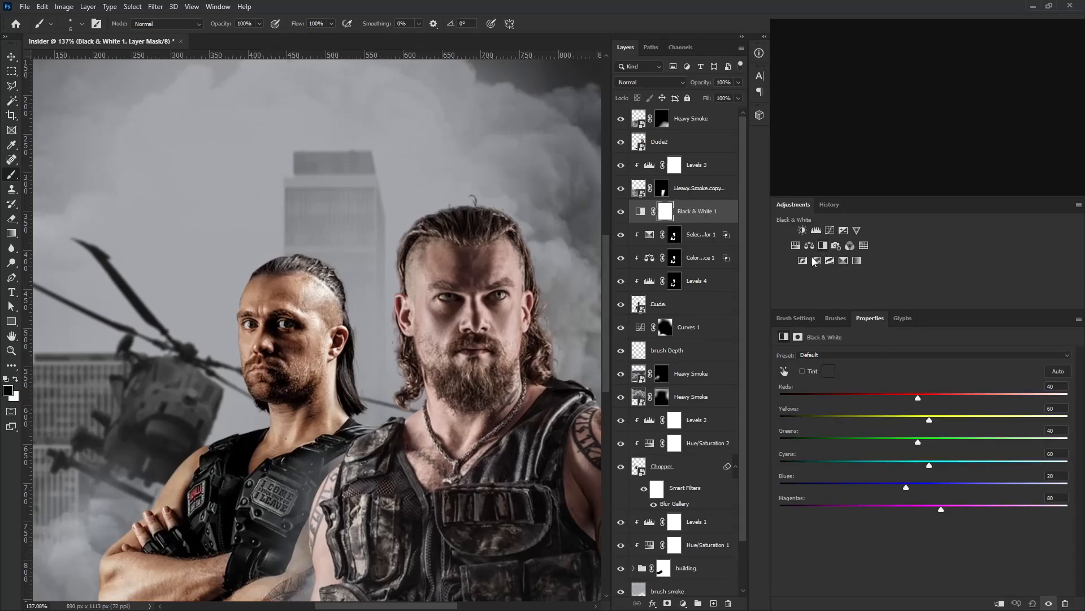
pyautogui.click(998, 604)
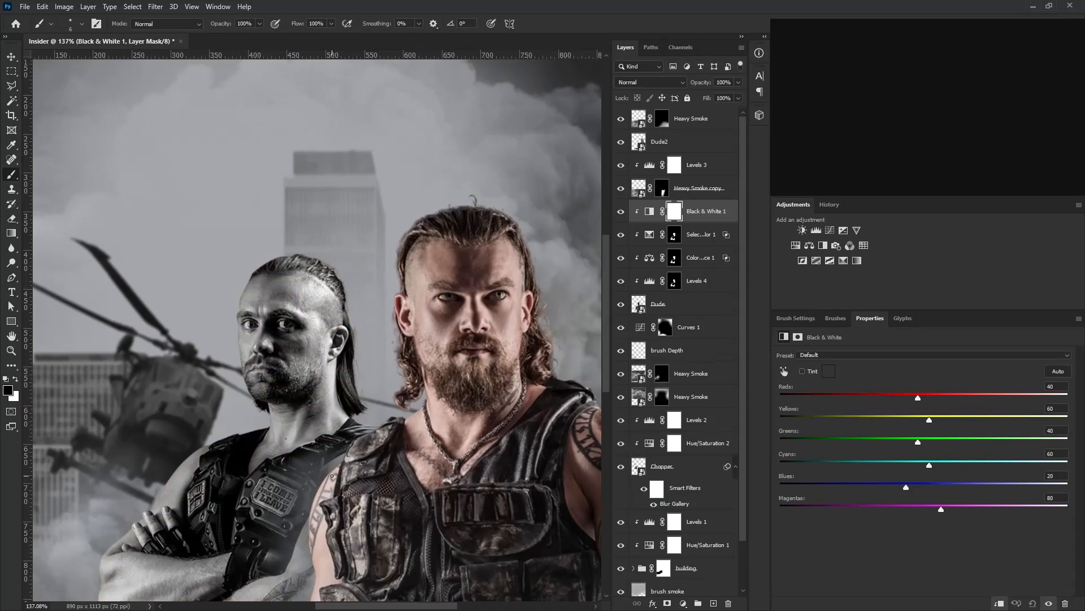
# Set the Black & White adjustment's Reds to -2 and Yellows to 94, and change its blend mode to Soft Light.
pyautogui.moveTo(917, 400); pyautogui.dragTo(899, 404)
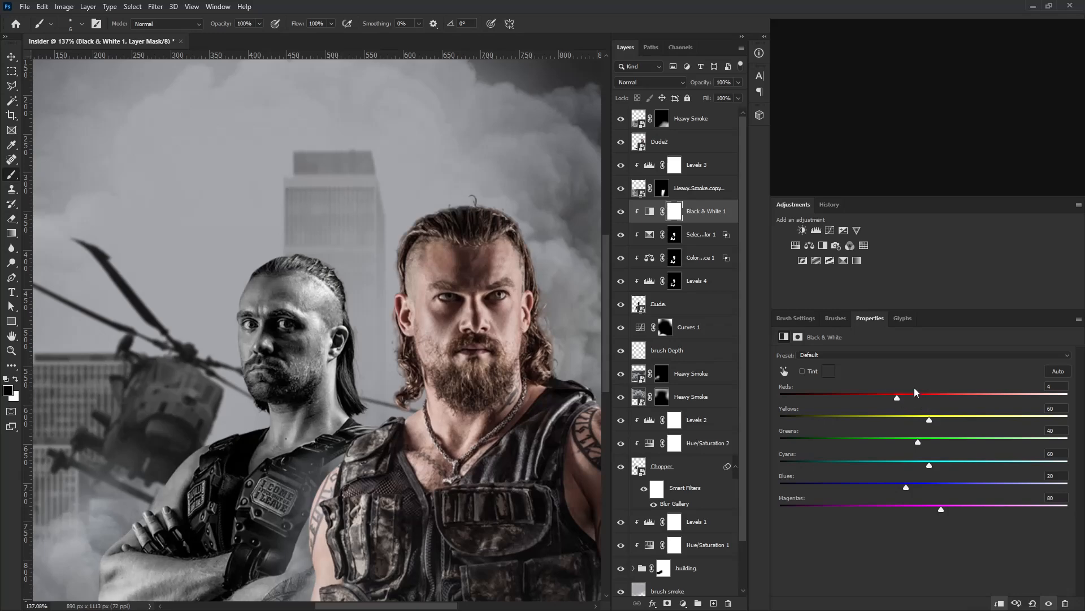
pyautogui.moveTo(895, 402); pyautogui.dragTo(894, 402)
pyautogui.click(656, 82)
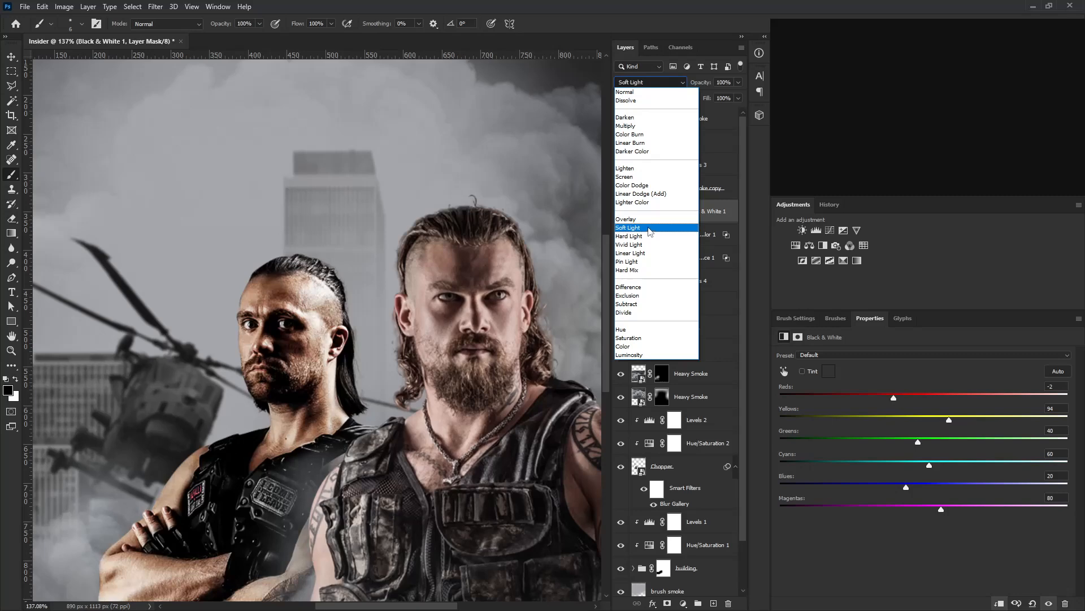
pyautogui.click(649, 229)
# Limit Black & White 1 to the shadows with Blend If Gray by lowering and splitting the Underlying Layer's highlight slider.
pyautogui.doubleClick(730, 211)
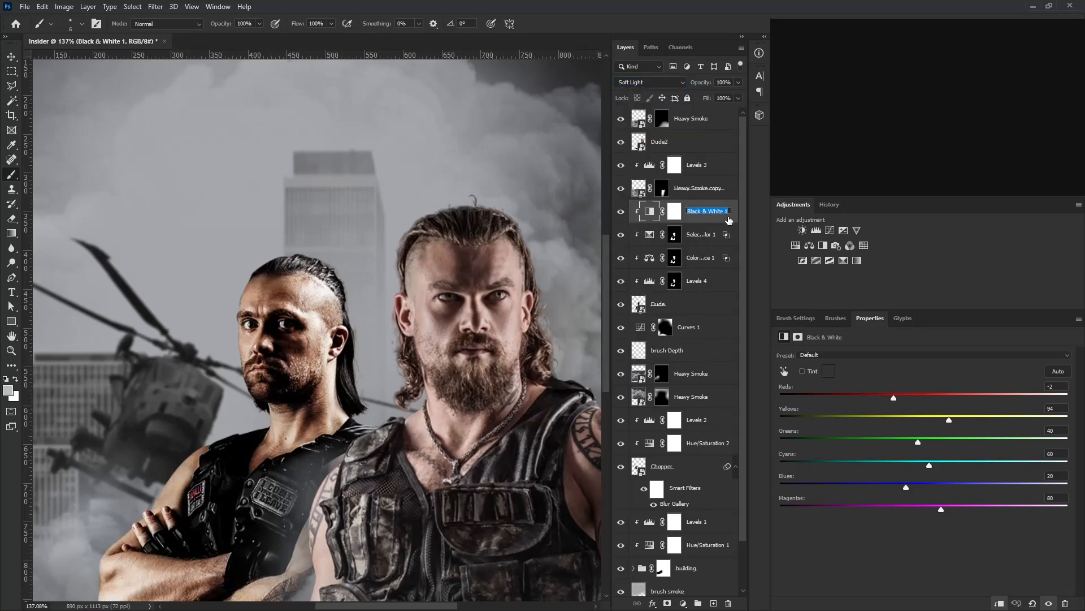
pyautogui.press('Return')
pyautogui.doubleClick(735, 221)
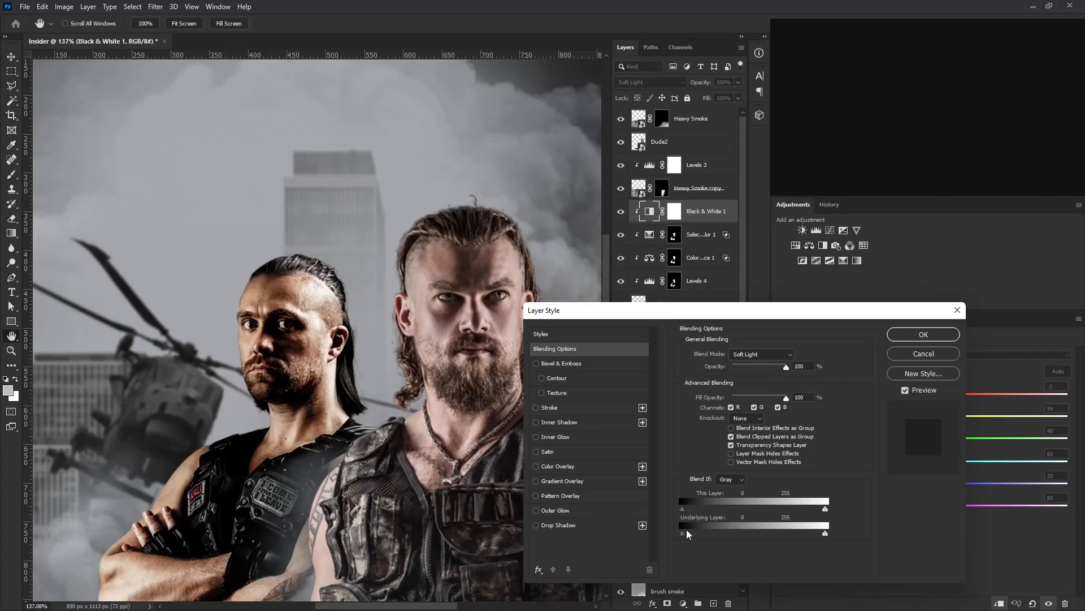
pyautogui.moveTo(825, 533); pyautogui.dragTo(701, 535)
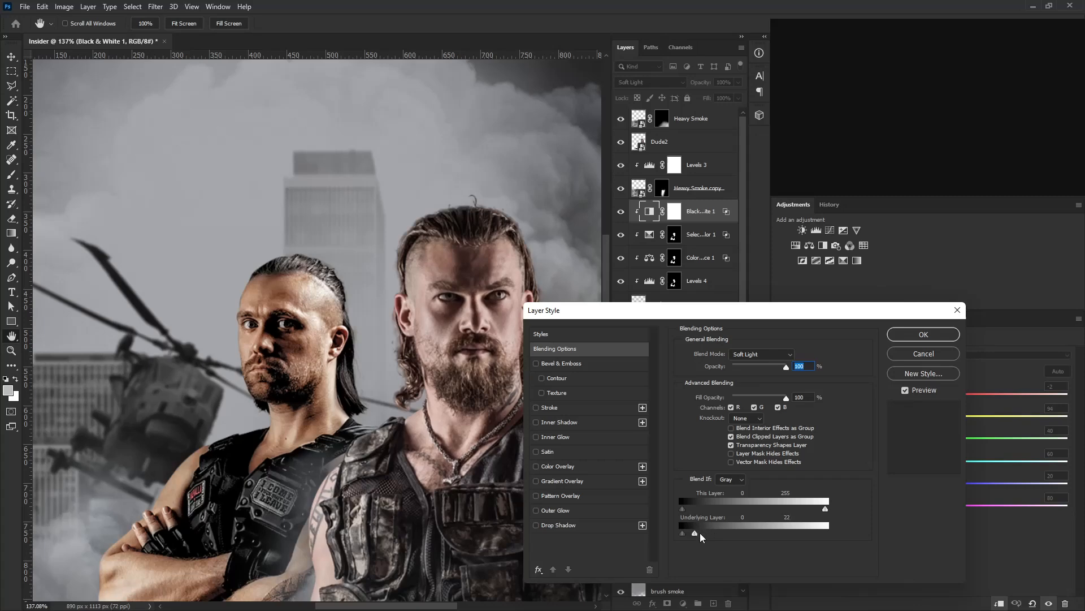
pyautogui.press('alt')
pyautogui.keyDown('alt'); pyautogui.click(696, 535); pyautogui.keyUp('alt')
pyautogui.moveTo(693, 533); pyautogui.dragTo(674, 534)
pyautogui.moveTo(720, 537); pyautogui.dragTo(719, 536)
pyautogui.click(917, 334)
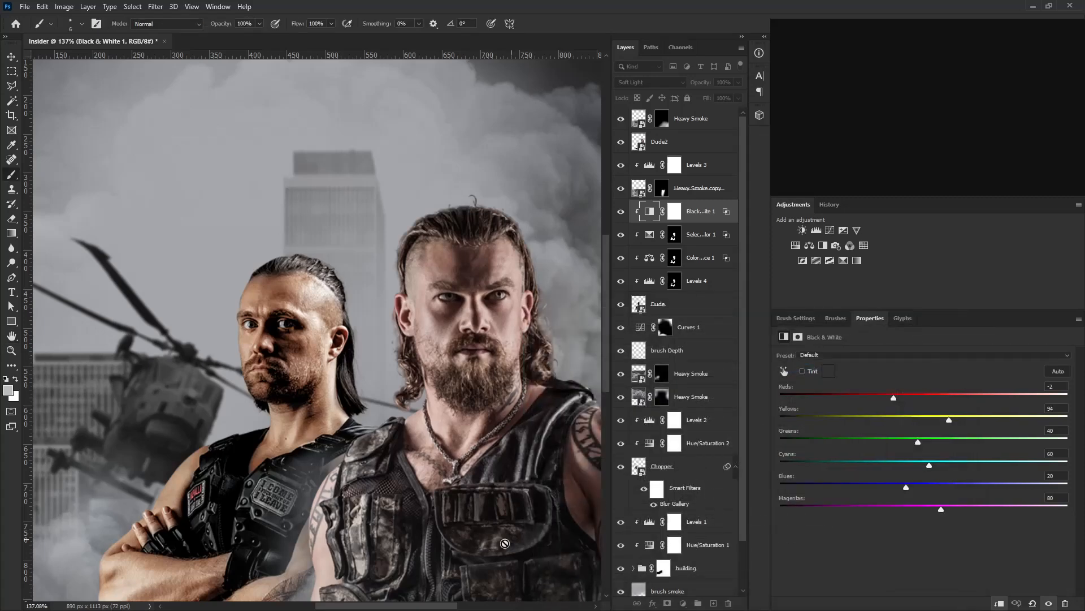
# Compare the image with Black & White 1 hidden and shown, and set that layer's opacity to 53%.
pyautogui.click(621, 212)
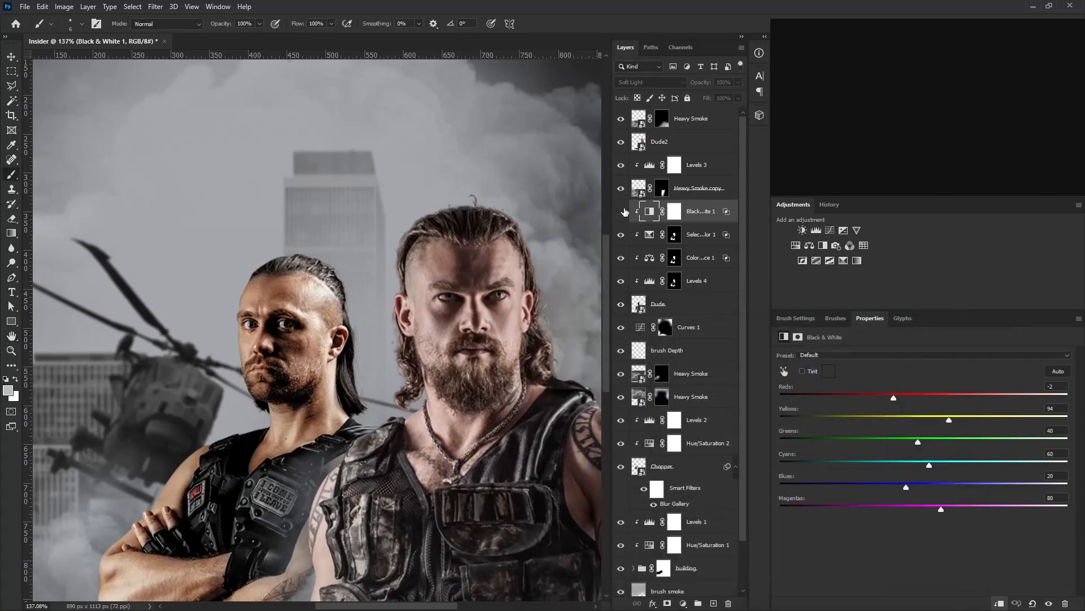
pyautogui.click(622, 212)
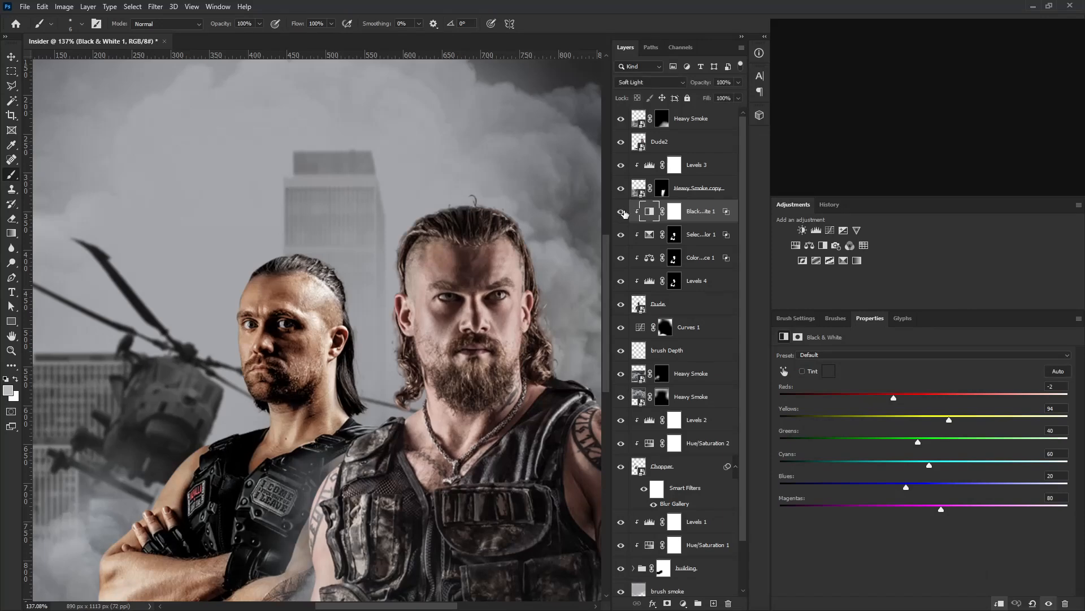
pyautogui.click(738, 98)
pyautogui.click(668, 281)
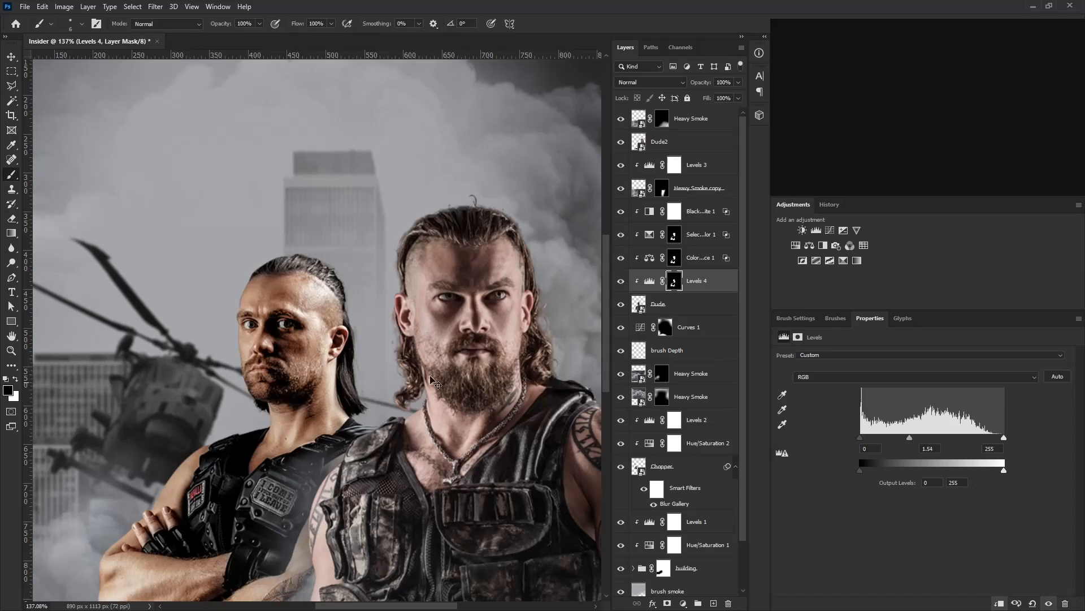
pyautogui.scroll(-4, 498, 346)
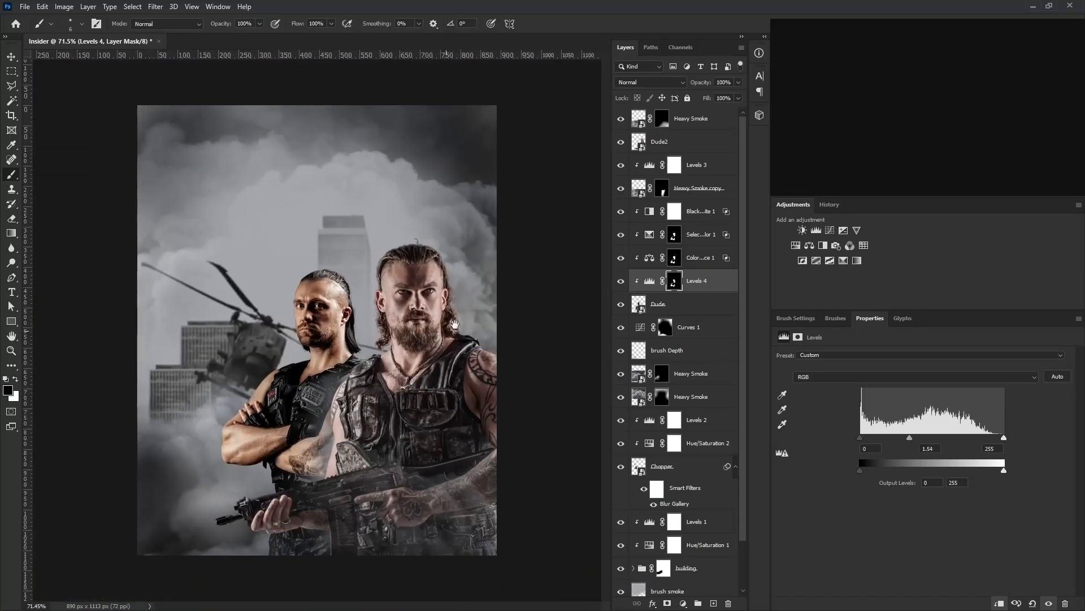
pyautogui.scroll(4, 424, 286)
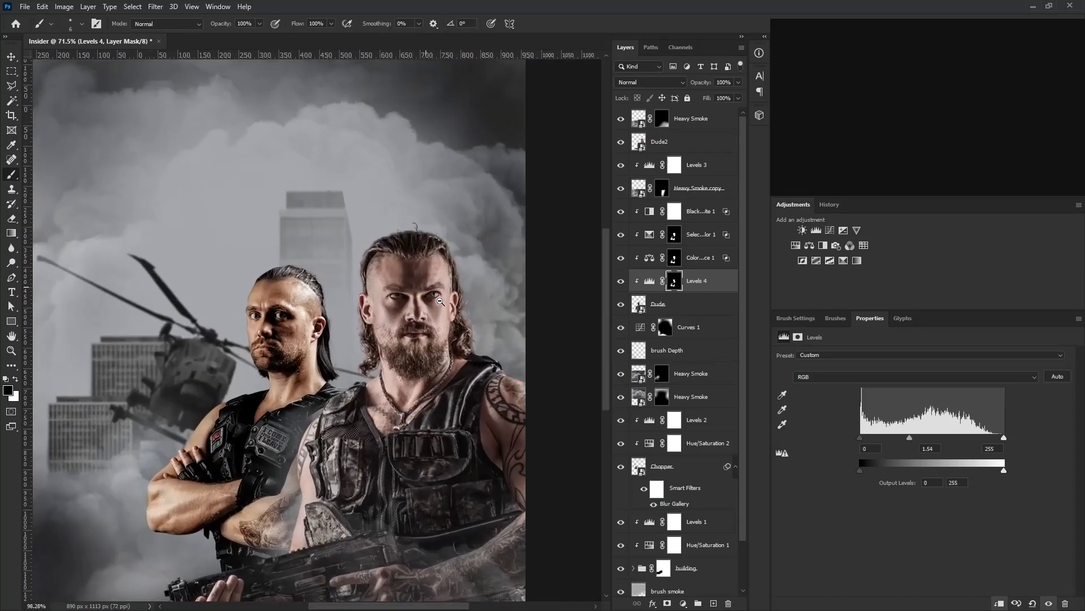
# Duplicate the four adjustment layers from Black & White 1 down to Levels 4 and move the copies directly above Dude2.
pyautogui.click(700, 258)
pyautogui.click(697, 214)
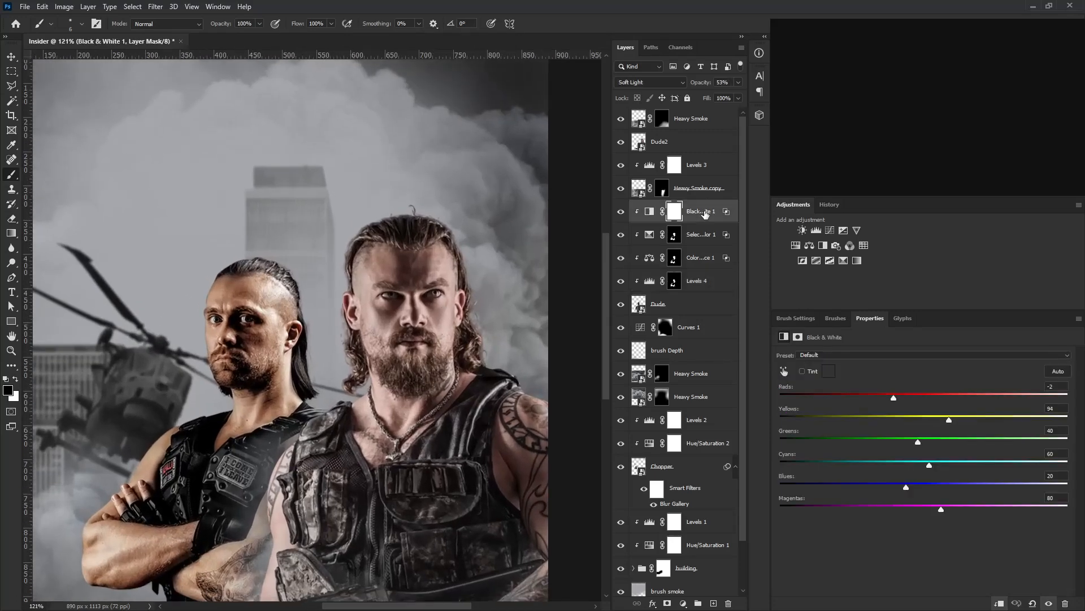
pyautogui.keyDown('shift'); pyautogui.click(706, 283); pyautogui.keyUp('shift')
pyautogui.moveTo(706, 283); pyautogui.dragTo(714, 602)
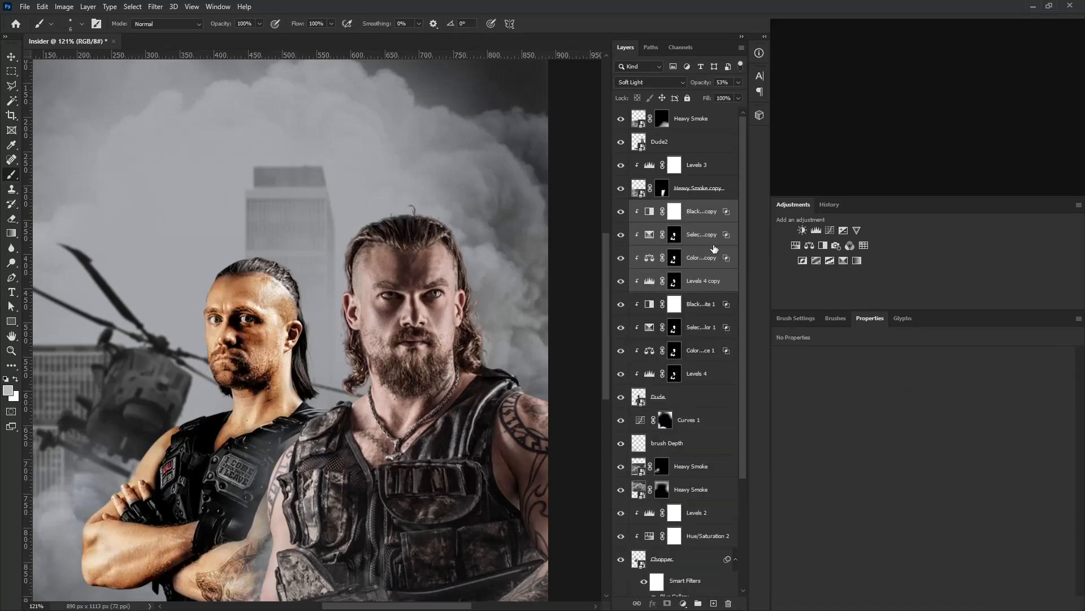
pyautogui.moveTo(704, 244); pyautogui.dragTo(702, 133)
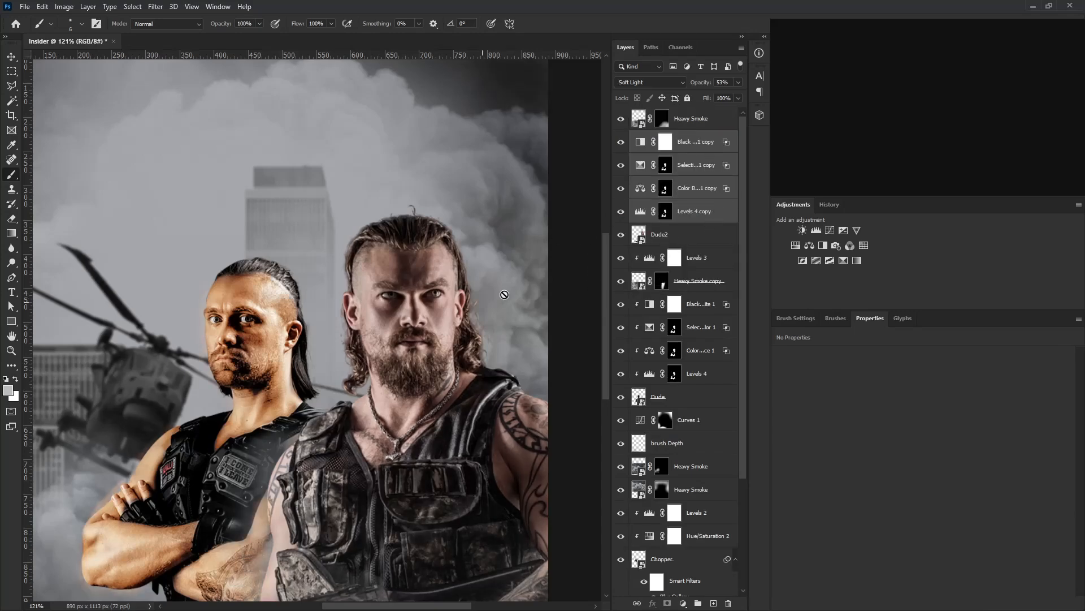
# Clip the copied Levels, Color Balance, Selective Color and Black & White adjustments to Dude2.
pyautogui.keyDown('alt'); pyautogui.click(702, 222); pyautogui.keyUp('alt')
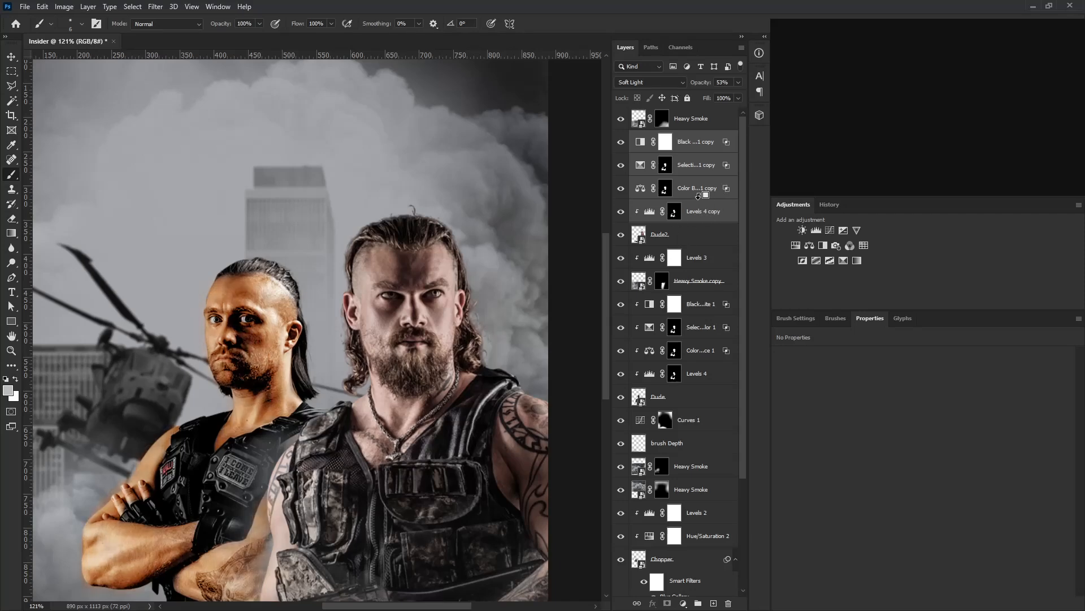
pyautogui.keyDown('alt'); pyautogui.click(703, 199); pyautogui.keyUp('alt')
pyautogui.keyDown('alt'); pyautogui.click(694, 176); pyautogui.keyUp('alt')
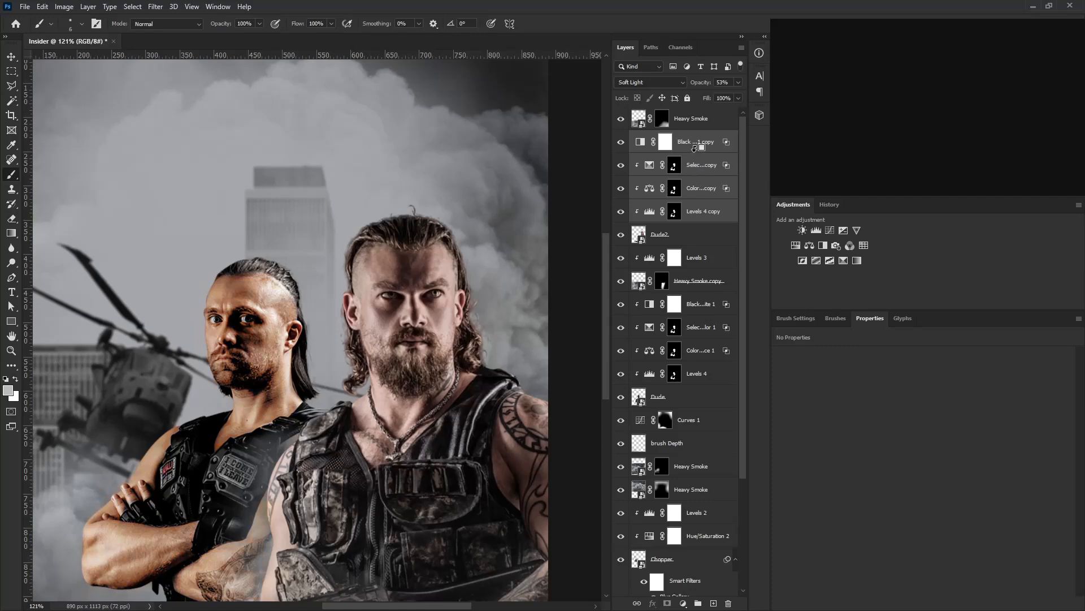
pyautogui.keyDown('alt'); pyautogui.click(695, 148); pyautogui.keyUp('alt')
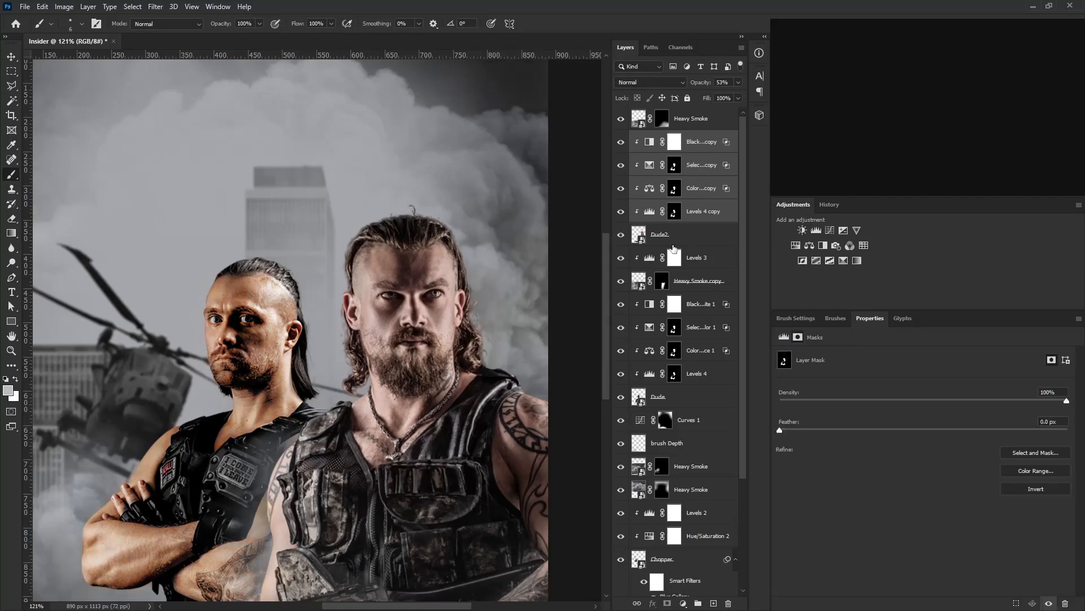
# Fill the layer masks of Levels 4 copy, Color Balance 1 copy and Selective Color 1 copy with black.
pyautogui.click(691, 217)
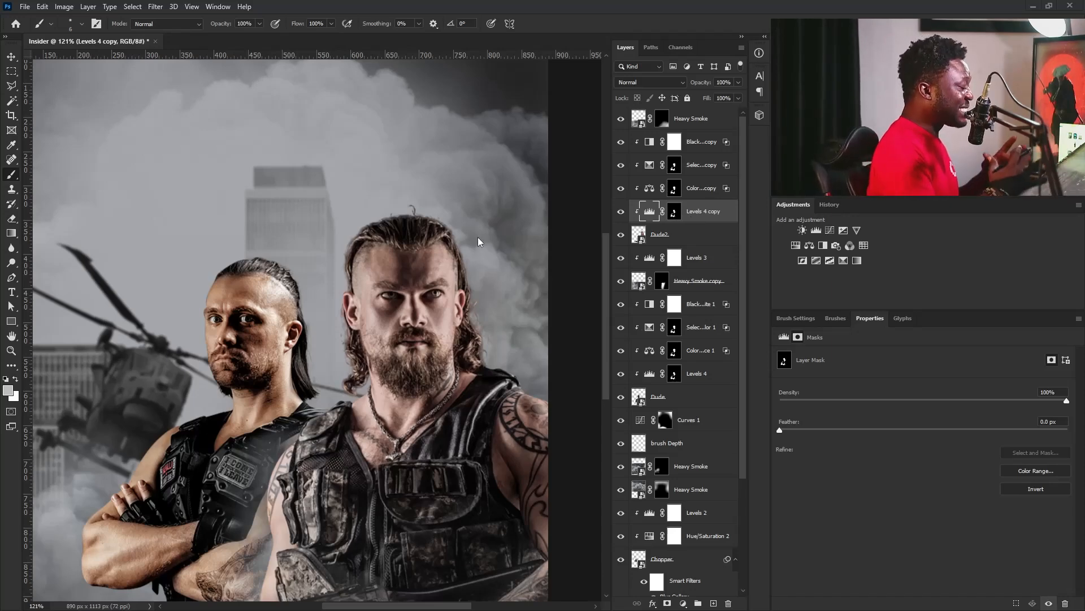
pyautogui.click(674, 213)
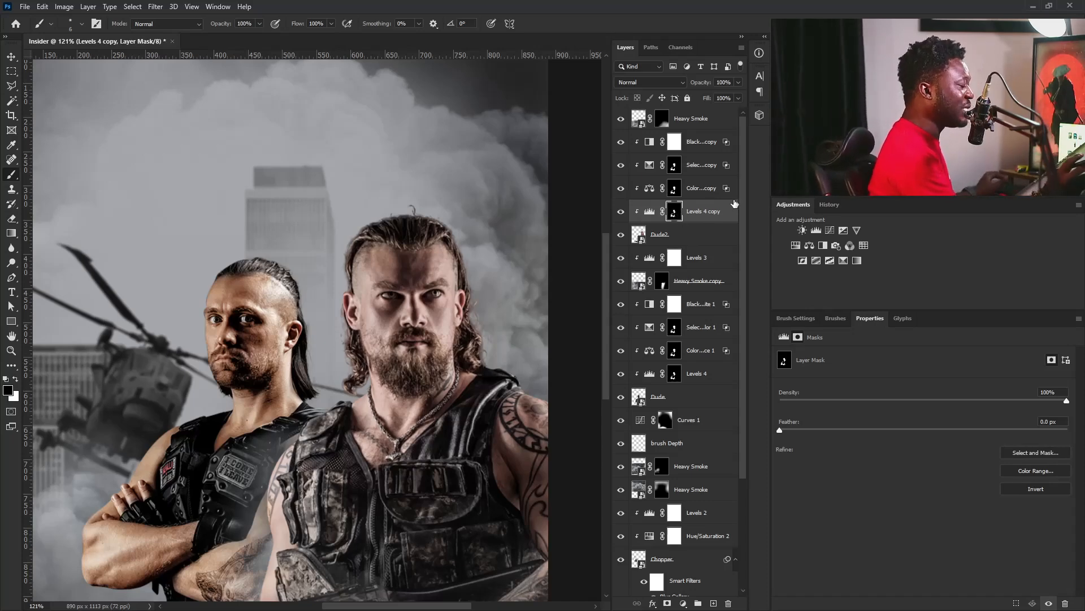
pyautogui.click(674, 169)
pyautogui.click(675, 191)
pyautogui.click(677, 210)
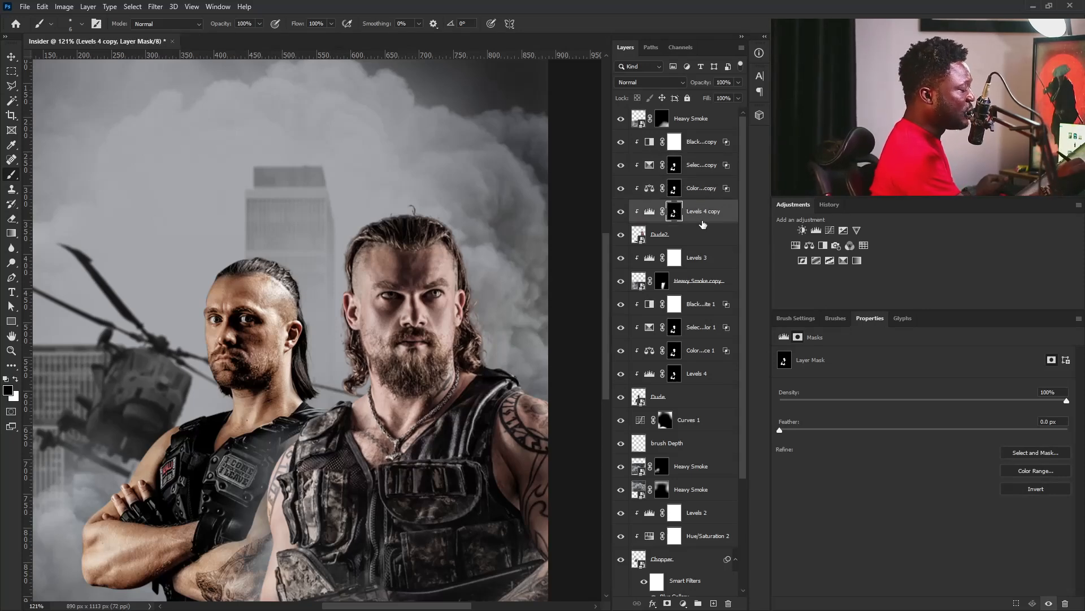
pyautogui.hotkey('alt', 'BackSpace')
pyautogui.rightClick(683, 189)
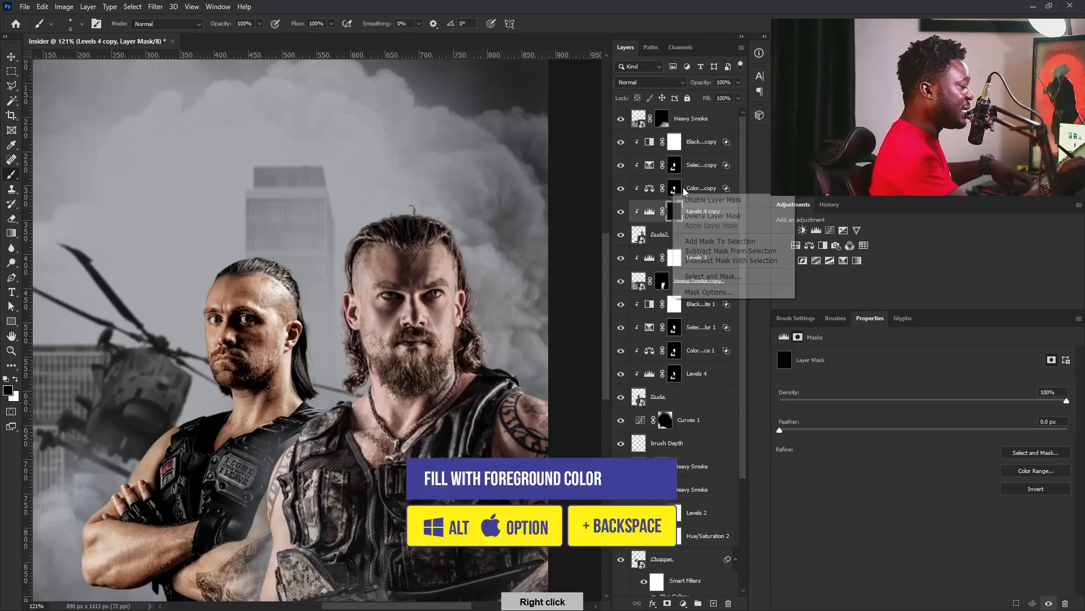
pyautogui.click(680, 182)
pyautogui.hotkey('alt', 'BackSpace')
pyautogui.click(684, 169)
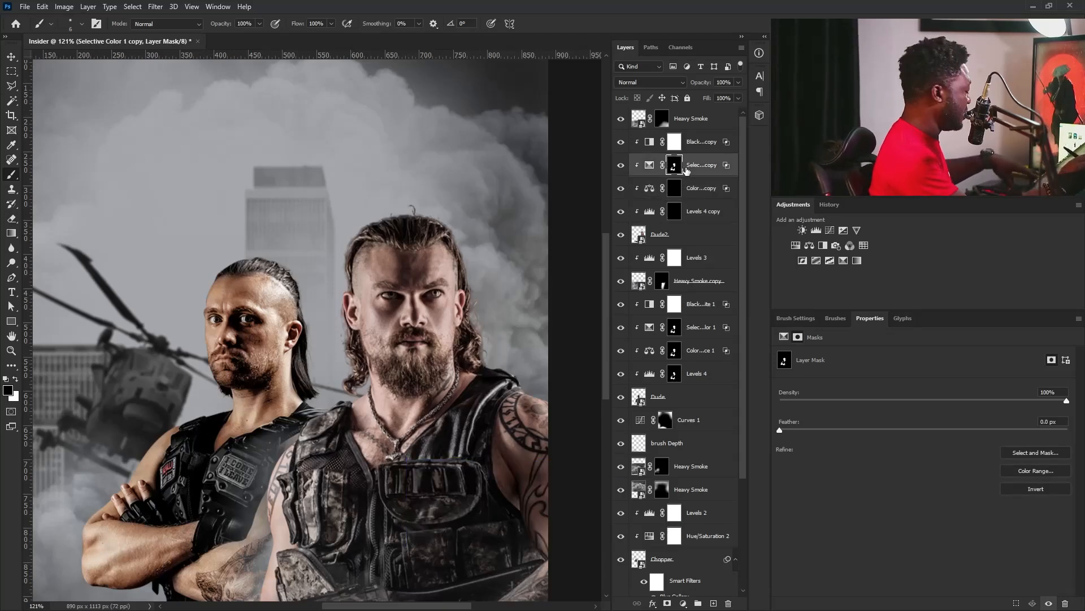
pyautogui.hotkey('alt', 'BackSpace')
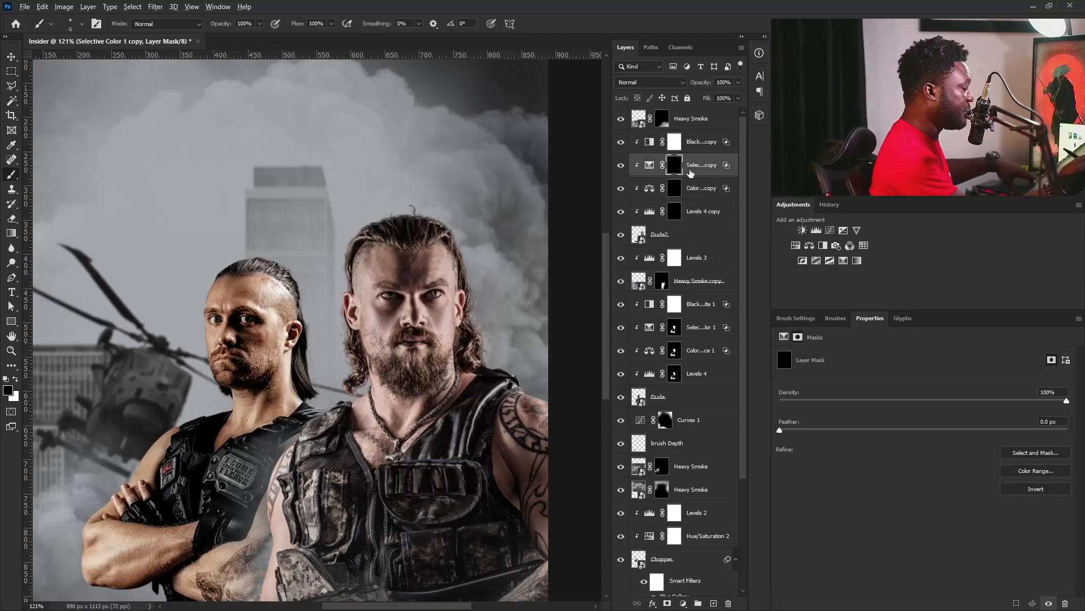
# Target the Color Balance 1 copy mask and set up a soft round brush at 50 px with 0% hardness.
pyautogui.click(674, 210)
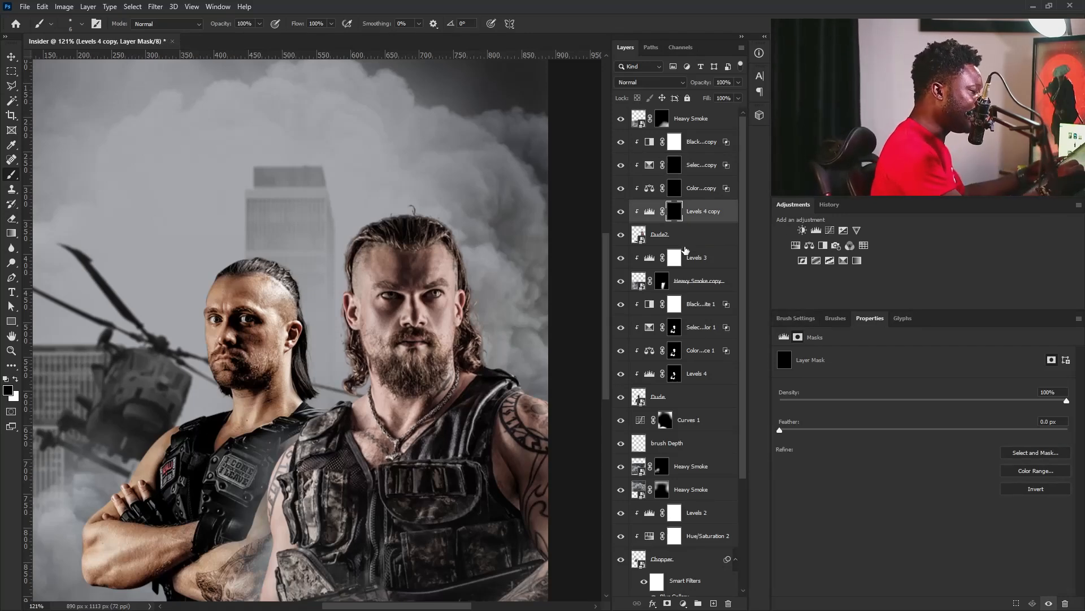
pyautogui.click(674, 190)
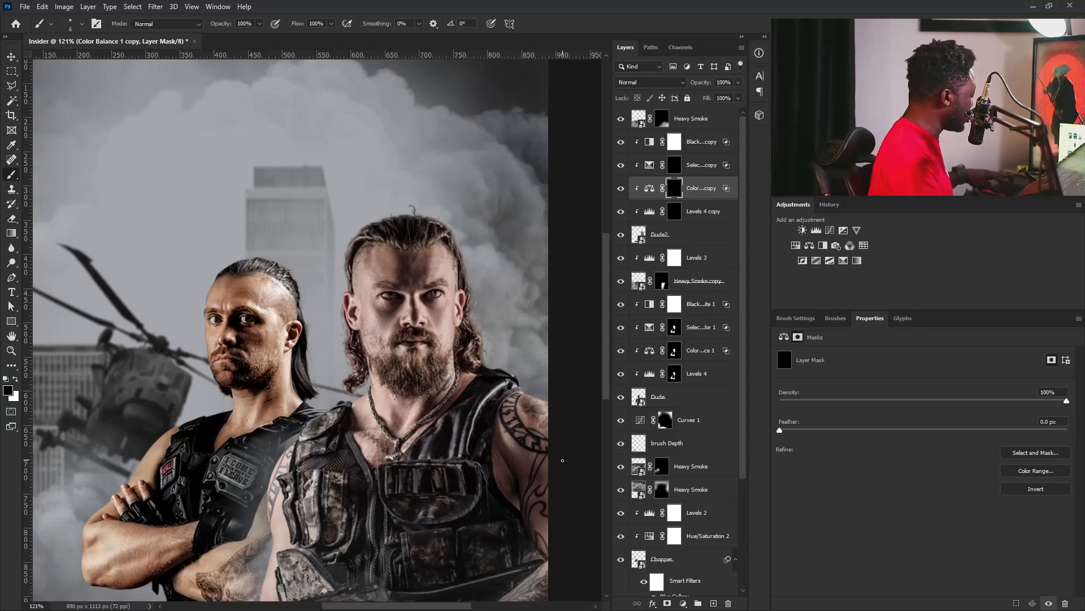
pyautogui.press(']')
pyautogui.press(']')
pyautogui.press(']')
pyautogui.press(']')
pyautogui.press(']')
pyautogui.press(']')
pyautogui.press(']')
pyautogui.press(']')
pyautogui.press(']')
pyautogui.press(']')
pyautogui.press(']')
pyautogui.press(']')
pyautogui.press(']')
pyautogui.press(']')
pyautogui.press(']')
pyautogui.press(']')
pyautogui.press(']')
pyautogui.press(']')
pyautogui.press(']')
pyautogui.click(801, 319)
pyautogui.click(863, 342)
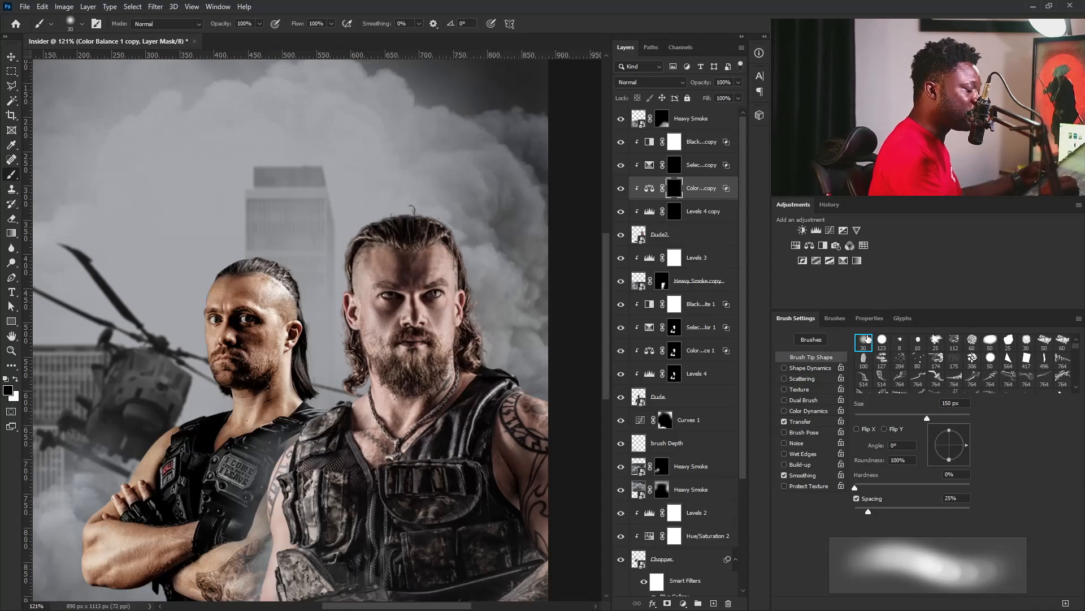
pyautogui.press(']')
pyautogui.press(']')
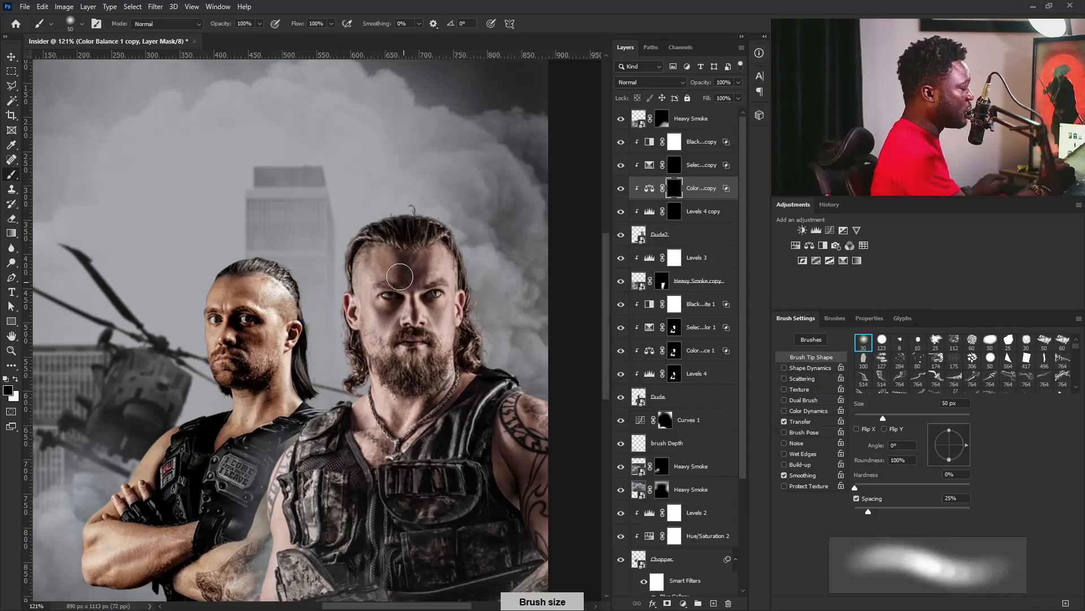
# Paint white over the front man's face and beard on the Color Balance 1 copy mask, reducing the brush from 50 px.
pyautogui.scroll(5, 418, 271)
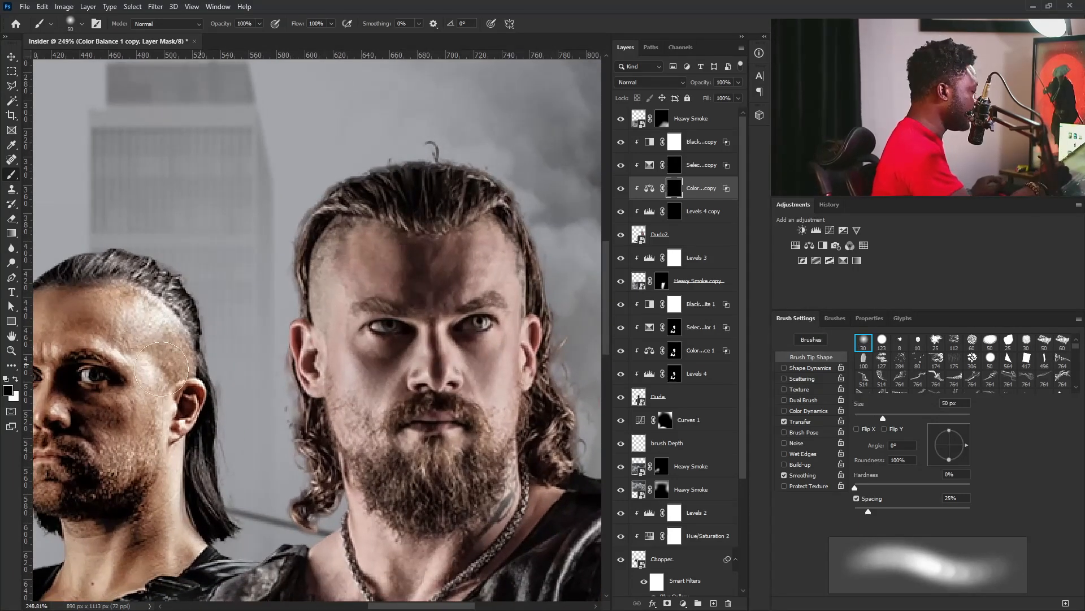
pyautogui.click(15, 379)
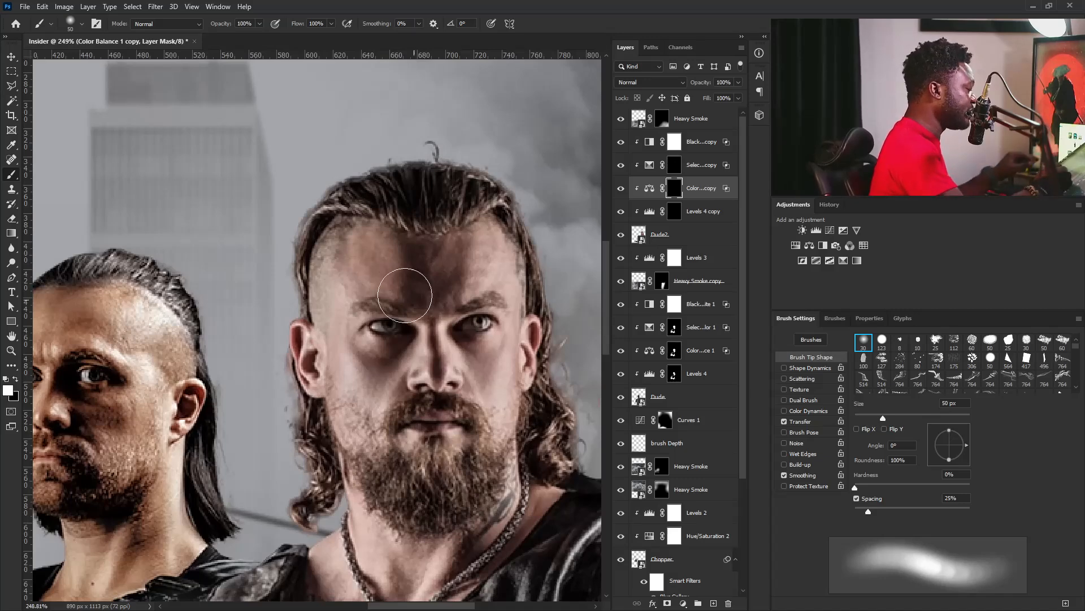
pyautogui.press('[')
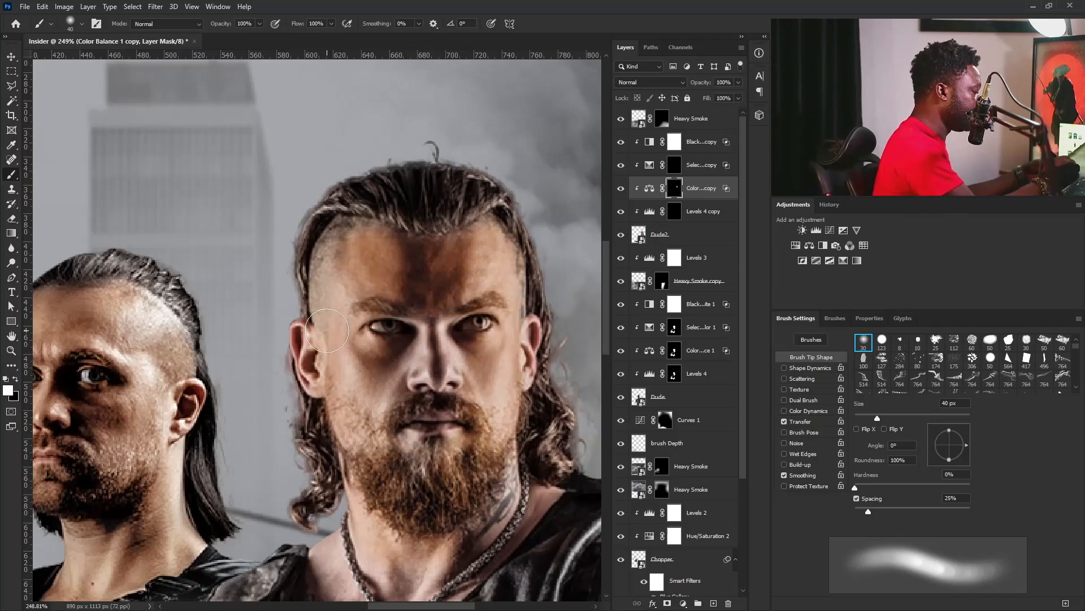
pyautogui.press('[')
pyautogui.press('[')
pyautogui.press('[')
# Paint white over the front man's neck, chest and upper arm beside the vest on the Color Balance 1 copy mask.
pyautogui.scroll(-3, 543, 383)
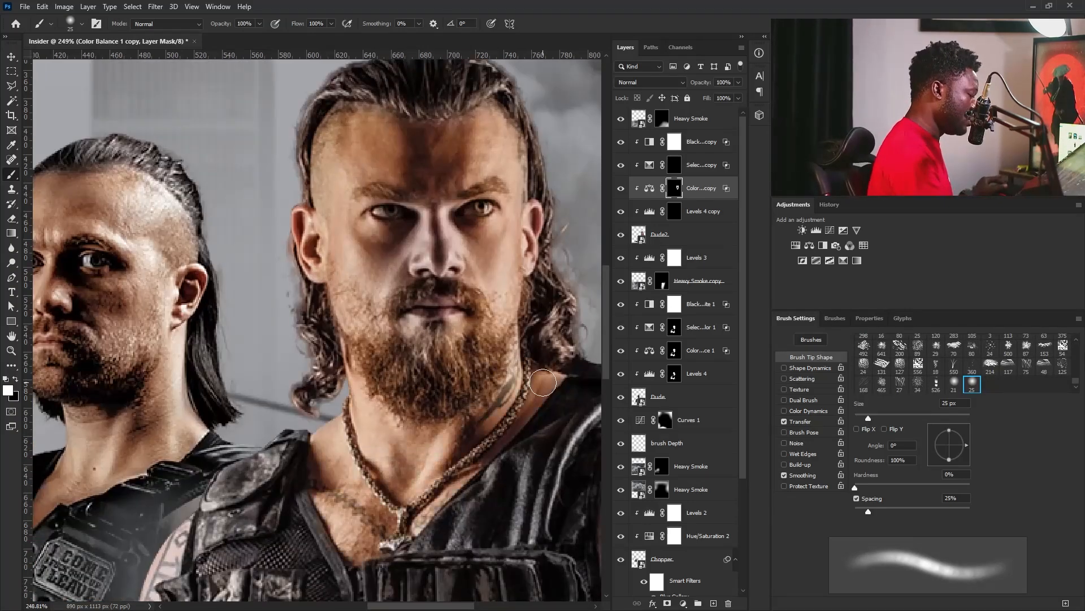
pyautogui.press('[')
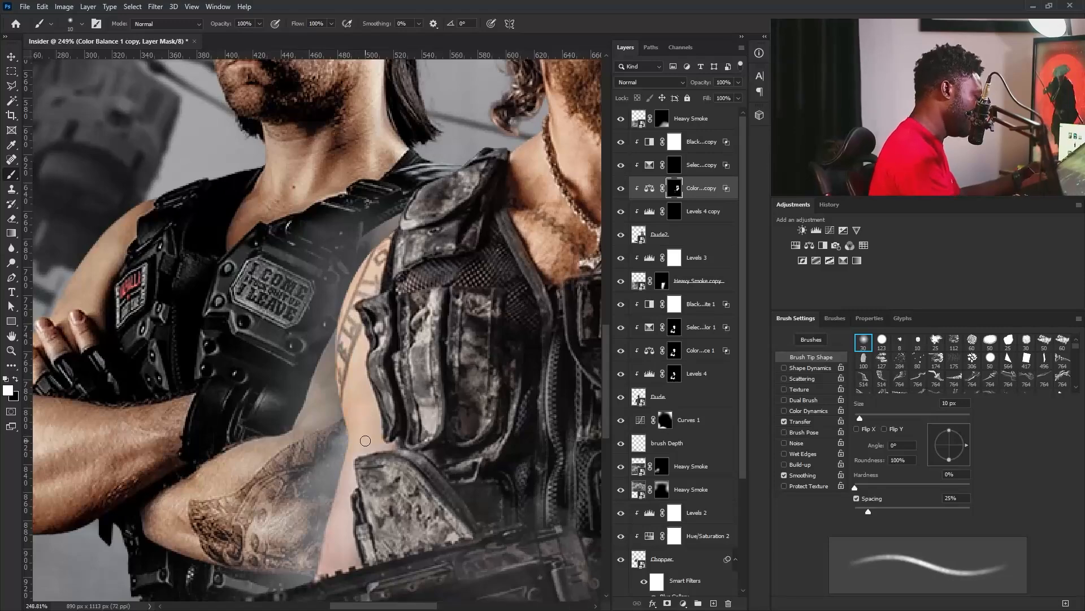
pyautogui.press(']')
pyautogui.press(']')
pyautogui.press(']')
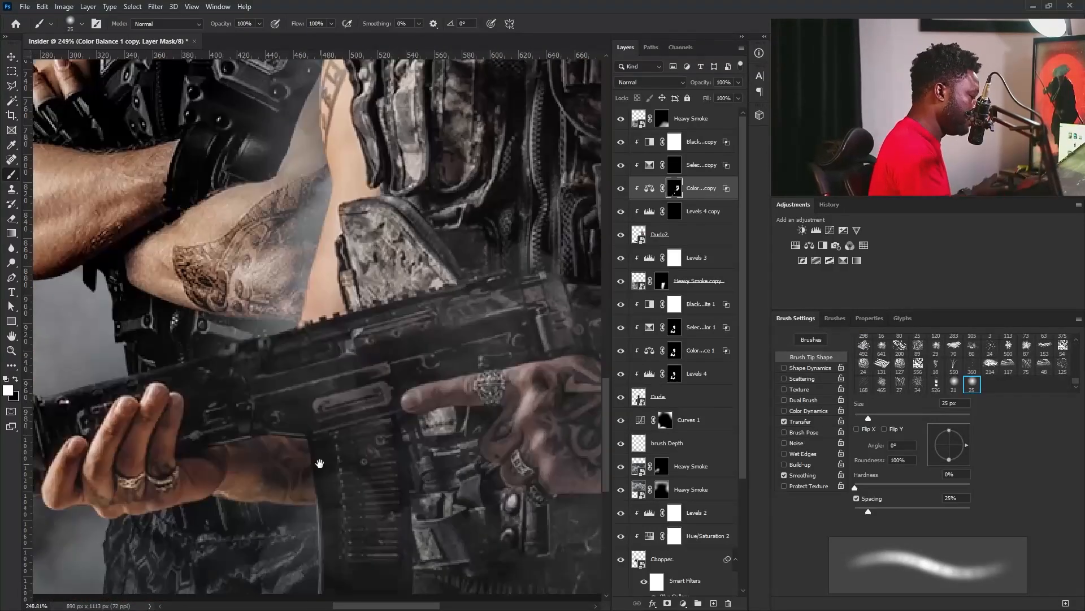
# Paint the front man's hands and tattooed arm into the Color Balance 1 copy mask, and copy that mask to Selective Color 1 copy.
pyautogui.hscroll(3, 317, 460)
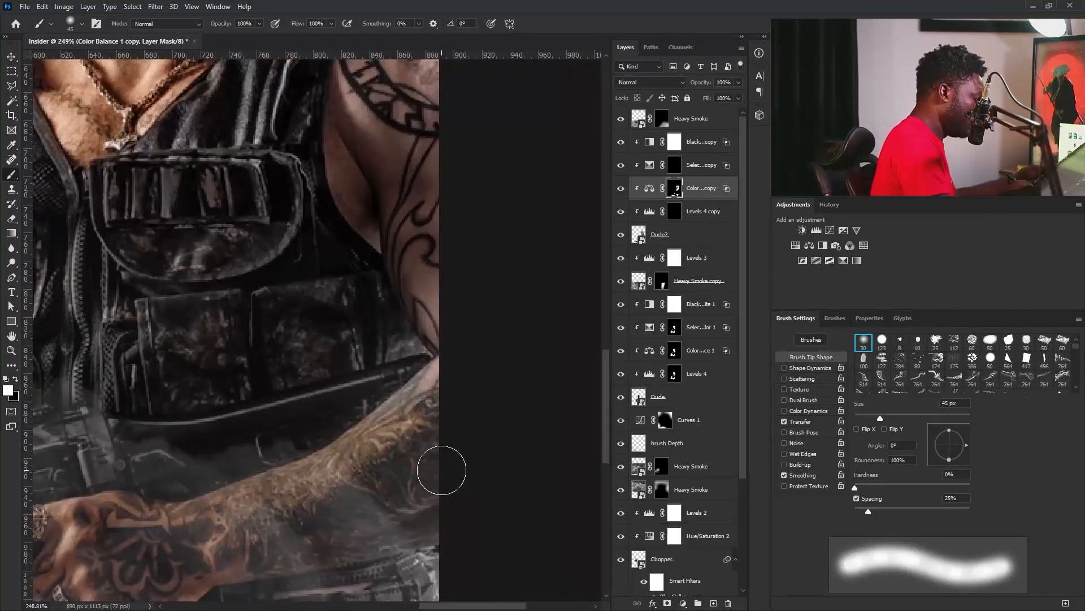
pyautogui.scroll(5, 436, 467)
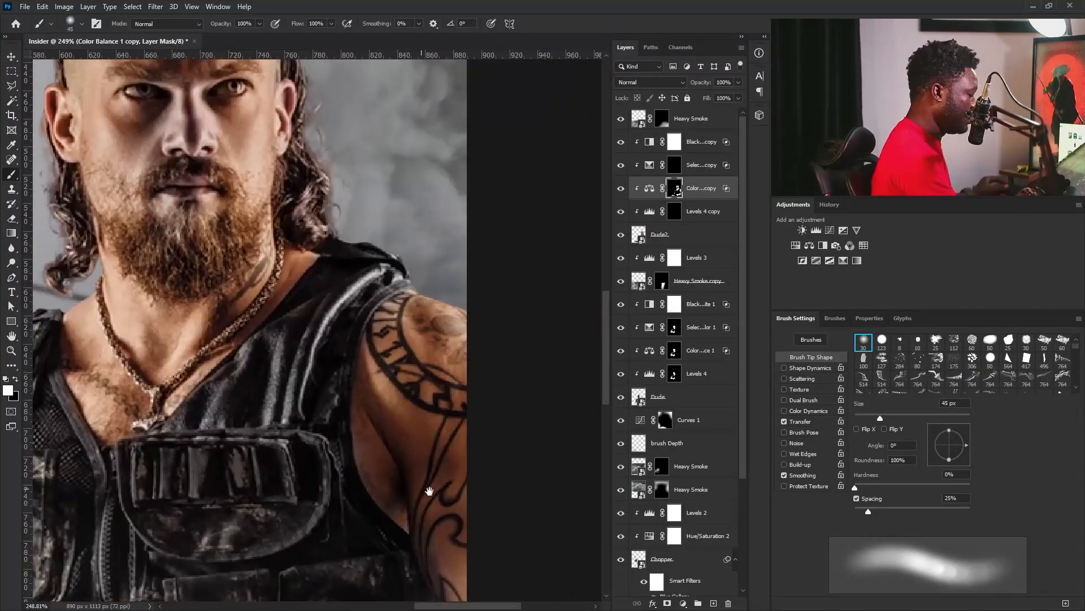
pyautogui.press('[')
pyautogui.press('[')
pyautogui.press('[')
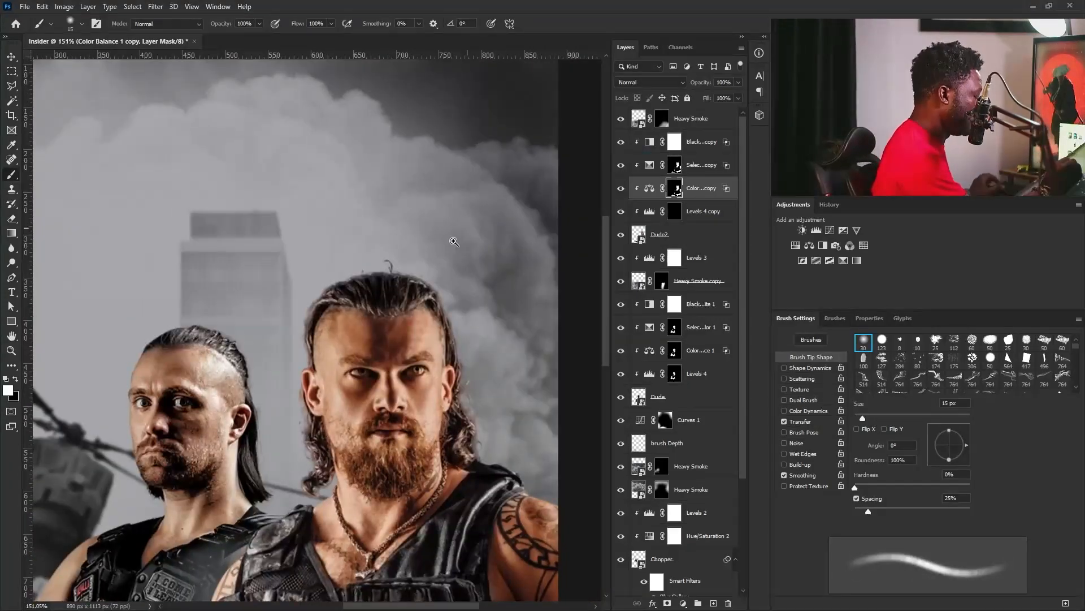
pyautogui.moveTo(454, 241); pyautogui.dragTo(428, 249)
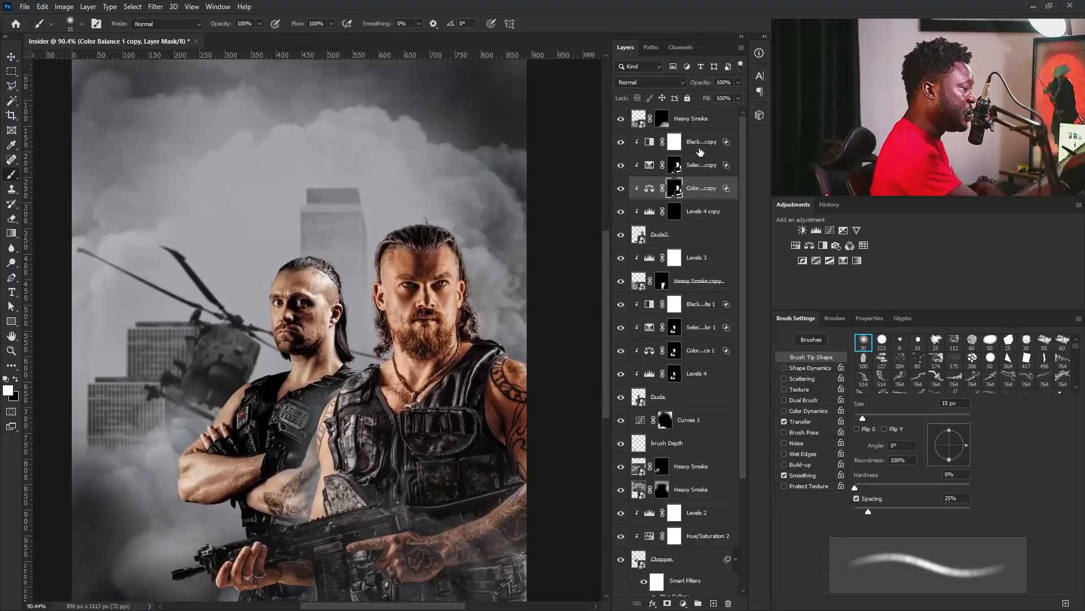
# Set Black & White 1 copy's Reds to -59 and Yellows to 87.
pyautogui.click(700, 148)
pyautogui.click(650, 140)
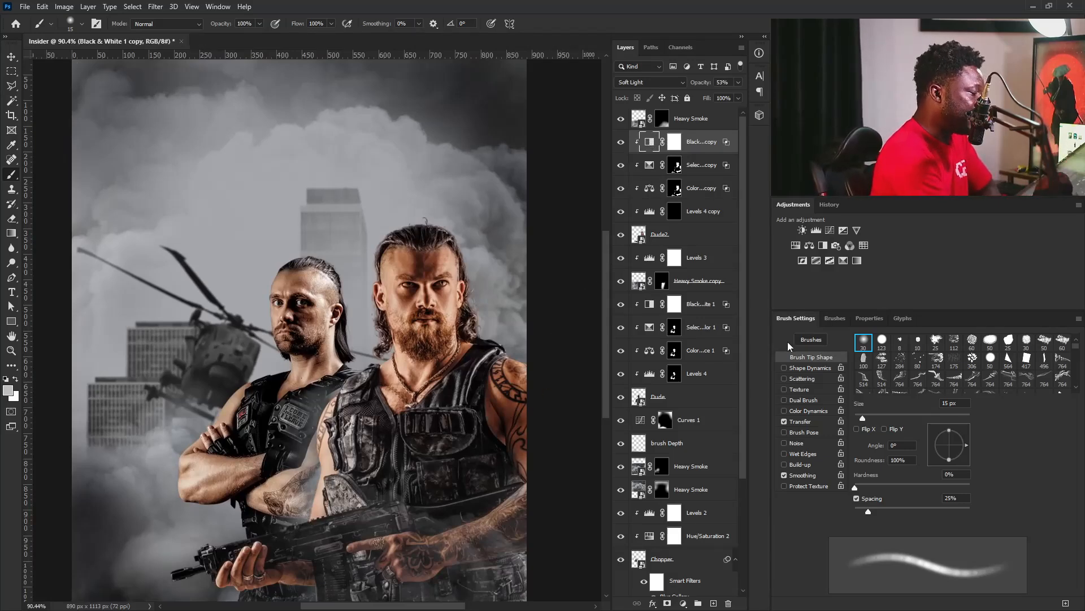
pyautogui.click(871, 319)
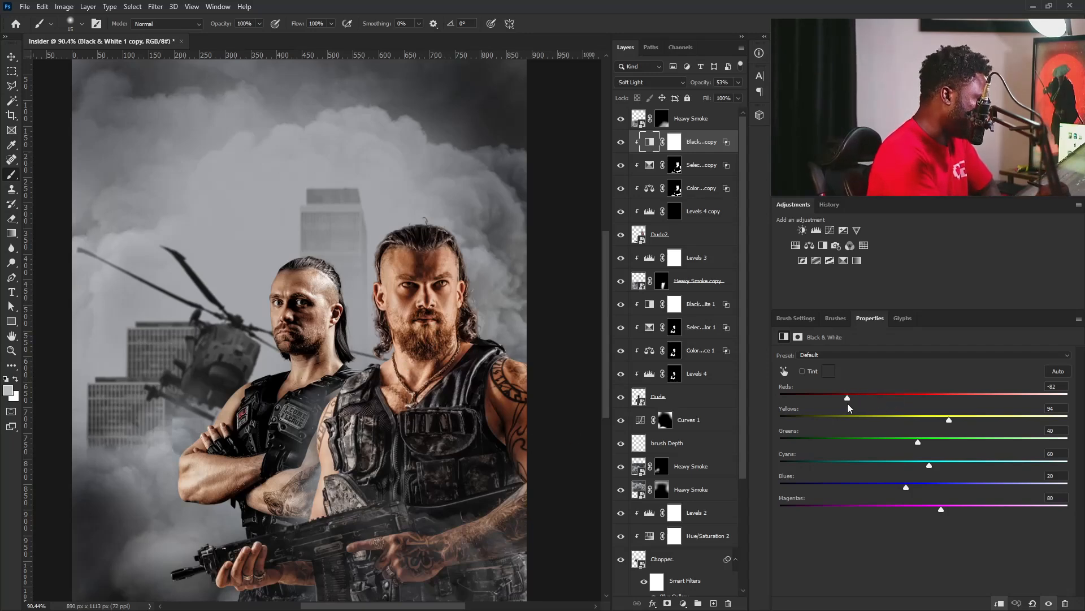
pyautogui.moveTo(864, 398); pyautogui.dragTo(861, 398)
pyautogui.moveTo(950, 419); pyautogui.dragTo(945, 419)
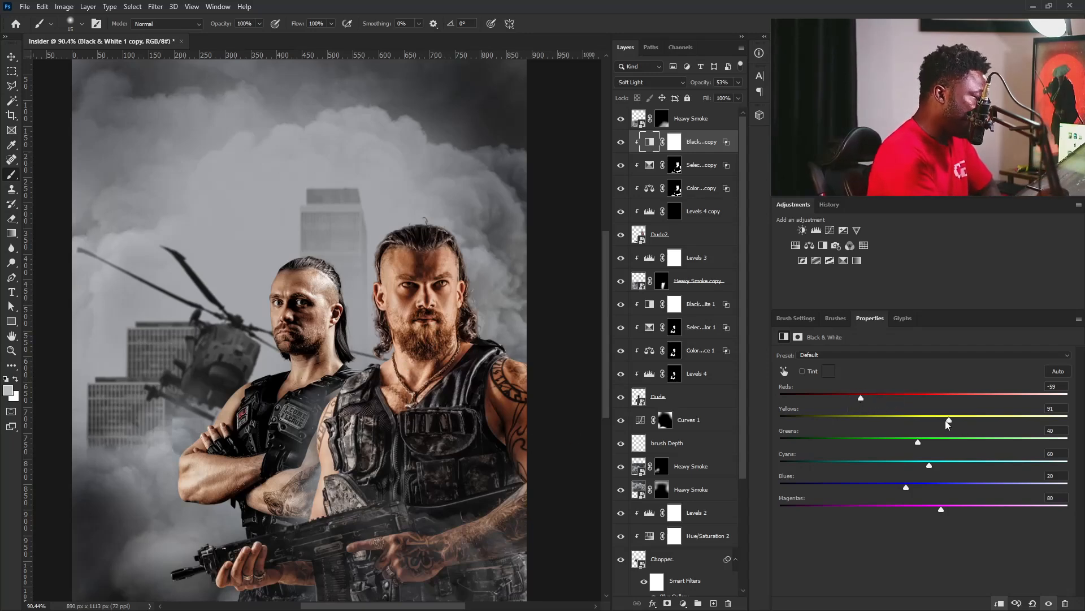
# Extend Black & White 1 copy's Blend If Gray range by setting the split Underlying Layer highlight value to 96.
pyautogui.doubleClick(731, 148)
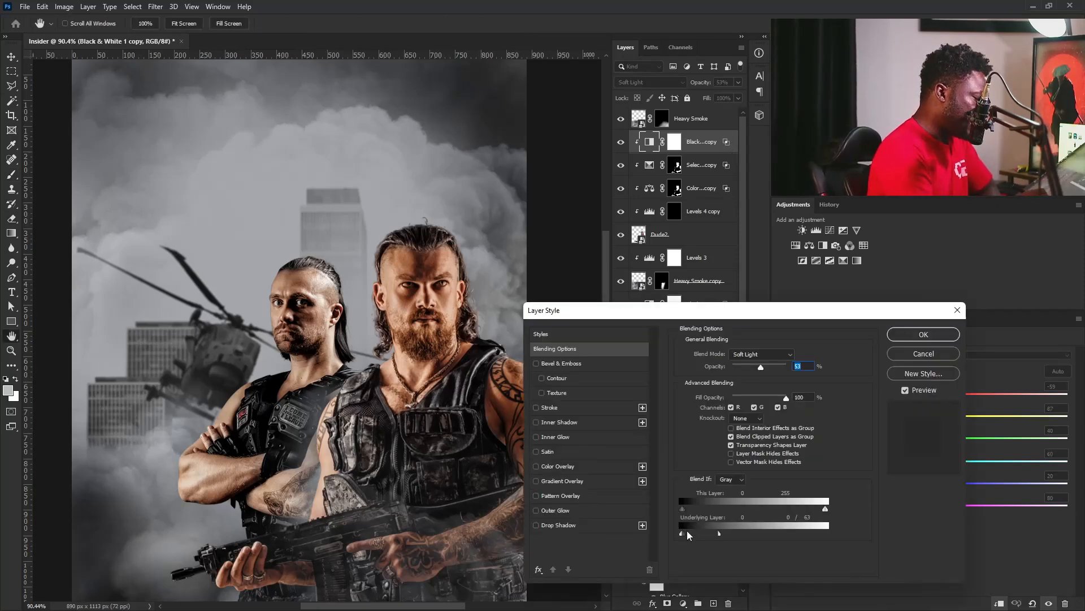
pyautogui.moveTo(691, 537); pyautogui.dragTo(738, 539)
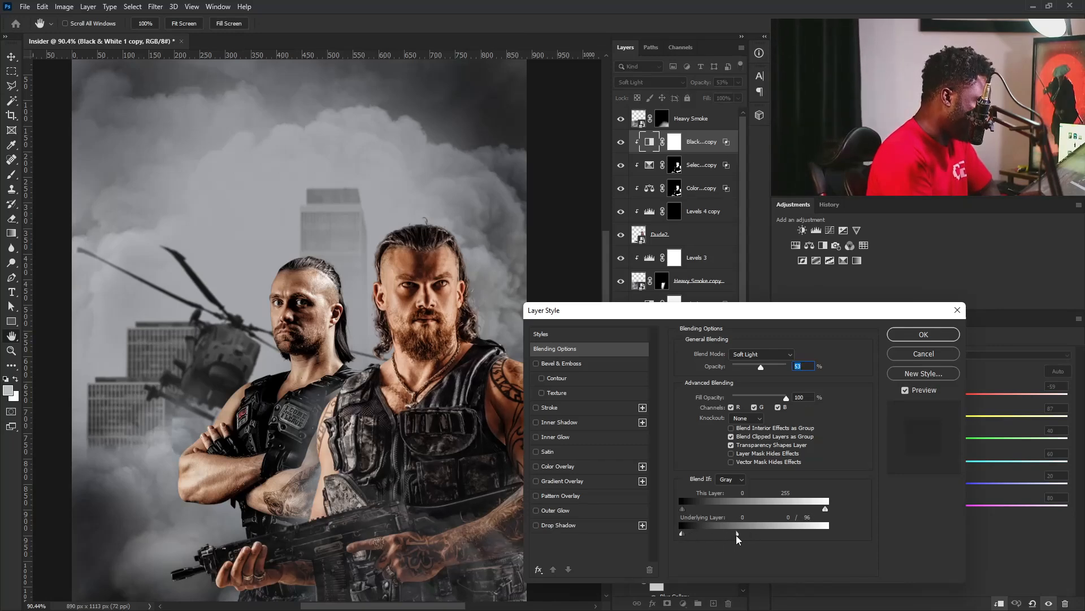
pyautogui.click(930, 337)
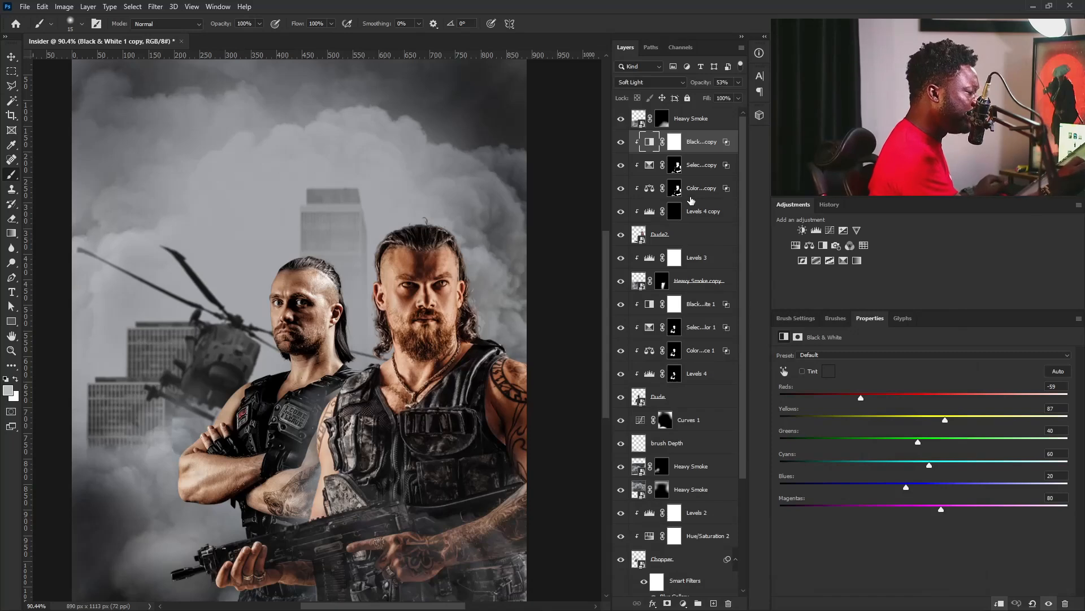
# Add a Hue/Saturation adjustment clipped directly above Dude2 and set its Saturation to -37.
pyautogui.click(690, 227)
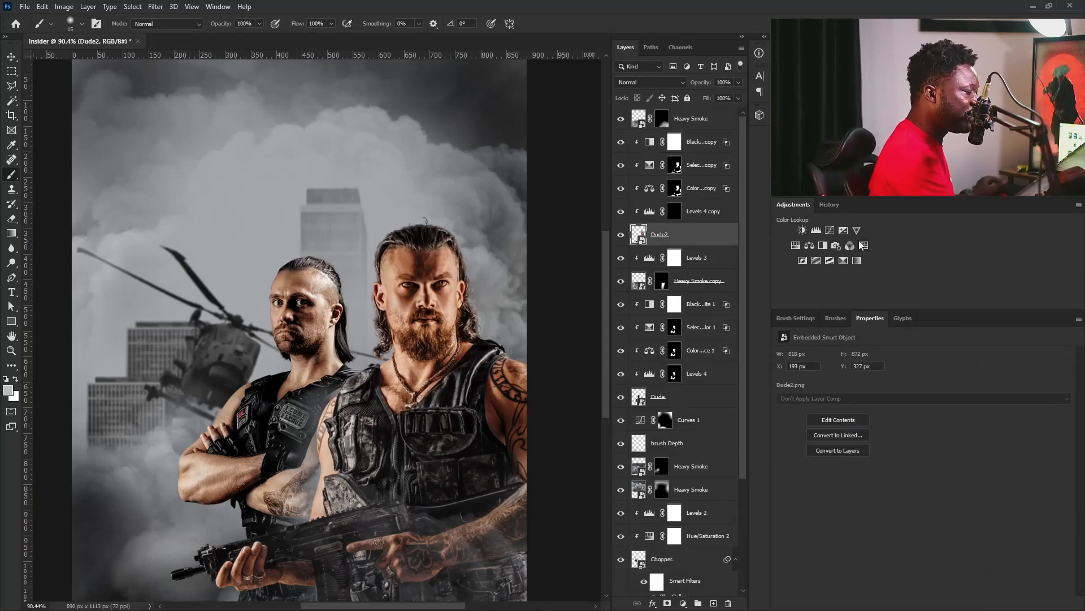
pyautogui.click(795, 245)
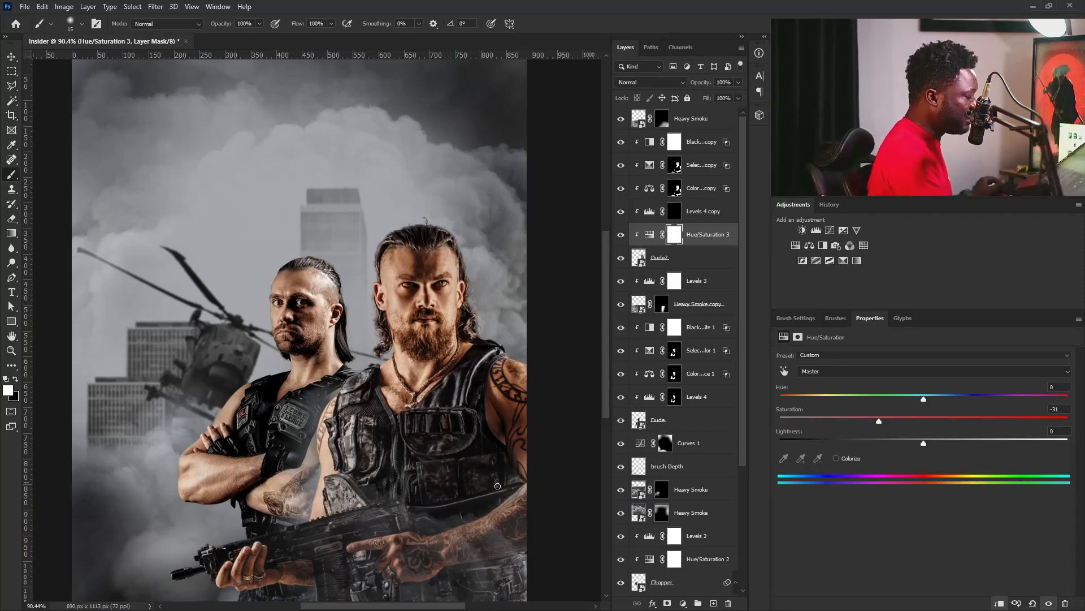
pyautogui.moveTo(873, 422); pyautogui.dragTo(875, 423)
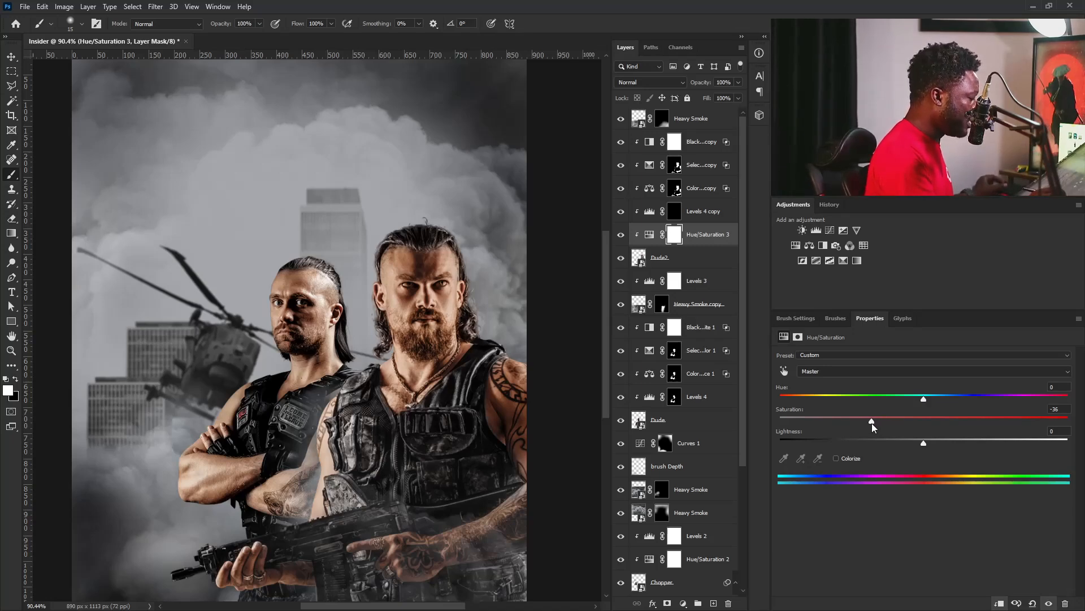
pyautogui.moveTo(872, 424); pyautogui.dragTo(870, 424)
pyautogui.moveTo(486, 435)
pyautogui.mouseDown()
pyautogui.moveTo(444, 428)
pyautogui.moveTo(477, 417)
pyautogui.moveTo(470, 440)
pyautogui.moveTo(488, 463)
pyautogui.moveTo(527, 477)
pyautogui.mouseUp()
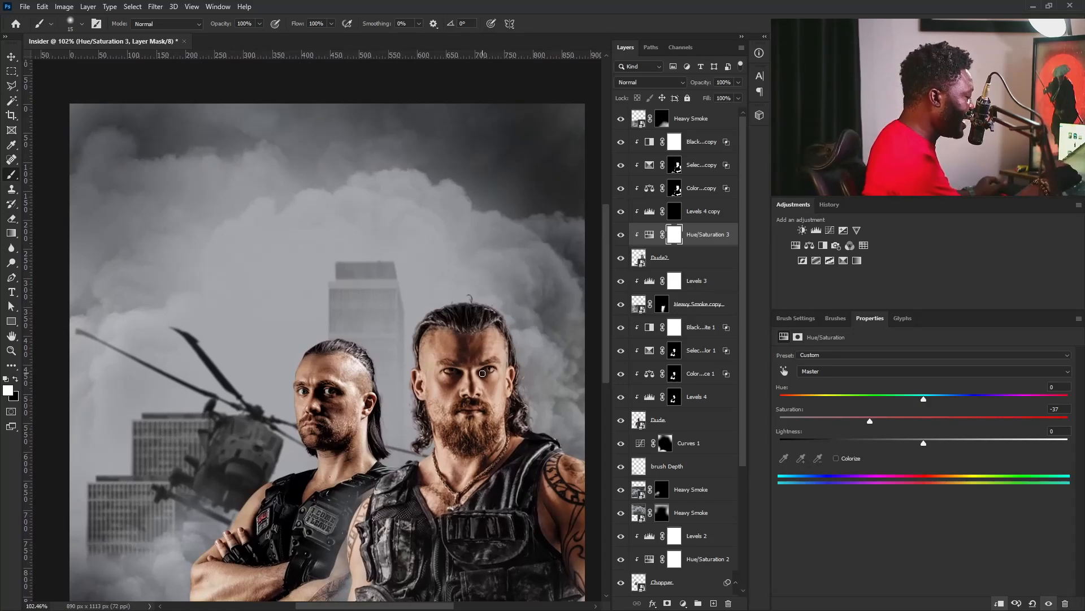
pyautogui.click(701, 234)
# Set Color Balance 1 copy's midtones to Cyan-Red +28 and Yellow-Blue -30, comparing both Selective Color layers hidden and shown.
pyautogui.click(621, 165)
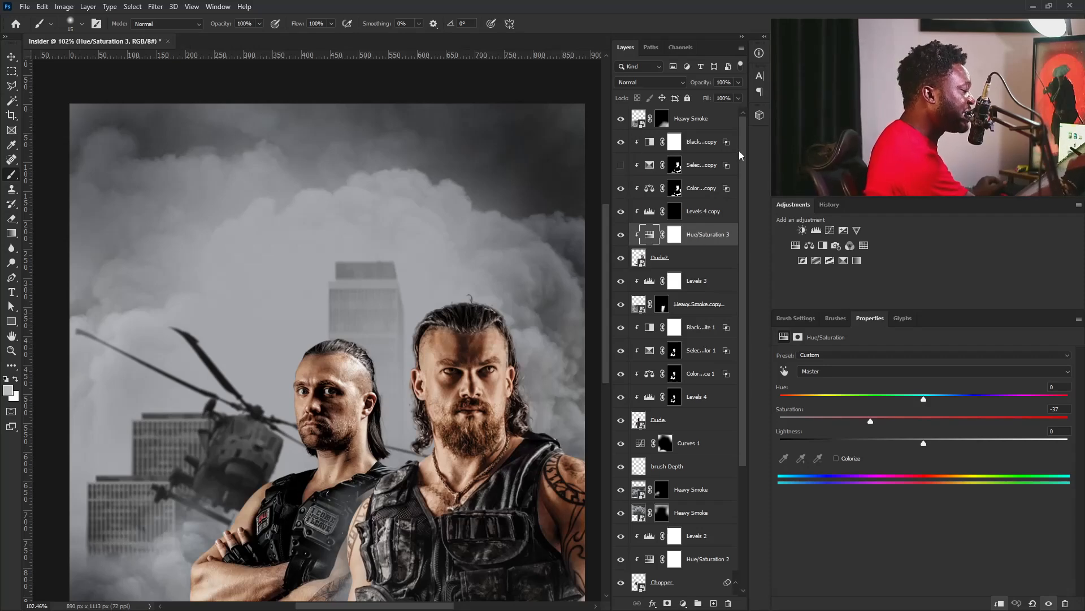
pyautogui.click(649, 190)
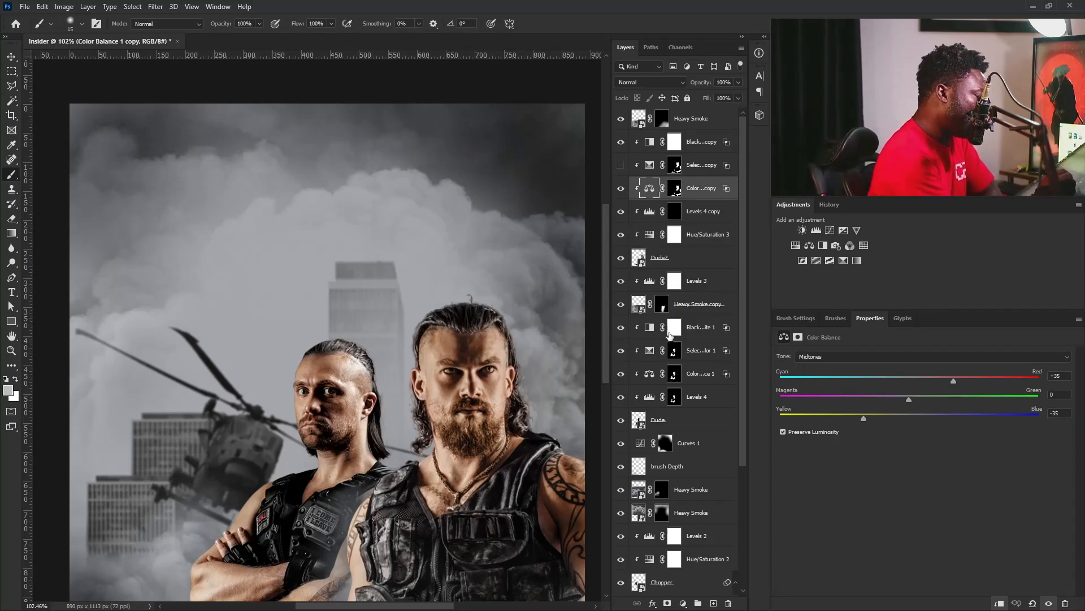
pyautogui.click(621, 350)
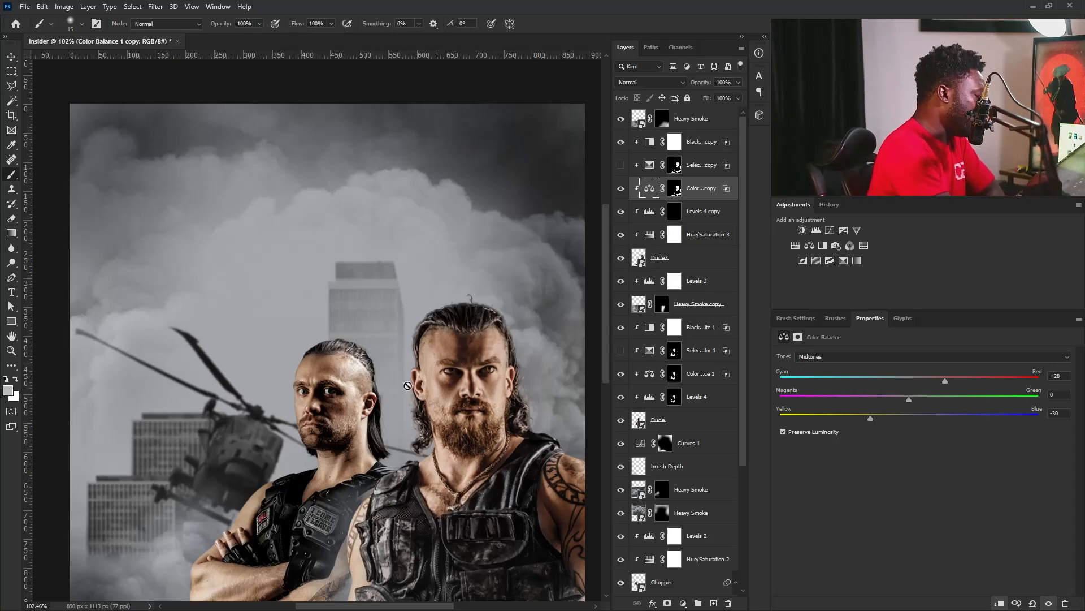
pyautogui.click(620, 165)
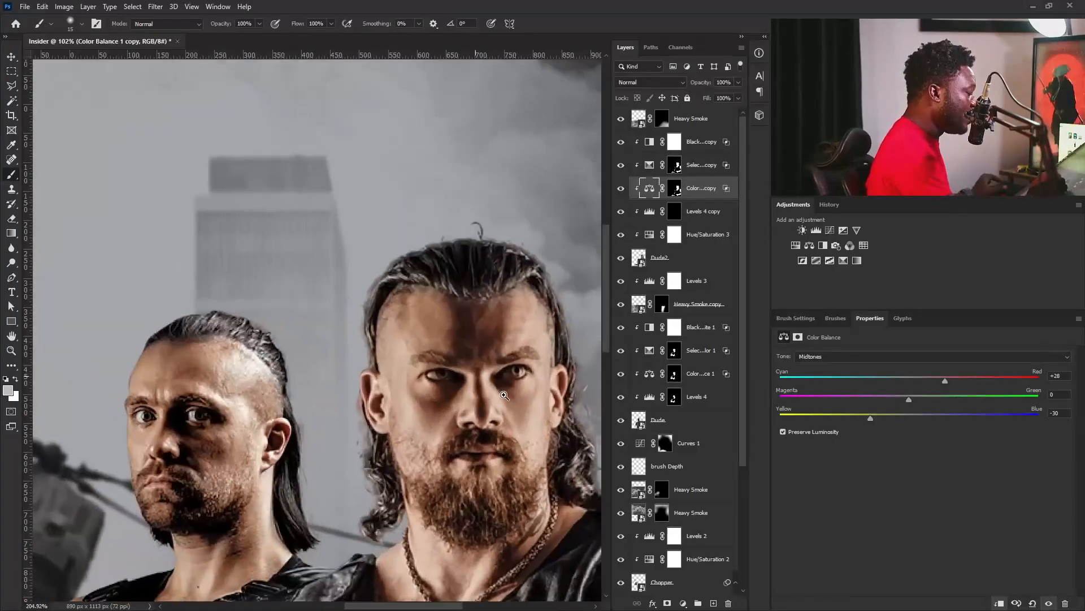
# Paint black over the bearded man's eyes on the Color Balance 1 copy and Selective Color 1 copy masks, using a small brush.
pyautogui.moveTo(504, 395)
pyautogui.mouseDown()
pyautogui.moveTo(513, 394)
pyautogui.moveTo(473, 420)
pyautogui.moveTo(517, 393)
pyautogui.mouseUp()
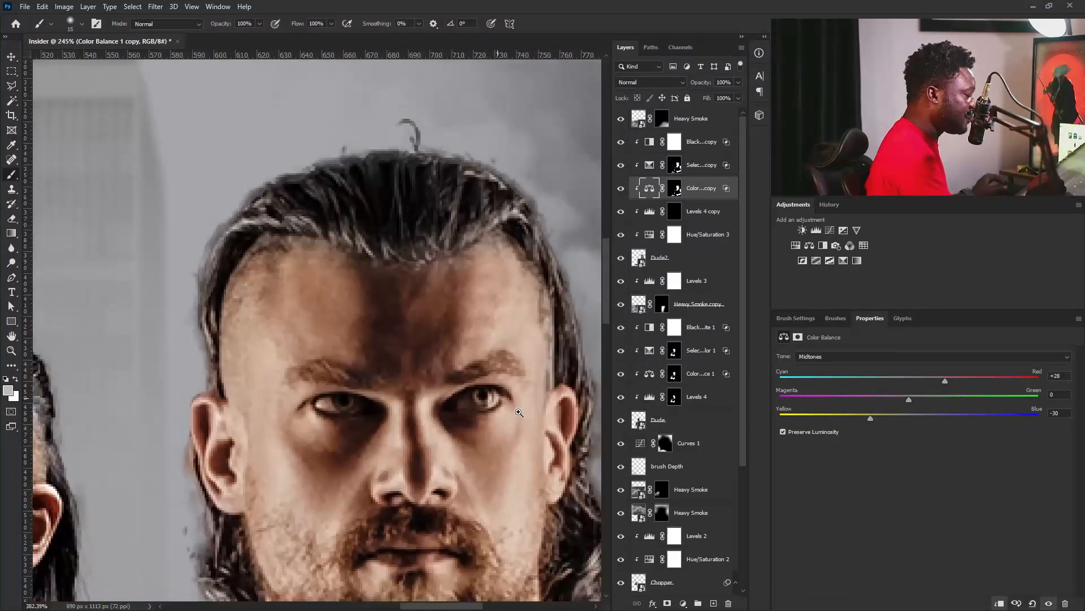
pyautogui.click(674, 188)
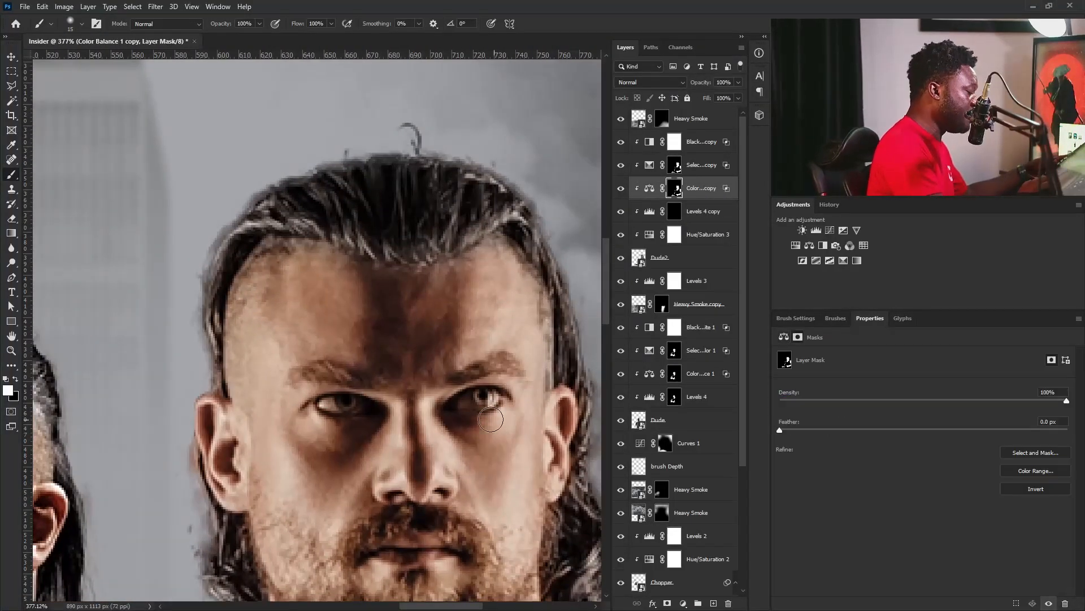
pyautogui.press('[')
pyautogui.press('[')
pyautogui.press('[')
pyautogui.press('[')
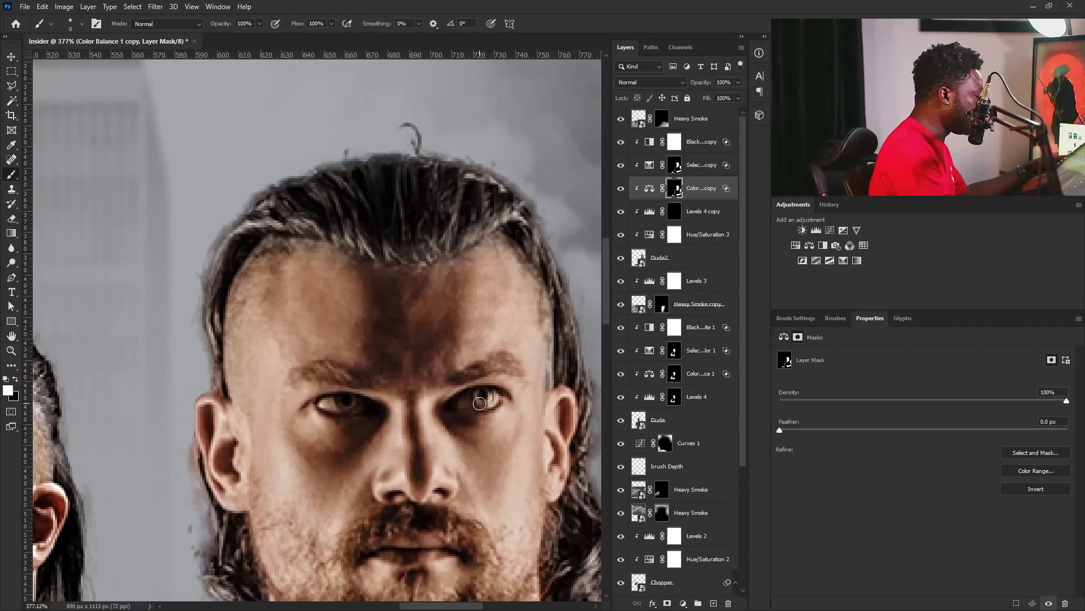
pyautogui.press('x')
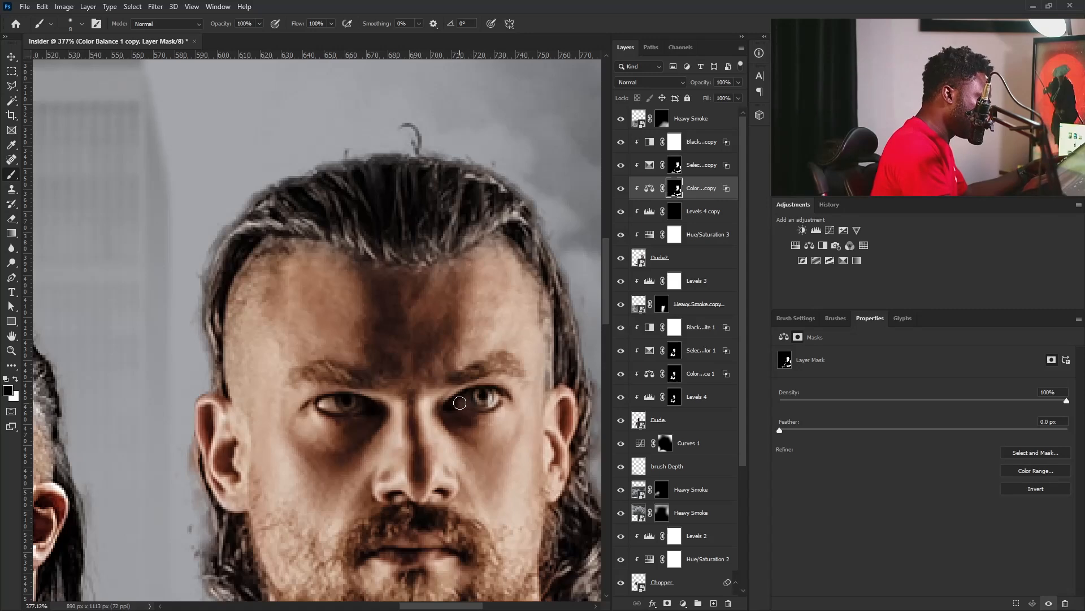
pyautogui.press('[')
pyautogui.press('[')
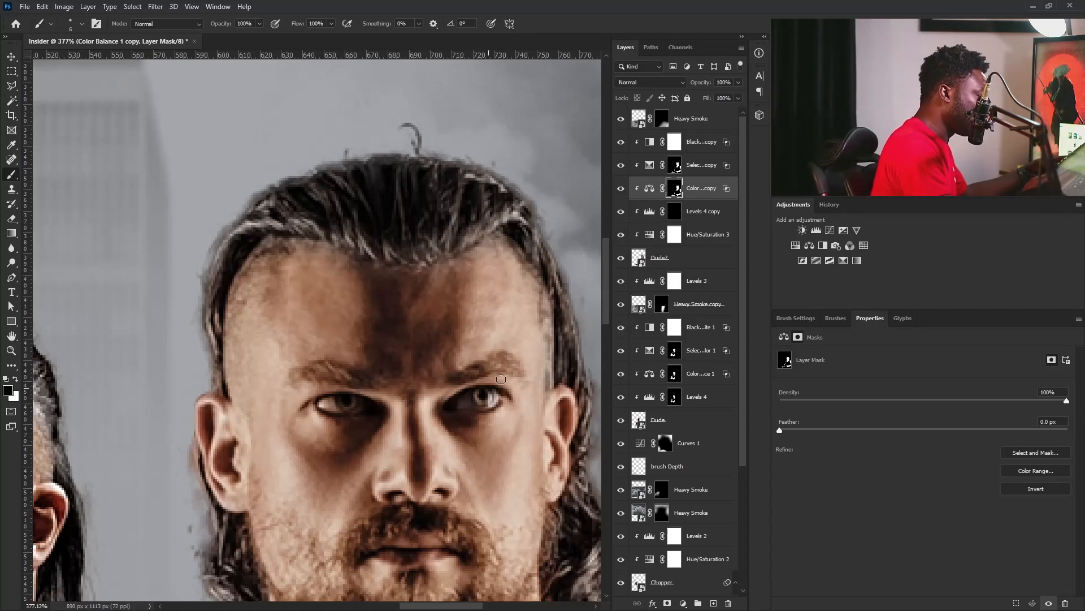
pyautogui.click(673, 167)
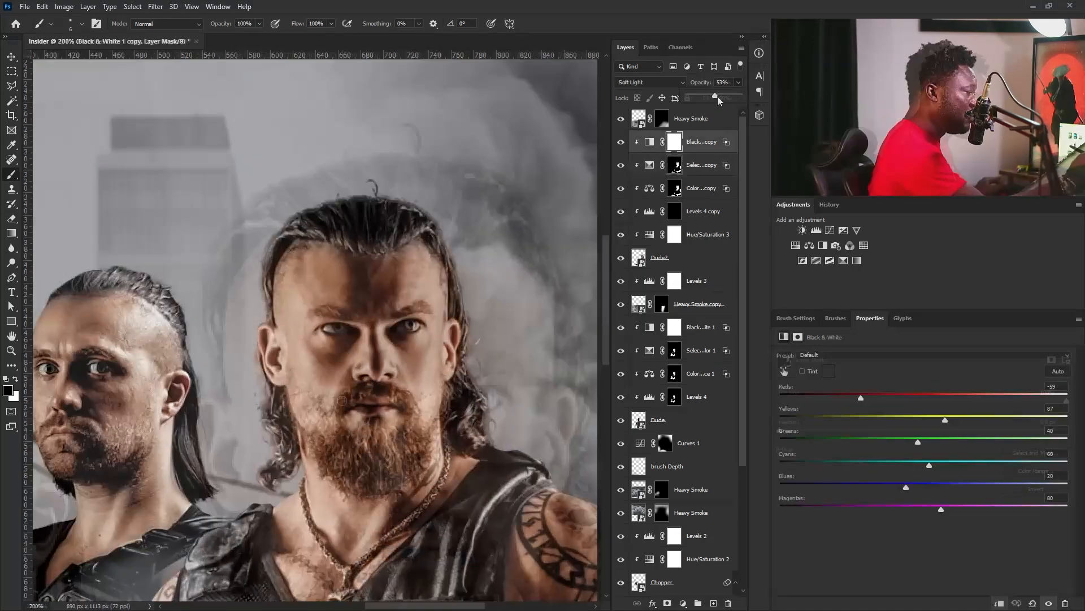
pyautogui.moveTo(717, 96); pyautogui.dragTo(727, 97)
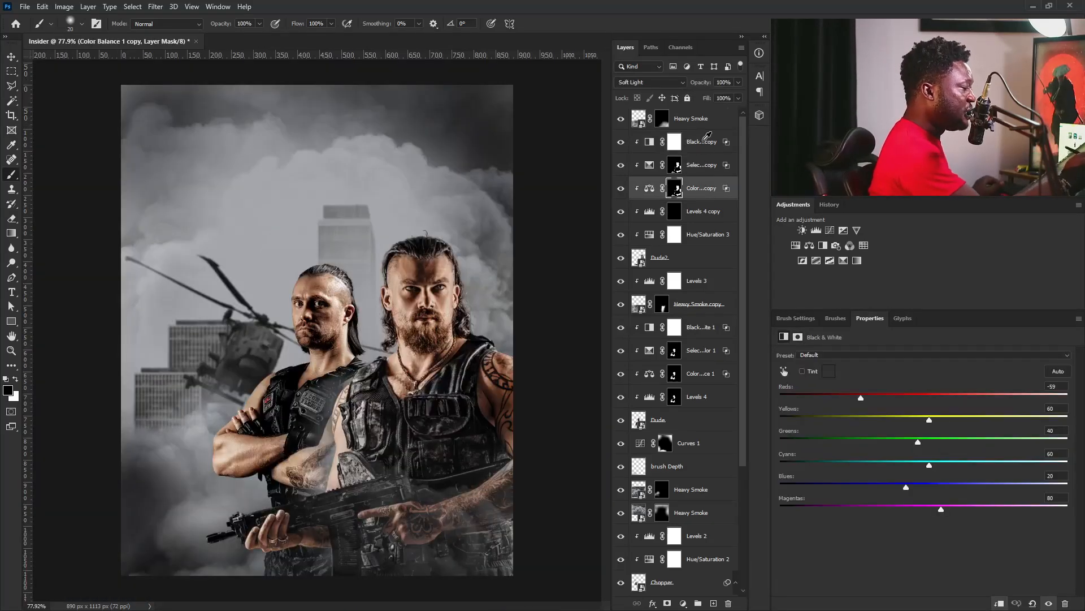
# Add an empty layer directly below the topmost Heavy Smoke layer and sample a dark gray from the image's lower edge for the brush.
pyautogui.click(724, 123)
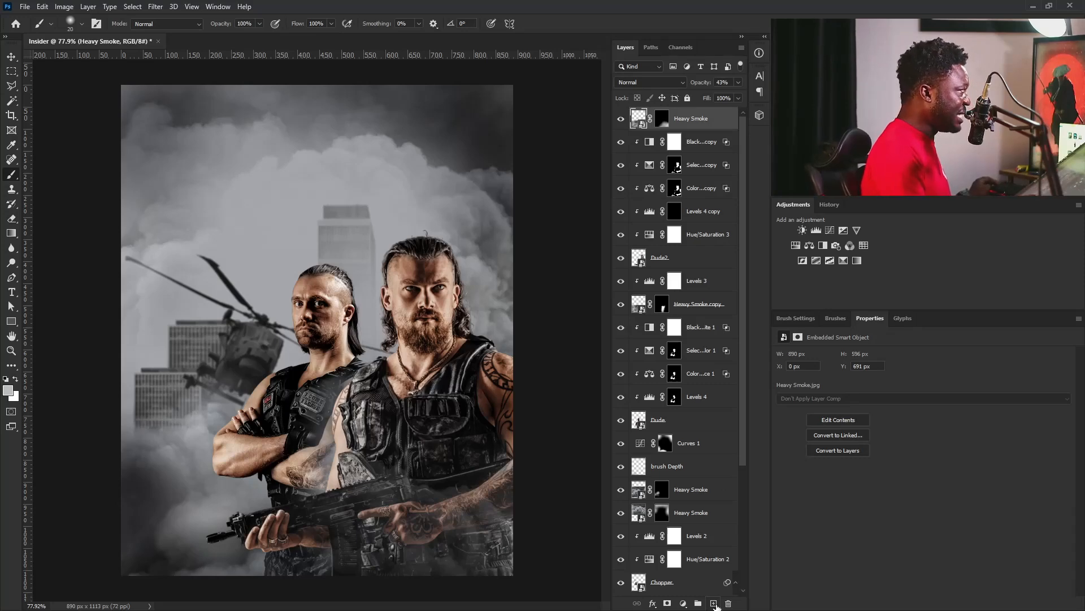
pyautogui.click(714, 603)
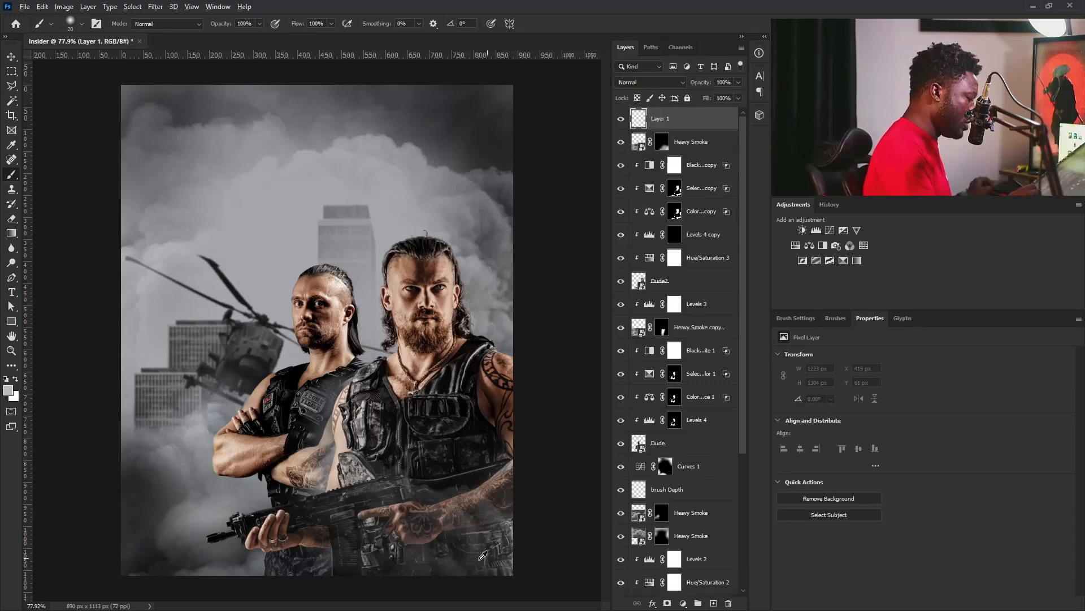
pyautogui.keyDown('alt'); pyautogui.click(451, 561); pyautogui.keyUp('alt')
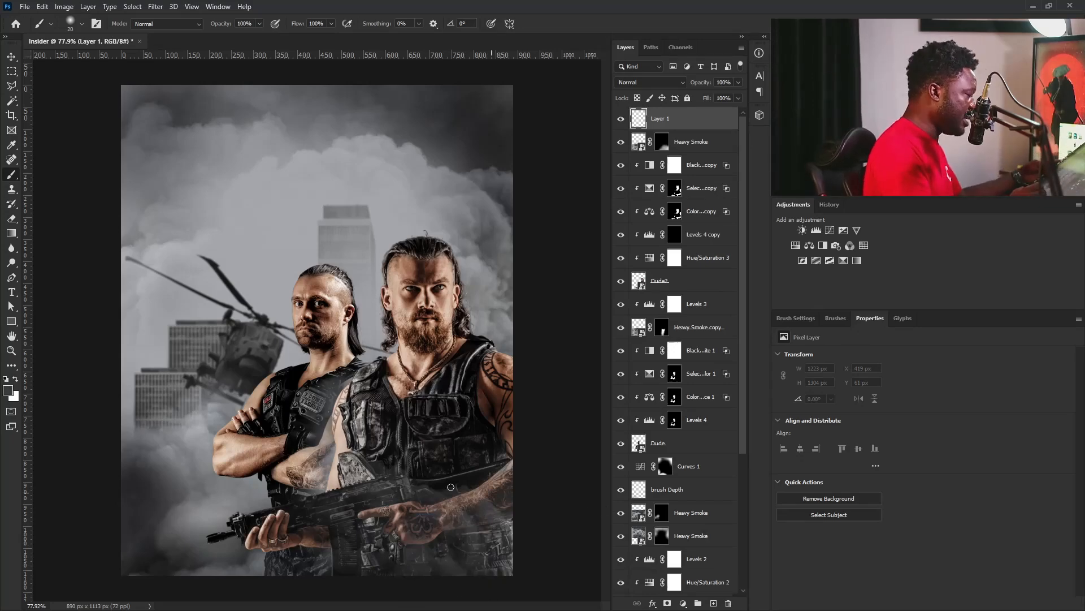
pyautogui.press(']')
pyautogui.press(']')
pyautogui.press(']')
pyautogui.press(']')
pyautogui.press(']')
pyautogui.press(']')
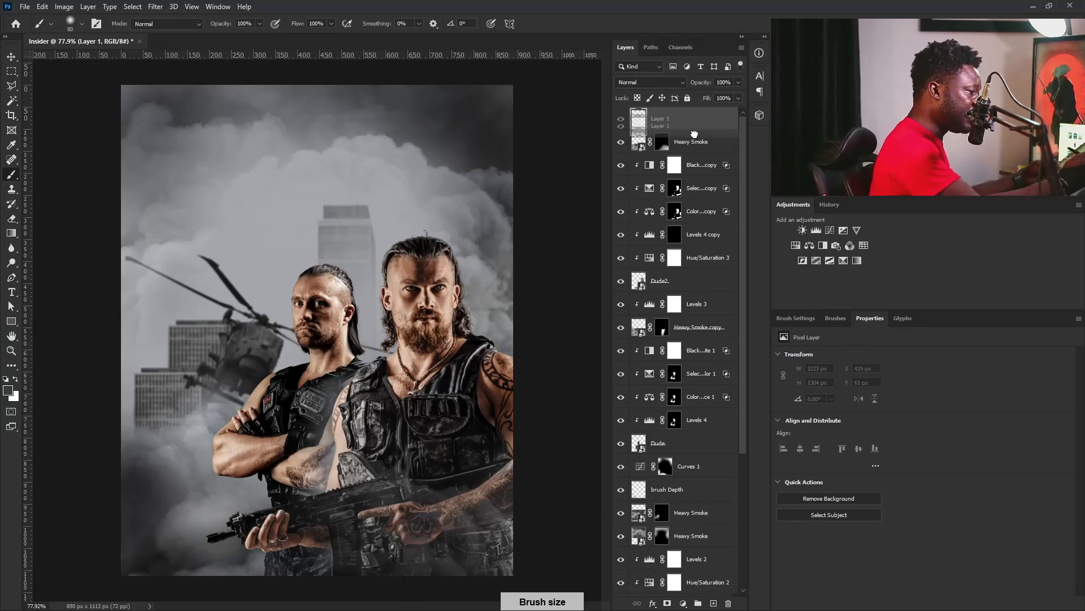
pyautogui.moveTo(694, 146); pyautogui.dragTo(695, 152)
# Paint soft dark gray haze with a 175 px brush on Layer 1 across the lower bodies and along the bearded man's outer side.
pyautogui.press(']')
pyautogui.press(']')
pyautogui.press(']')
pyautogui.press(']')
pyautogui.press(']')
pyautogui.moveTo(503, 531)
pyautogui.mouseDown()
pyautogui.moveTo(535, 511)
pyautogui.moveTo(521, 544)
pyautogui.moveTo(535, 512)
pyautogui.moveTo(529, 528)
pyautogui.moveTo(517, 525)
pyautogui.moveTo(526, 511)
pyautogui.moveTo(435, 569)
pyautogui.moveTo(525, 489)
pyautogui.moveTo(408, 563)
pyautogui.moveTo(303, 573)
pyautogui.moveTo(334, 580)
pyautogui.moveTo(361, 563)
pyautogui.moveTo(289, 586)
pyautogui.mouseUp()
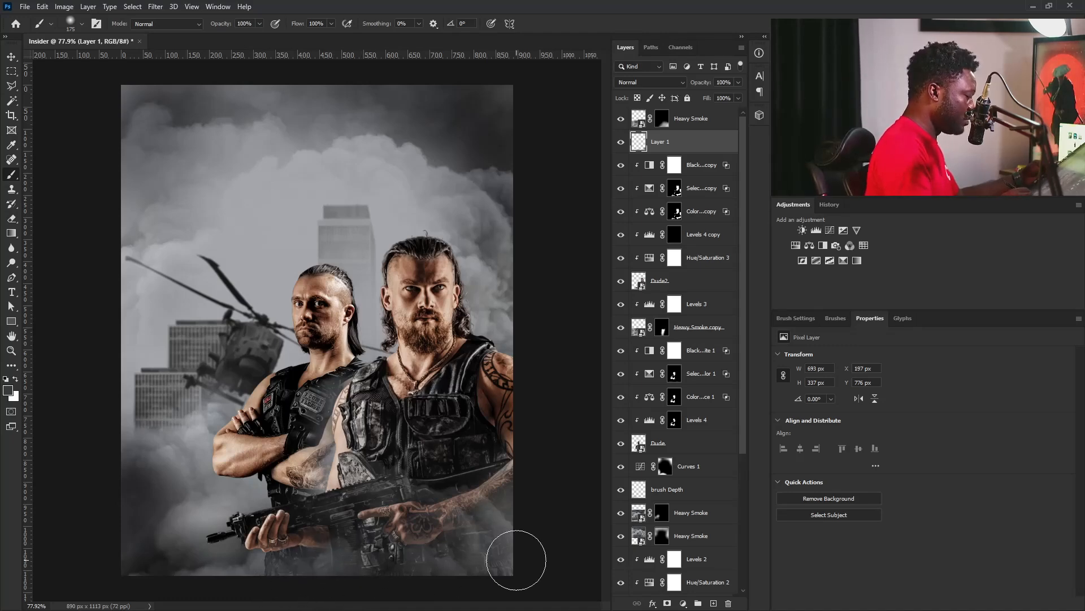
pyautogui.moveTo(553, 478)
pyautogui.mouseDown()
pyautogui.moveTo(562, 383)
pyautogui.moveTo(562, 431)
pyautogui.moveTo(533, 535)
pyautogui.mouseUp()
pyautogui.moveTo(489, 362)
pyautogui.mouseDown()
pyautogui.moveTo(433, 371)
pyautogui.moveTo(480, 312)
pyautogui.moveTo(471, 328)
pyautogui.mouseUp()
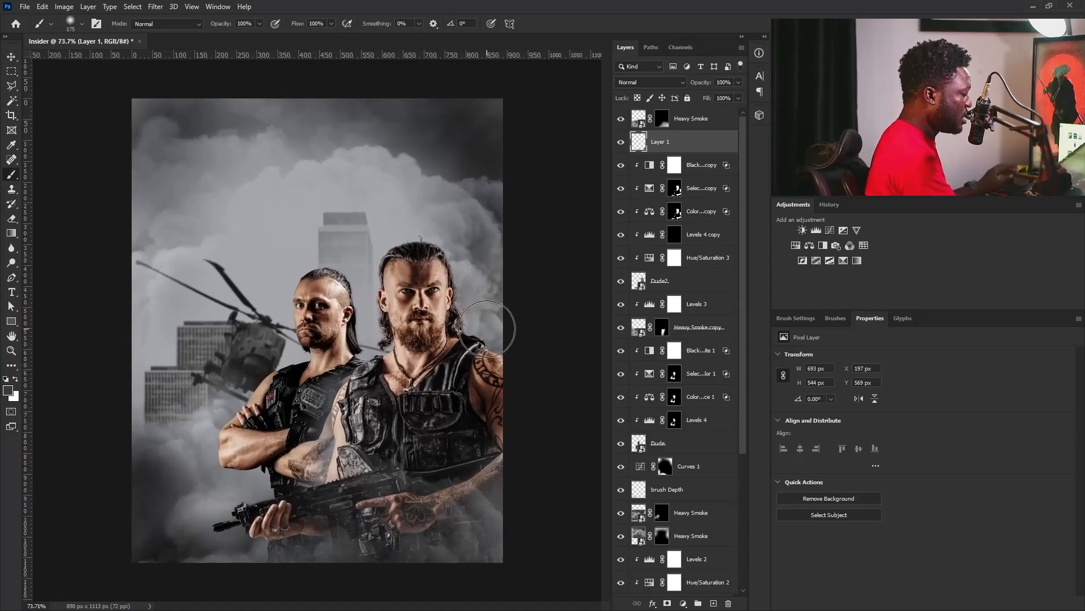
# Place the Fire.jpg image above the topmost Heavy Smoke layer and set its blend mode to Screen.
pyautogui.hotkey('alt', ']')
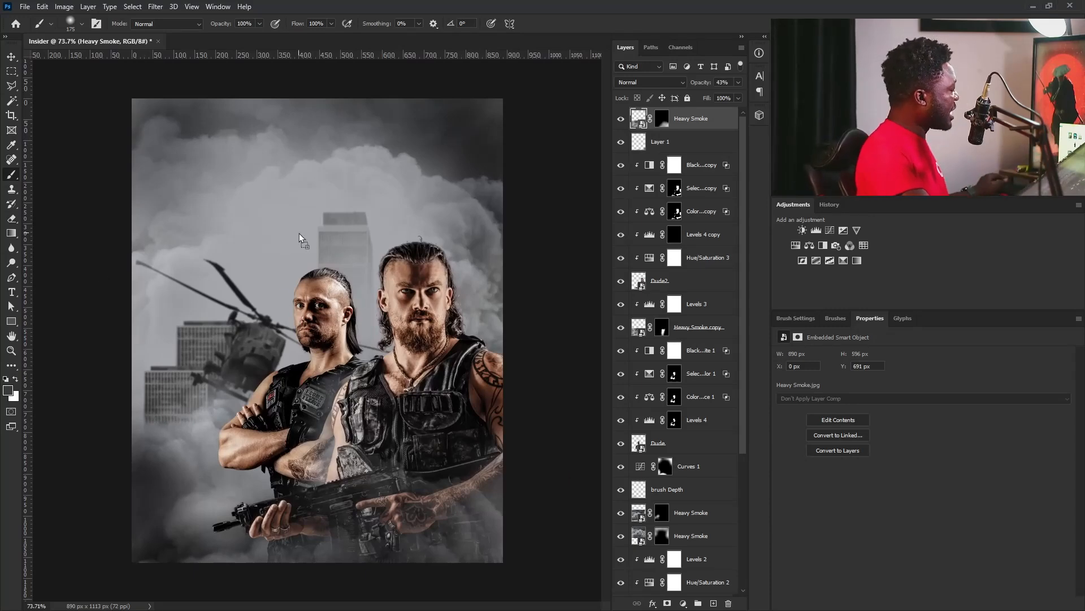
pyautogui.moveTo(300, 238); pyautogui.dragTo(299, 235)
pyautogui.press('Return')
pyautogui.press('b')
pyautogui.click(655, 82)
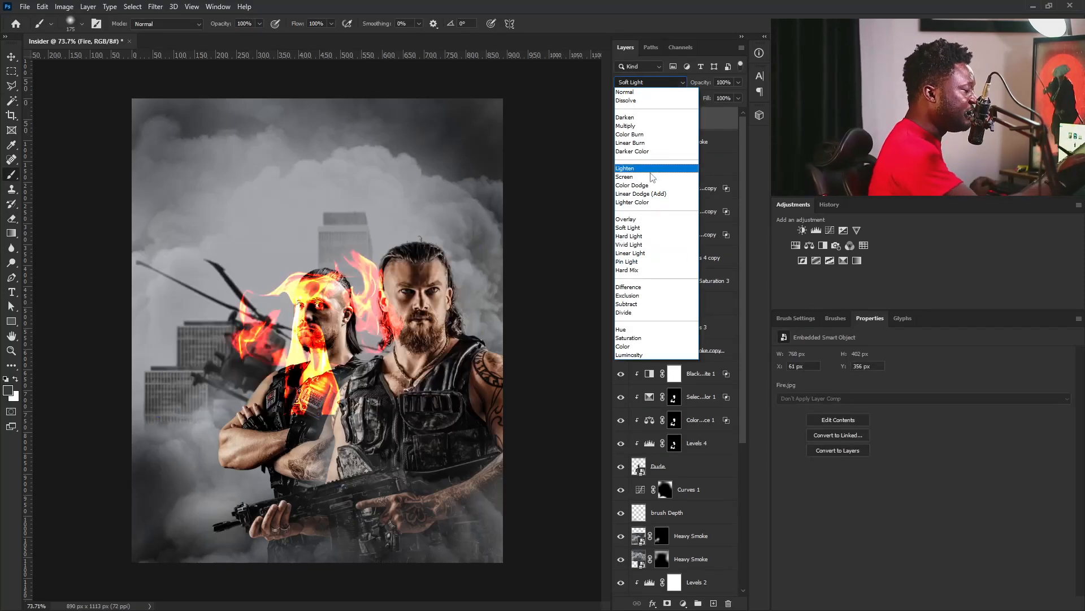
pyautogui.click(653, 177)
# Scale the Fire layer to 19.66%, rotate it 88.10° and position it on the roof of the nearer building beside the helicopter tail.
pyautogui.hotkey('ctrl', 't')
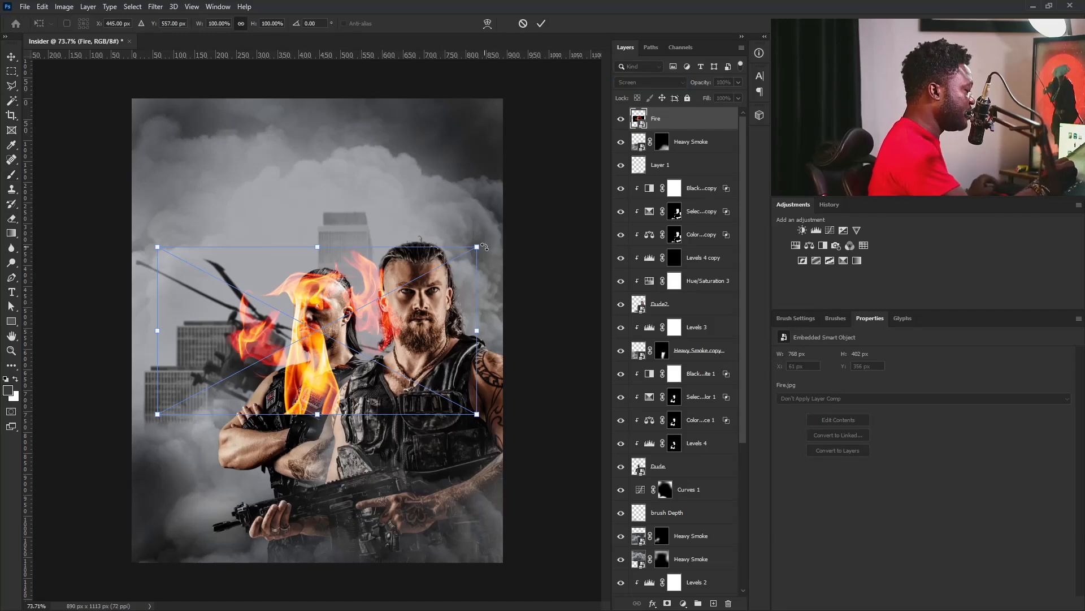
pyautogui.moveTo(479, 243); pyautogui.dragTo(365, 342)
pyautogui.moveTo(386, 294); pyautogui.dragTo(357, 385)
pyautogui.moveTo(323, 337); pyautogui.dragTo(215, 373)
pyautogui.moveTo(259, 300); pyautogui.dragTo(276, 318)
pyautogui.moveTo(214, 385); pyautogui.dragTo(221, 398)
pyautogui.moveTo(289, 354); pyautogui.dragTo(283, 342)
pyautogui.press('Return')
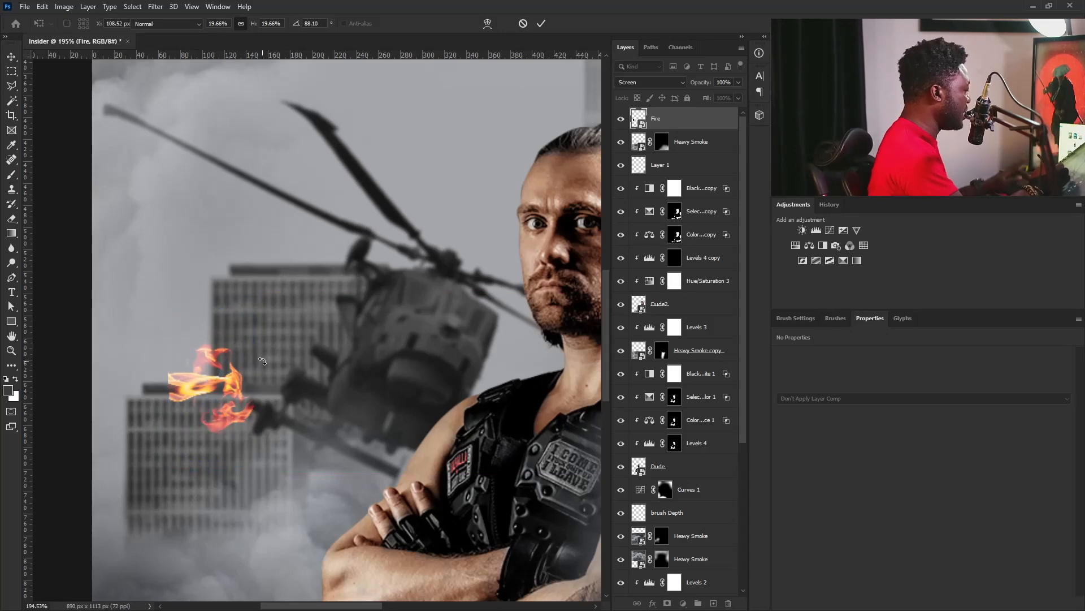
# Apply a 9 px Field Blur to the Fire layer.
pyautogui.press('b')
pyautogui.click(156, 7)
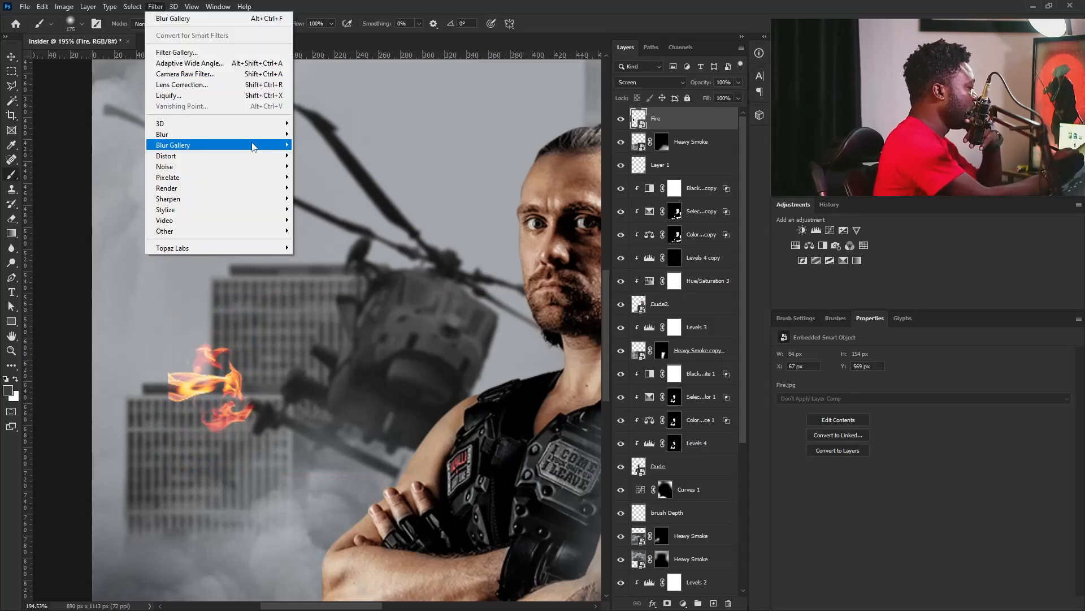
pyautogui.moveTo(169, 145)
pyautogui.click(120, 145)
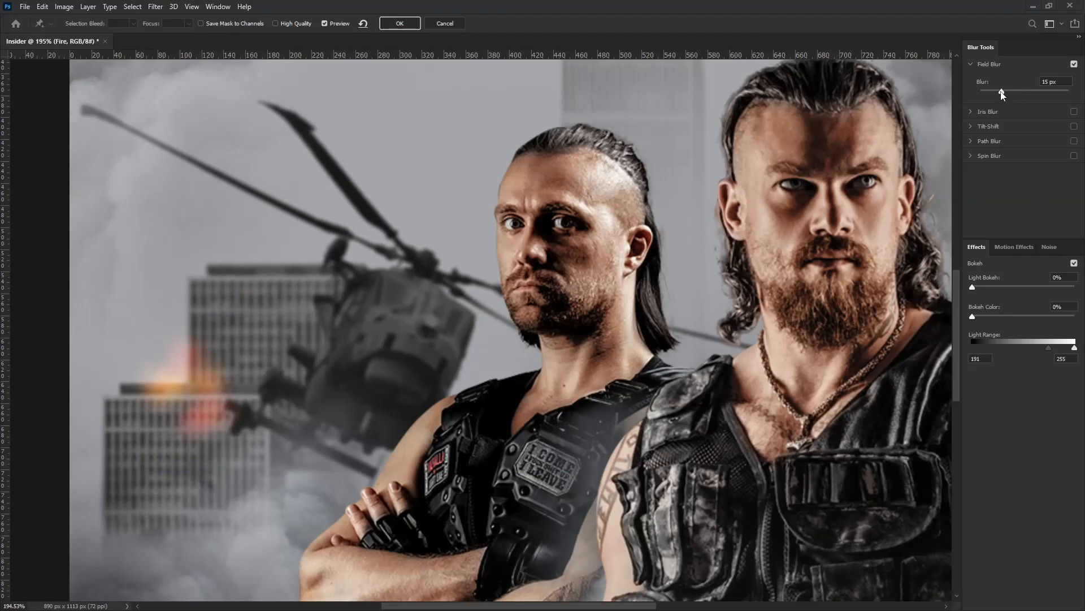
pyautogui.moveTo(1002, 91); pyautogui.dragTo(997, 92)
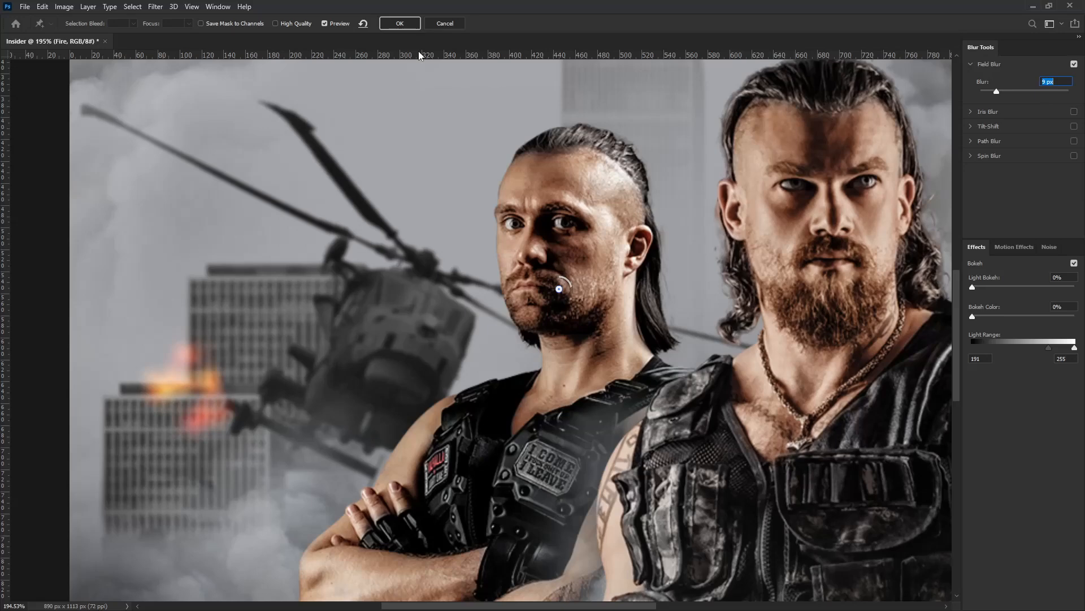
pyautogui.click(400, 24)
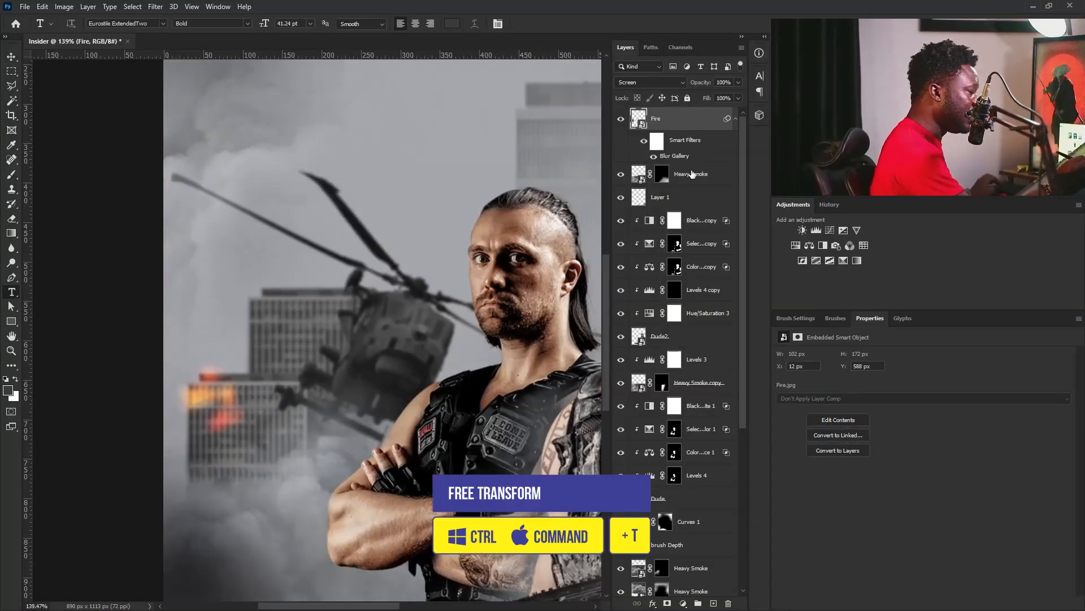
# Rotate the blurred Fire layer and move it along the nearer building's roof edge.
pyautogui.hotkey('ctrl', 't')
pyautogui.moveTo(216, 454); pyautogui.dragTo(215, 437)
pyautogui.press('Return')
pyautogui.moveTo(226, 396); pyautogui.dragTo(247, 372)
# Duplicate the Fire layer, move the copy to the nearer building's lower outer corner, and collapse both layers' smart filter lists.
pyautogui.moveTo(690, 148); pyautogui.dragTo(714, 603)
pyautogui.moveTo(249, 374); pyautogui.dragTo(227, 467)
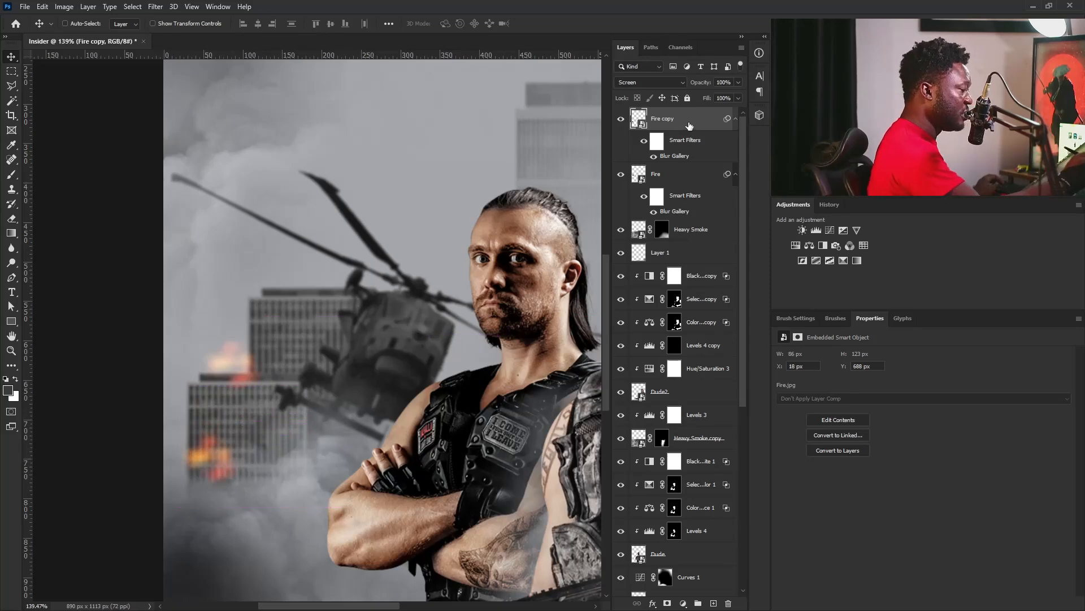
pyautogui.click(734, 119)
pyautogui.click(734, 143)
# Duplicate Fire copy and position the new flame over the helicopter's tail, nudging it slightly upward.
pyautogui.moveTo(698, 119); pyautogui.dragTo(714, 603)
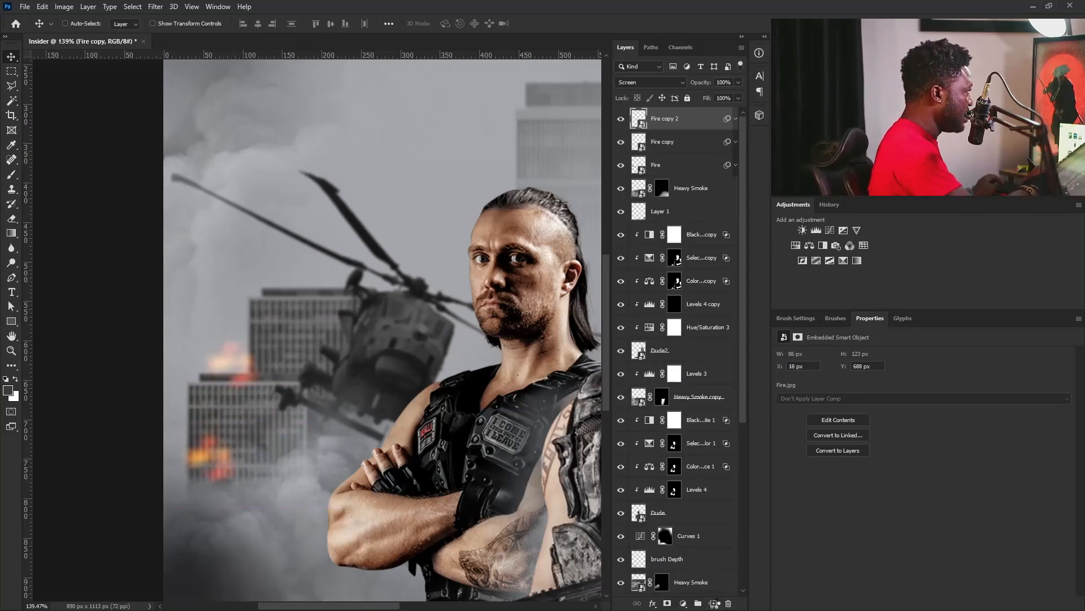
pyautogui.moveTo(217, 474); pyautogui.dragTo(312, 415)
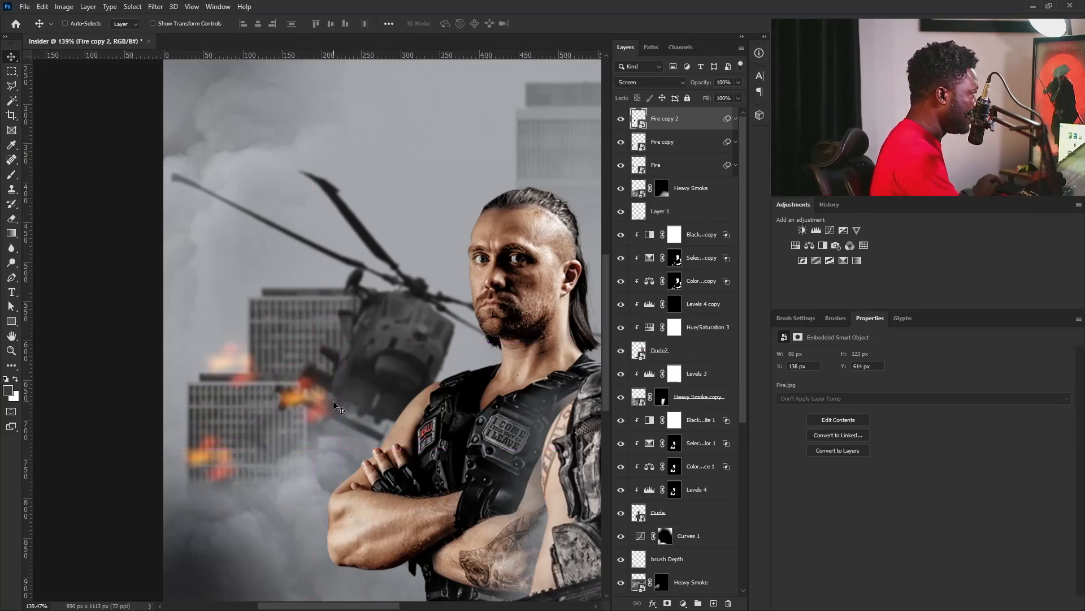
pyautogui.press('Up')
pyautogui.press('Up')
pyautogui.press('Up')
pyautogui.press('Up')
pyautogui.press('Up')
pyautogui.press('Up')
pyautogui.press('Up')
pyautogui.press('Up')
pyautogui.press('Up')
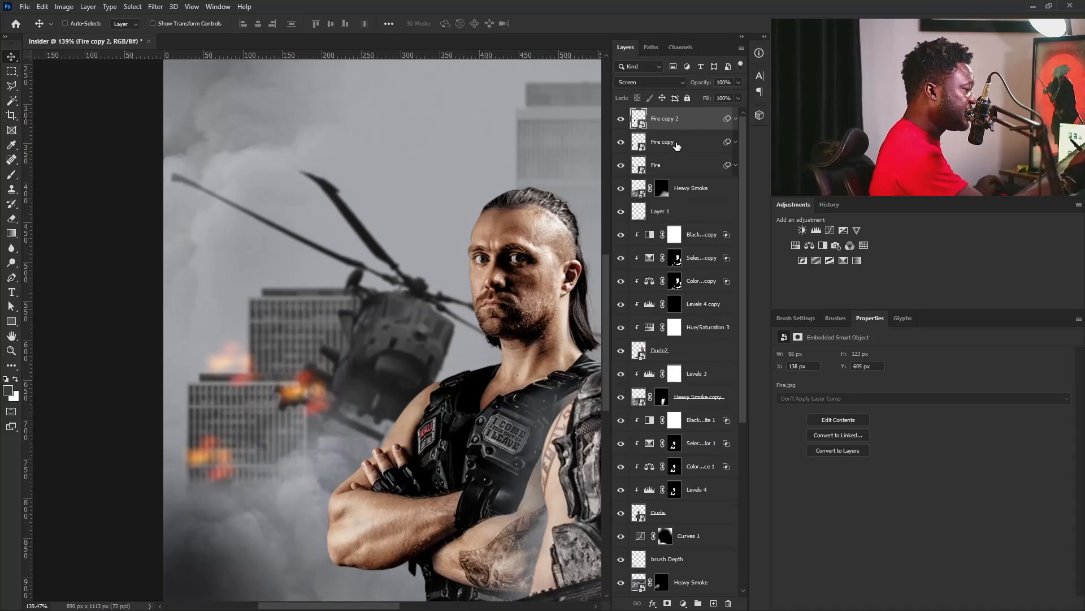
# Create a new layer named Fire Depth above Fire copy 2.
pyautogui.click(667, 164)
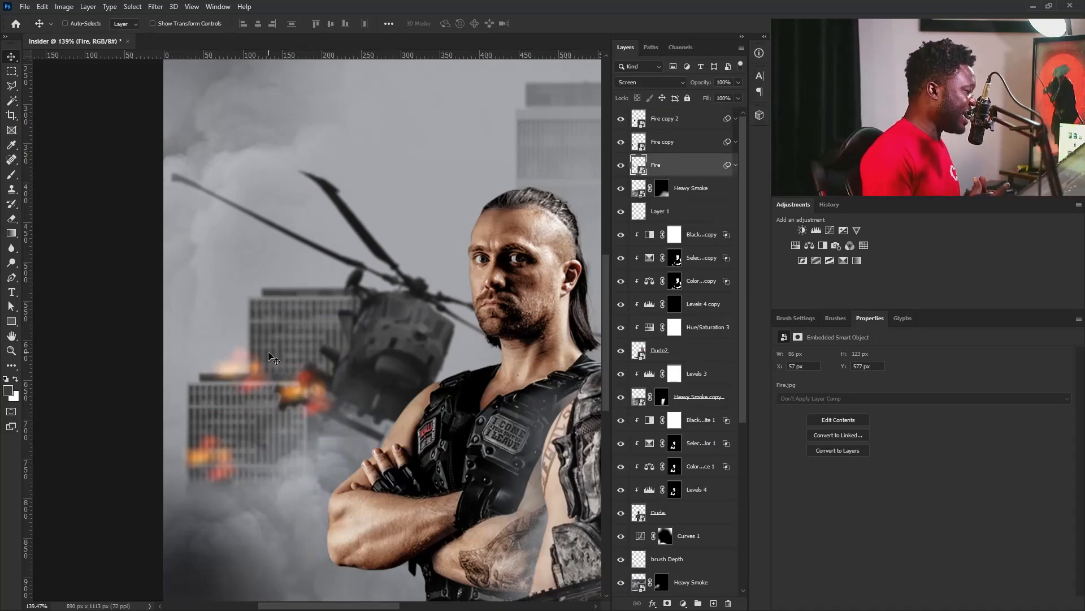
pyautogui.click(695, 119)
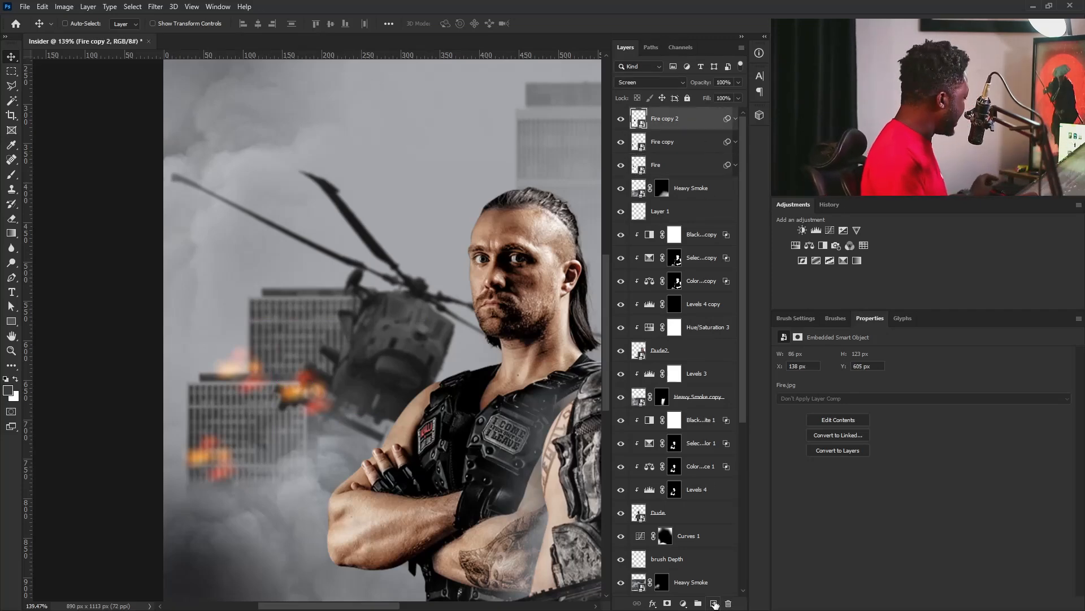
pyautogui.keyDown('alt'); pyautogui.click(714, 603); pyautogui.keyUp('alt')
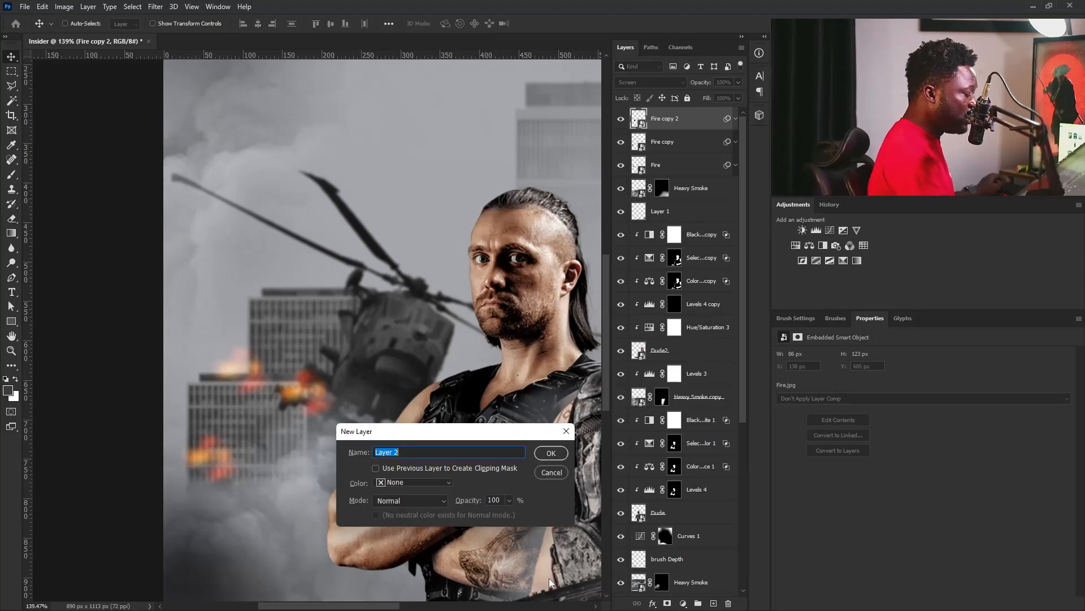
pyautogui.write('Fire Depth')
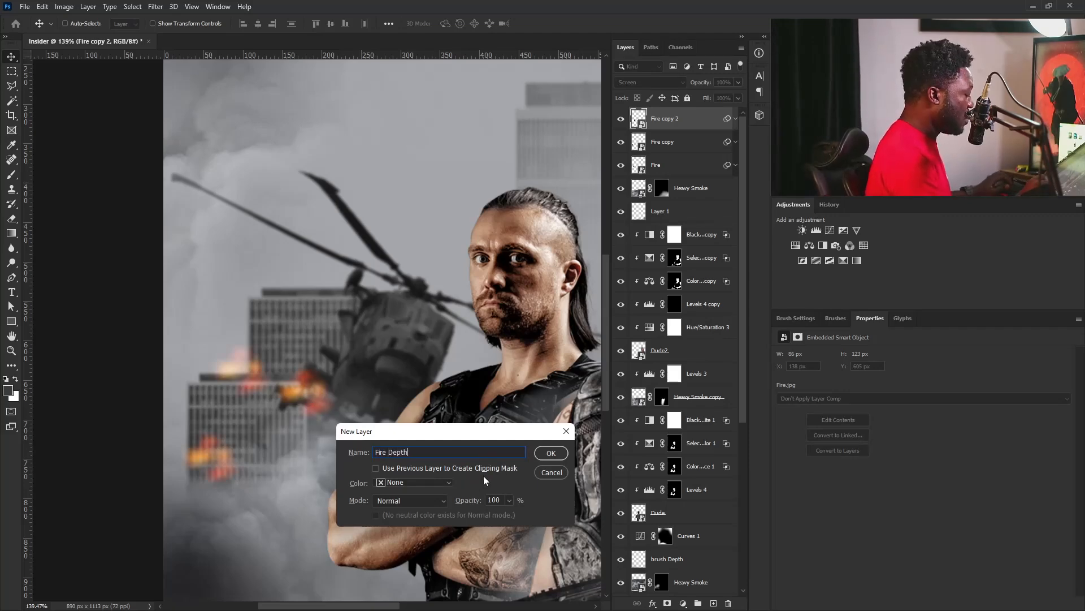
pyautogui.click(555, 453)
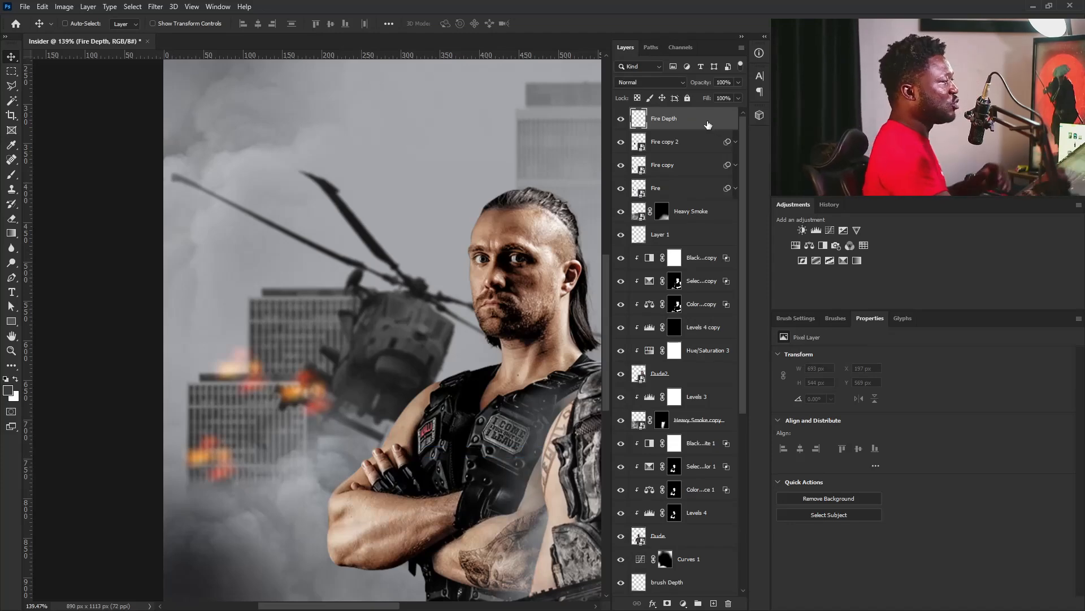
# Set Fire Depth's blend mode to Color Dodge and turn off Transparency Shapes Layer in its blending options.
pyautogui.doubleClick(708, 123)
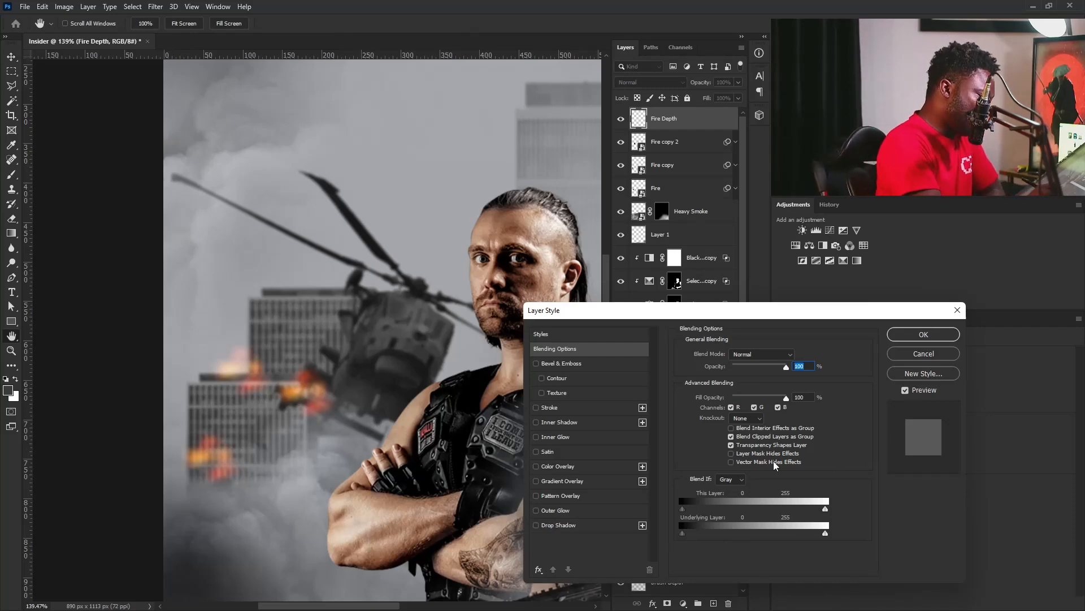
pyautogui.click(760, 355)
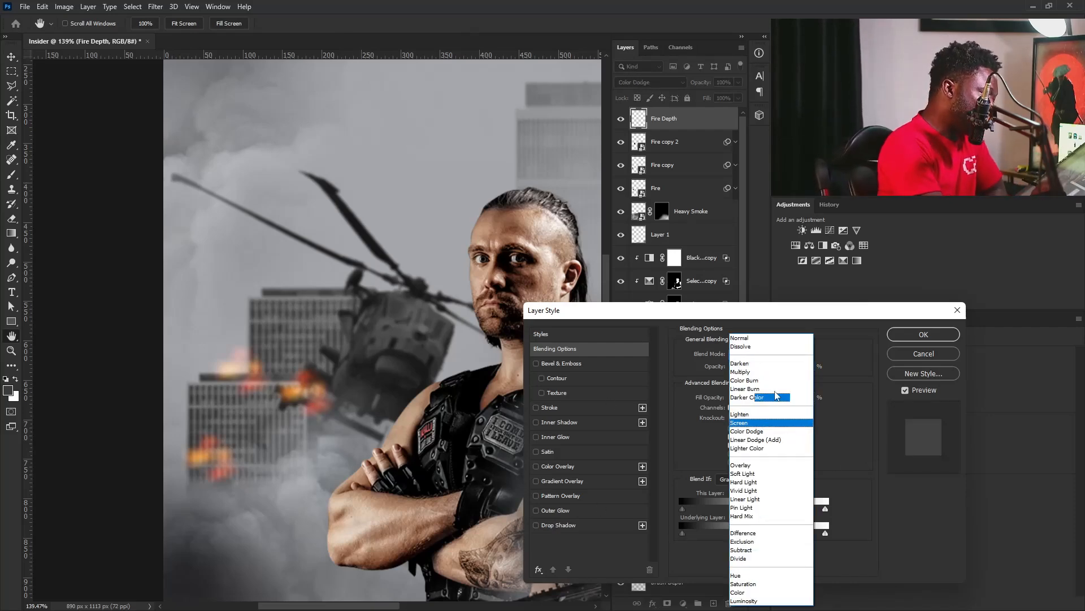
pyautogui.click(773, 437)
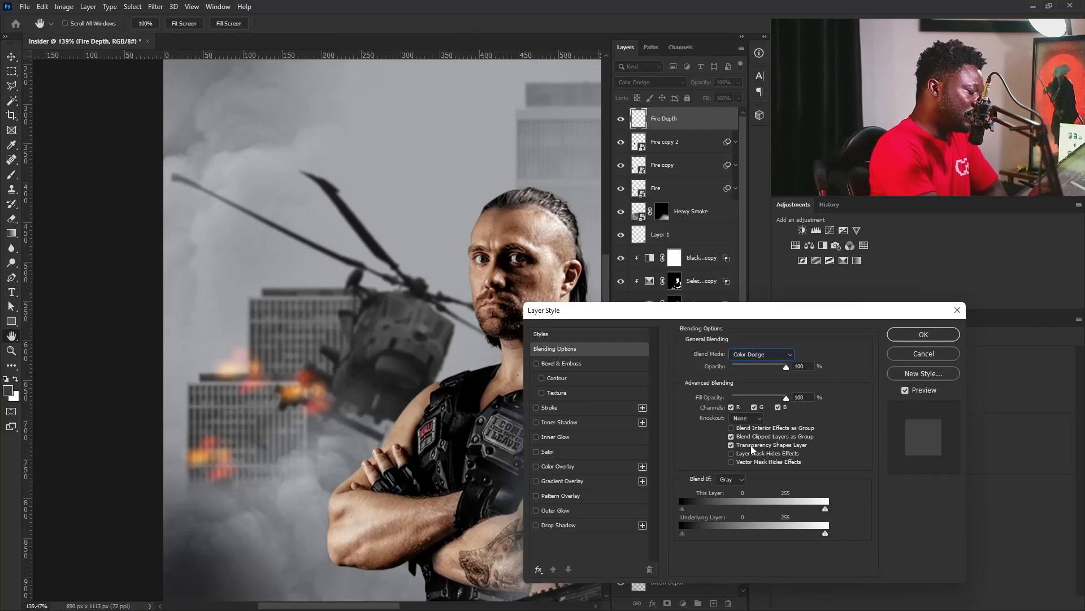
pyautogui.click(911, 337)
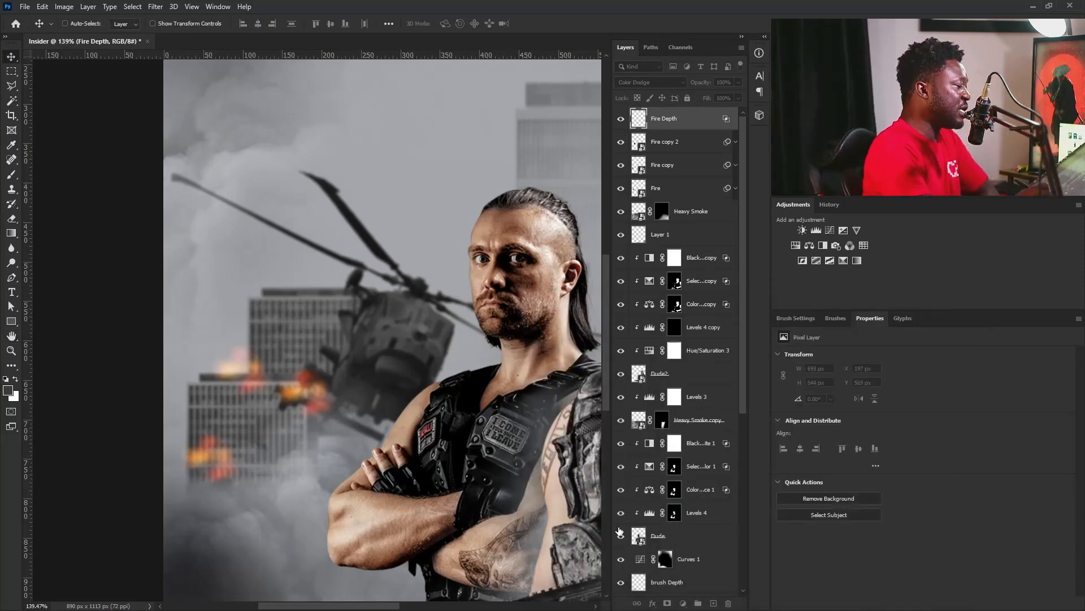
# Set the foreground color to a fully saturated orange, #ffa800.
pyautogui.click(7, 392)
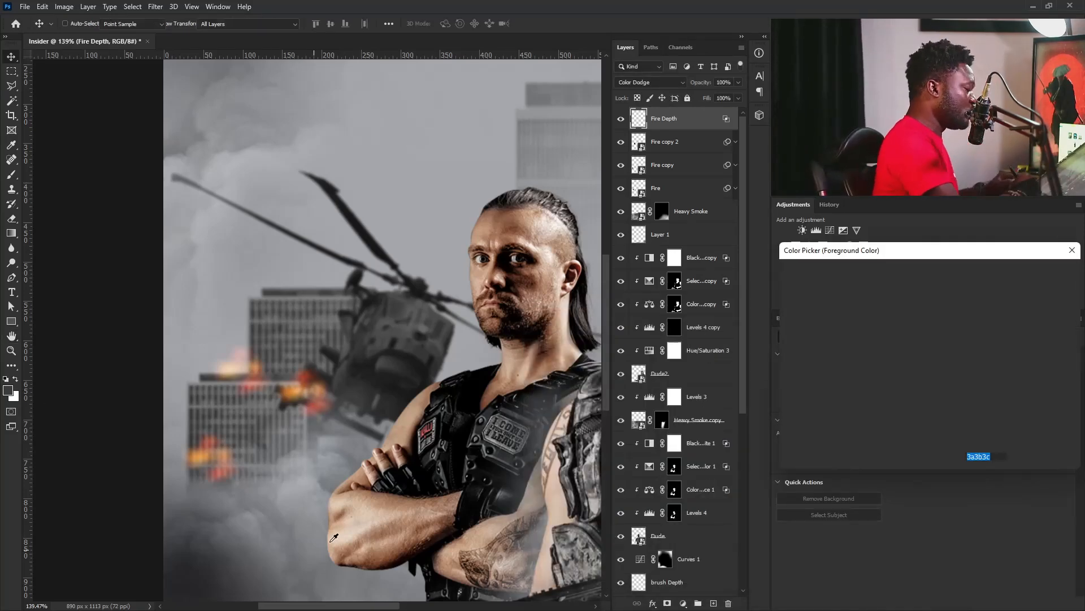
pyautogui.click(945, 397)
pyautogui.moveTo(944, 400); pyautogui.dragTo(944, 405)
pyautogui.moveTo(922, 321); pyautogui.dragTo(961, 279)
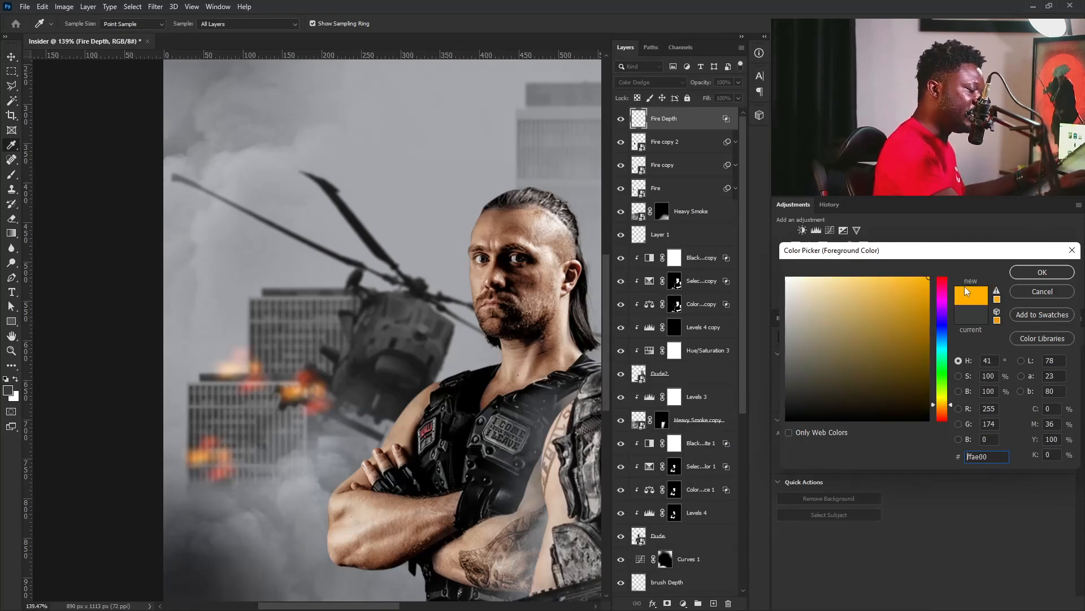
pyautogui.click(950, 405)
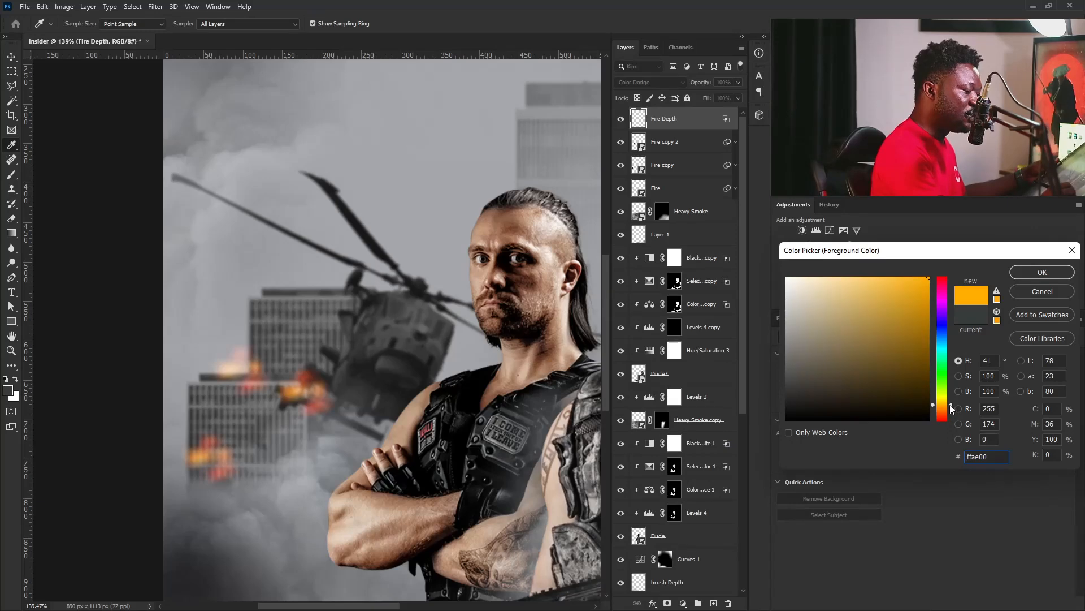
pyautogui.click(1042, 271)
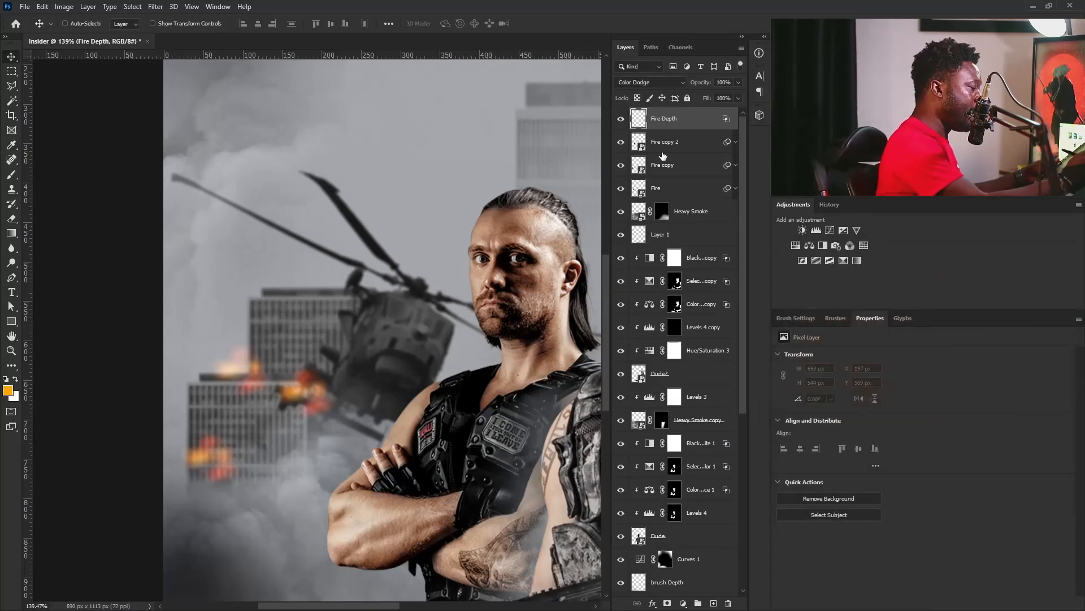
# Set up the Brush tool with a soft round tip at 15 px for painting the fire glow.
pyautogui.click(13, 179)
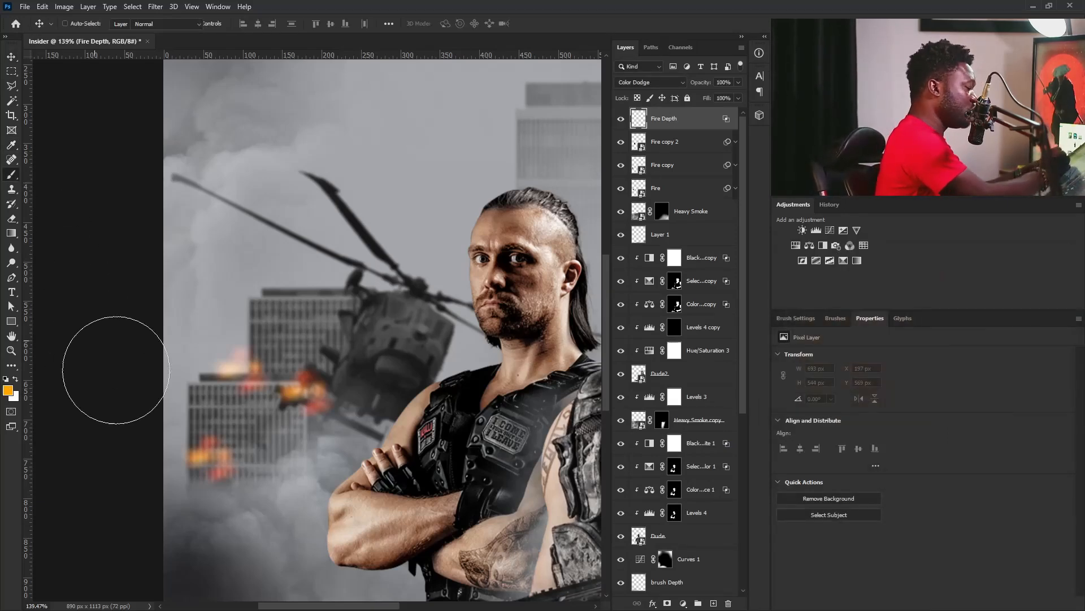
pyautogui.click(797, 316)
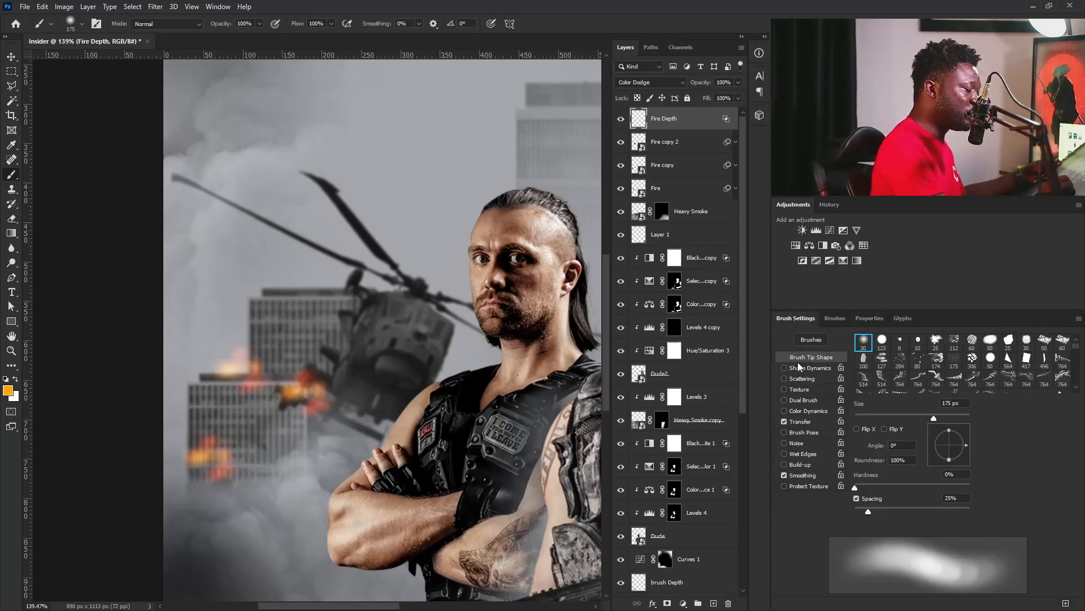
pyautogui.click(864, 343)
pyautogui.press('[')
pyautogui.press('[')
pyautogui.press('[')
pyautogui.press('[')
pyautogui.press('[')
pyautogui.press('[')
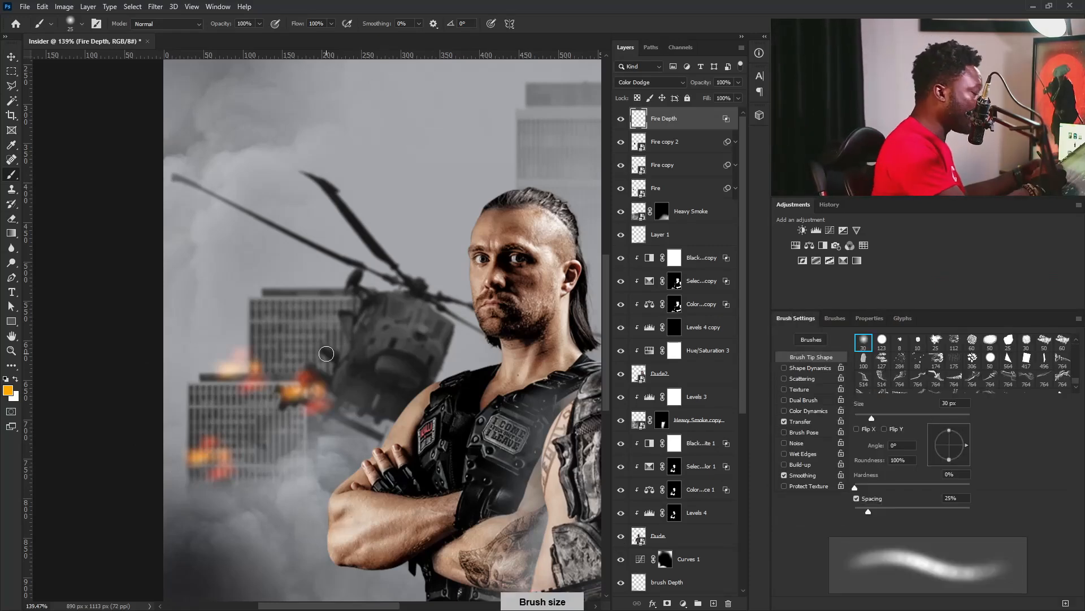
pyautogui.press(']')
pyautogui.press(']')
pyautogui.press(']')
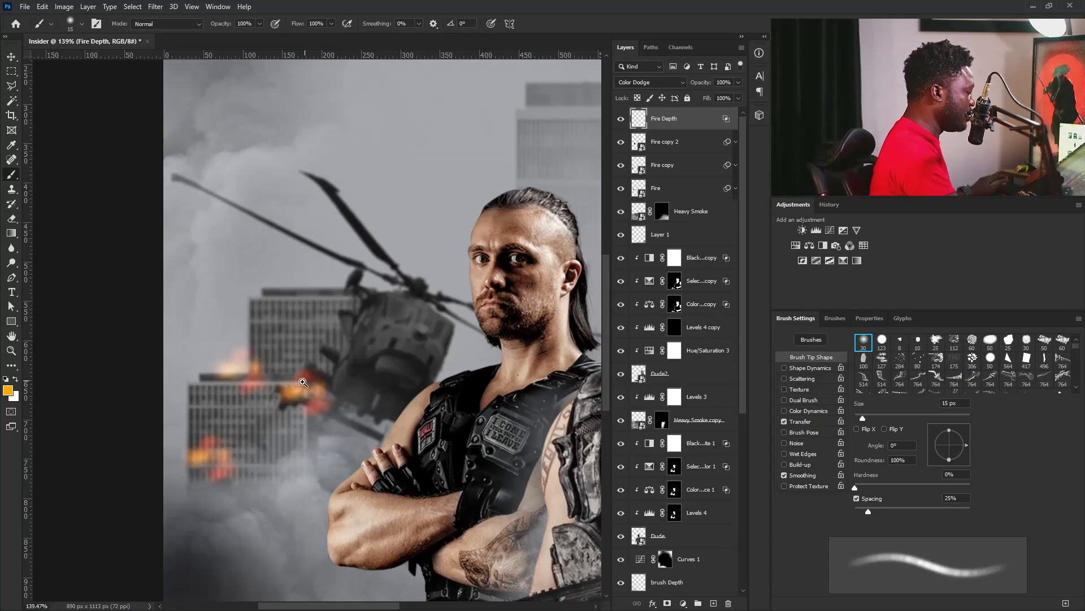
pyautogui.moveTo(306, 381); pyautogui.dragTo(332, 396)
# Set the foreground color to light orange #ffce6e and dab bright glows over the flame on the nearer building's rooftop.
pyautogui.click(8, 390)
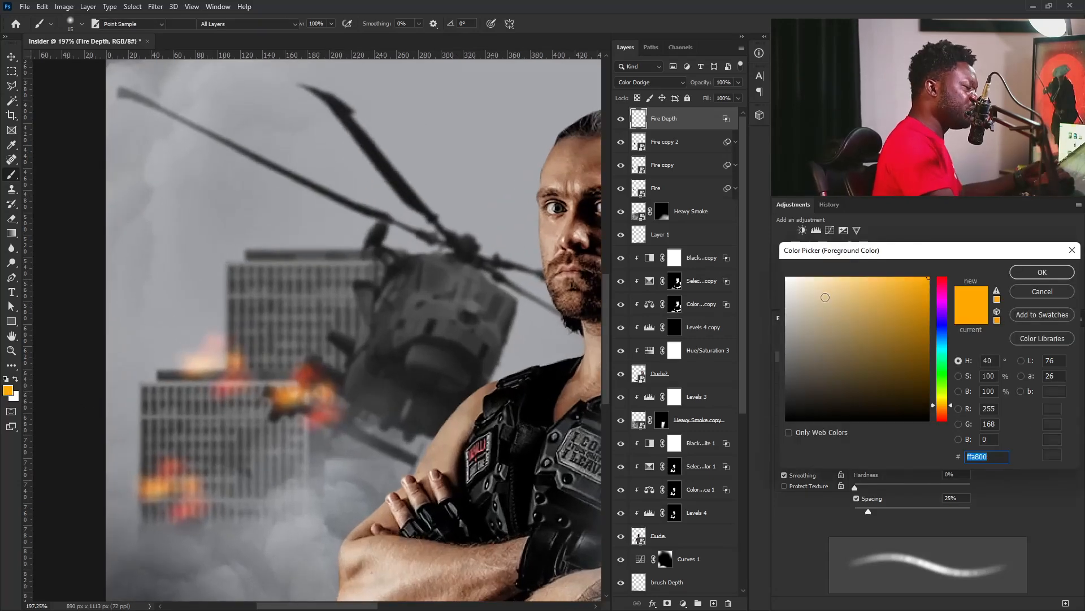
pyautogui.click(867, 277)
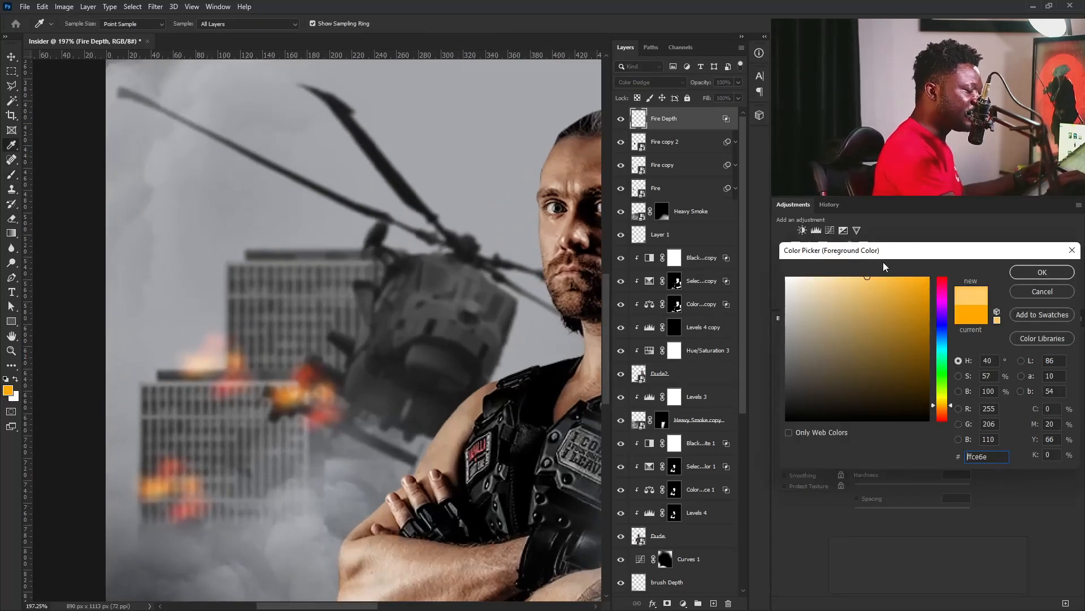
pyautogui.click(1029, 273)
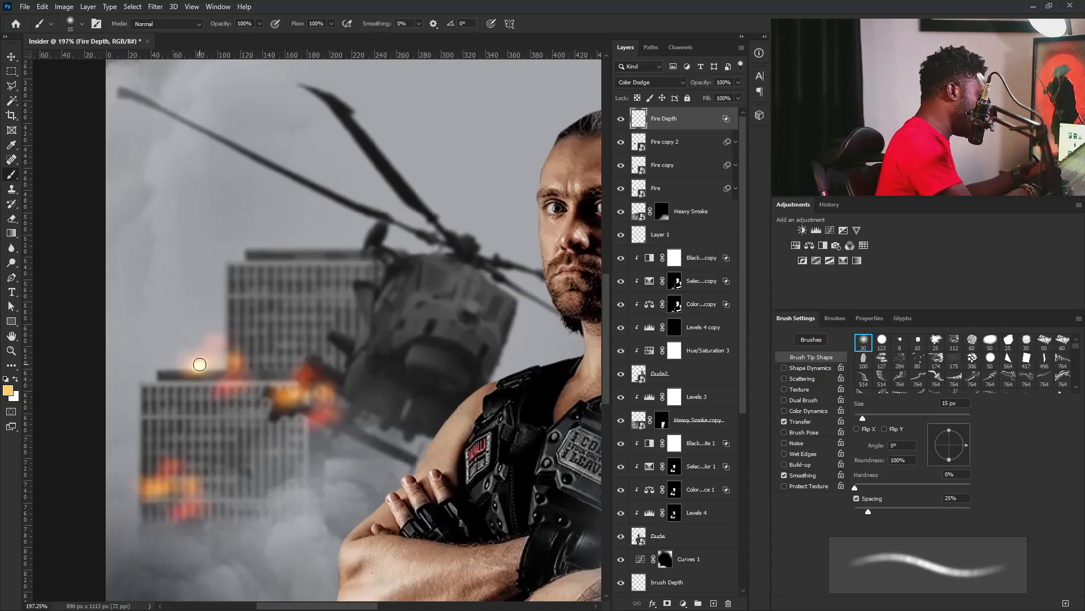
pyautogui.press('[')
pyautogui.press('[')
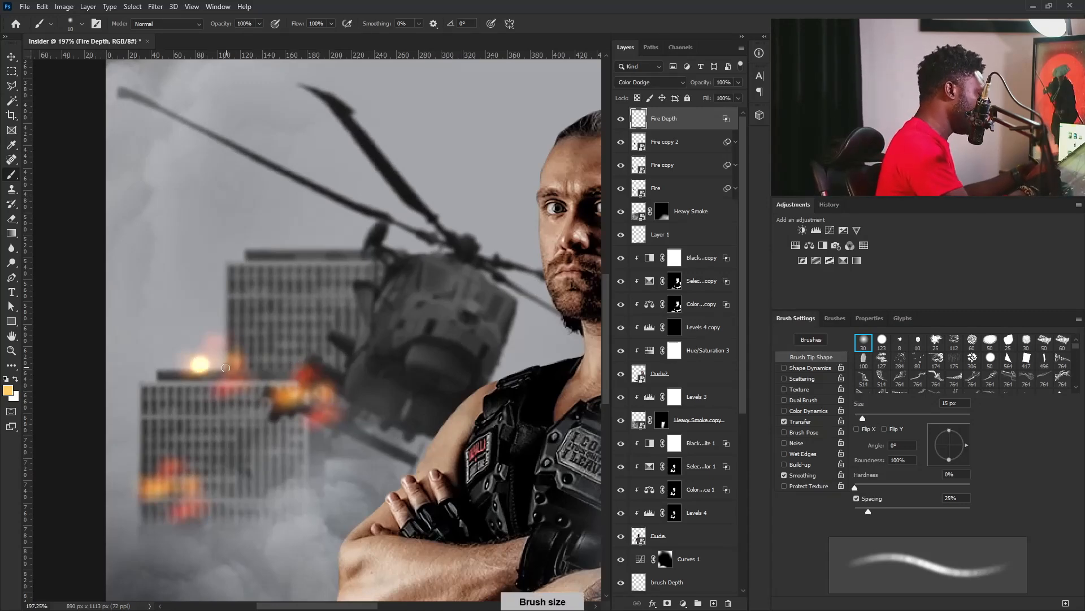
pyautogui.click(230, 358)
pyautogui.press(']')
pyautogui.press(']')
pyautogui.press(']')
pyautogui.click(218, 356)
pyautogui.click(217, 356)
pyautogui.press('[')
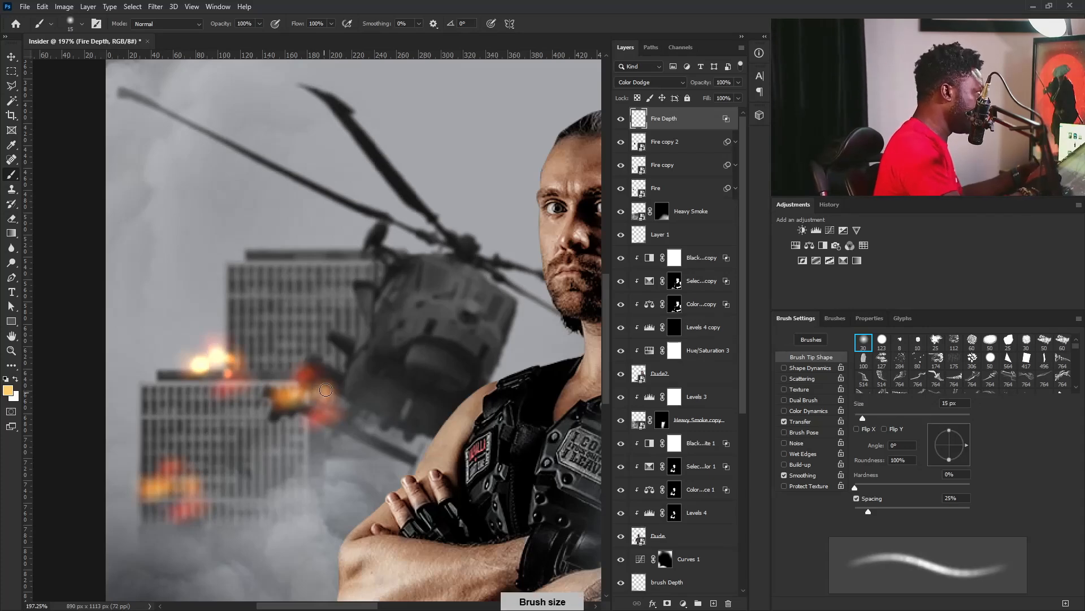
# Set the foreground color to #ffb629 and brush a glow over the flame at the helicopter's tail on Fire Depth.
pyautogui.click(8, 390)
pyautogui.click(906, 276)
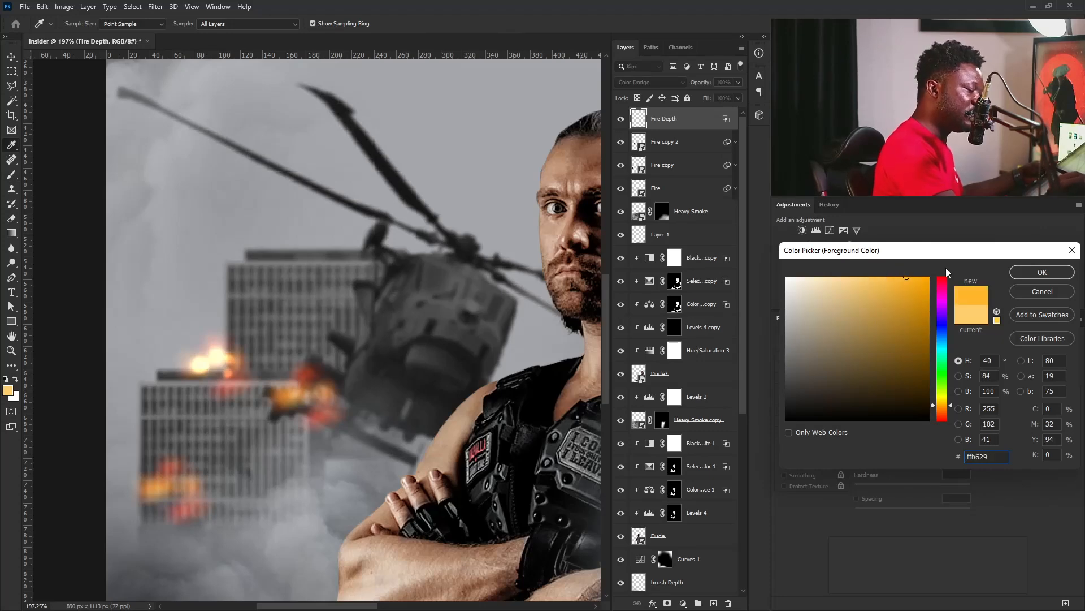
pyautogui.click(1040, 272)
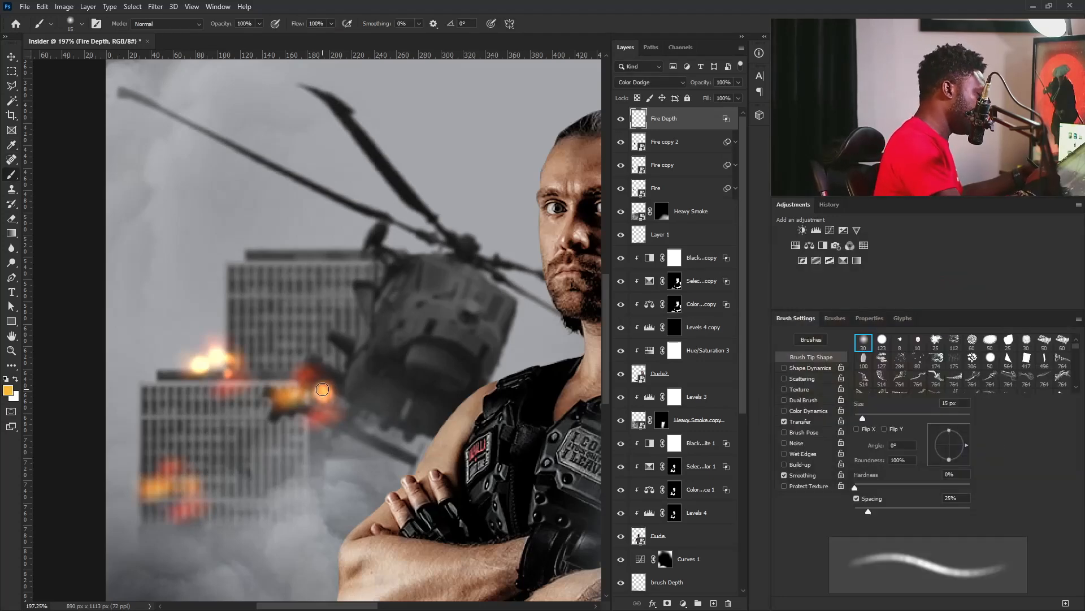
pyautogui.press(']')
pyautogui.press(']')
pyautogui.moveTo(320, 374); pyautogui.dragTo(331, 392)
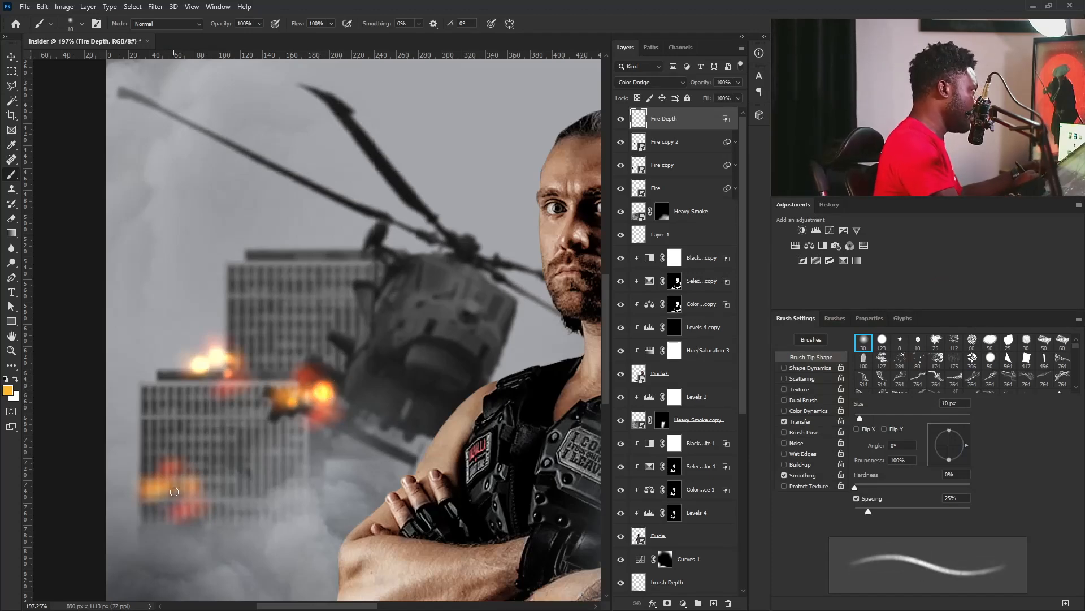
# Dab orange glows over the flames at the nearer building's lower outer corner, using 25 px and 20 px brush sizes.
pyautogui.press(']')
pyautogui.press(']')
pyautogui.press(']')
pyautogui.click(155, 489)
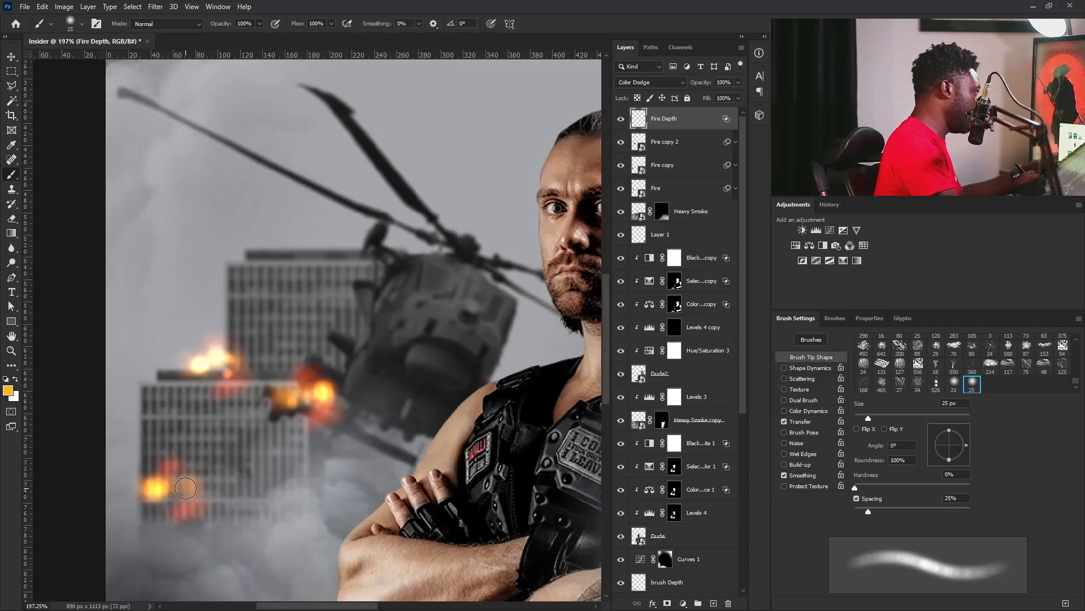
pyautogui.press('[')
pyautogui.click(182, 511)
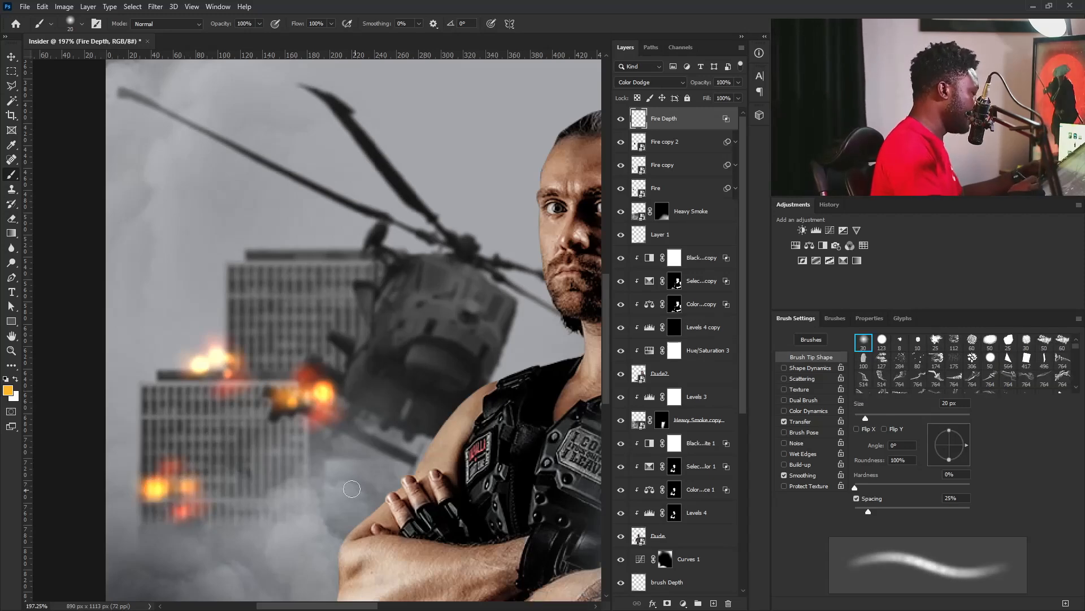
# Dab a soft orange glow with a 40 px brush on the nearer building's lower facade, on the helicopter side.
pyautogui.press(']')
pyautogui.press(']')
pyautogui.press(']')
pyautogui.press(']')
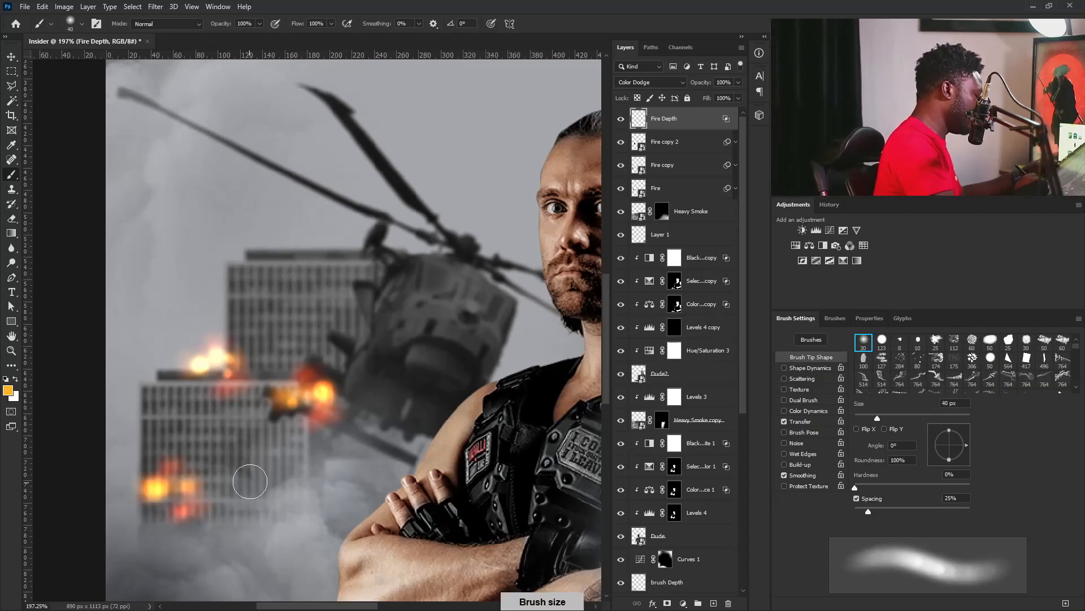
pyautogui.click(249, 482)
pyautogui.press('[')
pyautogui.press('[')
pyautogui.press('[')
pyautogui.press('[')
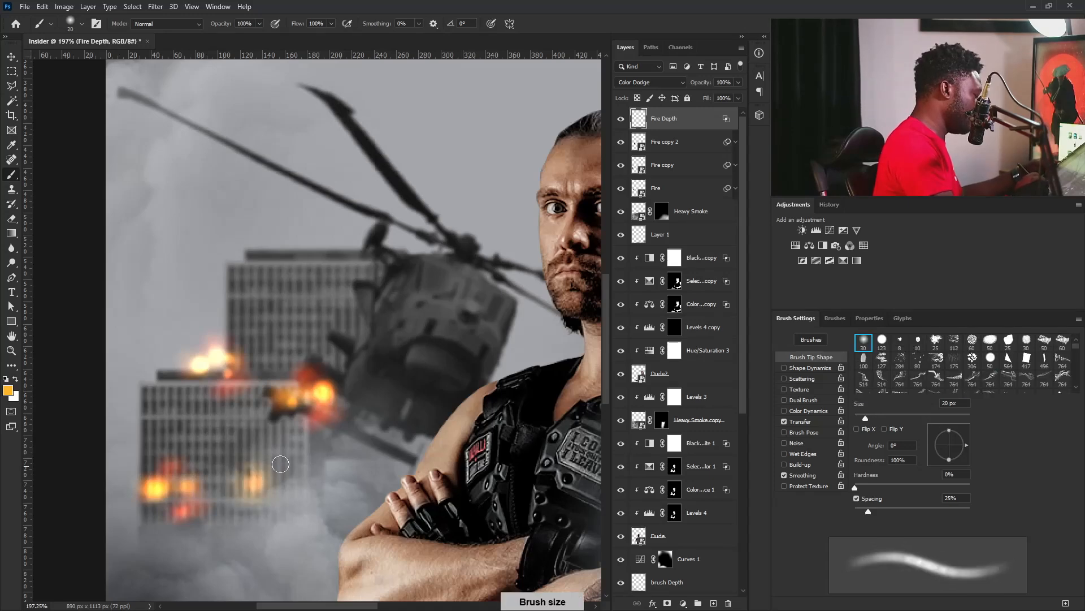
pyautogui.press(']')
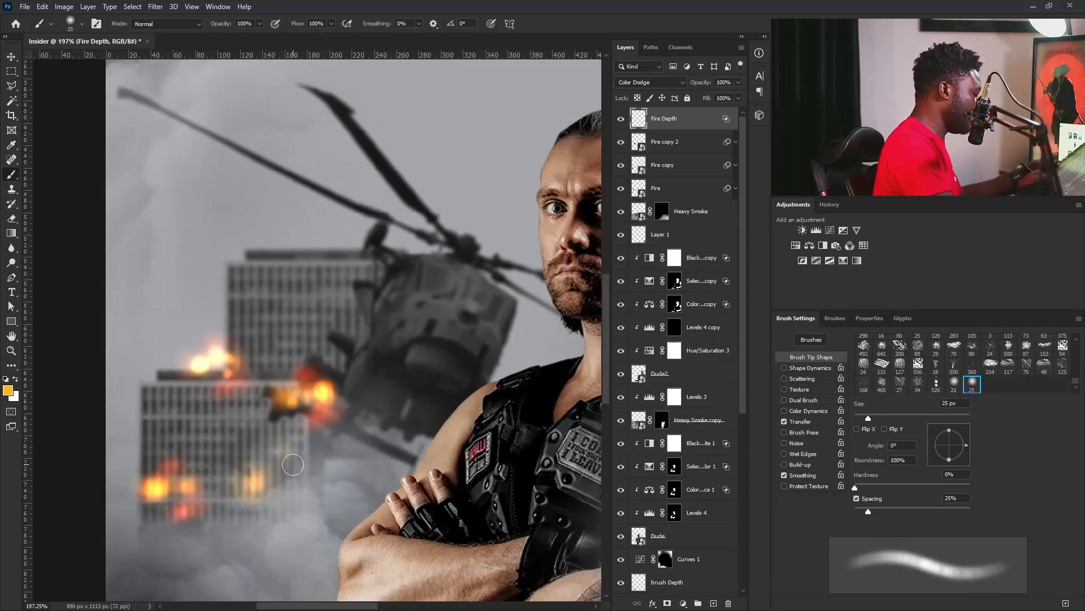
# Select Layer 1 and sample dark gray #28292a from the smoke below the buildings as the foreground color.
pyautogui.hotkey('ctrl', '-')
pyautogui.click(676, 238)
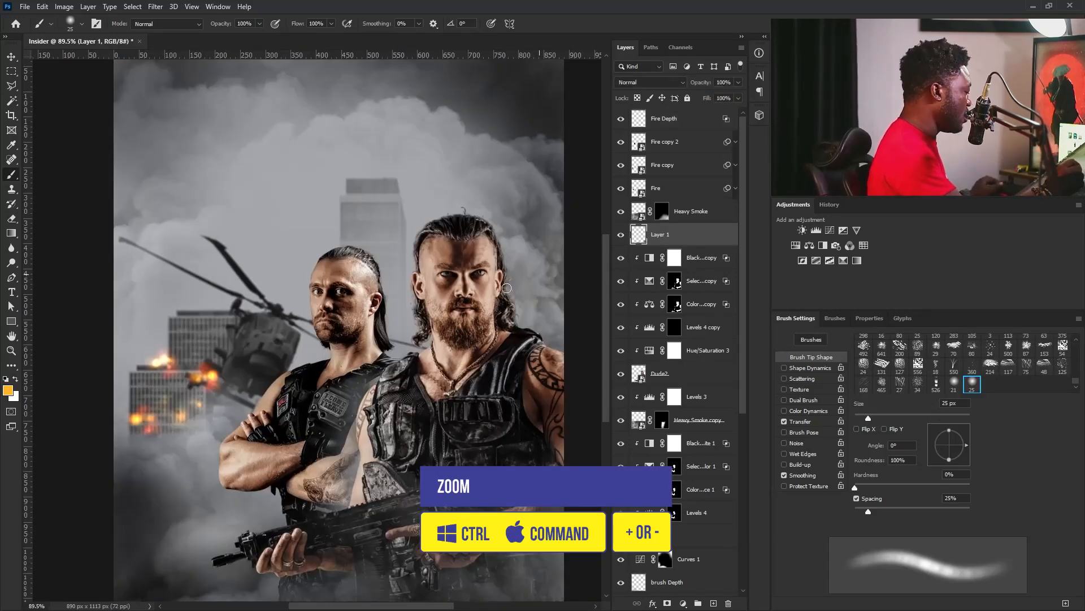
pyautogui.click(8, 390)
pyautogui.click(129, 513)
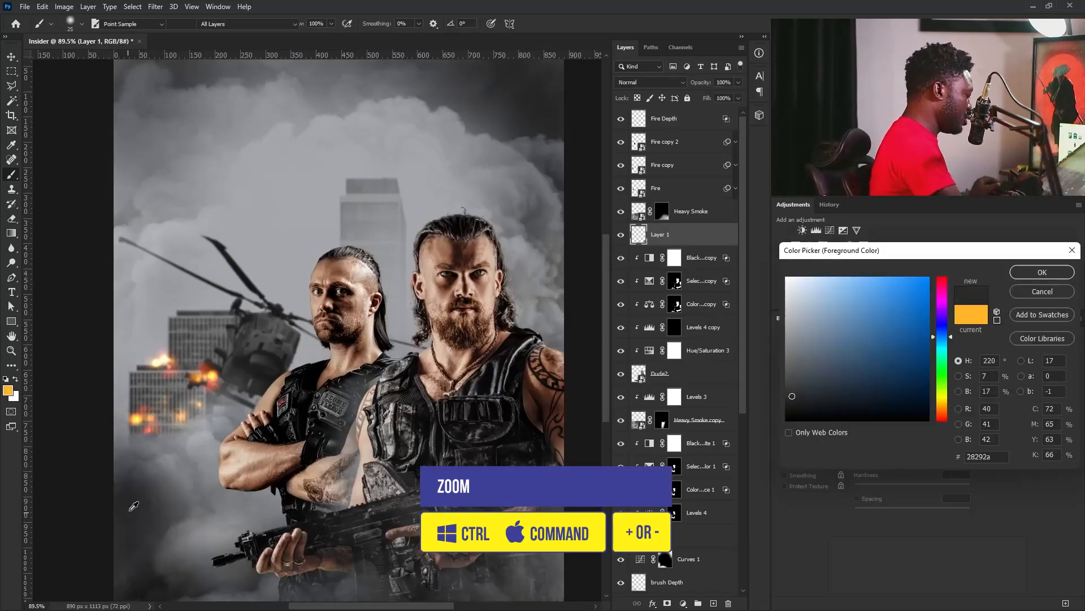
pyautogui.click(1030, 273)
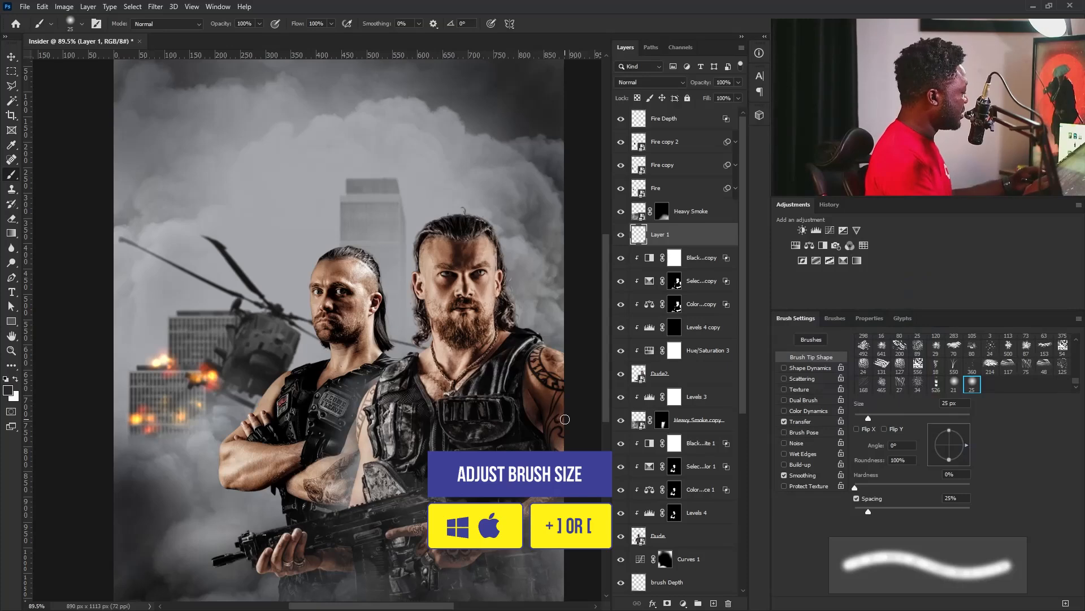
# Set the soft round brush to 150 px for shading the smoke below the burning building on Layer 1.
pyautogui.press(']')
pyautogui.press(']')
pyautogui.press(']')
pyautogui.press(']')
pyautogui.press(']')
pyautogui.press(']')
pyautogui.press(']')
pyautogui.press(']')
pyautogui.press(']')
pyautogui.press(']')
pyautogui.press(']')
pyautogui.press(']')
pyautogui.press(']')
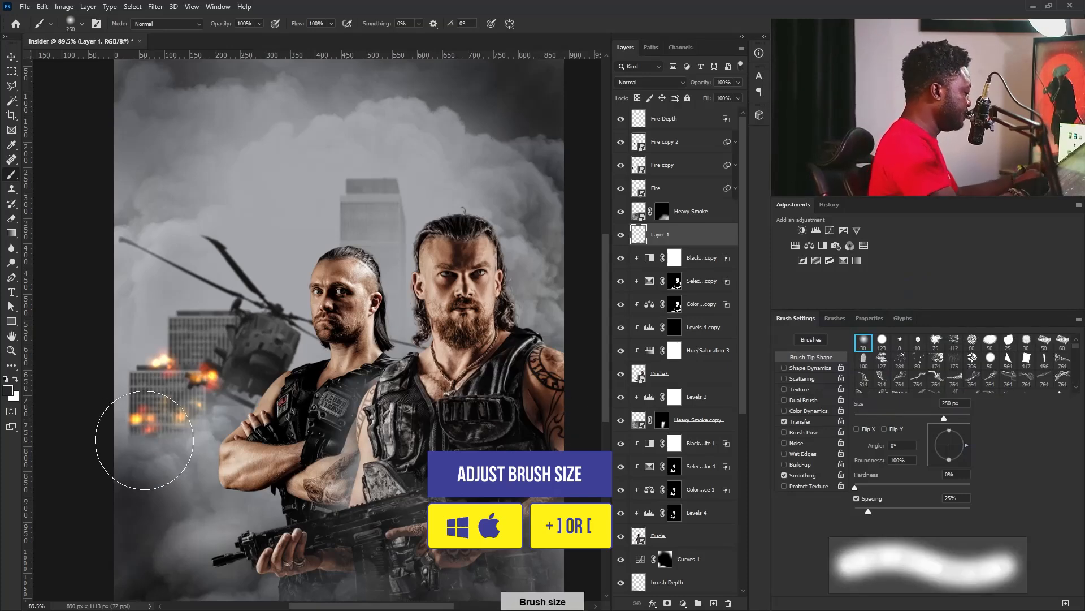
pyautogui.press('[')
pyautogui.press('[')
pyautogui.press('[')
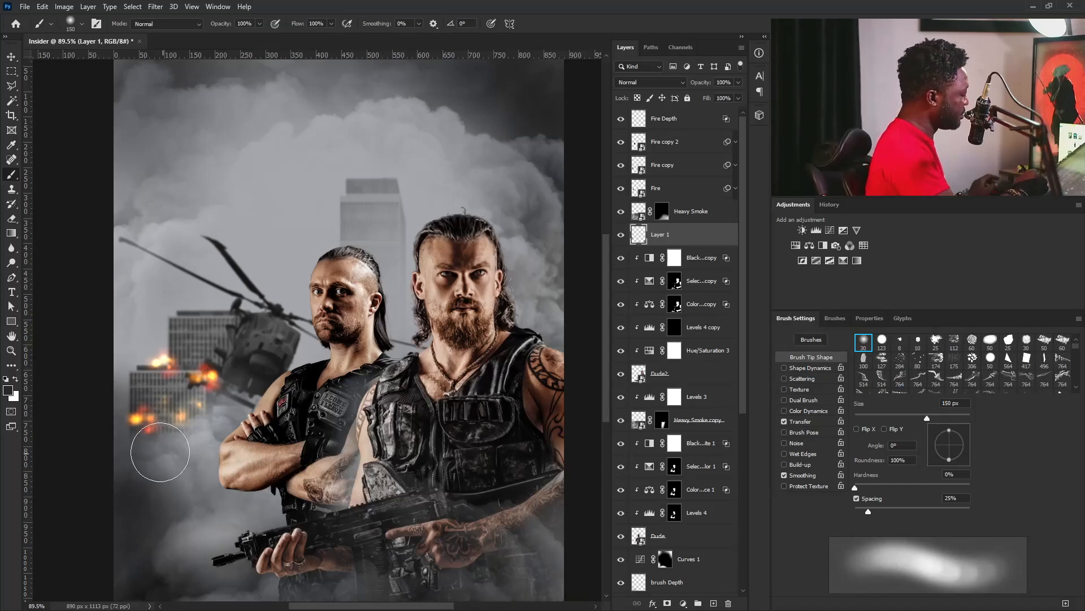
pyautogui.moveTo(417, 419)
pyautogui.mouseDown()
pyautogui.moveTo(369, 451)
pyautogui.moveTo(406, 436)
pyautogui.mouseUp()
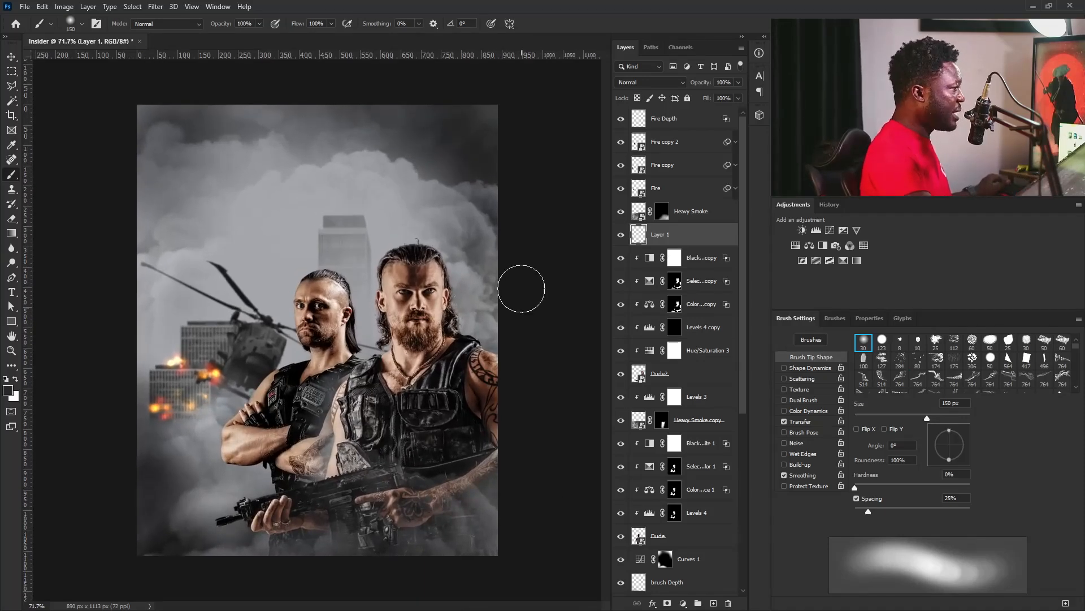
# Group the three flame layers and Fire Depth, and name the group Fire.
pyautogui.click(687, 192)
pyautogui.keyDown('shift'); pyautogui.click(684, 128); pyautogui.keyUp('shift')
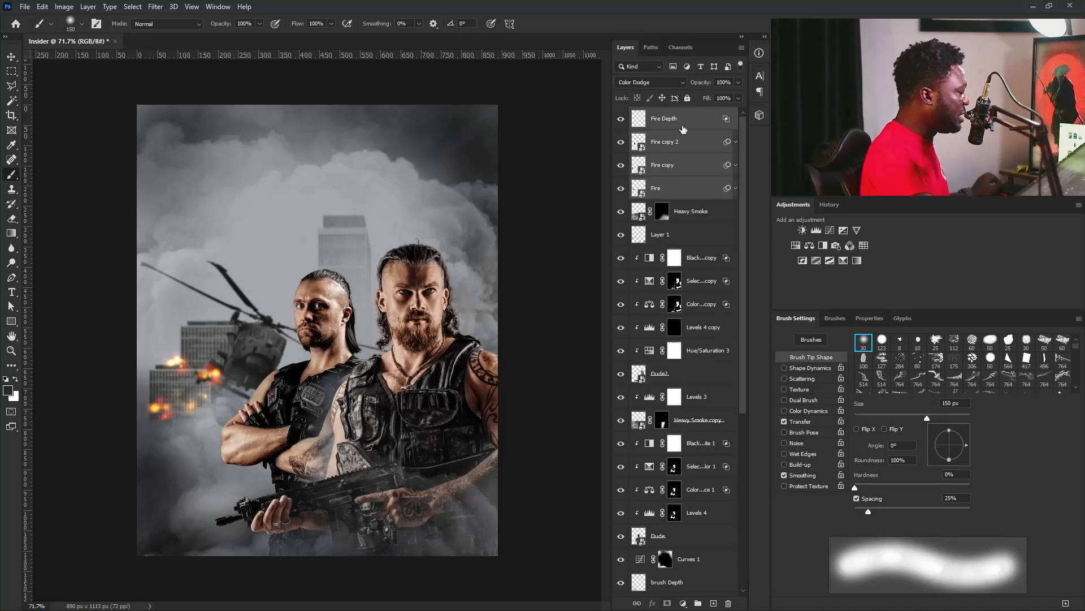
pyautogui.hotkey('ctrl', 'g')
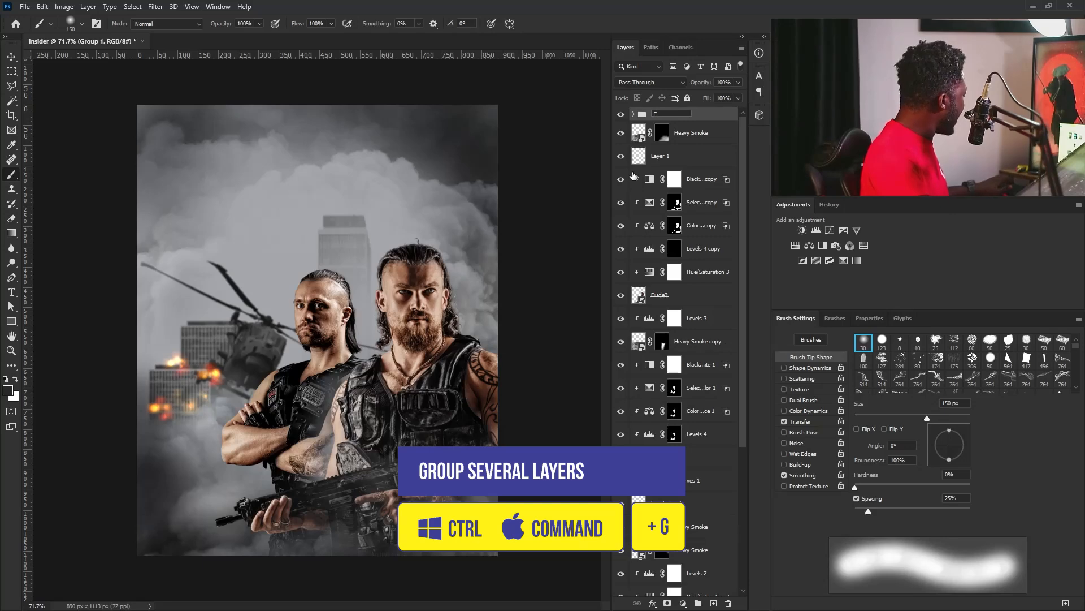
pyautogui.press('Return')
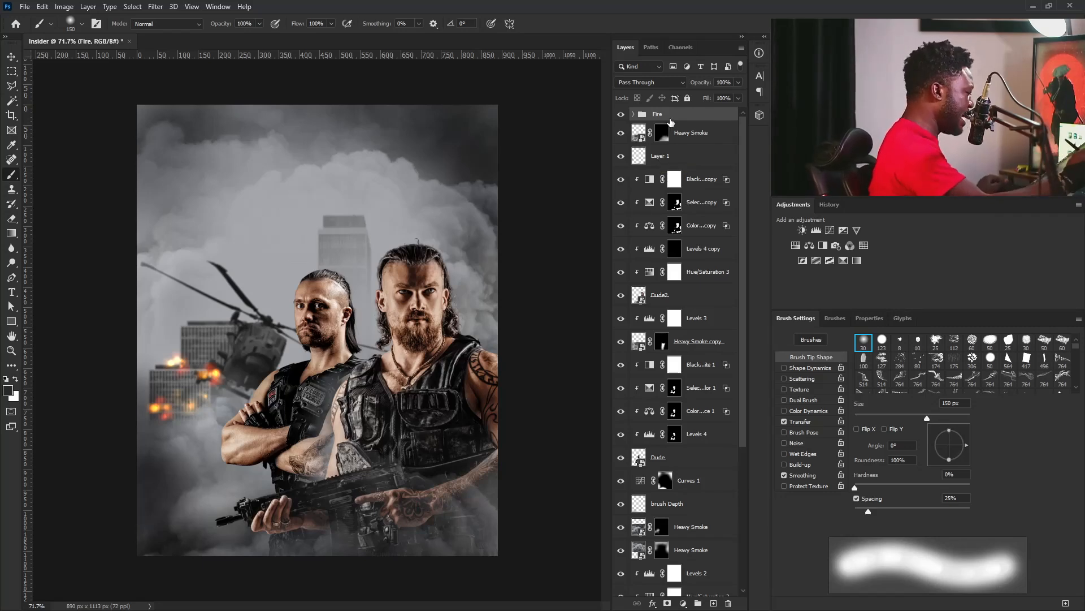
# Expand the Fire group, duplicate its Fire layer and move the copy from the rooftop flame toward the helicopter.
pyautogui.click(633, 113)
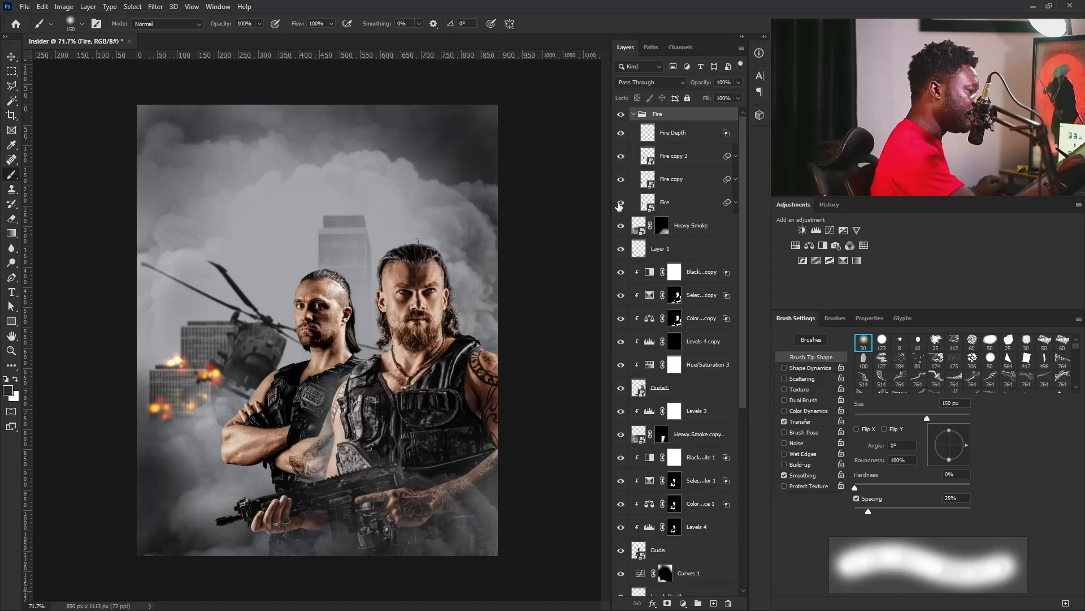
pyautogui.click(620, 203)
pyautogui.moveTo(683, 203); pyautogui.dragTo(714, 602)
pyautogui.hotkey('ctrl', 't')
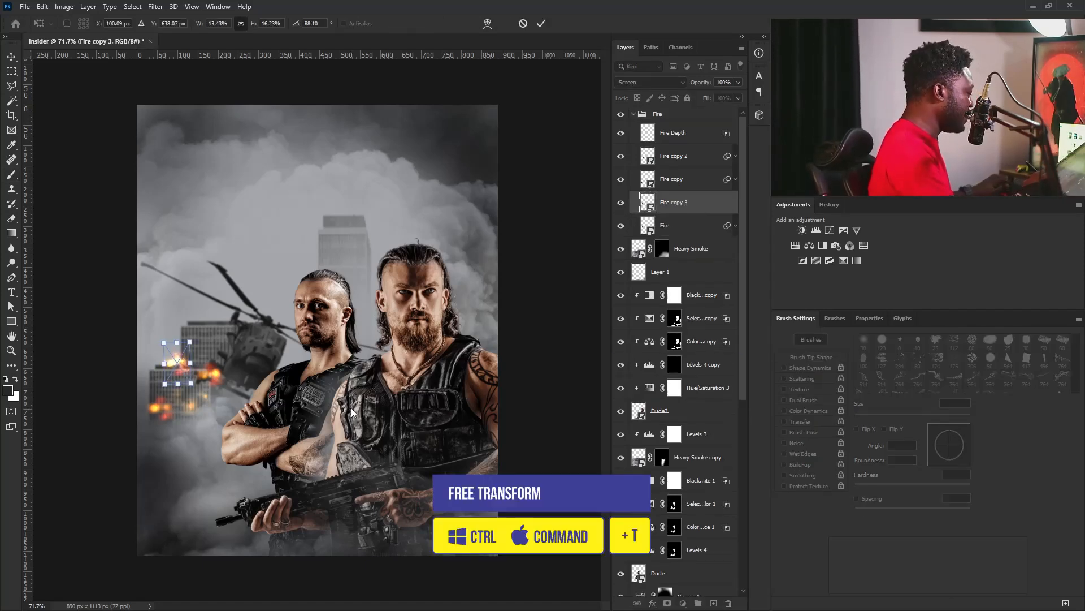
pyautogui.moveTo(177, 368)
pyautogui.mouseDown()
pyautogui.moveTo(186, 374)
pyautogui.moveTo(177, 384)
pyautogui.moveTo(164, 359)
pyautogui.moveTo(209, 356)
pyautogui.mouseUp()
pyautogui.press('Return')
# Nudge the duplicated flame, Fire copy 3, slightly closer to the helicopter's tail.
pyautogui.press('b')
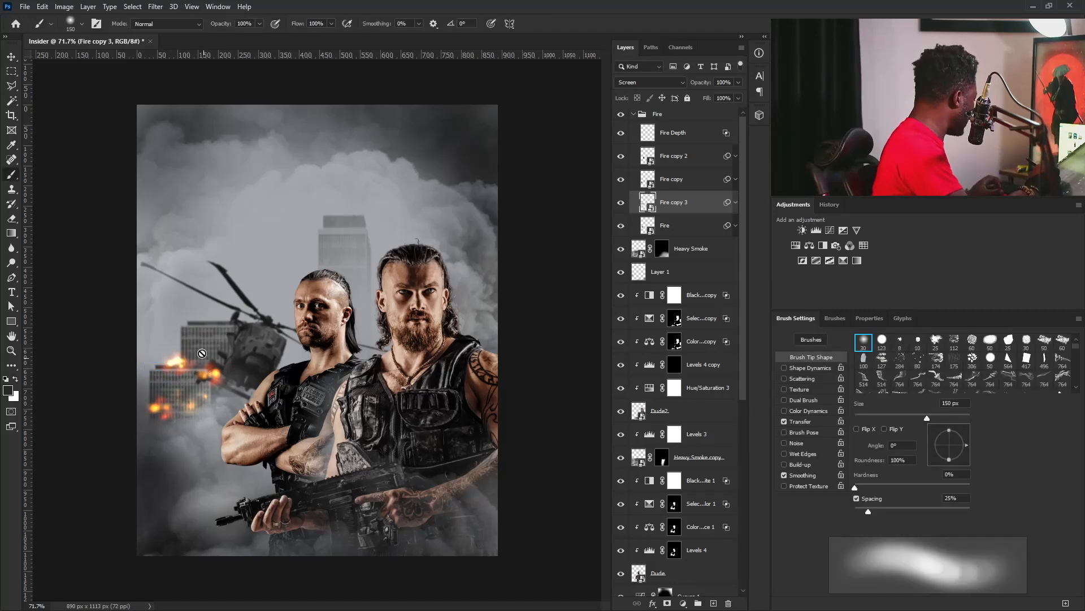
pyautogui.press('v')
pyautogui.moveTo(204, 363); pyautogui.dragTo(211, 365)
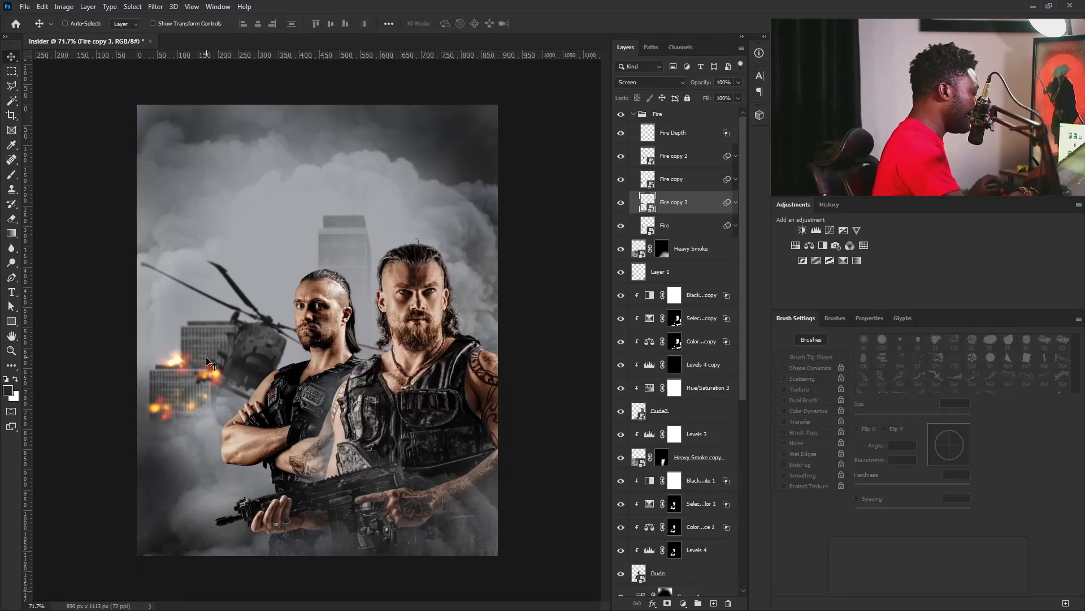
pyautogui.moveTo(507, 426); pyautogui.dragTo(430, 388)
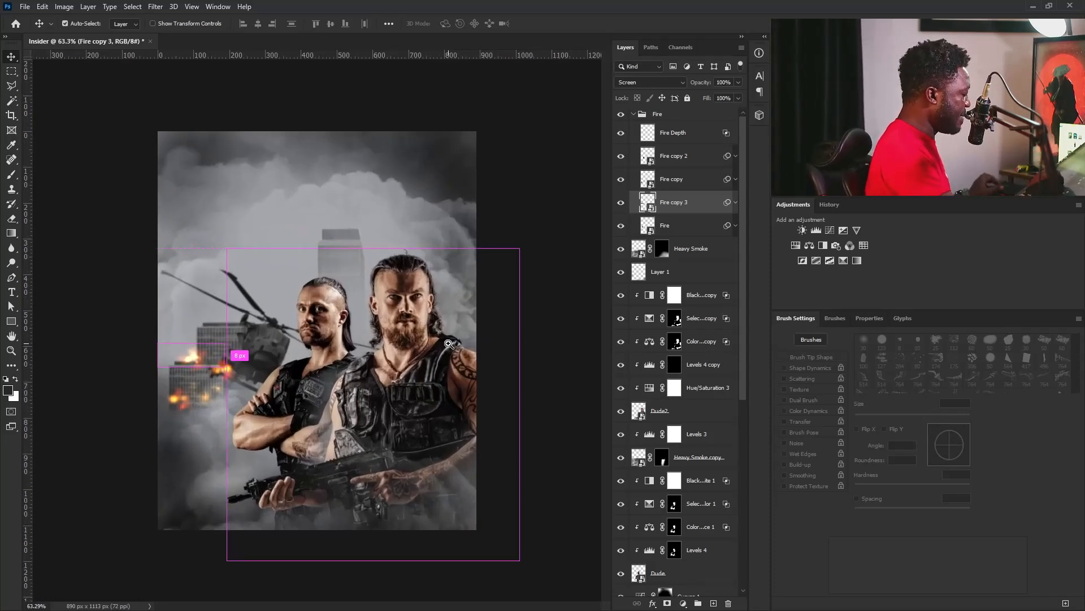
# Adjust the placement of the Fire copy 3 flame beside the helicopter and collapse the Fire group.
pyautogui.moveTo(448, 343); pyautogui.dragTo(471, 363)
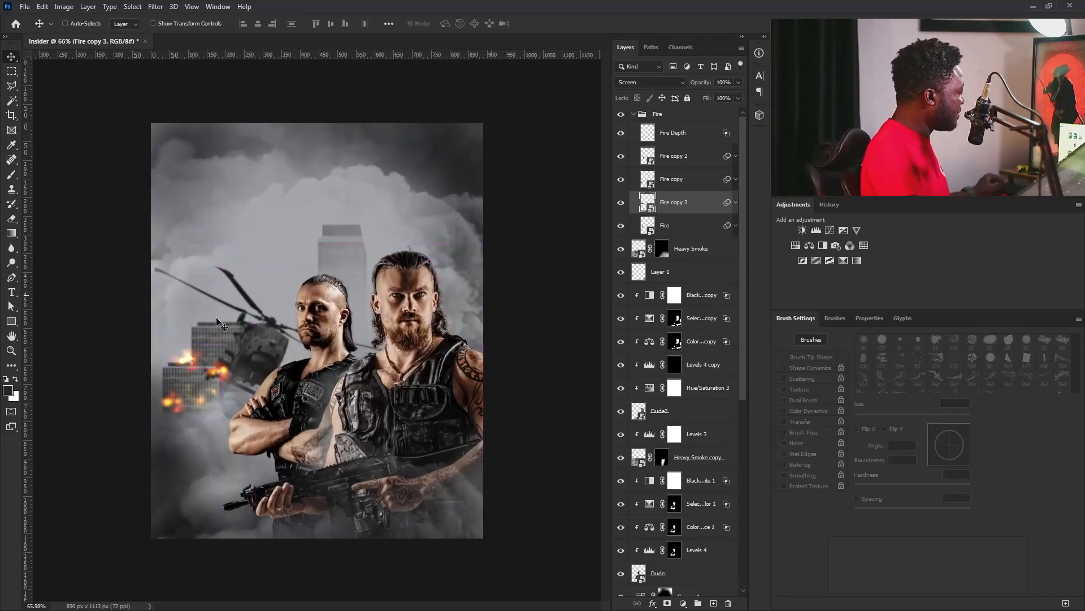
pyautogui.click(633, 119)
pyautogui.click(633, 114)
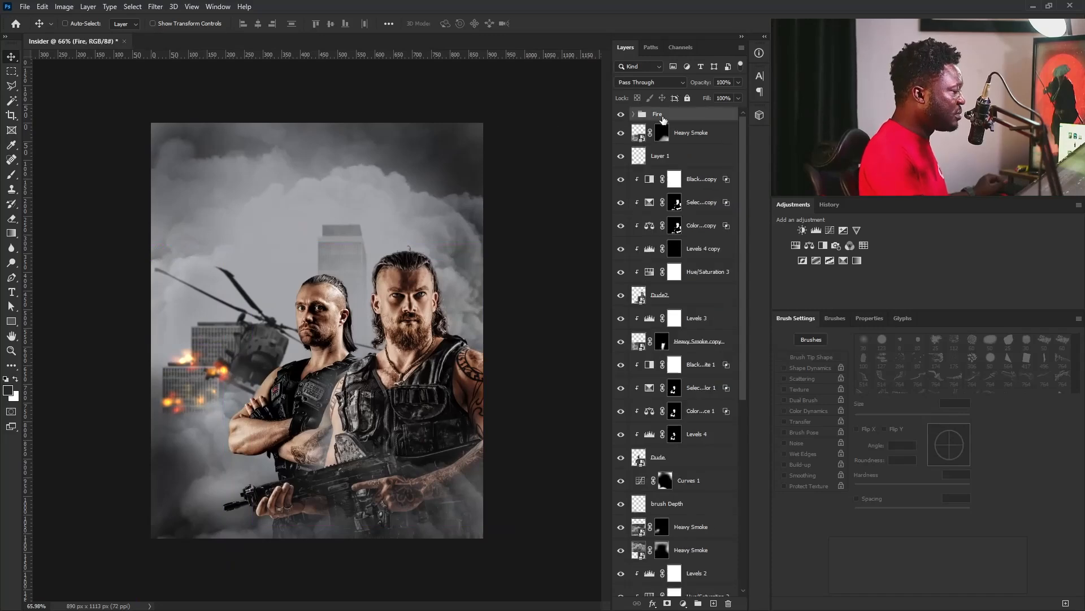
# Place the Fire image above the Fire group, enlarged and tilted over the lower-left corner, and set its blend mode to Screen.
pyautogui.moveTo(257, 609); pyautogui.dragTo(302, 492)
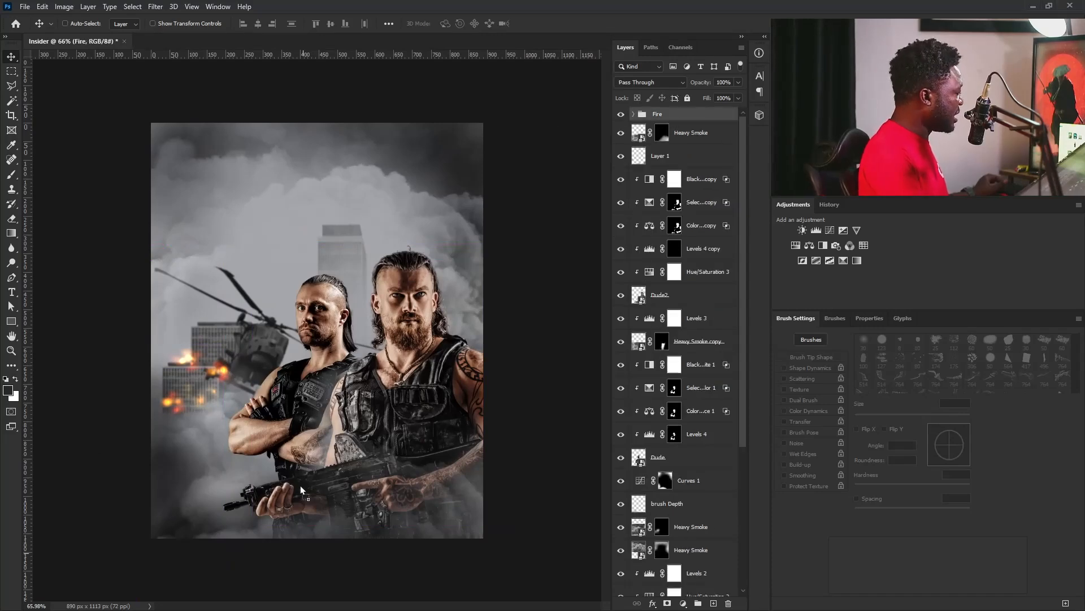
pyautogui.moveTo(407, 362); pyautogui.dragTo(329, 459)
pyautogui.moveTo(378, 355); pyautogui.dragTo(425, 283)
pyautogui.moveTo(265, 392); pyautogui.dragTo(143, 432)
pyautogui.moveTo(456, 396); pyautogui.dragTo(462, 450)
pyautogui.moveTo(206, 455); pyautogui.dragTo(220, 445)
pyautogui.press('Return')
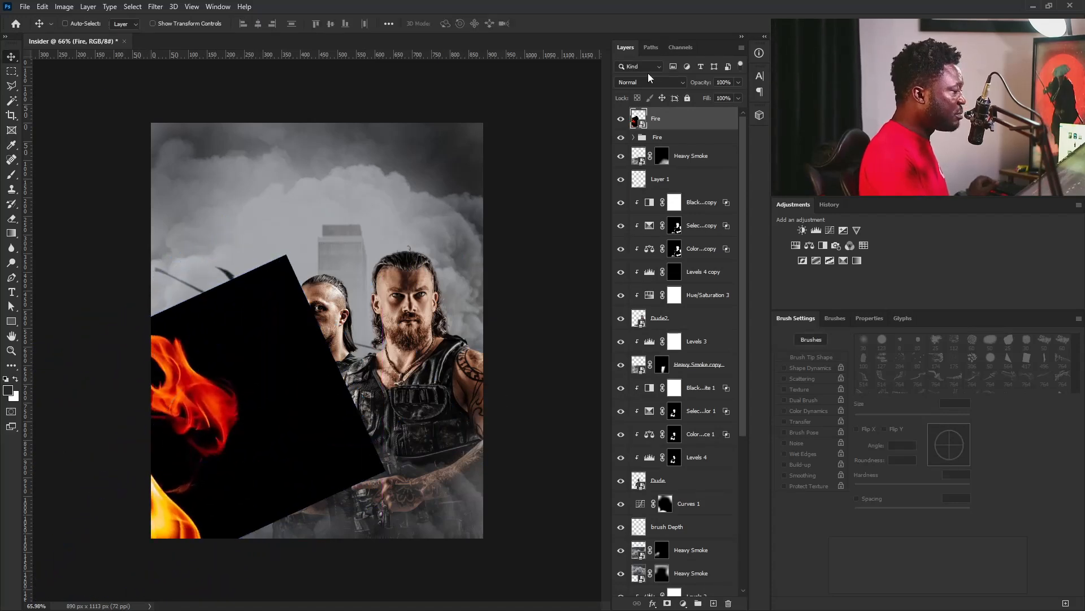
pyautogui.click(650, 83)
pyautogui.click(639, 178)
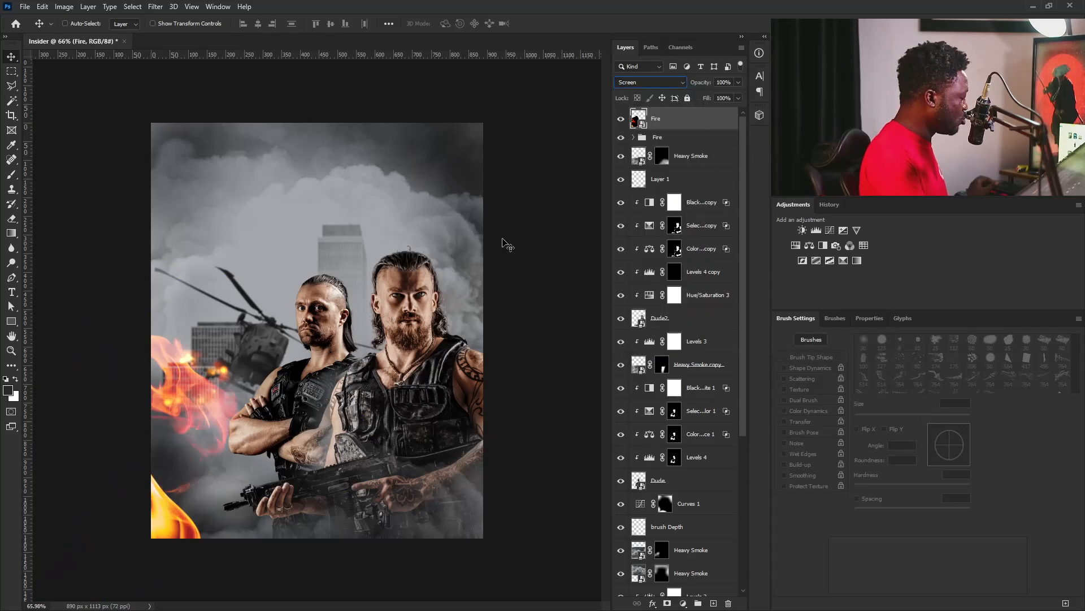
# Add a layer mask to the placed Fire layer and hide its red flames over the buildings with a 250 px soft brush.
pyautogui.click(668, 604)
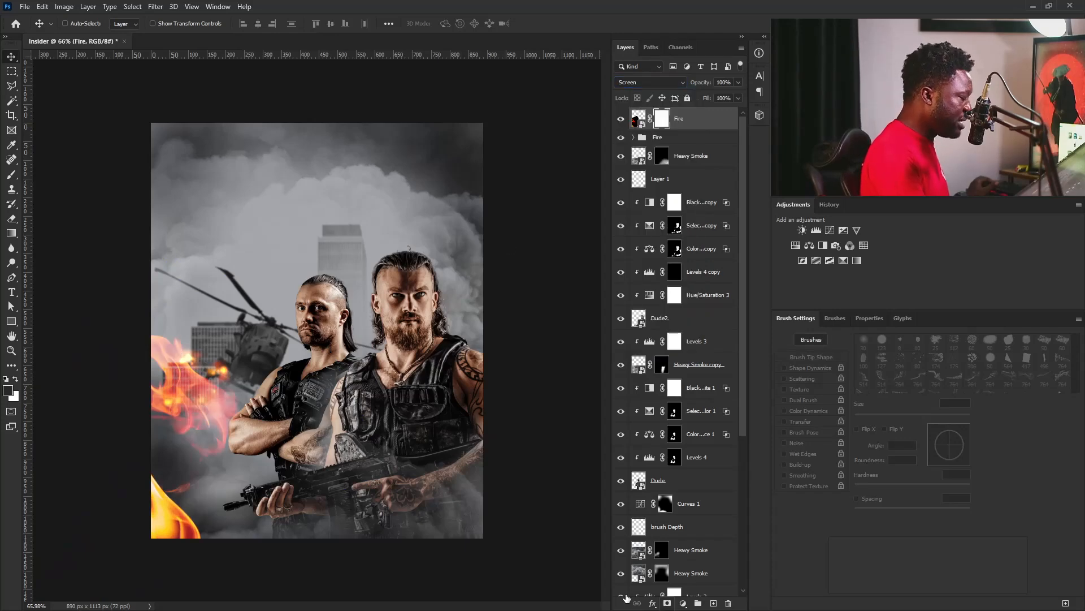
pyautogui.press('b')
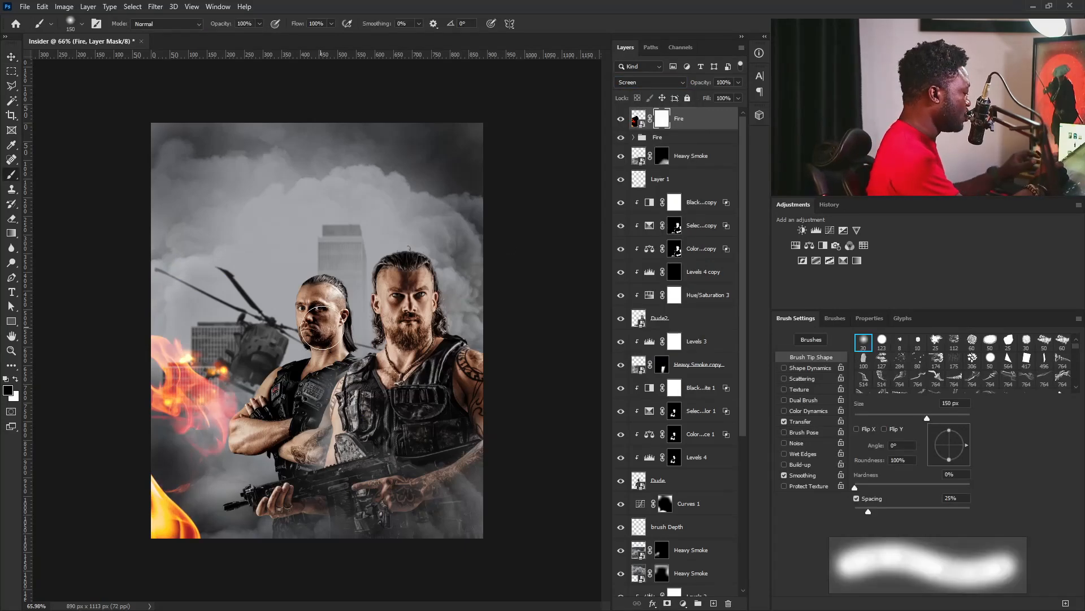
pyautogui.press(']')
pyautogui.press(']')
pyautogui.moveTo(198, 353)
pyautogui.mouseDown()
pyautogui.moveTo(164, 390)
pyautogui.moveTo(201, 314)
pyautogui.mouseUp()
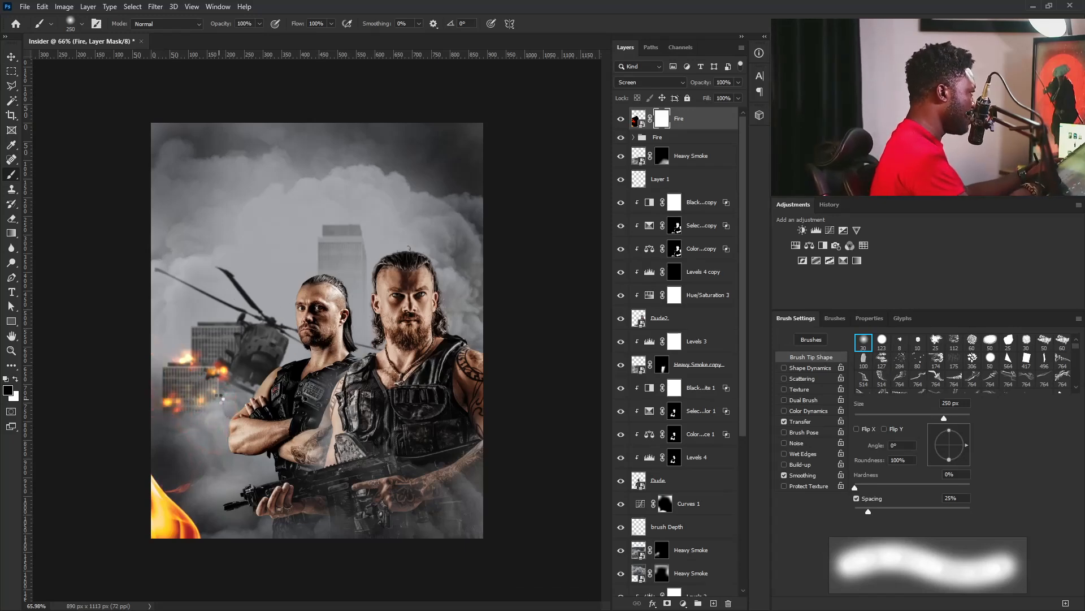
# Rotate the masked flame upright, position it along the poster's lower-left edge and touch up its mask.
pyautogui.click(11, 57)
pyautogui.hotkey('ctrl', 't')
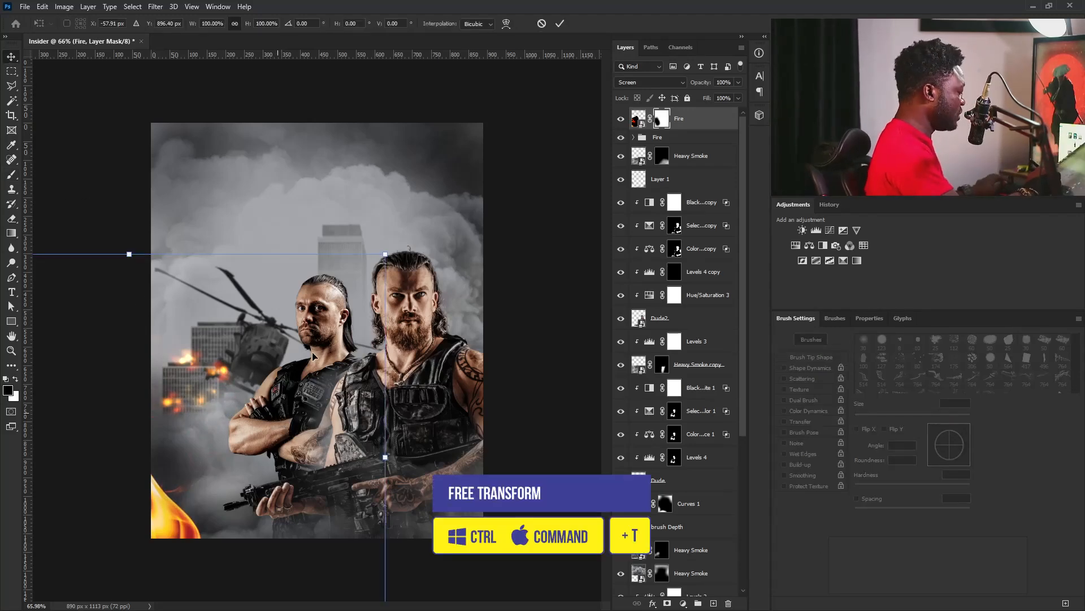
pyautogui.moveTo(444, 242); pyautogui.dragTo(464, 380)
pyautogui.moveTo(233, 493); pyautogui.dragTo(254, 470)
pyautogui.moveTo(321, 464); pyautogui.dragTo(325, 455)
pyautogui.press('Return')
pyautogui.press('b')
pyautogui.moveTo(168, 329); pyautogui.dragTo(176, 342)
pyautogui.press('[')
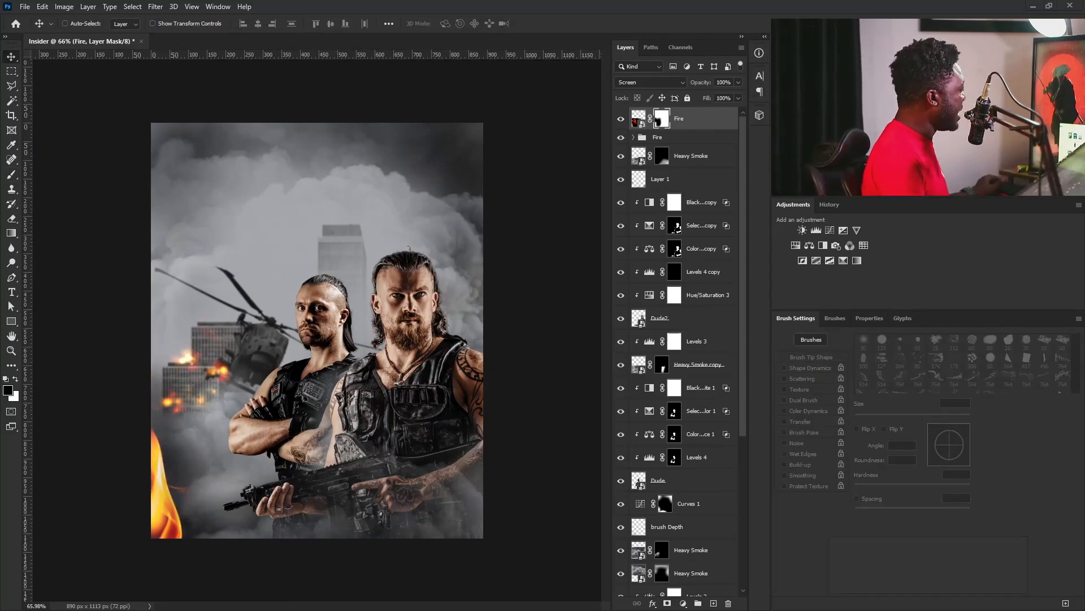
# Place the Fire image again, enlarge it to about 237% and move it over the poster's lower-right corner.
pyautogui.moveTo(540, 306); pyautogui.dragTo(537, 307)
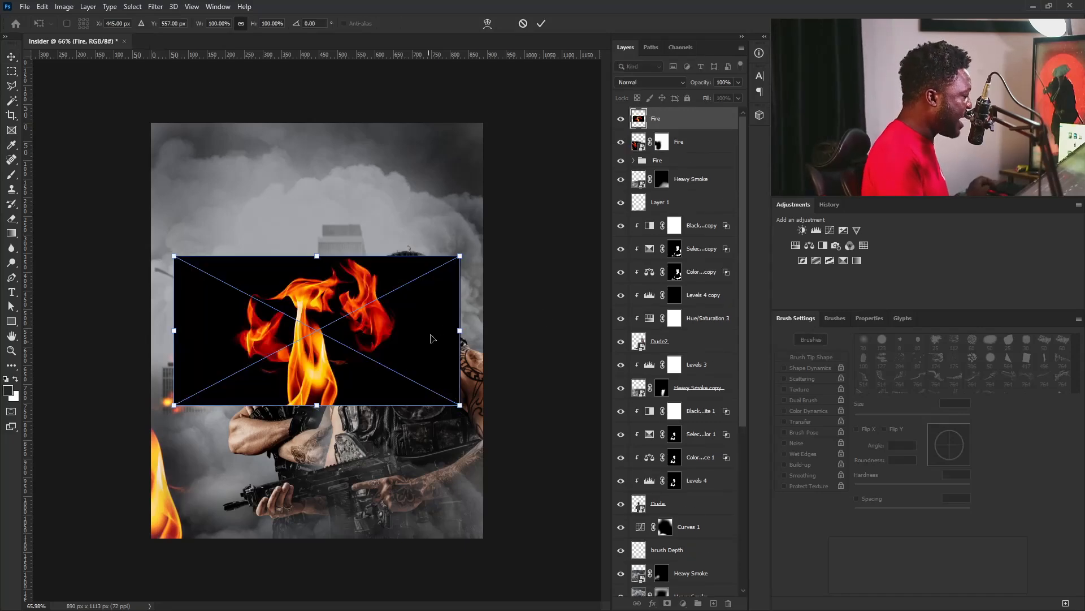
pyautogui.rightClick(360, 339)
pyautogui.press('Escape')
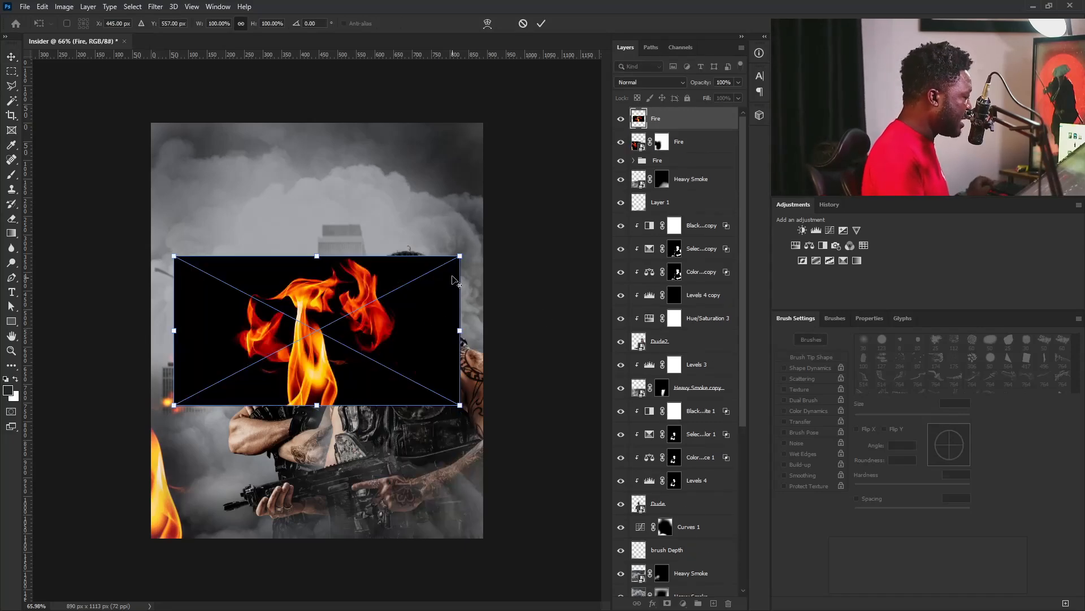
pyautogui.moveTo(460, 257); pyautogui.dragTo(656, 154)
pyautogui.moveTo(221, 339); pyautogui.dragTo(491, 465)
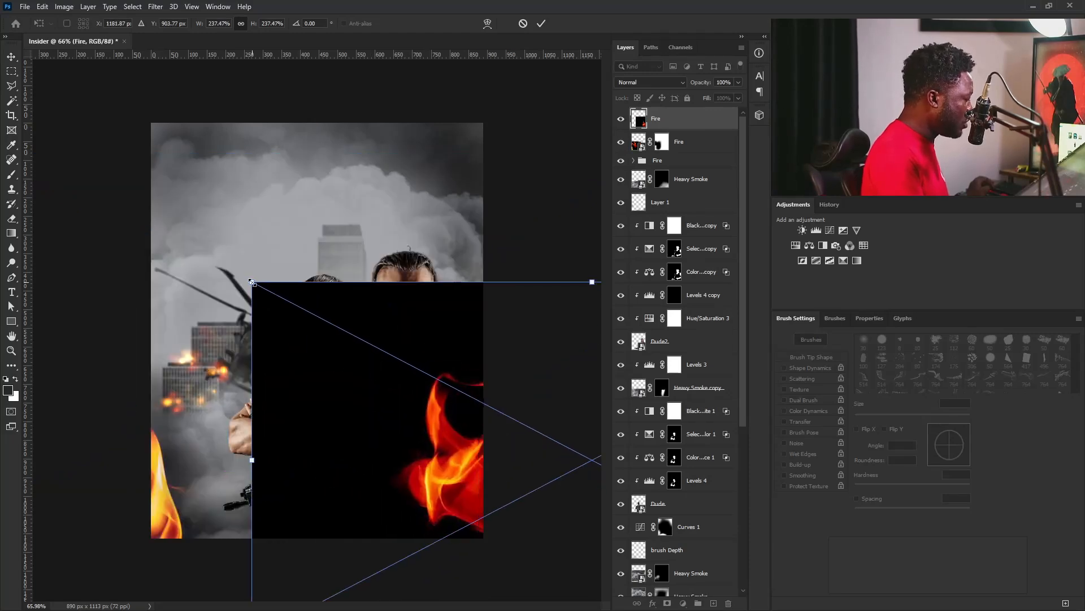
# Reduce the placed flame, rotate it about 16° into the lower-right corner and set its blend mode to Screen.
pyautogui.moveTo(252, 280); pyautogui.dragTo(275, 293)
pyautogui.moveTo(385, 195); pyautogui.dragTo(472, 181)
pyautogui.moveTo(472, 411); pyautogui.dragTo(474, 479)
pyautogui.press('Return')
pyautogui.hotkey('ctrl', 't')
pyautogui.moveTo(316, 272); pyautogui.dragTo(352, 307)
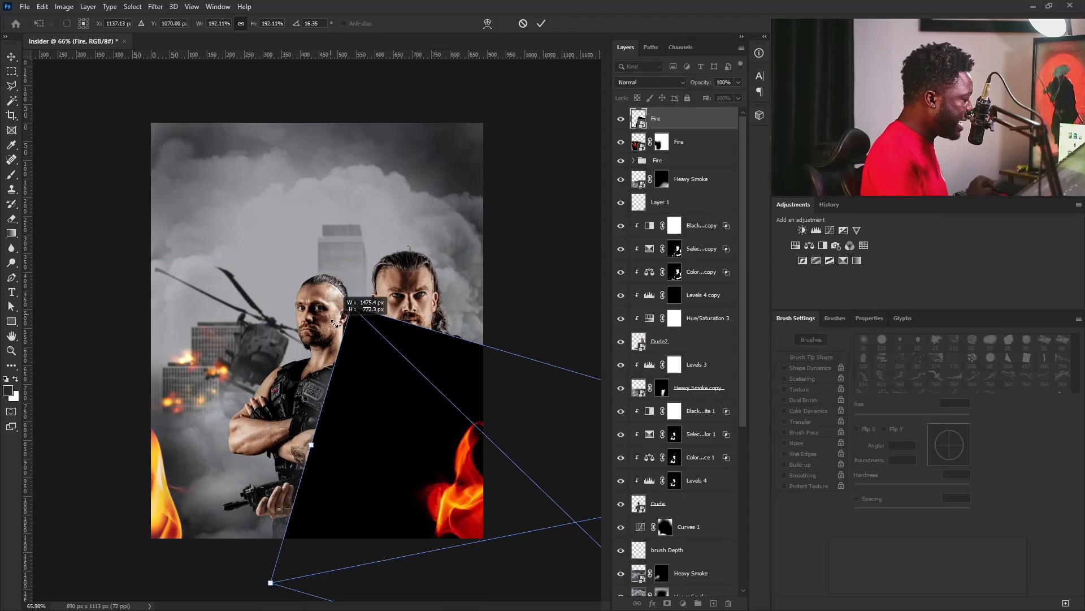
pyautogui.moveTo(518, 503); pyautogui.dragTo(506, 498)
pyautogui.press('Return')
pyautogui.click(649, 83)
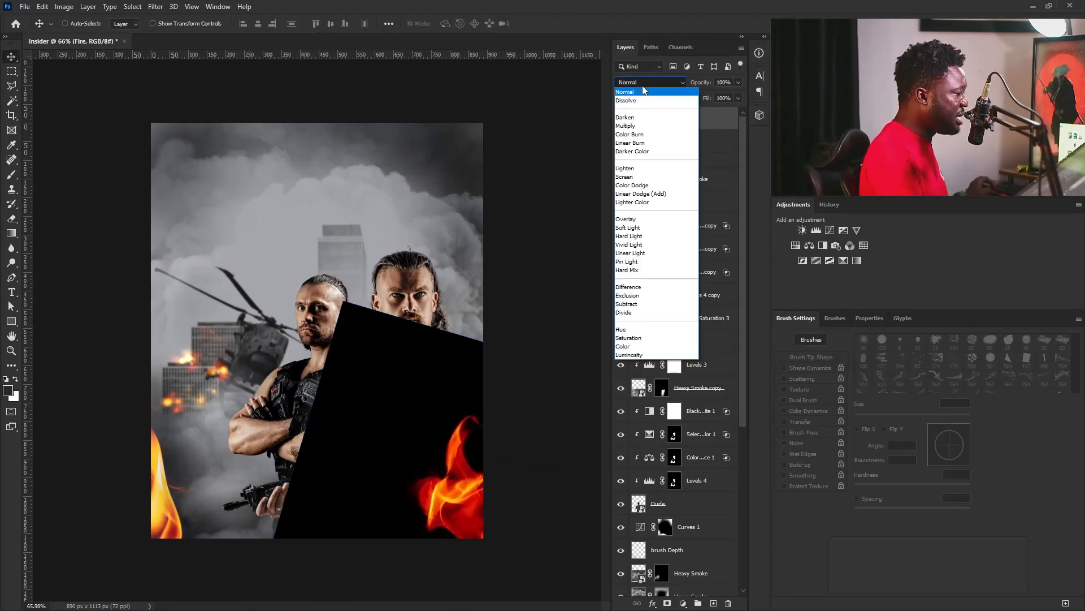
pyautogui.click(636, 179)
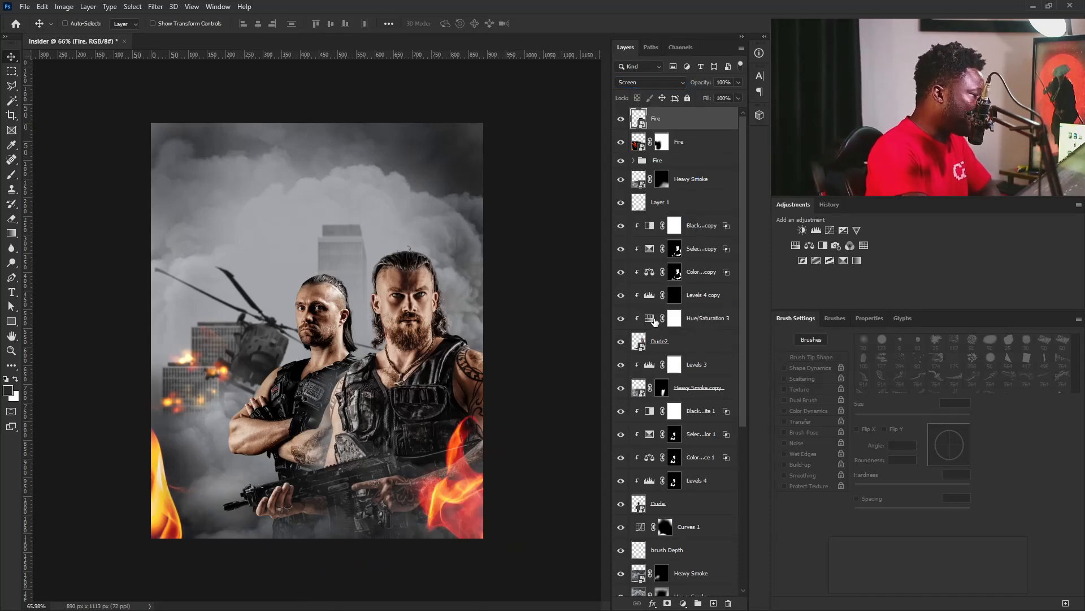
# Add a Hue/Saturation adjustment clipped to the lower-right Fire layer and set the Reds hue to +14.
pyautogui.click(796, 245)
pyautogui.click(1001, 604)
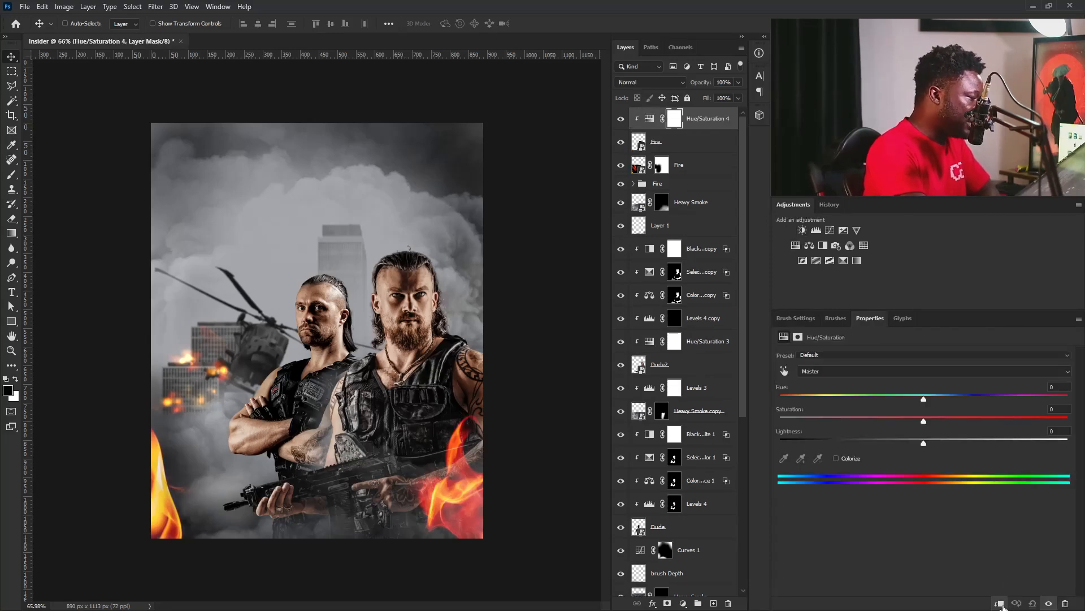
pyautogui.click(784, 371)
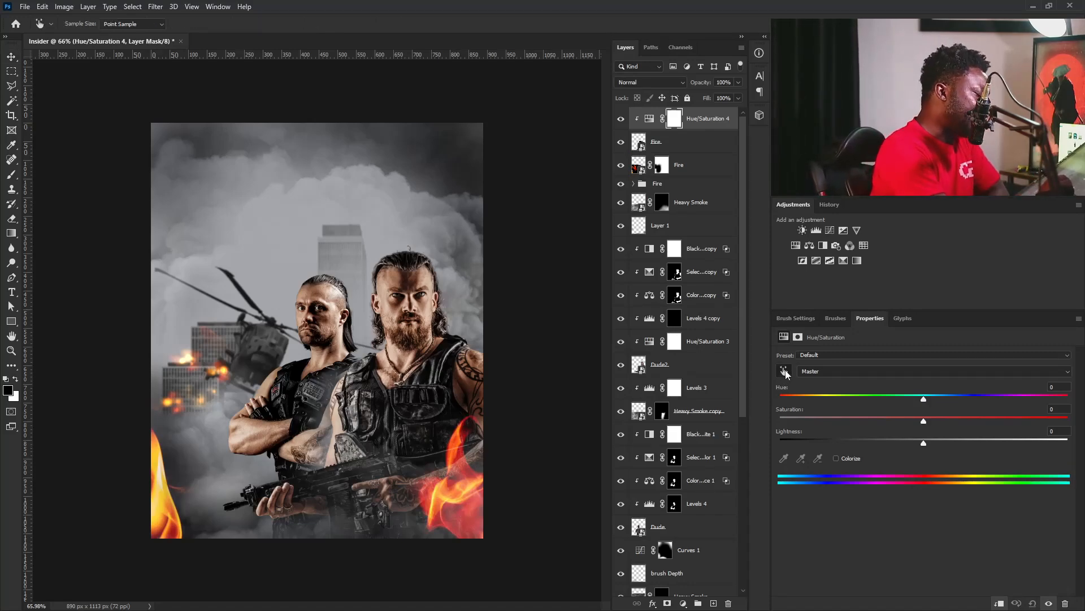
pyautogui.click(465, 448)
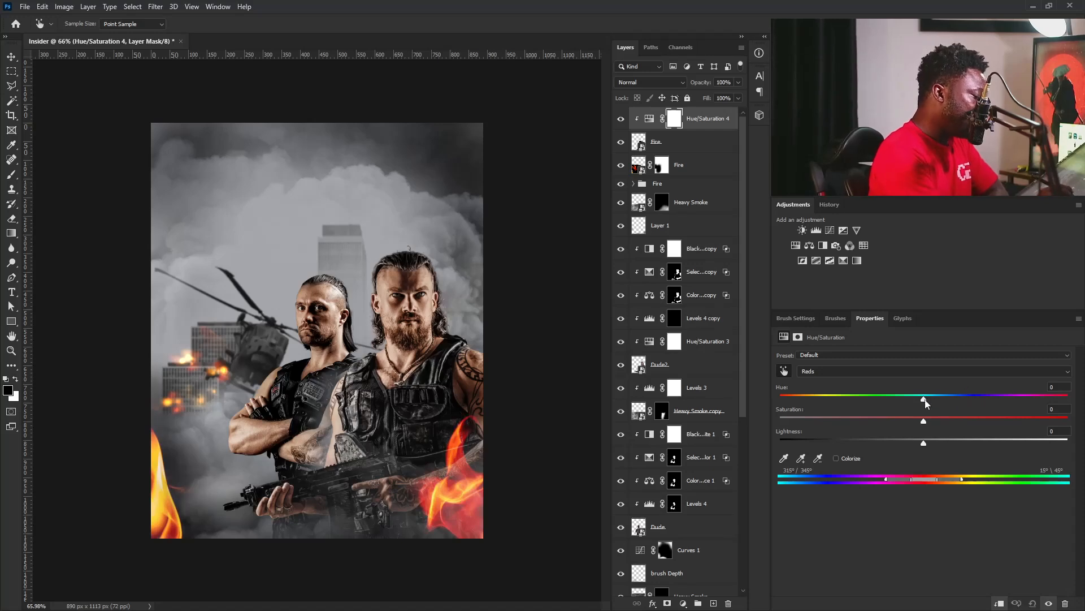
pyautogui.moveTo(909, 400); pyautogui.dragTo(942, 401)
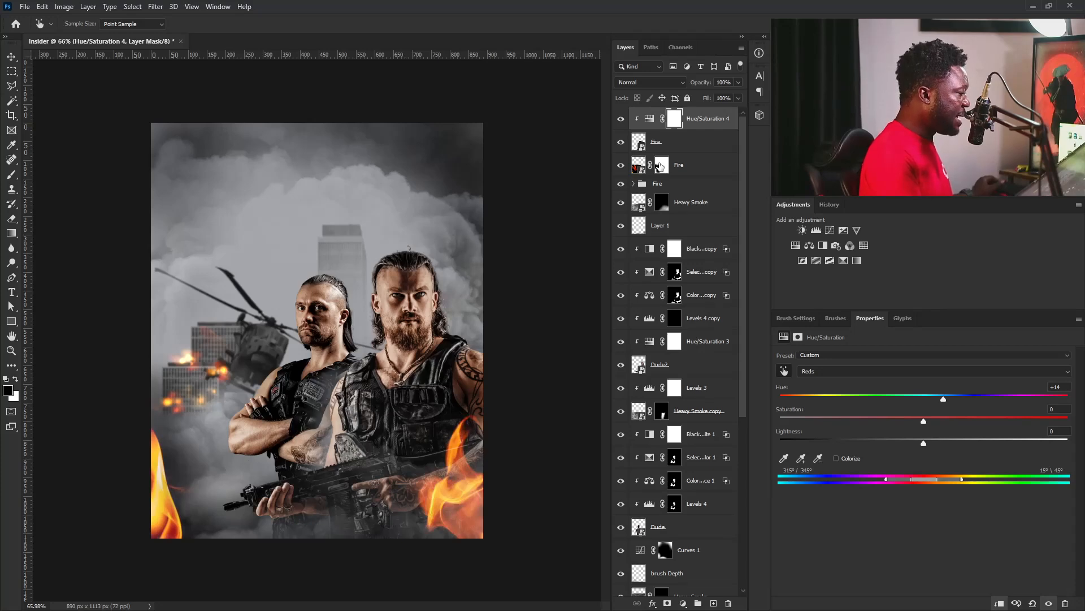
# Delete the masked Fire layer at the left edge and try to place the flame image again, enlarged to about 137%.
pyautogui.moveTo(676, 166); pyautogui.dragTo(728, 603)
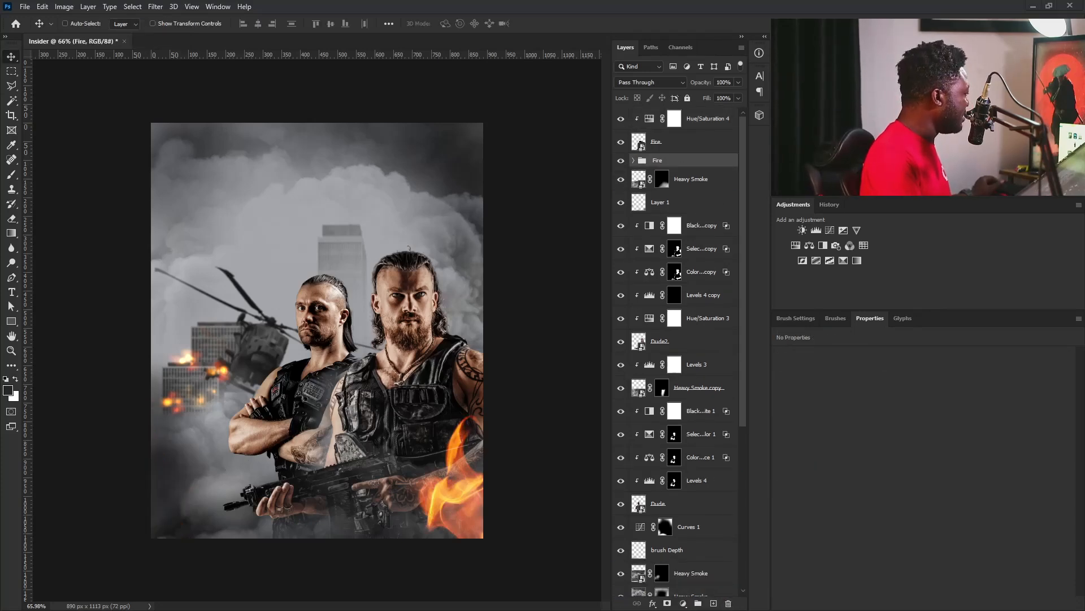
pyautogui.moveTo(209, 471); pyautogui.dragTo(210, 470)
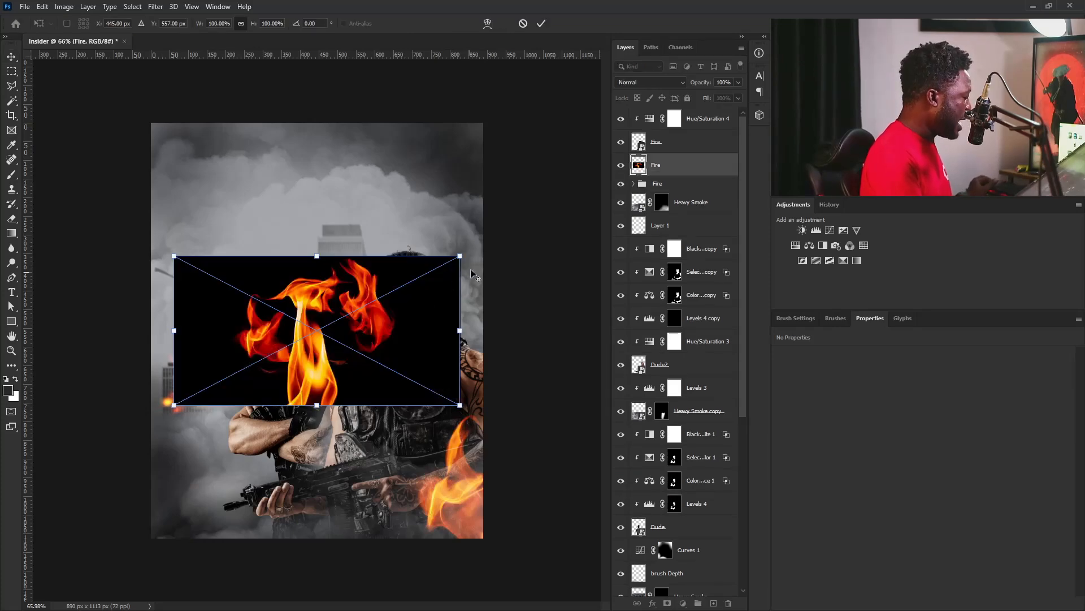
pyautogui.moveTo(460, 256); pyautogui.dragTo(512, 228)
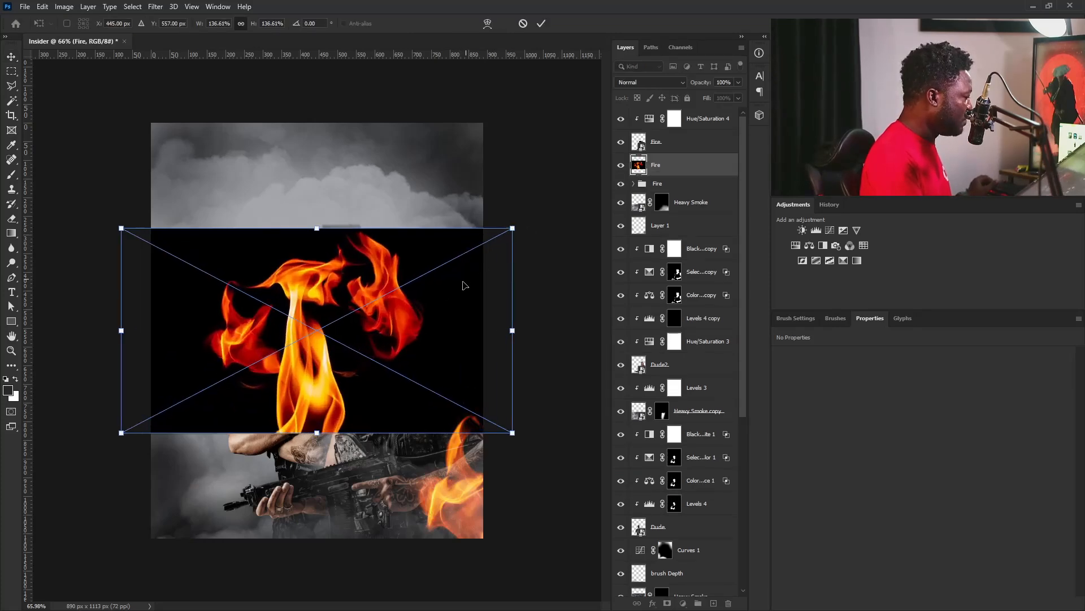
pyautogui.press('Escape')
# Duplicate the lower-right Fire layer together with its clipped Hue/Saturation 4 adjustment and move the copies to the poster's left side.
pyautogui.click(658, 145)
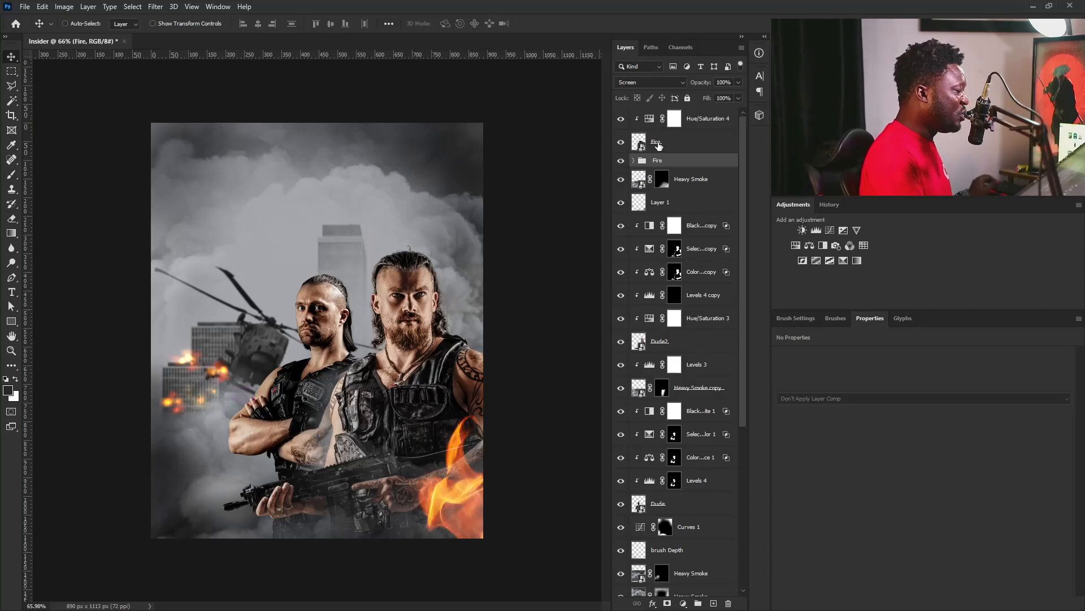
pyautogui.moveTo(695, 125); pyautogui.dragTo(714, 603)
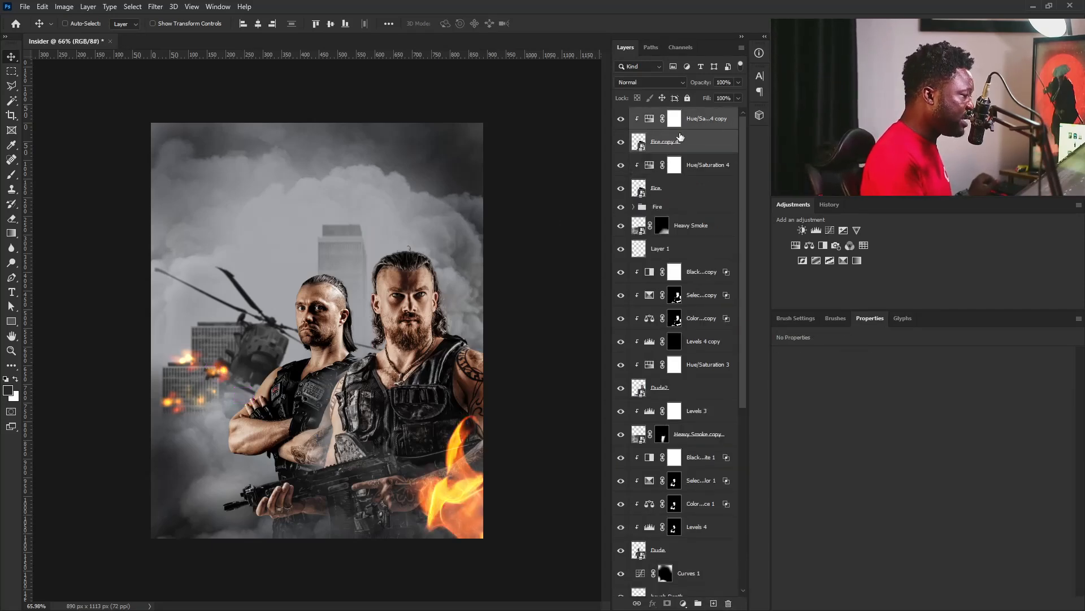
pyautogui.moveTo(465, 470); pyautogui.dragTo(78, 461)
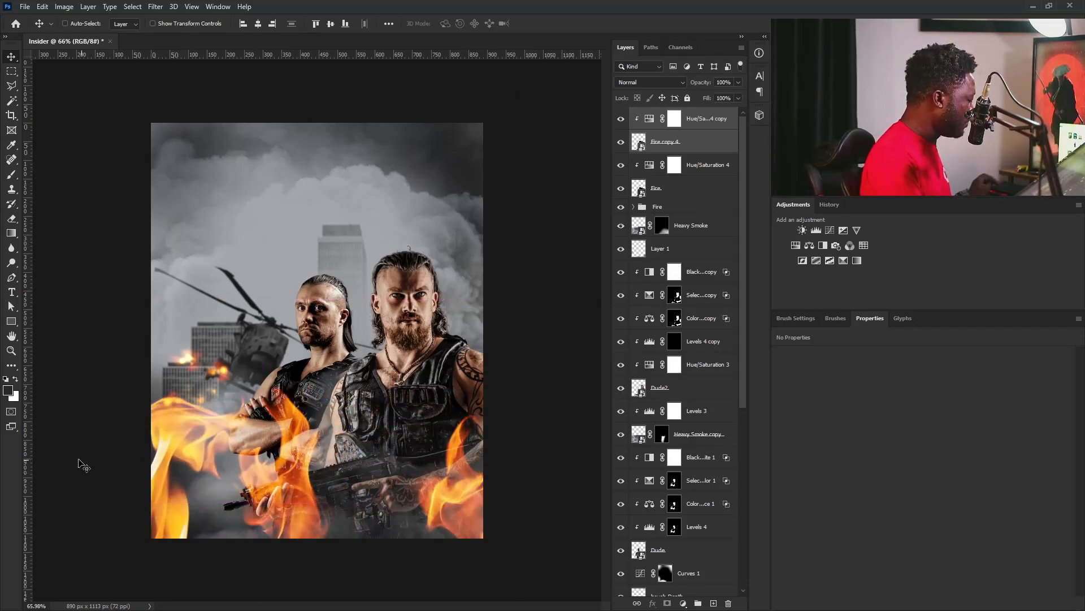
pyautogui.moveTo(350, 455); pyautogui.dragTo(244, 470)
# Rotate the copied flame about -20° and position it in the poster's lower-left corner.
pyautogui.hotkey('ctrl', 't')
pyautogui.moveTo(341, 304); pyautogui.dragTo(310, 301)
pyautogui.moveTo(125, 482); pyautogui.dragTo(123, 523)
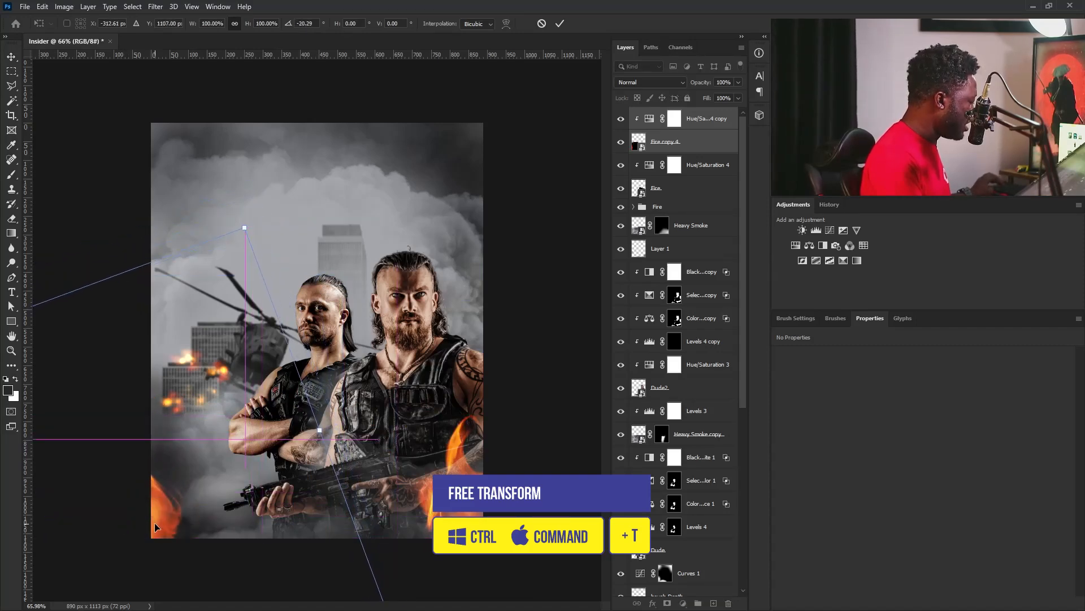
pyautogui.press('Return')
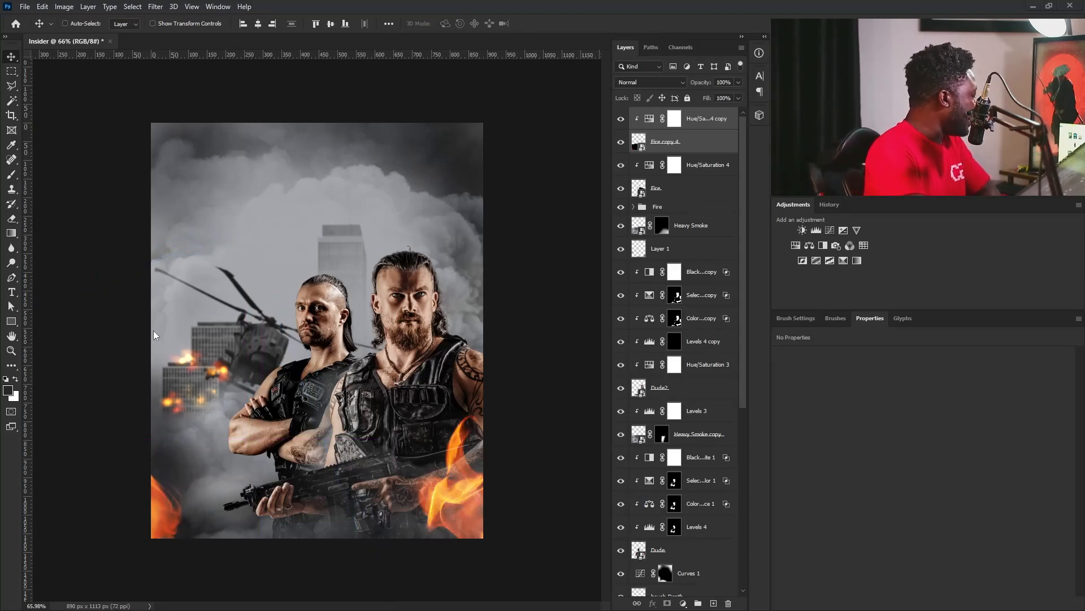
# Place the particles image above the fire layers and set its blend mode to Screen.
pyautogui.press('Return')
pyautogui.click(650, 82)
pyautogui.click(650, 175)
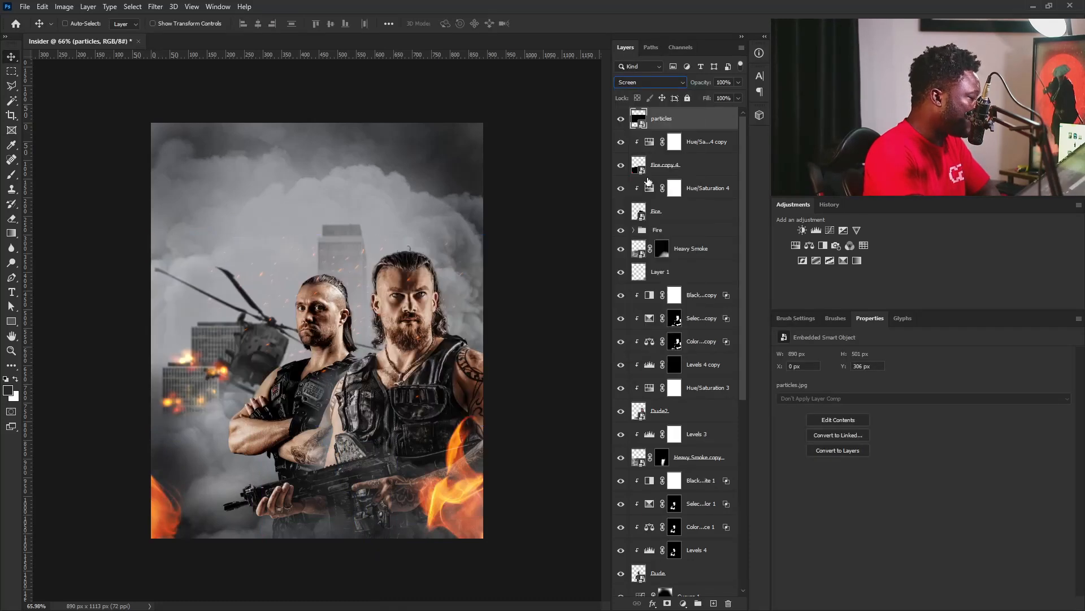
# Shrink the particles layer to about 229 × 130 px and move it below the rifle near the poster's bottom edge.
pyautogui.hotkey('ctrl', 't')
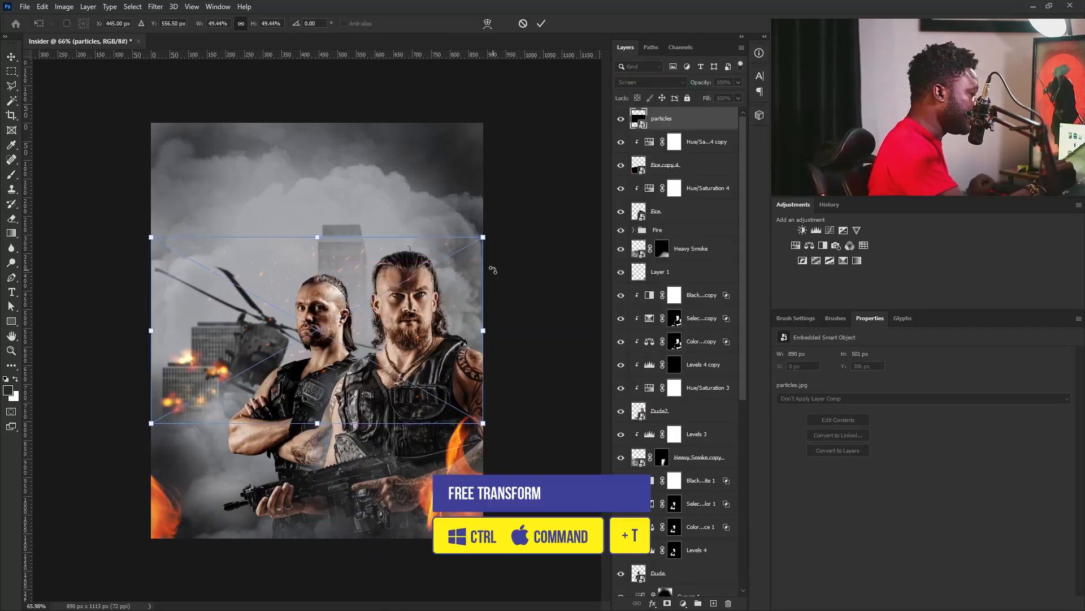
pyautogui.moveTo(483, 236); pyautogui.dragTo(402, 304)
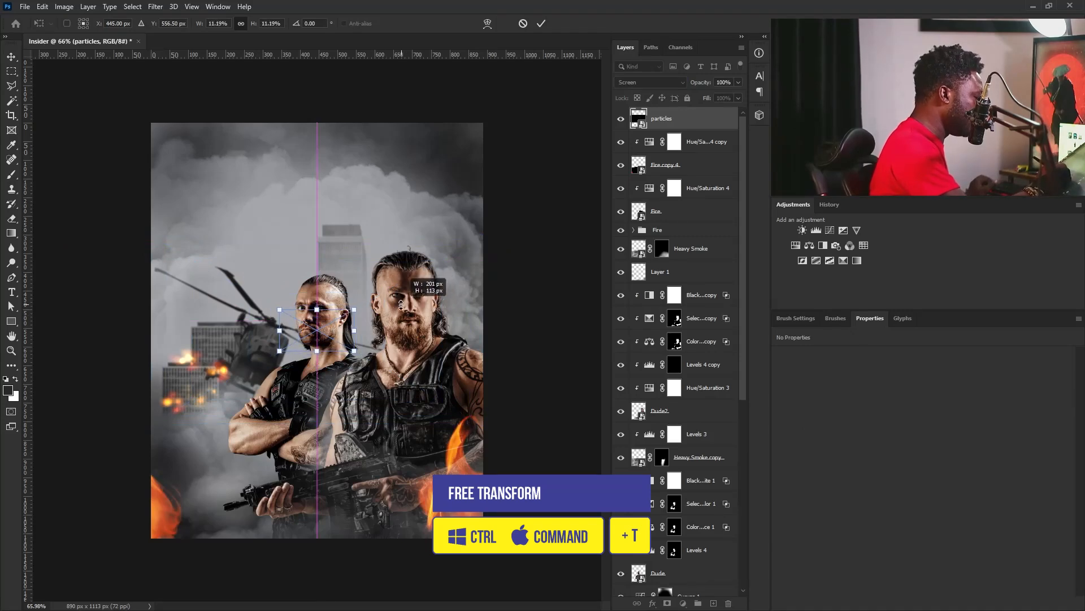
pyautogui.moveTo(336, 323); pyautogui.dragTo(371, 489)
pyautogui.press('Return')
# Duplicate the particles layer, move the copy beside the lower-left flame and rotate it.
pyautogui.hotkey('ctrl', 'j')
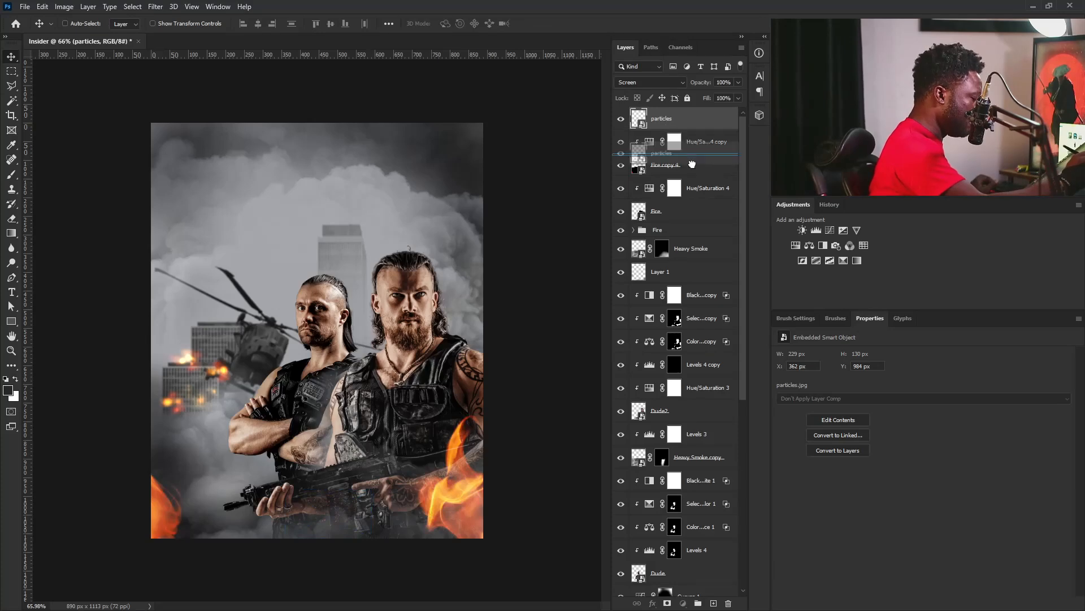
pyautogui.moveTo(371, 517); pyautogui.dragTo(235, 548)
pyautogui.hotkey('ctrl', 't')
pyautogui.moveTo(242, 462); pyautogui.dragTo(232, 462)
pyautogui.press('Return')
# Create three more copies of the particles and spread them along the poster's left side around the buildings and lower flame.
pyautogui.hotkey('ctrl', 'j')
pyautogui.moveTo(243, 494); pyautogui.dragTo(194, 309)
pyautogui.moveTo(693, 119); pyautogui.dragTo(714, 603)
pyautogui.moveTo(171, 251); pyautogui.dragTo(215, 358)
pyautogui.moveTo(693, 119); pyautogui.dragTo(713, 603)
pyautogui.moveTo(323, 436); pyautogui.dragTo(280, 469)
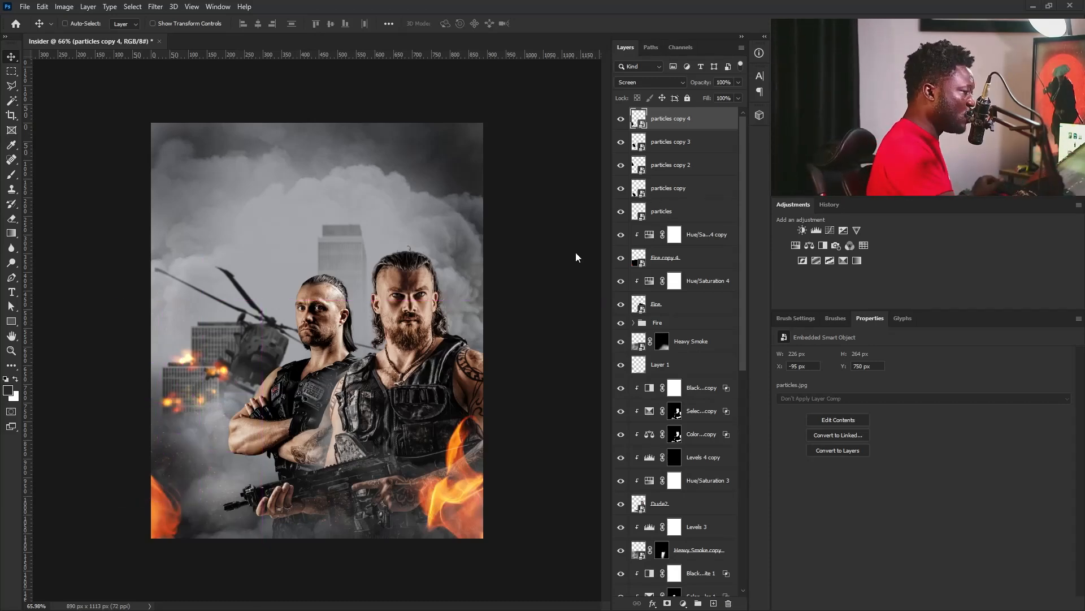
# Duplicate the top particles layer, rotate the copy to about 60° and enlarge it to about 58% across the whole poster.
pyautogui.moveTo(695, 130); pyautogui.dragTo(715, 602)
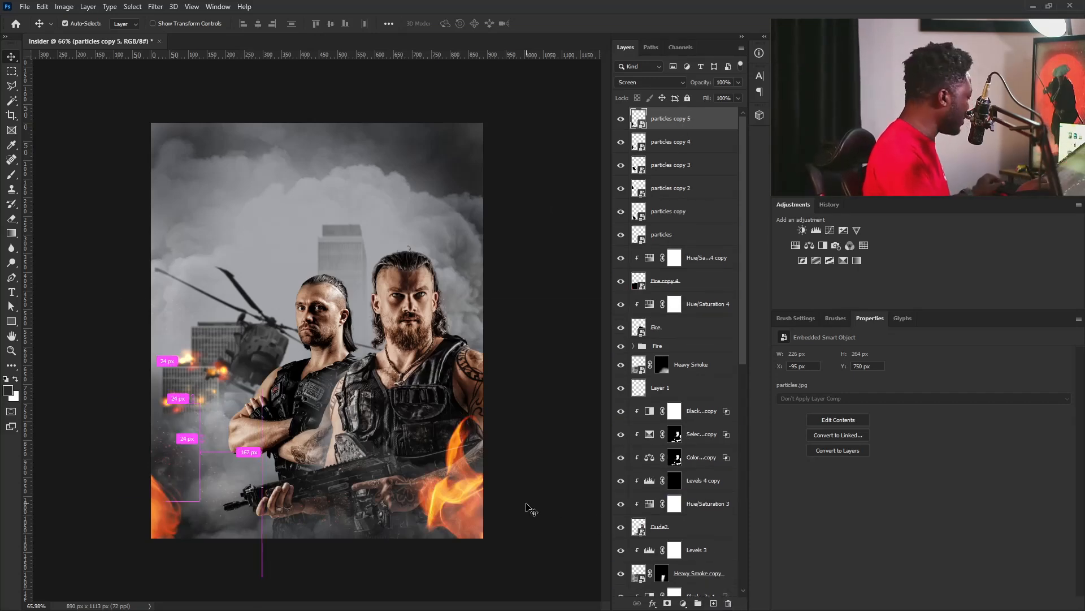
pyautogui.hotkey('ctrl', 't')
pyautogui.moveTo(160, 403); pyautogui.dragTo(179, 255)
pyautogui.moveTo(213, 471); pyautogui.dragTo(368, 372)
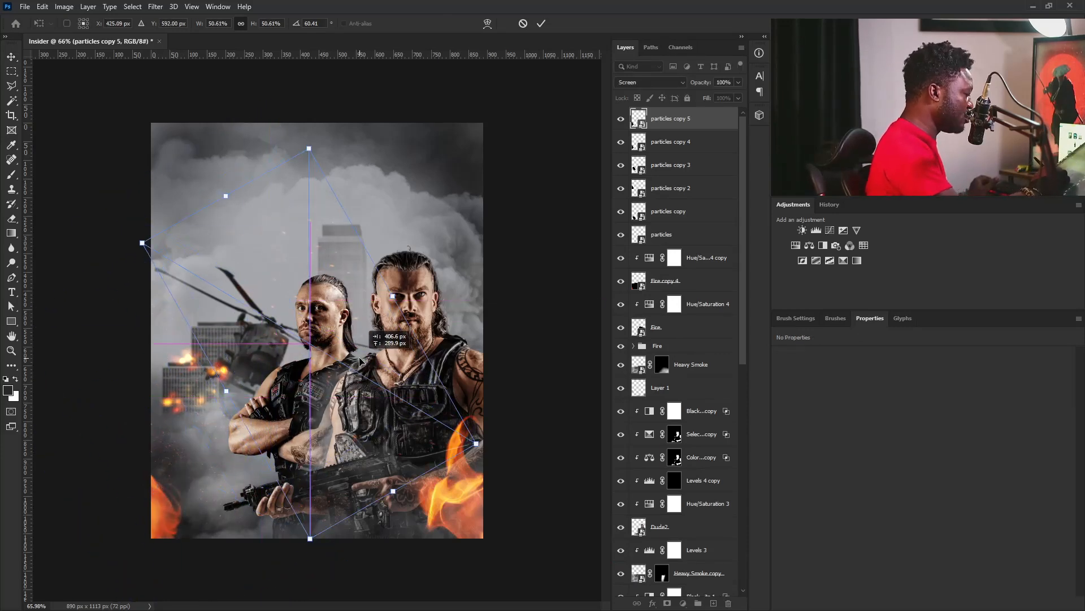
pyautogui.moveTo(310, 149); pyautogui.dragTo(309, 121)
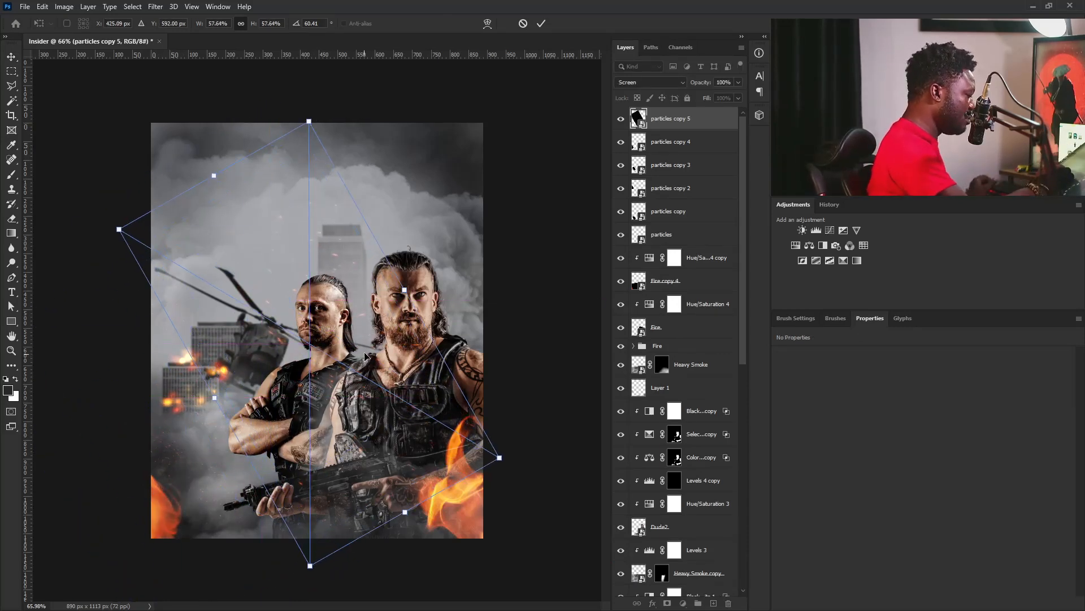
pyautogui.press('Return')
# Rasterize the enlarged particles copy, desaturate it and shift it toward the poster's lower left.
pyautogui.rightClick(688, 127)
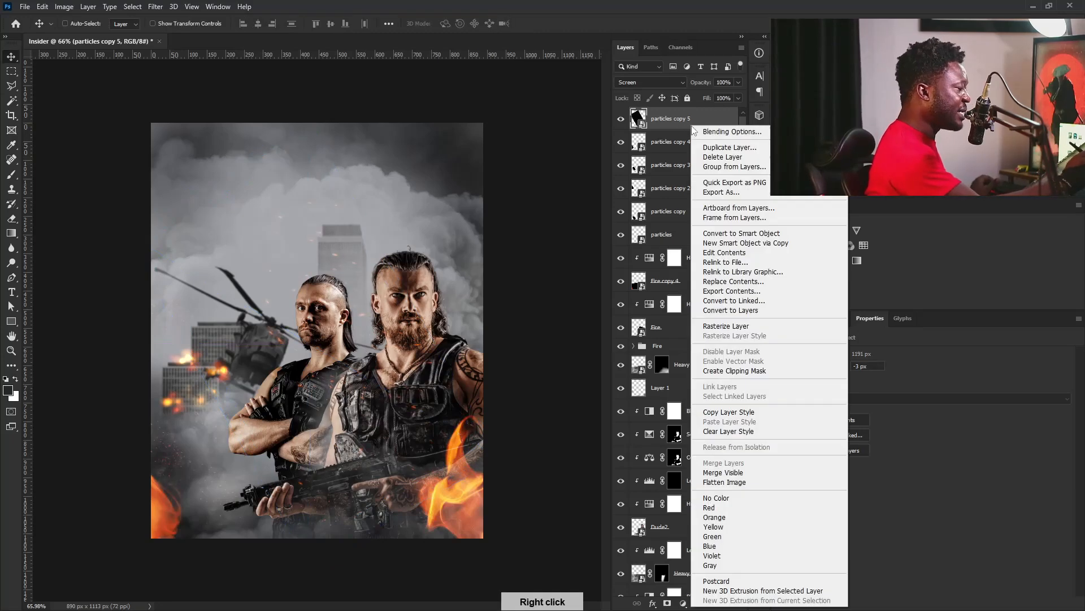
pyautogui.click(751, 332)
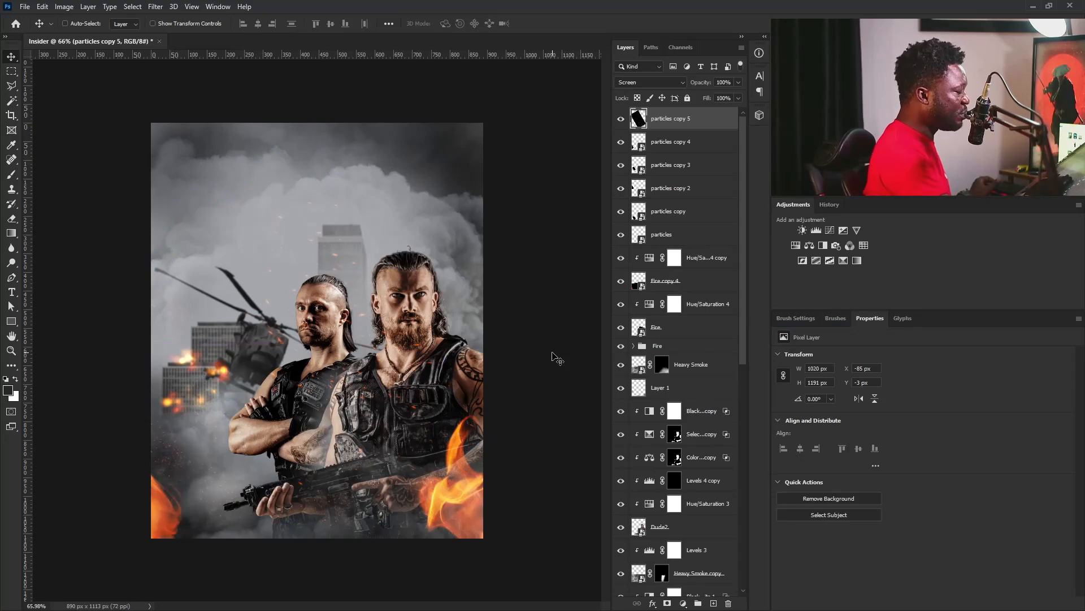
pyautogui.press('ctrl')
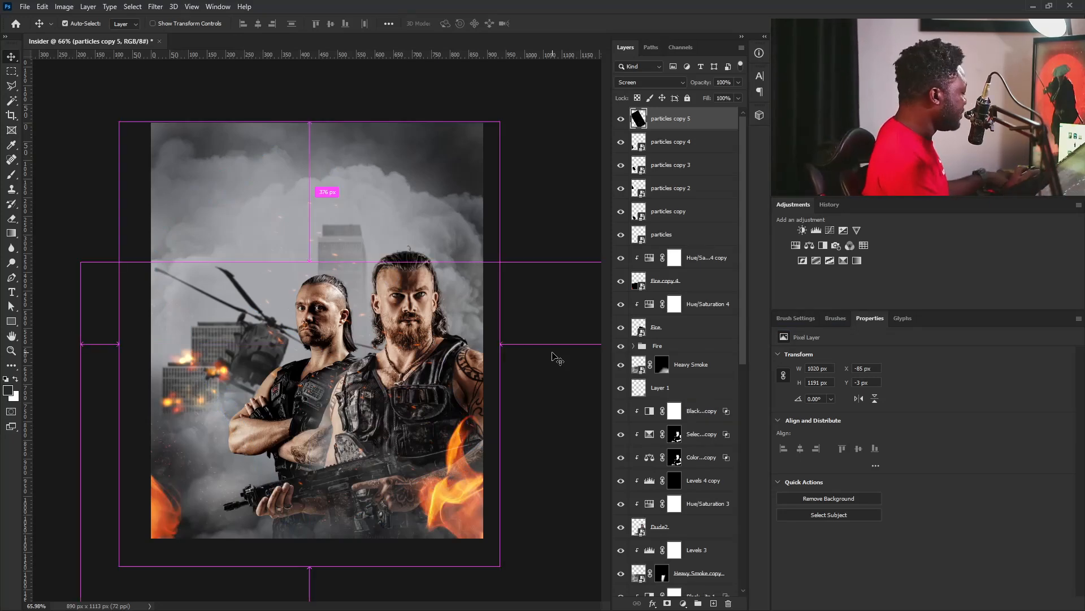
pyautogui.hotkey('ctrl', 'shift', 'u')
pyautogui.moveTo(380, 272); pyautogui.dragTo(328, 312)
# Apply a Motion Blur to the large particles copy with angle -69° and distance 8 pixels.
pyautogui.click(156, 7)
pyautogui.moveTo(230, 135)
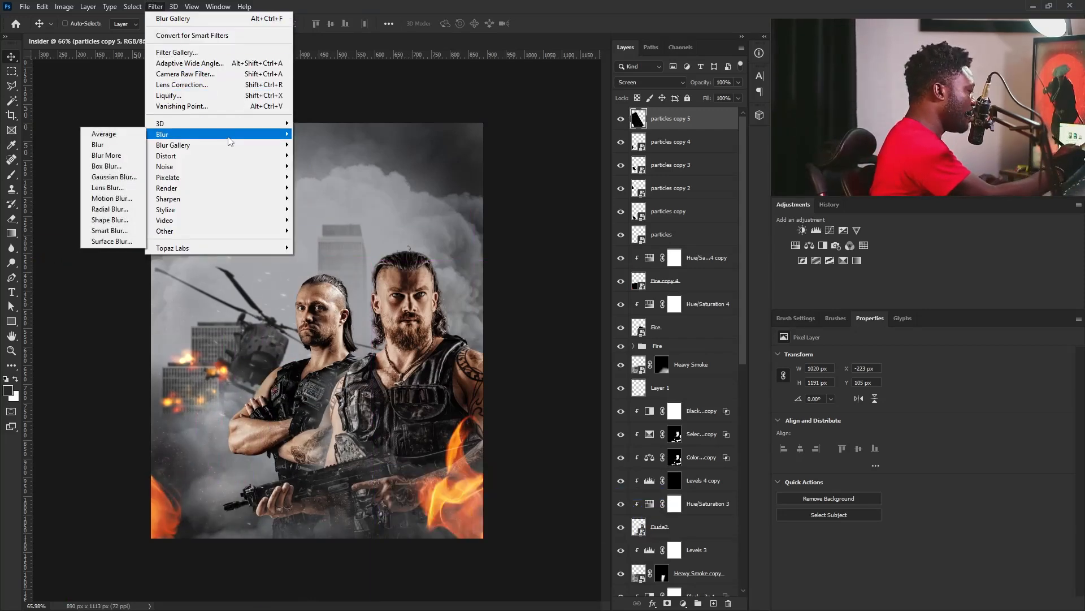
pyautogui.click(135, 199)
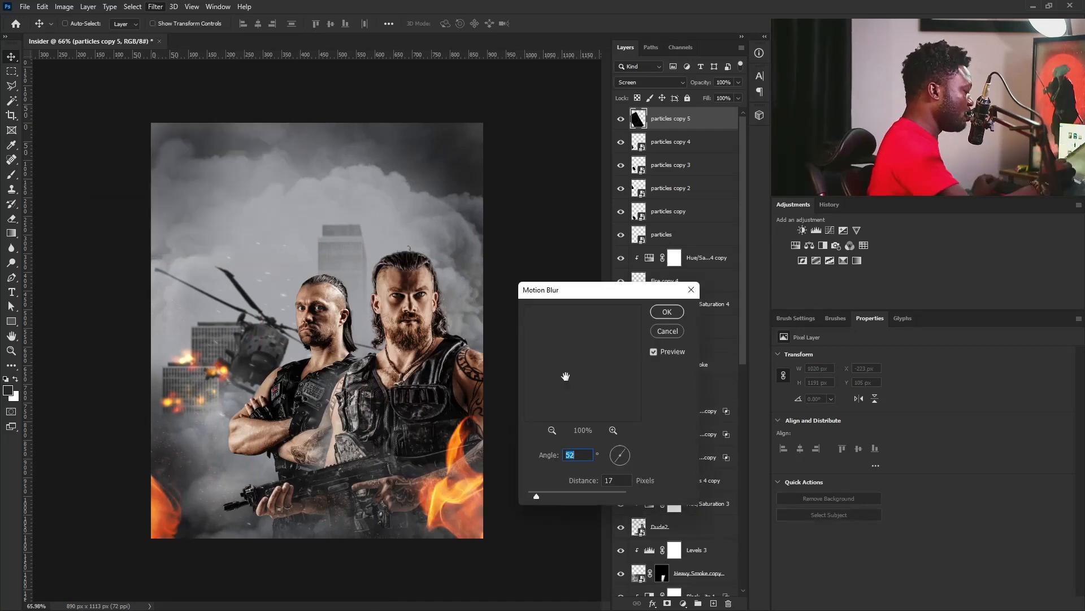
pyautogui.click(618, 450)
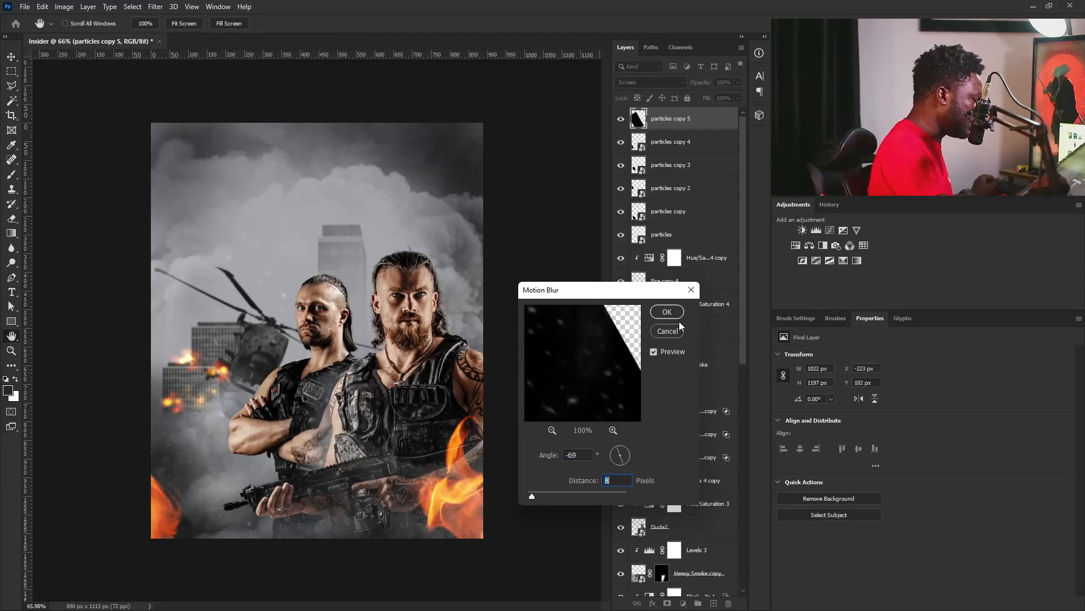
pyautogui.click(691, 289)
# Move the blurred particles farther left and down, and adjust them with Levels at midtone 0.91 and white input 208.
pyautogui.moveTo(418, 249); pyautogui.dragTo(347, 267)
pyautogui.moveTo(361, 394); pyautogui.dragTo(340, 416)
pyautogui.moveTo(276, 368); pyautogui.dragTo(296, 358)
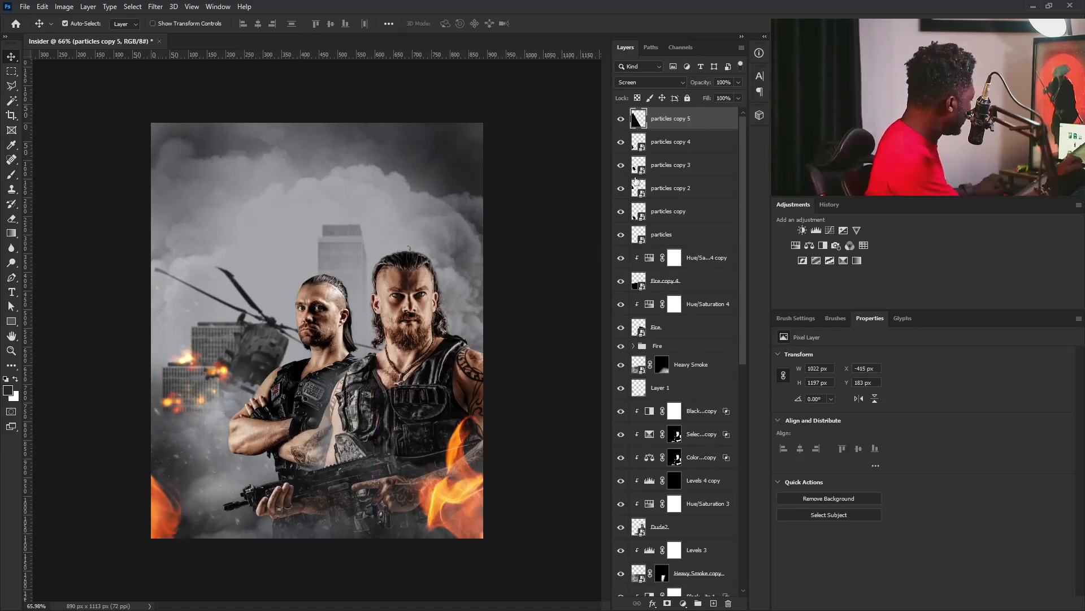
pyautogui.hotkey('ctrl', 'l')
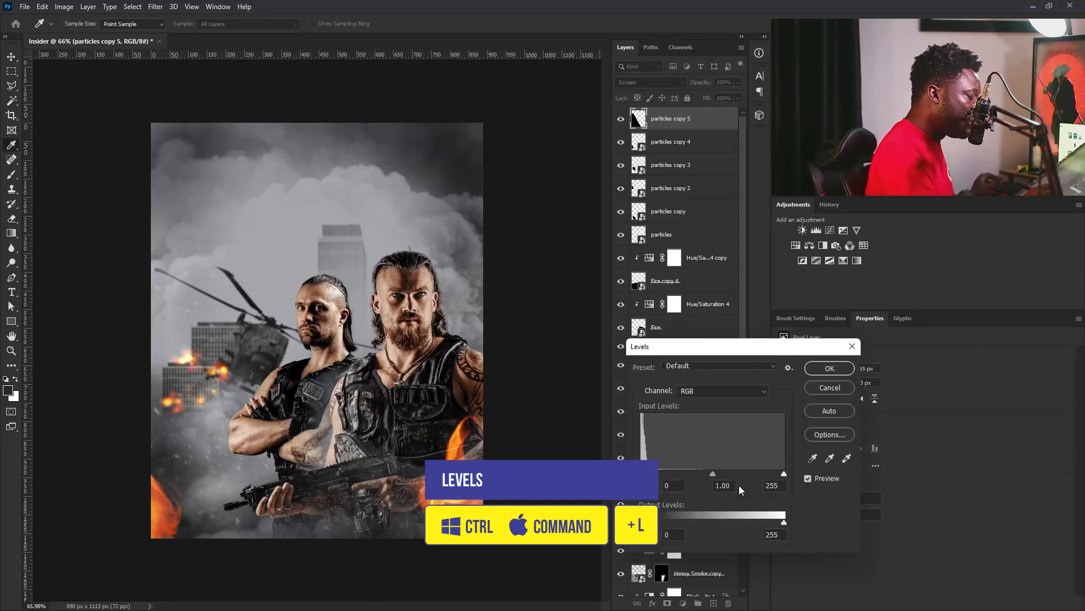
pyautogui.moveTo(713, 474); pyautogui.dragTo(758, 474)
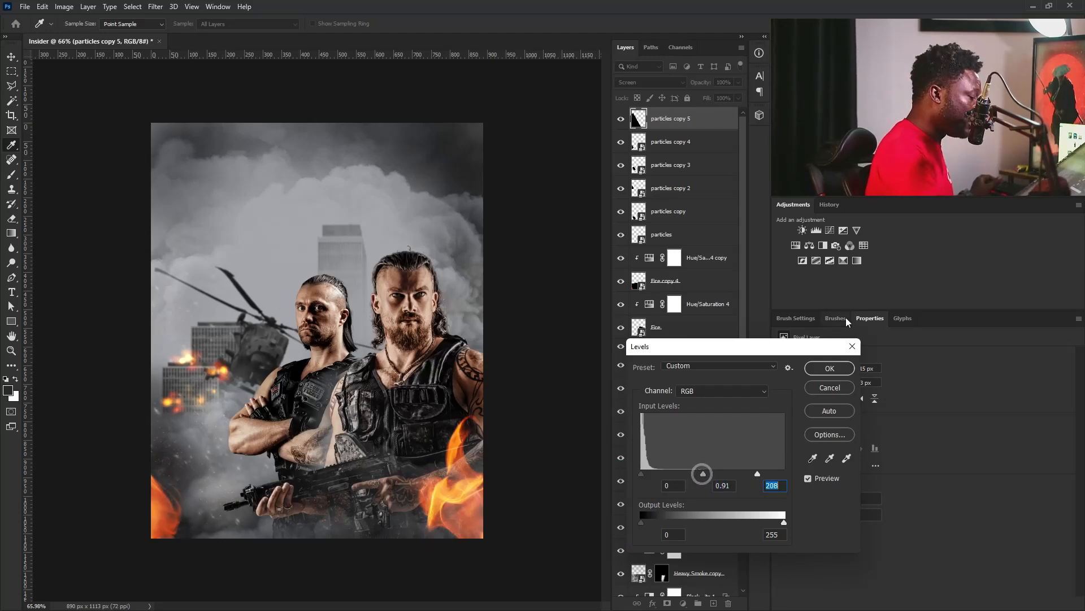
pyautogui.click(830, 368)
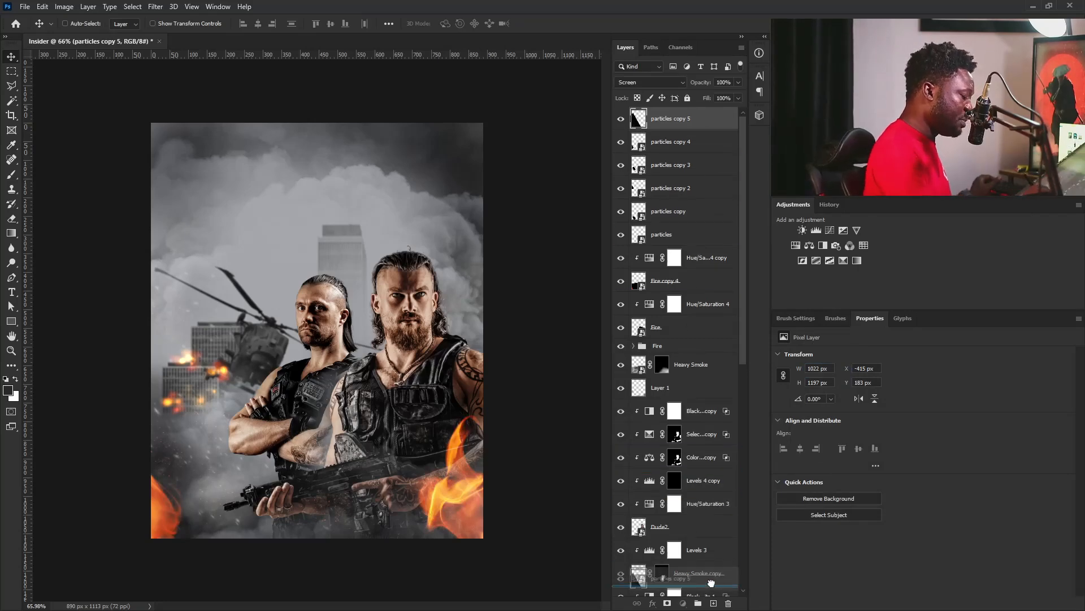
# Duplicate the blurred particles to the poster's lower right and mask out the part over the front man's chest with a large soft black brush.
pyautogui.hotkey('ctrl', 'j')
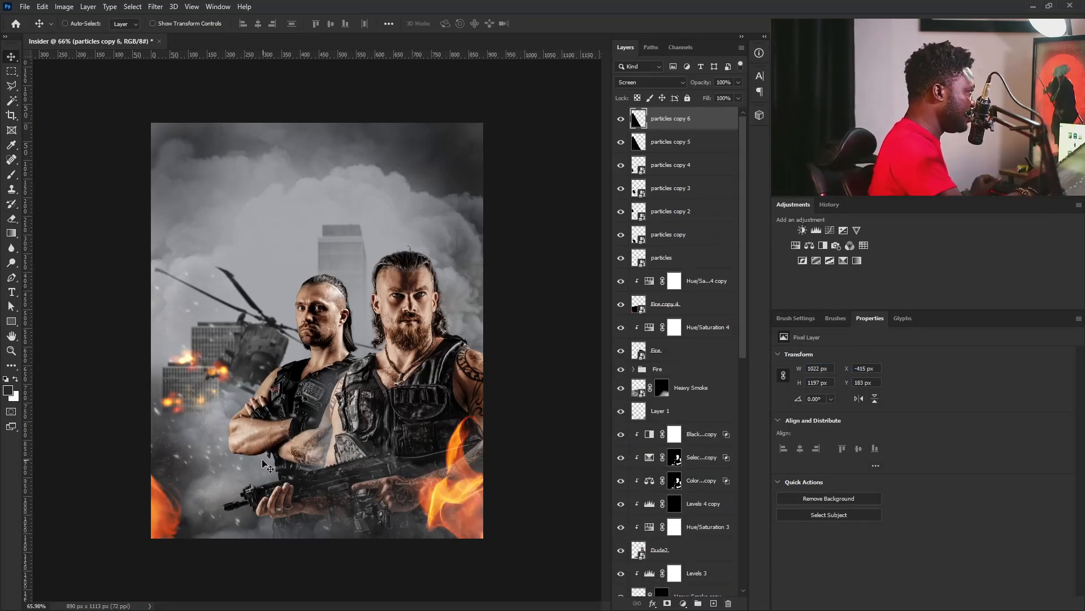
pyautogui.moveTo(264, 466); pyautogui.dragTo(439, 580)
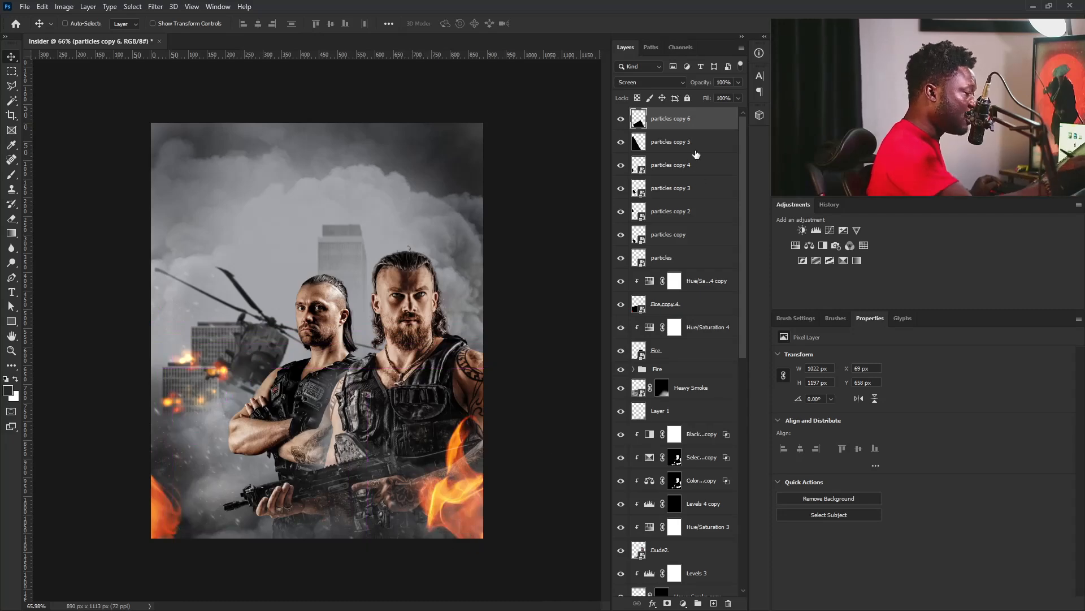
pyautogui.click(667, 604)
pyautogui.press('b')
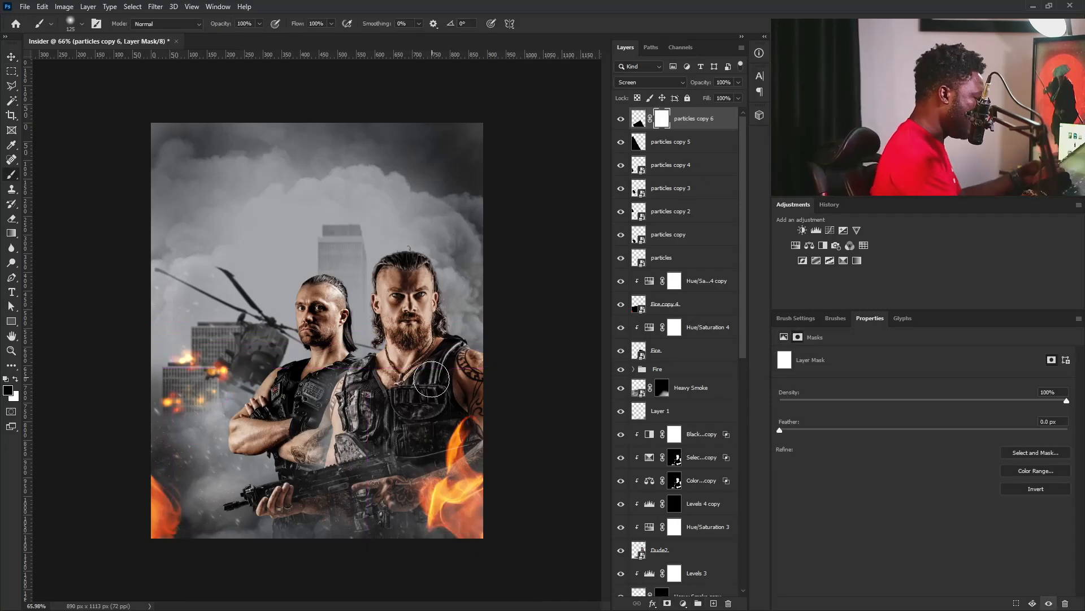
pyautogui.press(']')
pyautogui.press(']')
pyautogui.press(']')
pyautogui.moveTo(404, 351); pyautogui.dragTo(428, 416)
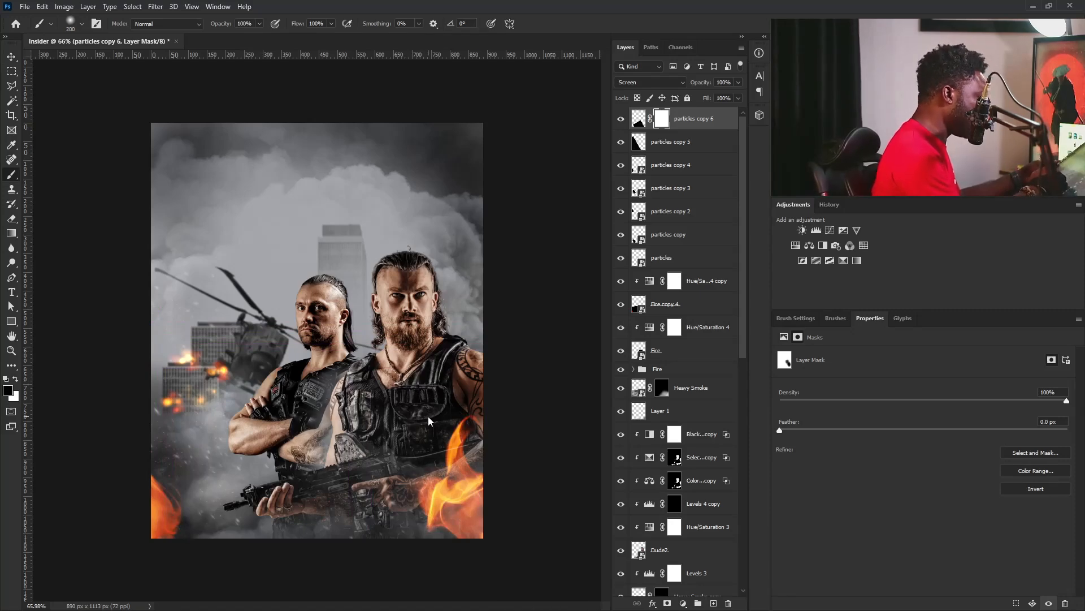
# Group all particles layers with the two corner fire layers and their Hue/Saturation adjustments, and name the group Fire + Dust.
pyautogui.click(689, 263)
pyautogui.click(678, 311)
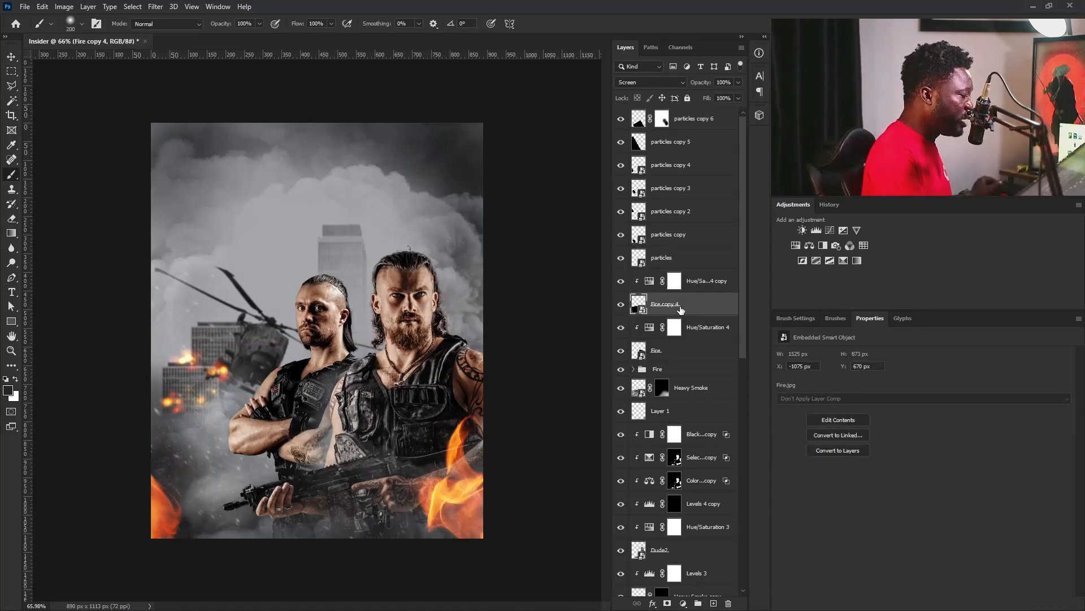
pyautogui.keyDown('shift'); pyautogui.click(683, 132); pyautogui.keyUp('shift')
pyautogui.keyDown('ctrl'); pyautogui.click(674, 354); pyautogui.keyUp('ctrl')
pyautogui.keyDown('ctrl'); pyautogui.click(700, 333); pyautogui.keyUp('ctrl')
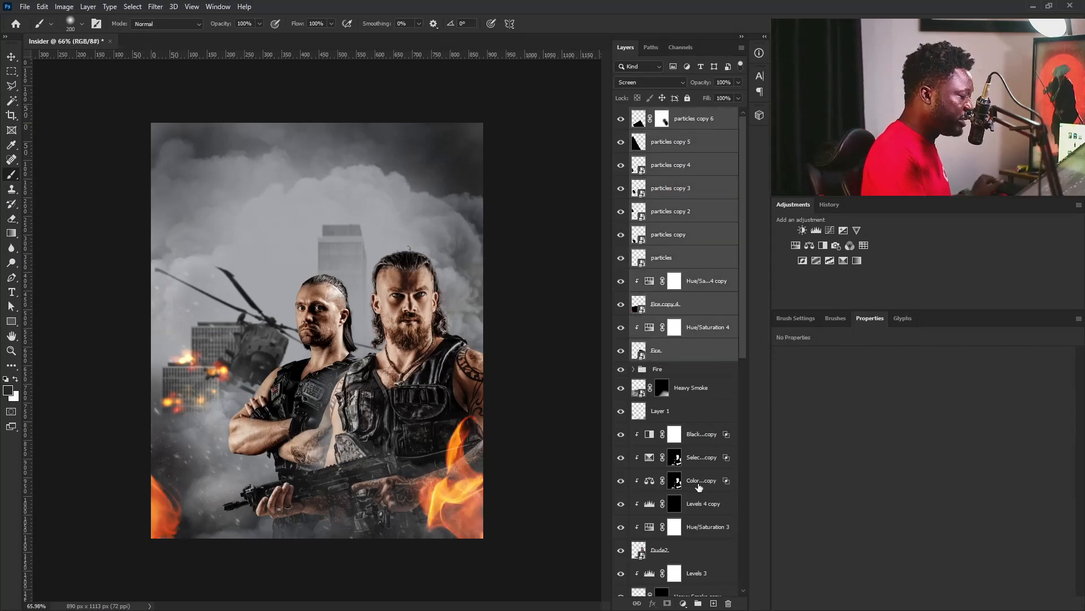
pyautogui.hotkey('ctrl', 'g')
pyautogui.doubleClick(664, 116)
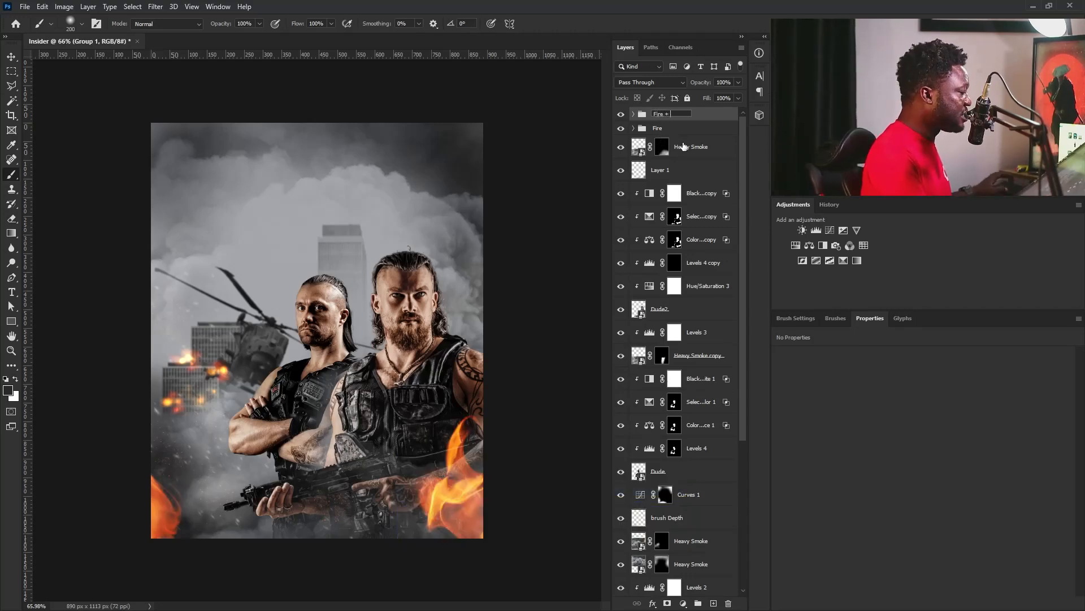
pyautogui.write('Fire + Dust')
pyautogui.press('Return')
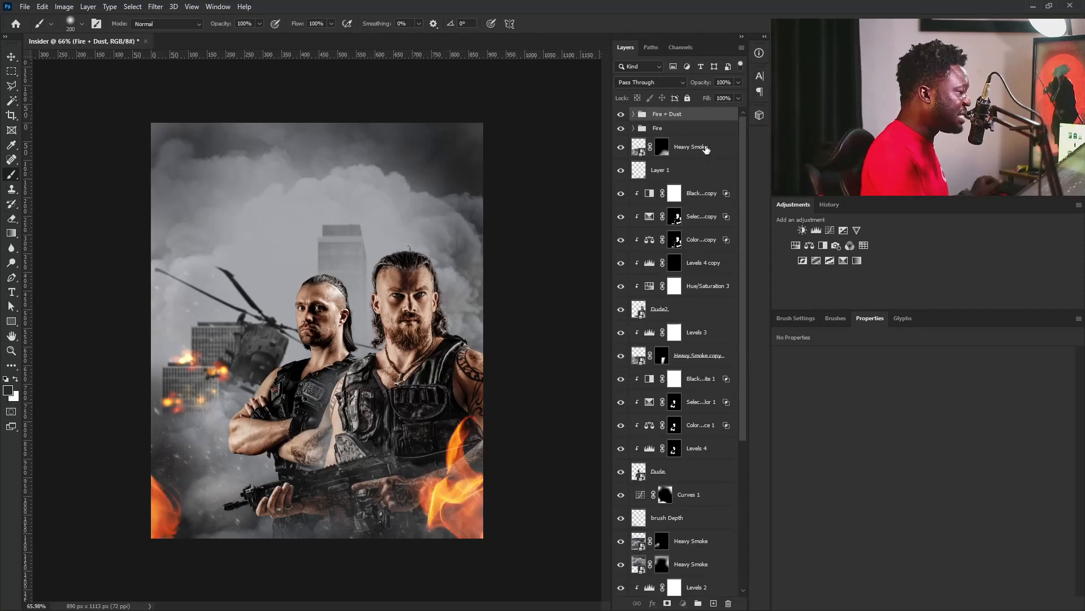
# Place the Sniper Target image above the top Heavy Smoke layer, scale it to about 897 px square and rasterize it.
pyautogui.click(684, 146)
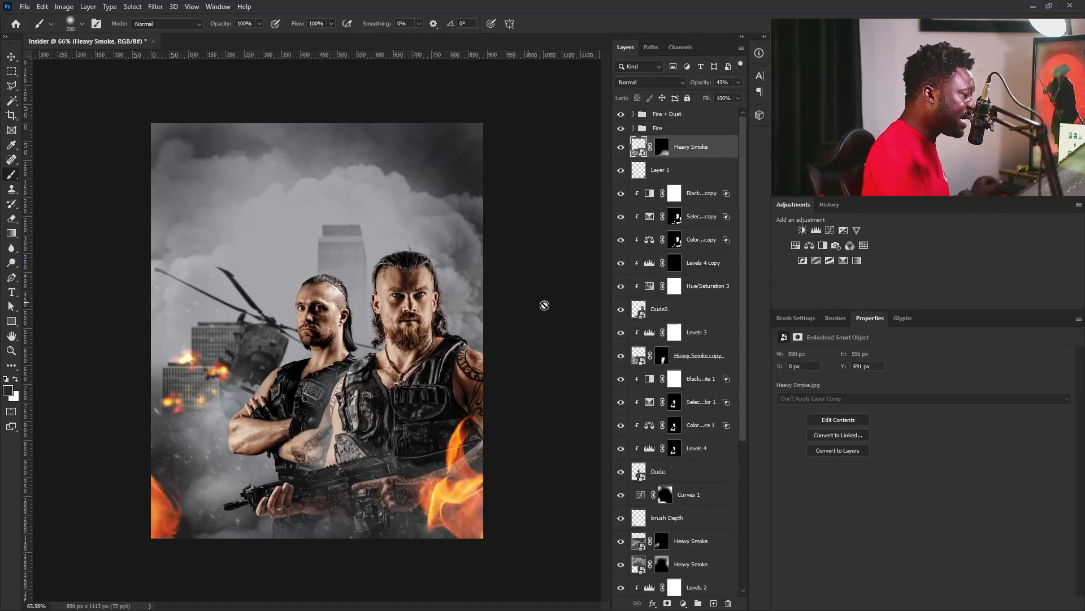
pyautogui.moveTo(379, 389); pyautogui.dragTo(383, 350)
pyautogui.moveTo(345, 303)
pyautogui.mouseDown()
pyautogui.moveTo(554, 182)
pyautogui.moveTo(484, 199)
pyautogui.moveTo(520, 201)
pyautogui.mouseUp()
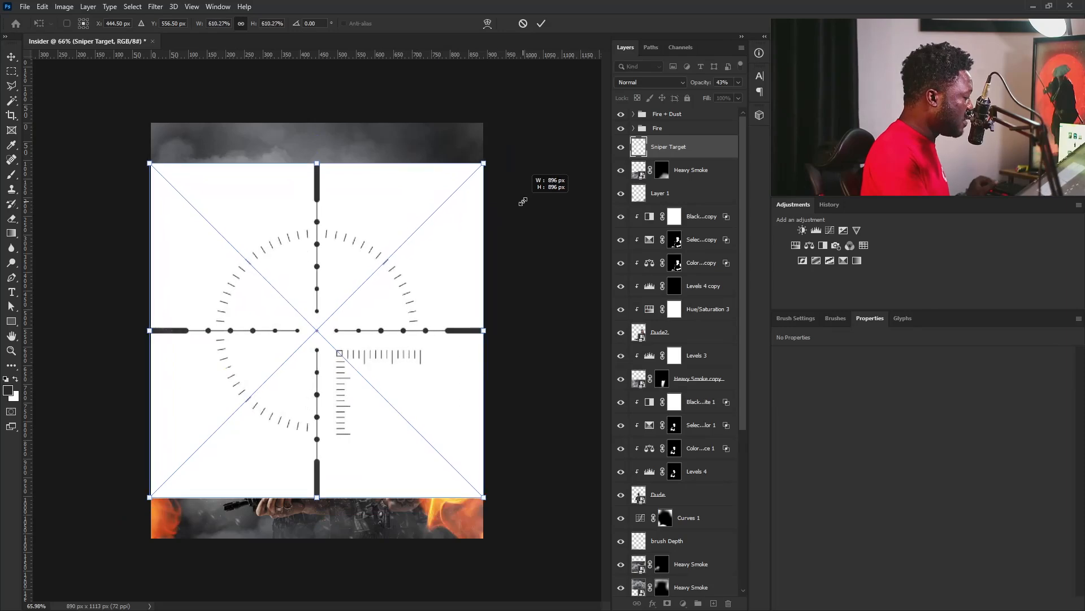
pyautogui.press('Return')
pyautogui.press('b')
pyautogui.rightClick(671, 148)
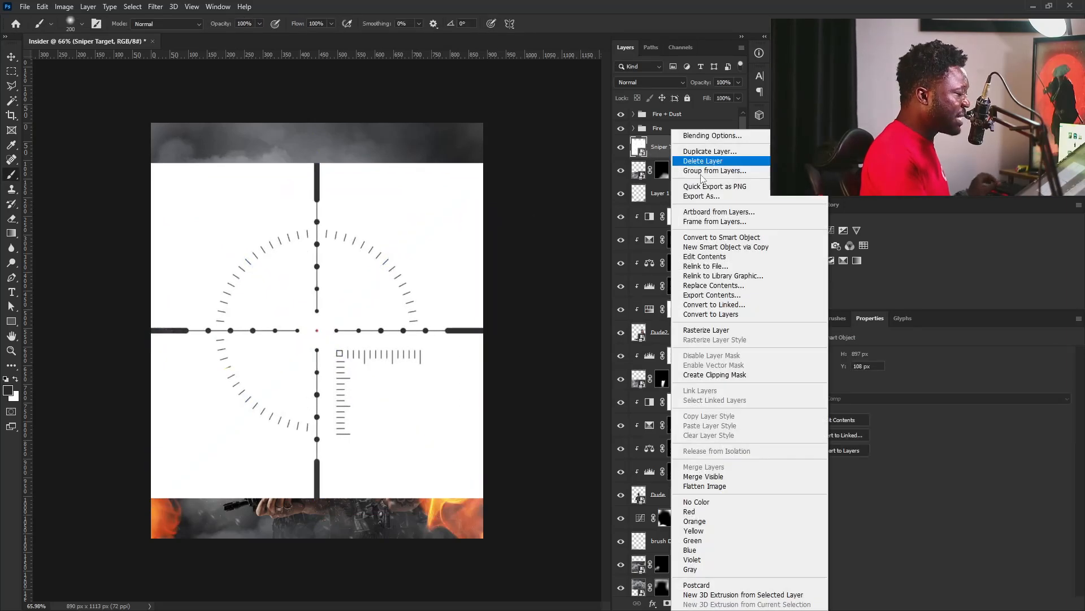
pyautogui.click(722, 331)
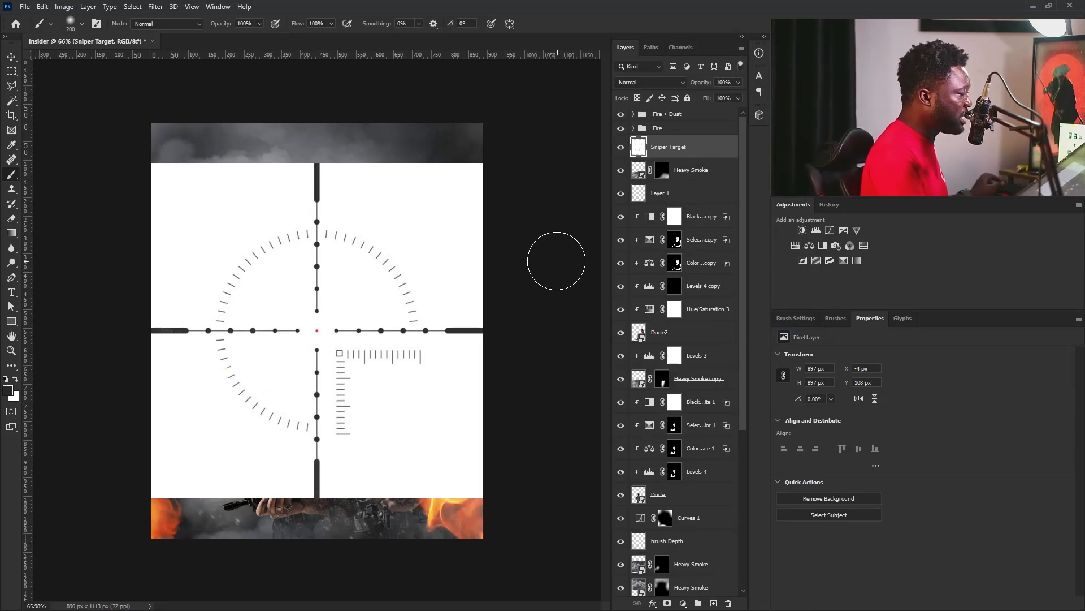
# Invert the Sniper Target layer, set its blend mode to Screen and move it beneath the Dude layer.
pyautogui.hotkey('ctrl', 'i')
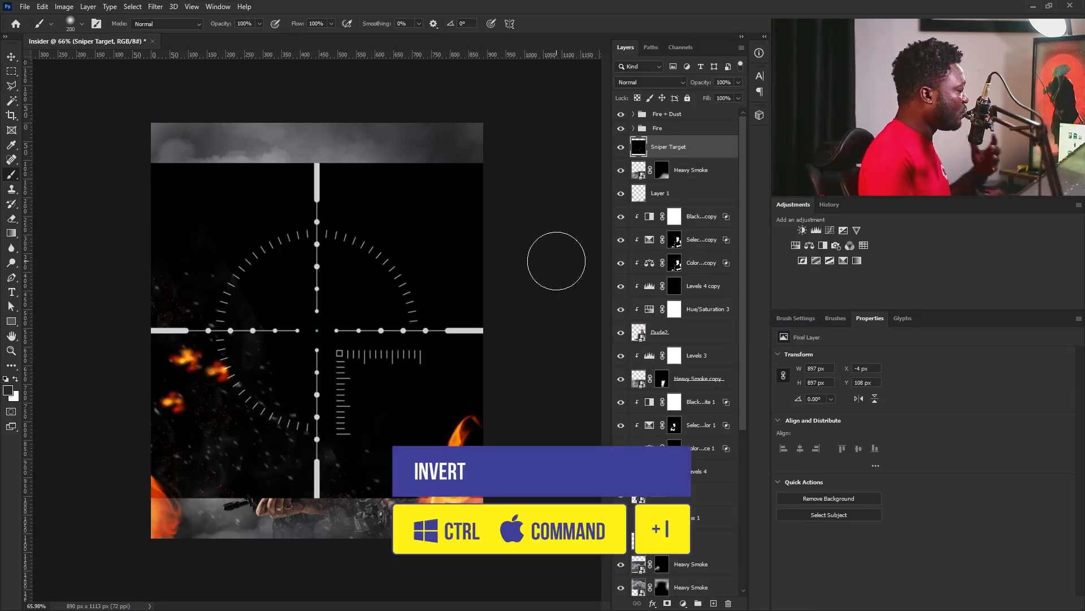
pyautogui.click(657, 83)
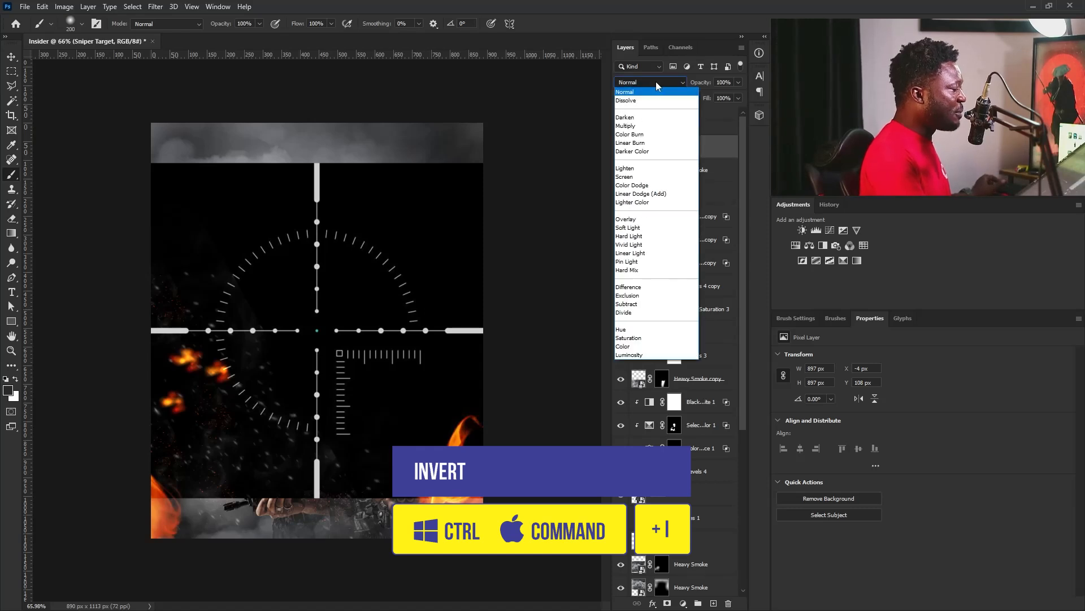
pyautogui.click(642, 177)
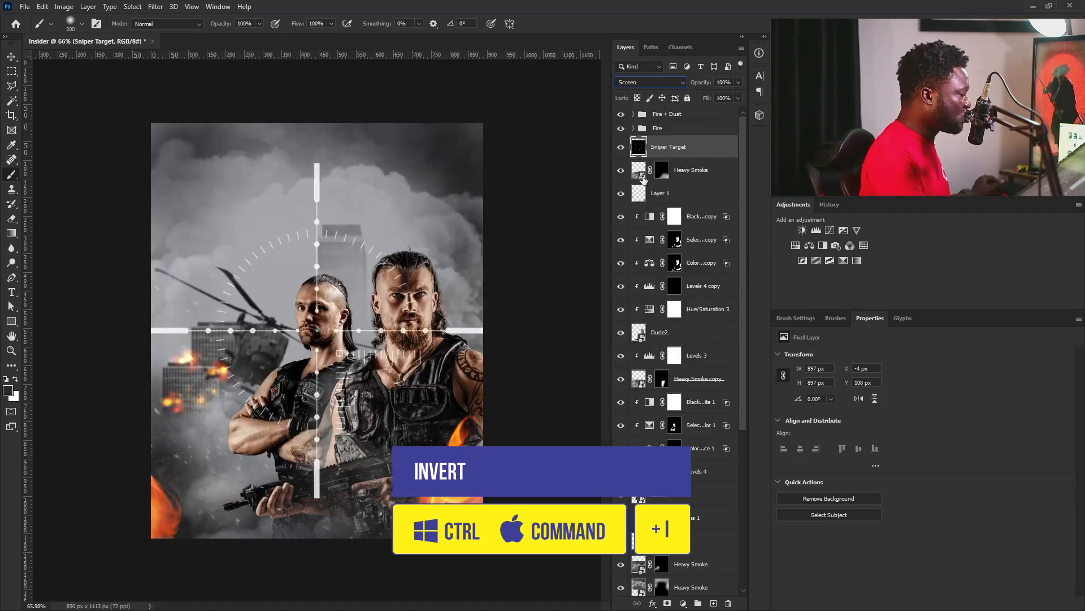
pyautogui.moveTo(673, 148); pyautogui.dragTo(705, 494)
# Group both men's layers with their adjustments, from Dude up to the Black & White copy, and name the group Characters.
pyautogui.click(683, 473)
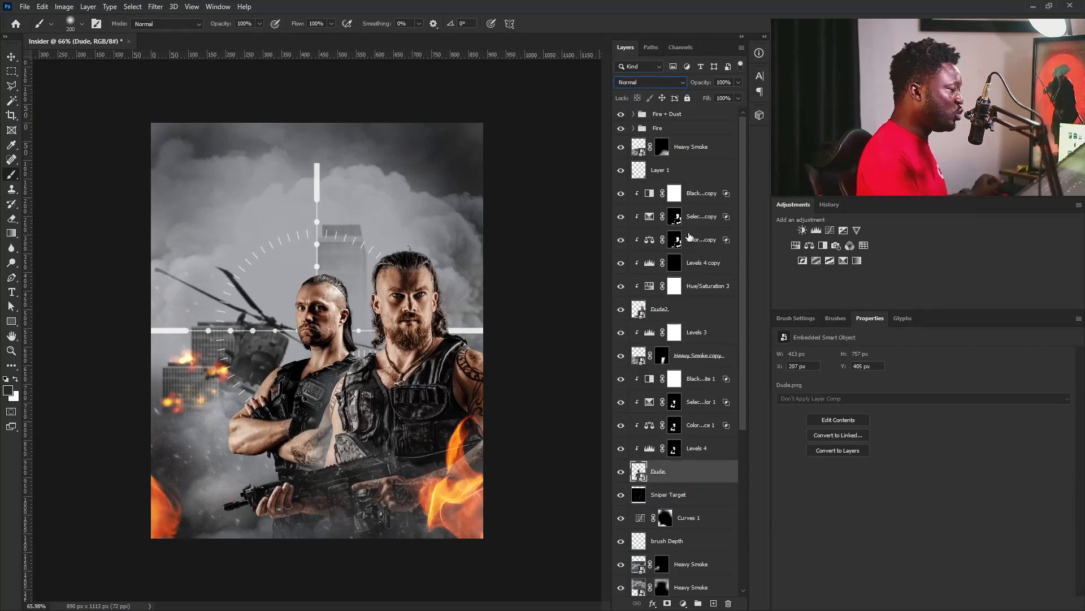
pyautogui.keyDown('shift'); pyautogui.click(699, 192); pyautogui.keyUp('shift')
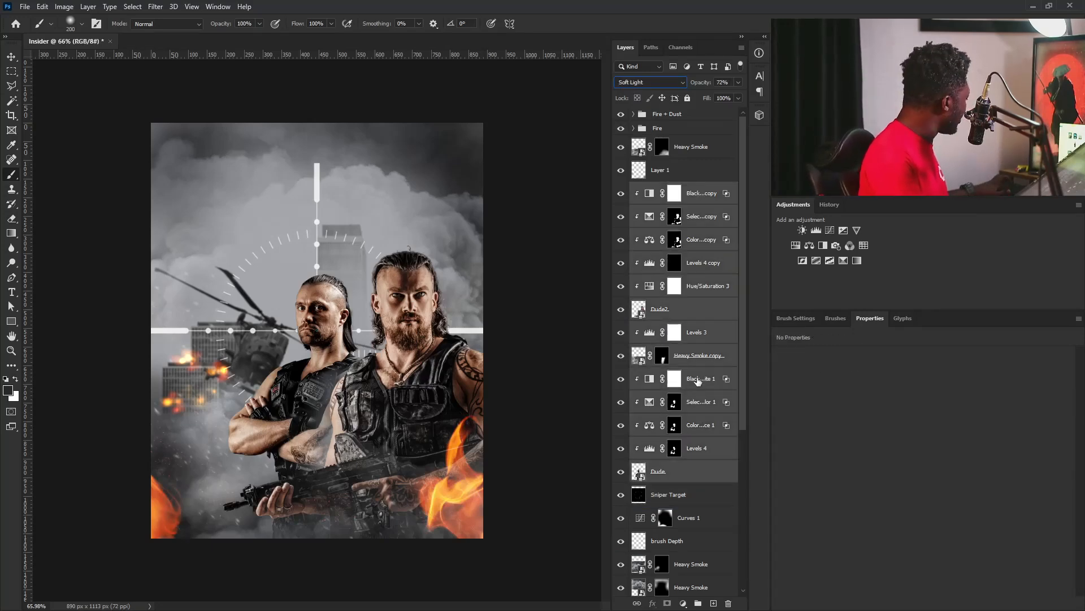
pyautogui.hotkey('ctrl', 'g')
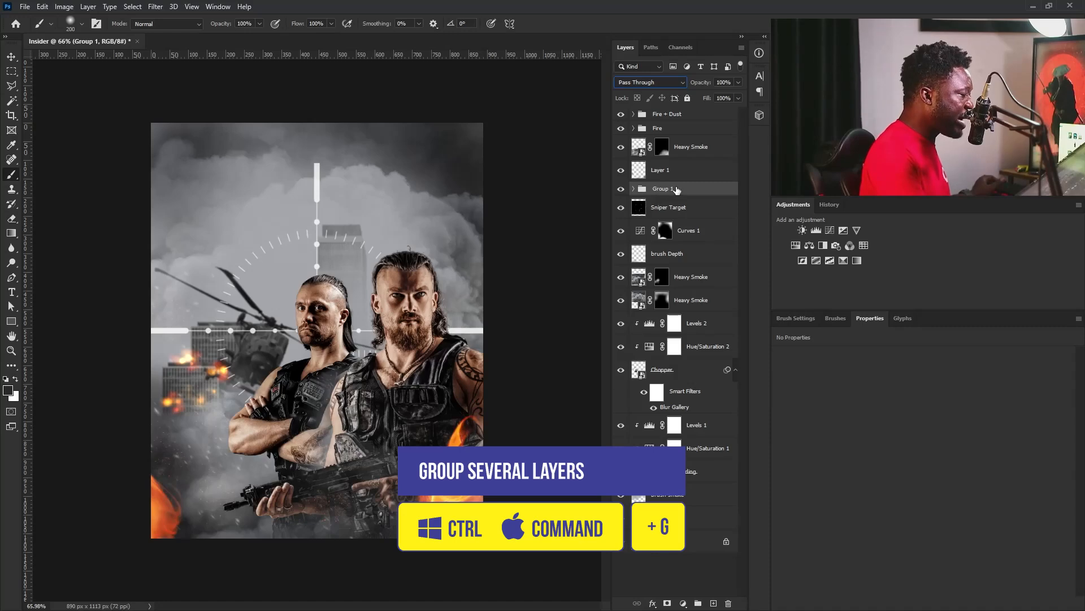
pyautogui.doubleClick(664, 190)
pyautogui.write('Characters')
# Lower the Sniper Target layer's opacity to about 29%.
pyautogui.click(669, 207)
pyautogui.click(738, 97)
pyautogui.moveTo(707, 99); pyautogui.dragTo(700, 99)
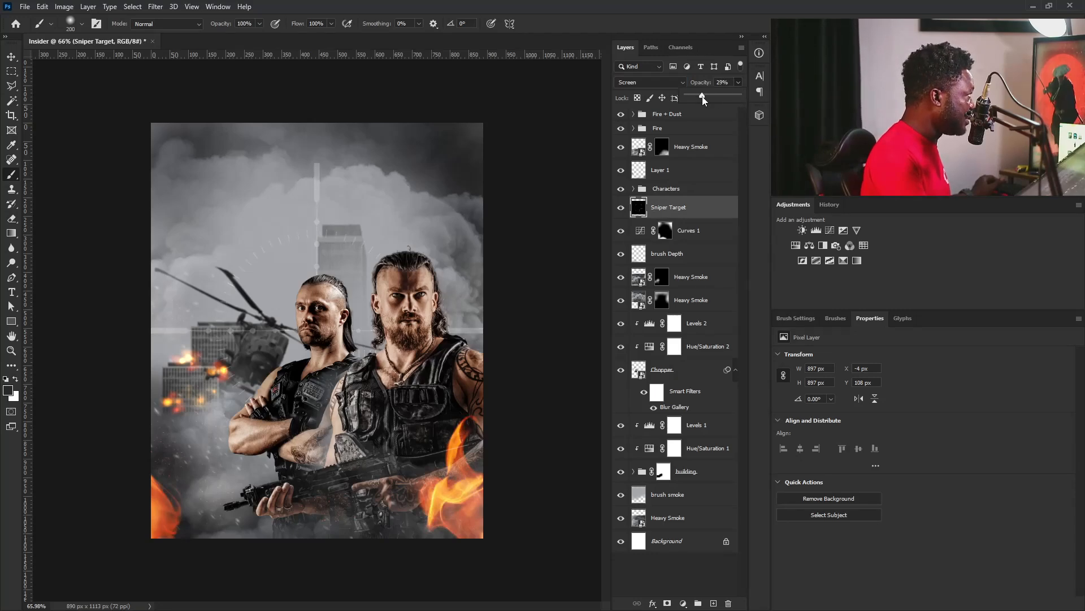
# Stamp all visible layers into a new merged layer above the Fire + Dust group.
pyautogui.click(673, 129)
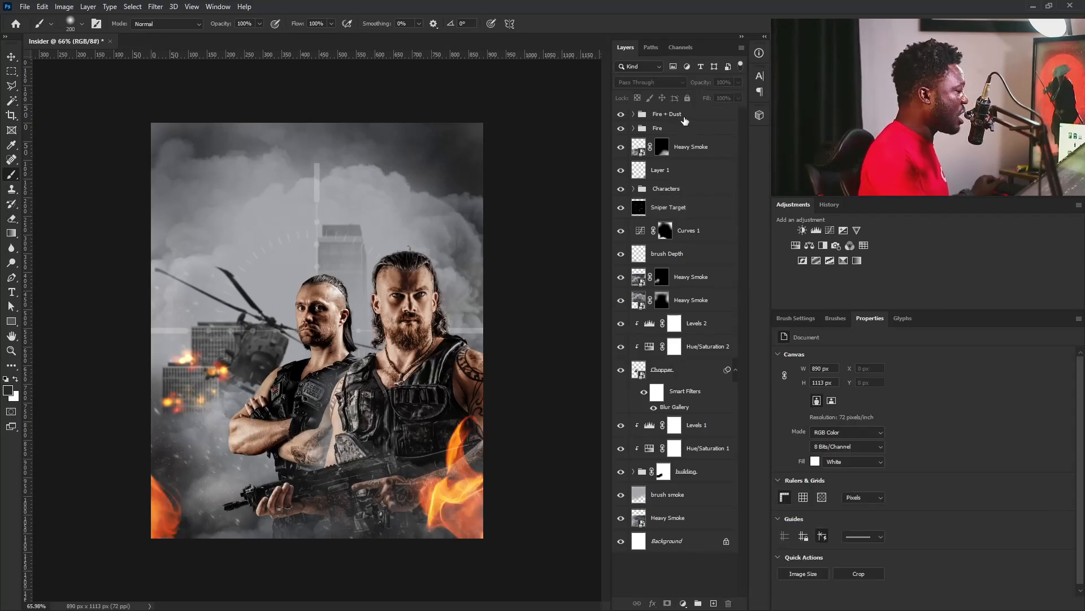
pyautogui.click(684, 117)
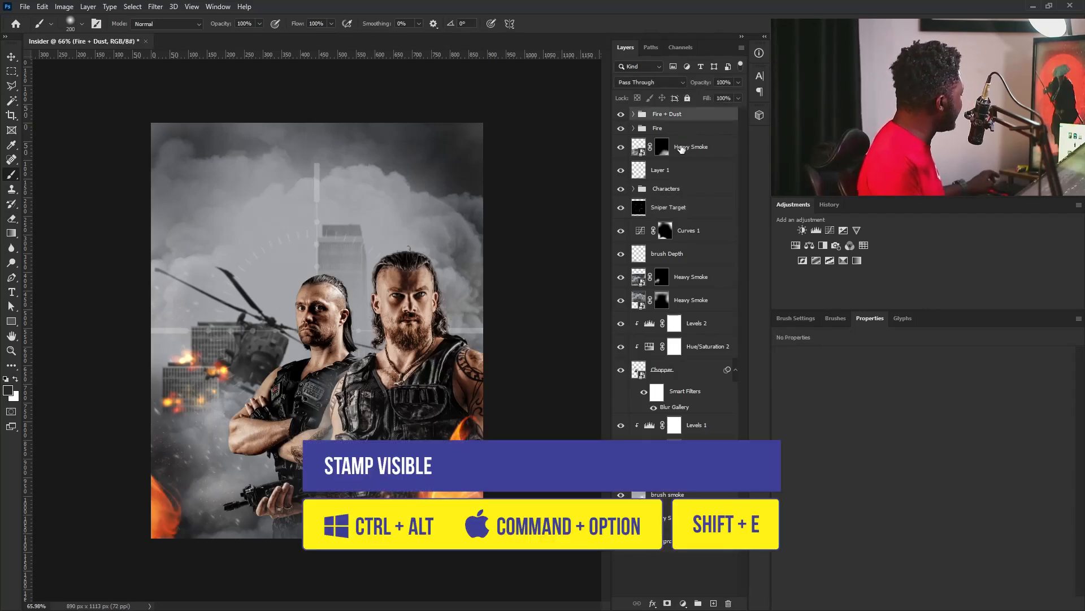
pyautogui.hotkey('ctrl', 'alt', 'shift', 'e')
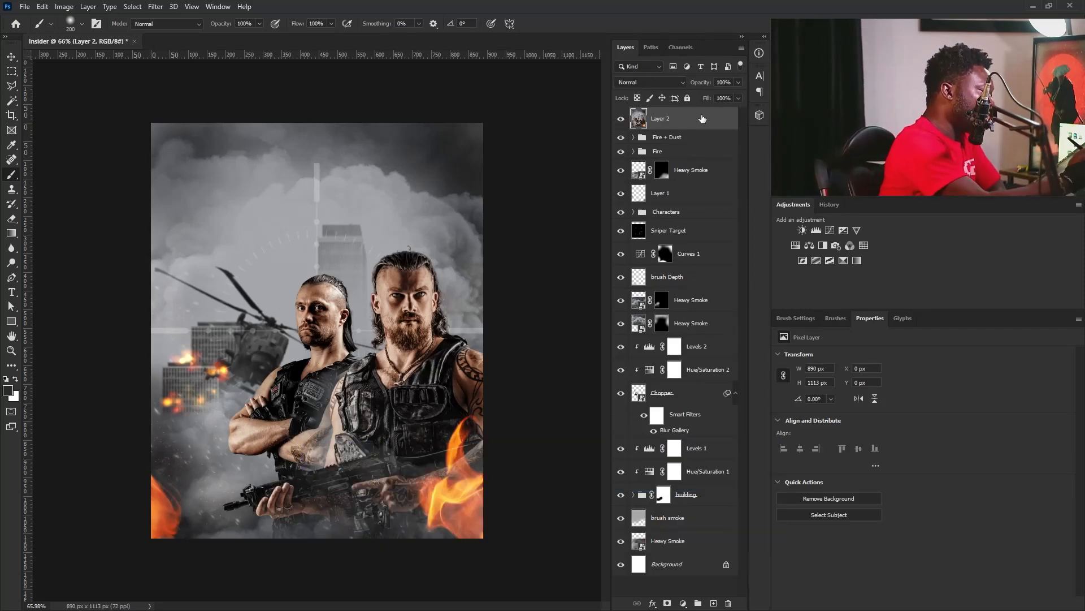
# Convert the merged Layer 2 to a smart object and open the Camera Raw Filter on it.
pyautogui.rightClick(702, 118)
pyautogui.click(732, 260)
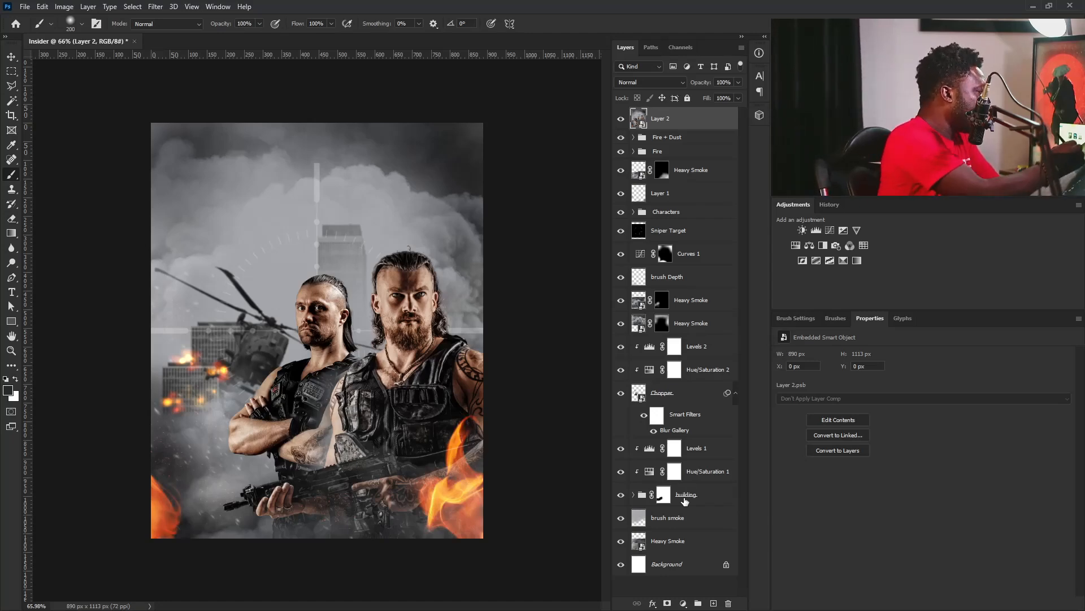
pyautogui.click(155, 7)
pyautogui.click(214, 79)
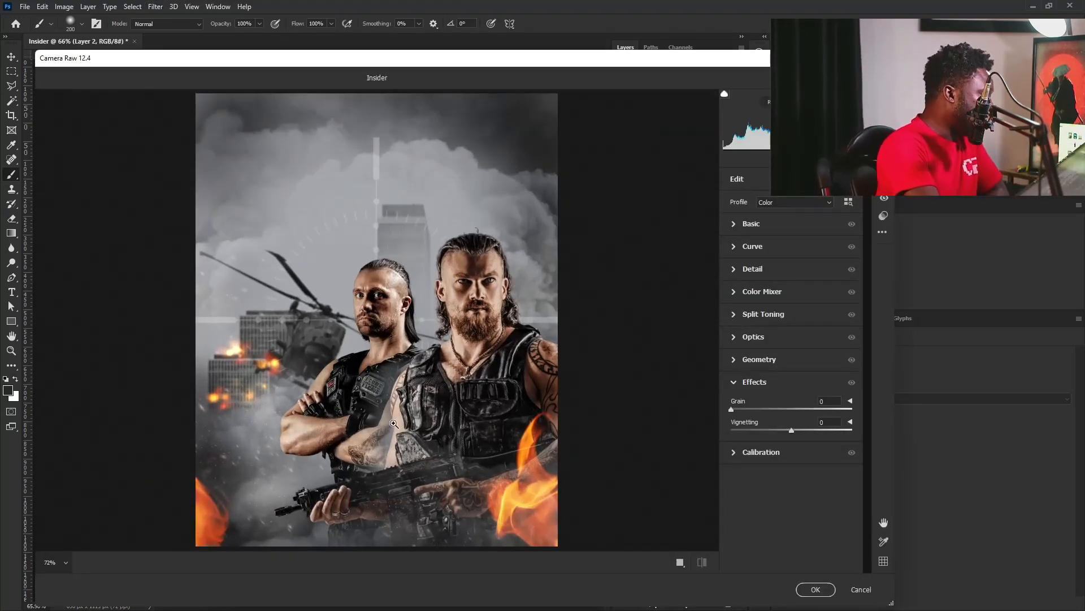
# In the Basic adjustments, set Temperature to +10, Contrast to +7, Highlights and Shadows to -4, and Vibrance to +7.
pyautogui.click(742, 225)
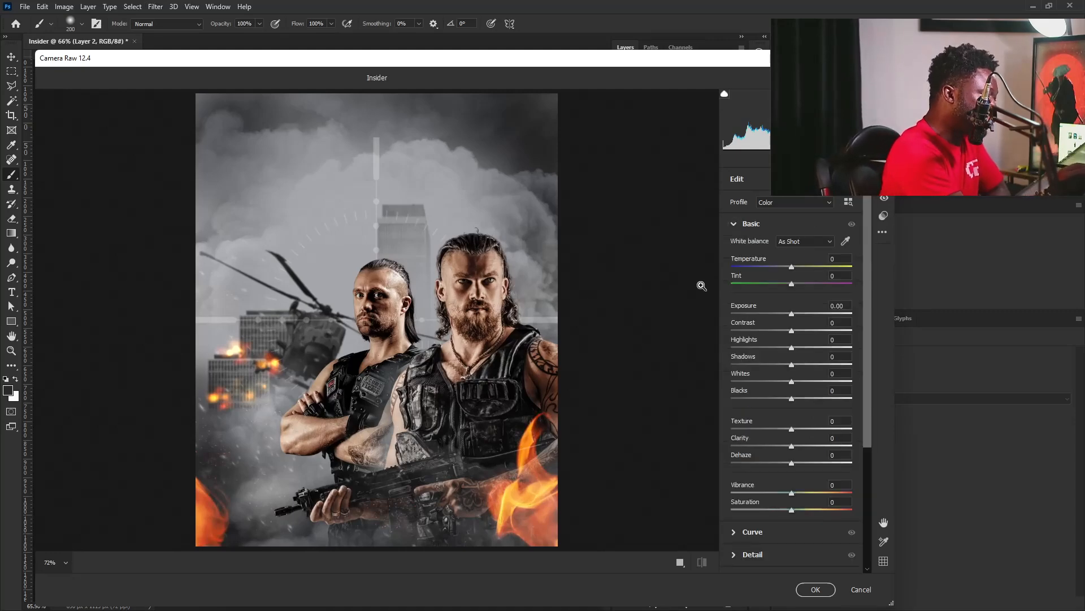
pyautogui.moveTo(792, 268); pyautogui.dragTo(795, 267)
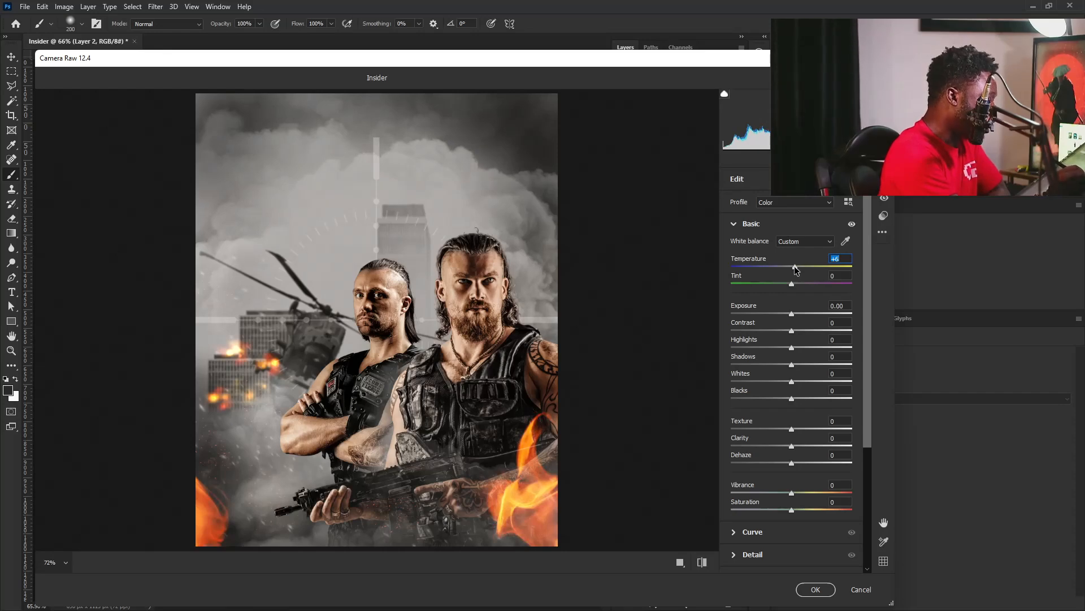
pyautogui.press('Up')
pyautogui.press('Up')
pyautogui.press('Up')
pyautogui.press('Up')
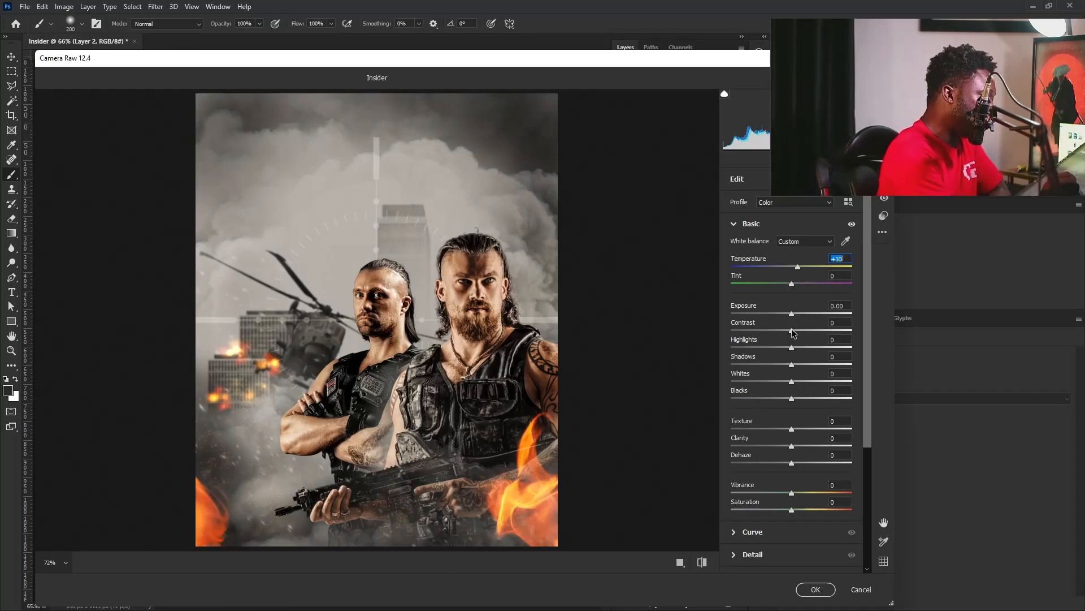
pyautogui.moveTo(793, 335); pyautogui.dragTo(799, 333)
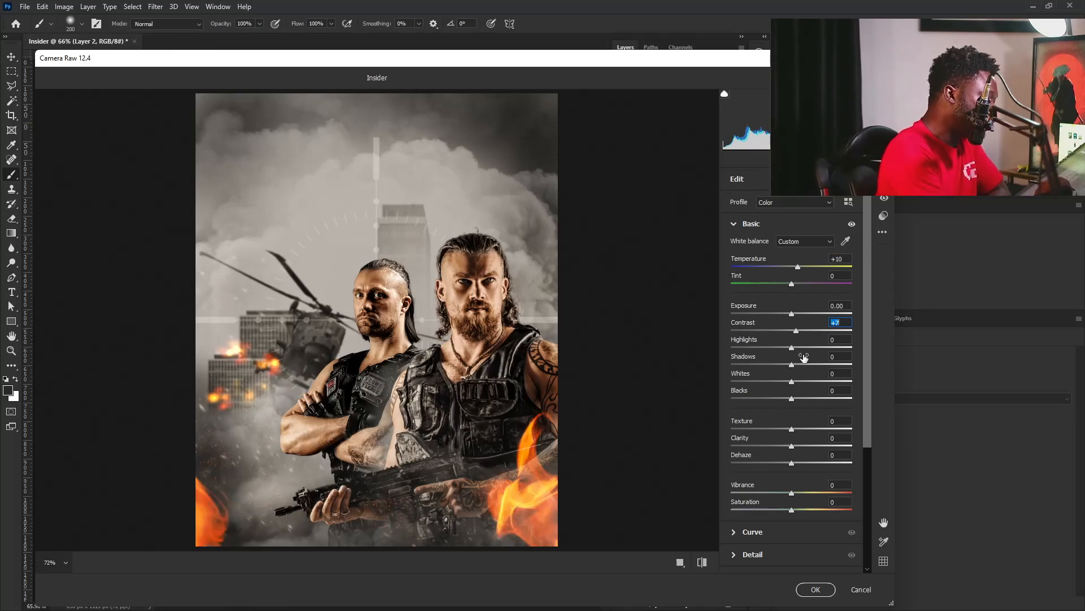
pyautogui.moveTo(792, 347)
pyautogui.mouseDown()
pyautogui.moveTo(804, 369)
pyautogui.moveTo(790, 365)
pyautogui.mouseUp()
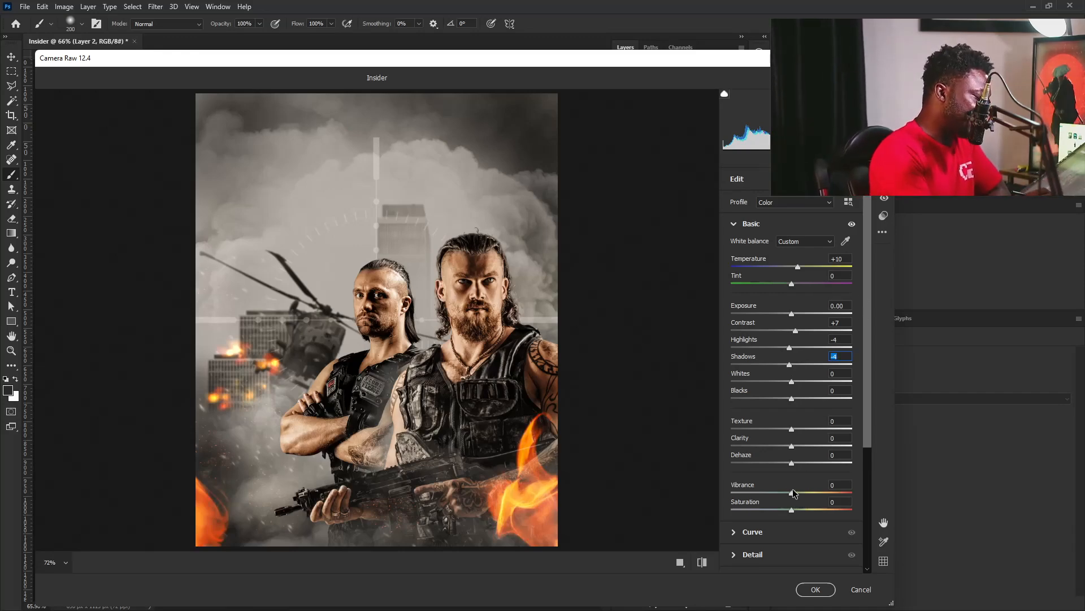
pyautogui.moveTo(793, 491); pyautogui.dragTo(796, 494)
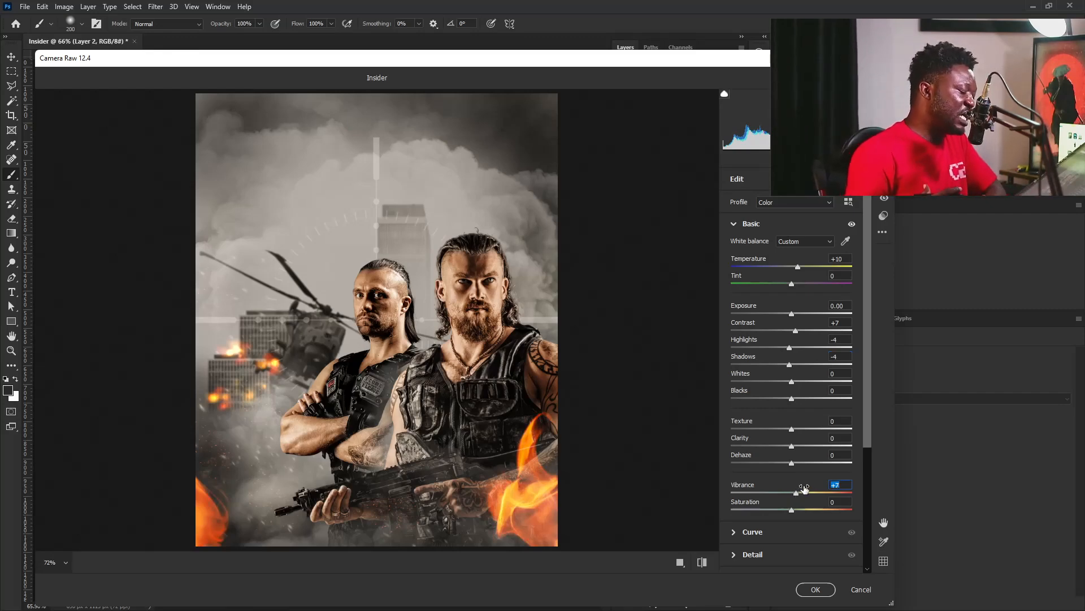
pyautogui.click(745, 222)
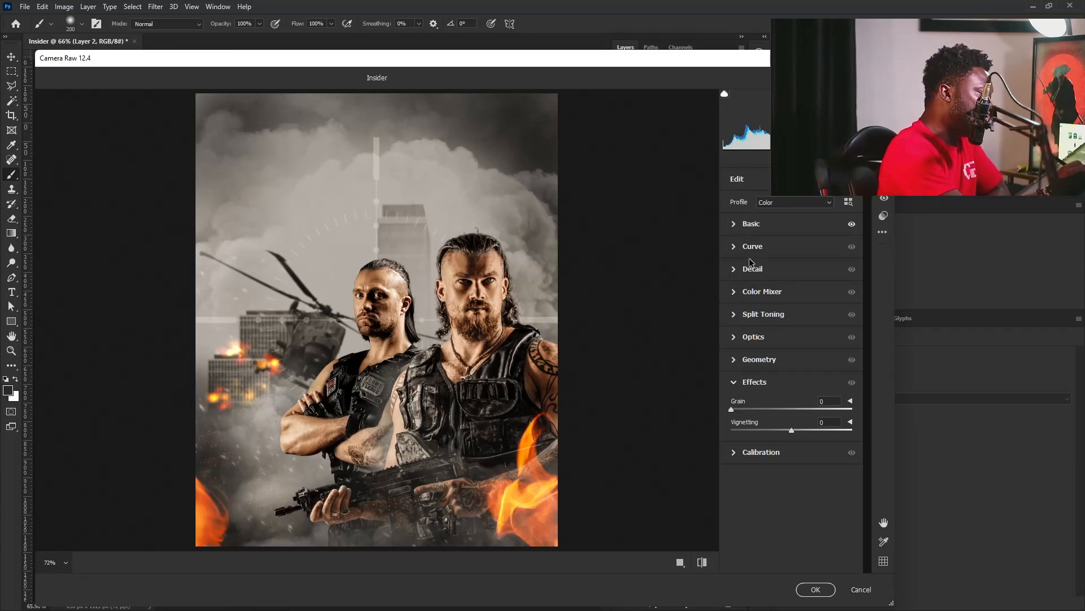
# Set the Sharpening amount in the Detail adjustments to 13.
pyautogui.click(738, 271)
pyautogui.moveTo(739, 302); pyautogui.dragTo(745, 300)
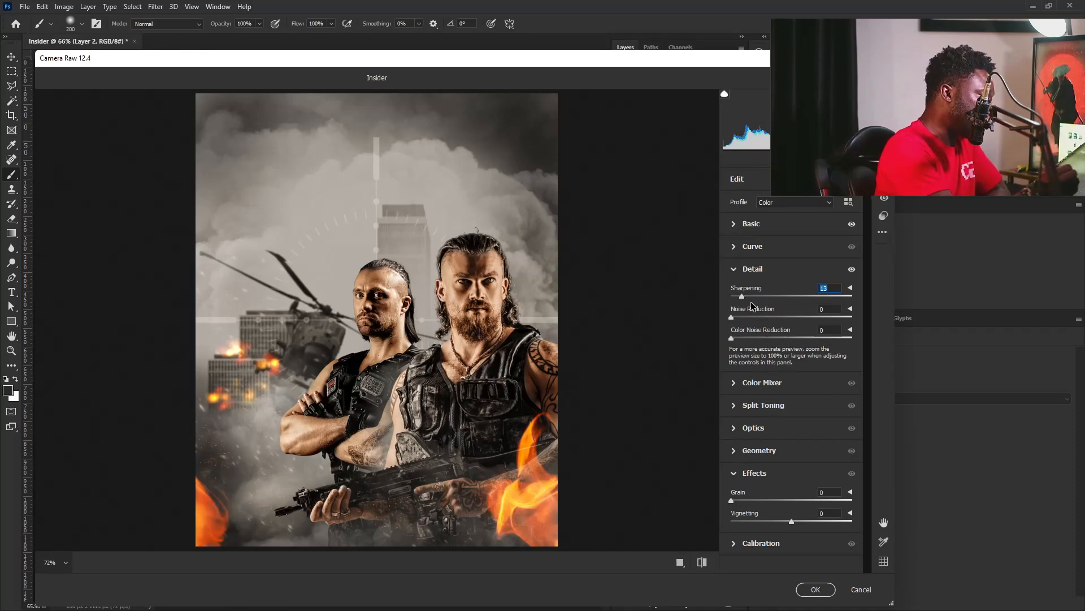
pyautogui.click(736, 270)
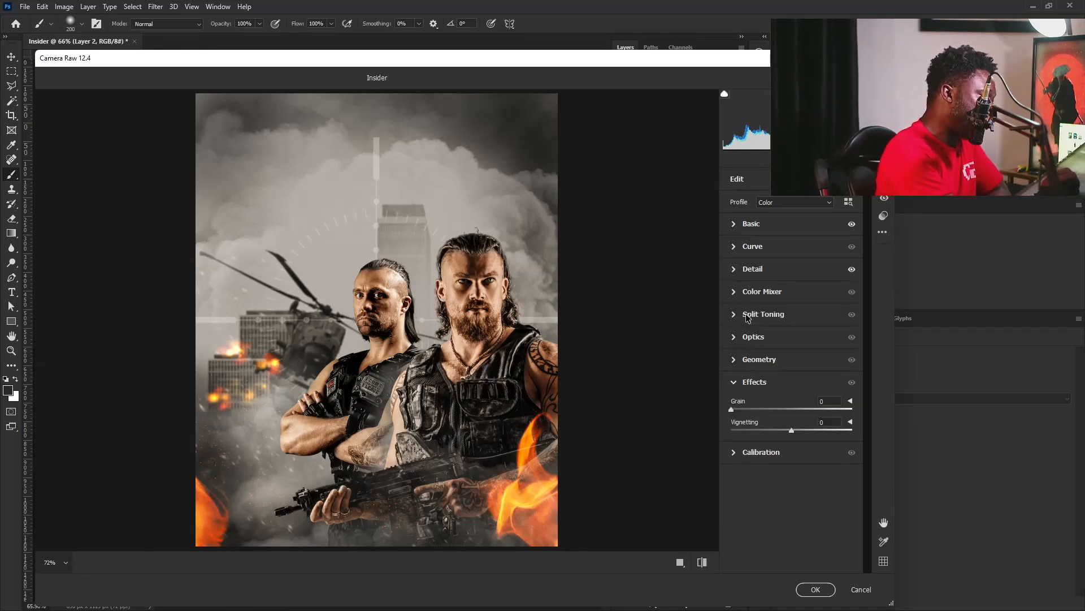
# In the Color Mixer, lower the saturation of Reds to -29 and Oranges to -13.
pyautogui.click(734, 292)
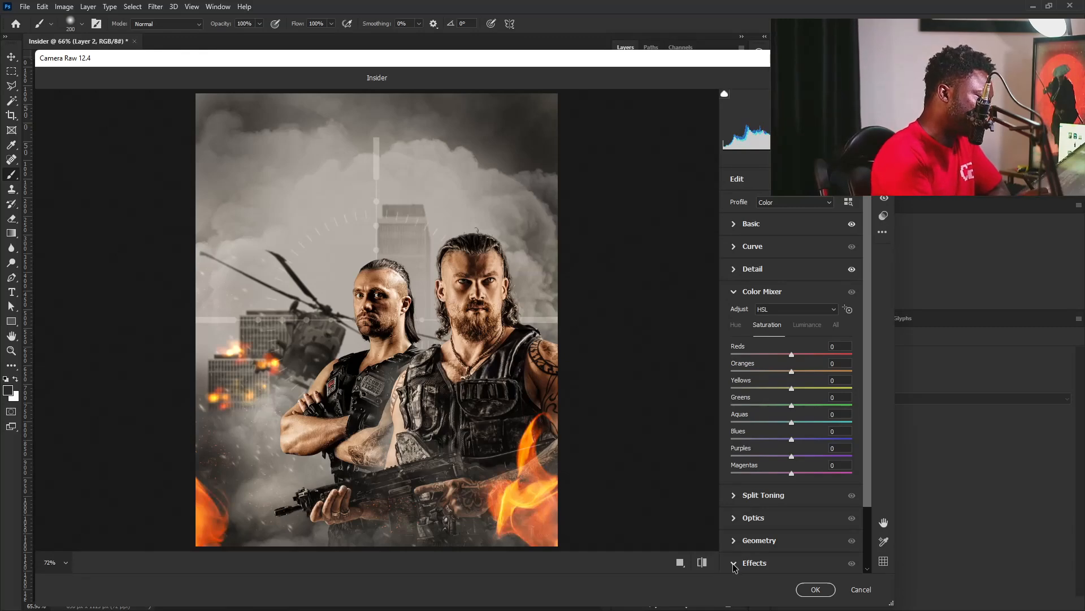
pyautogui.moveTo(791, 372); pyautogui.dragTo(781, 357)
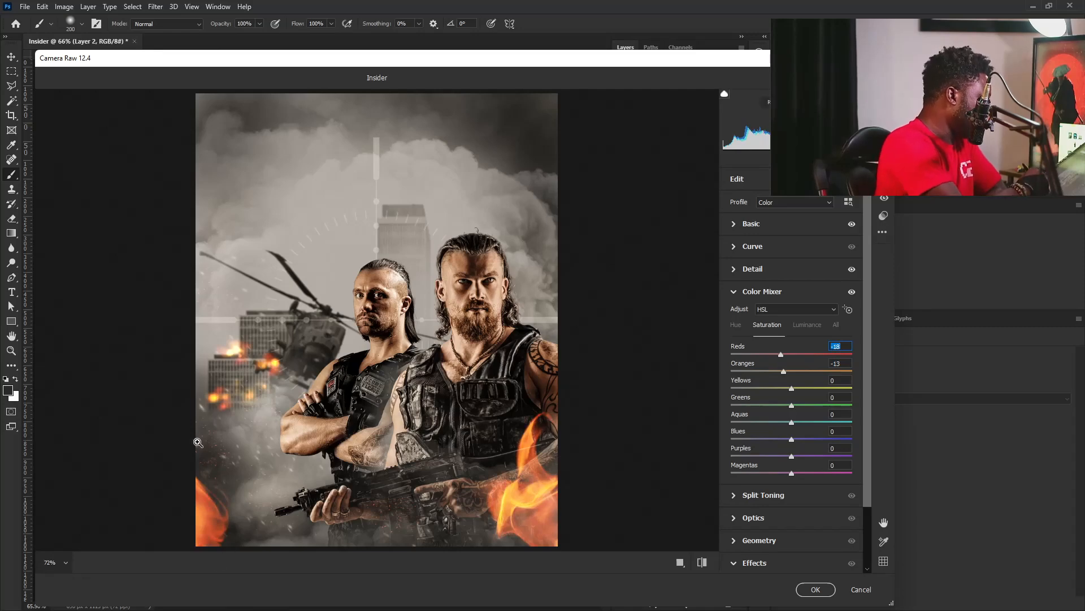
pyautogui.moveTo(783, 355); pyautogui.dragTo(777, 356)
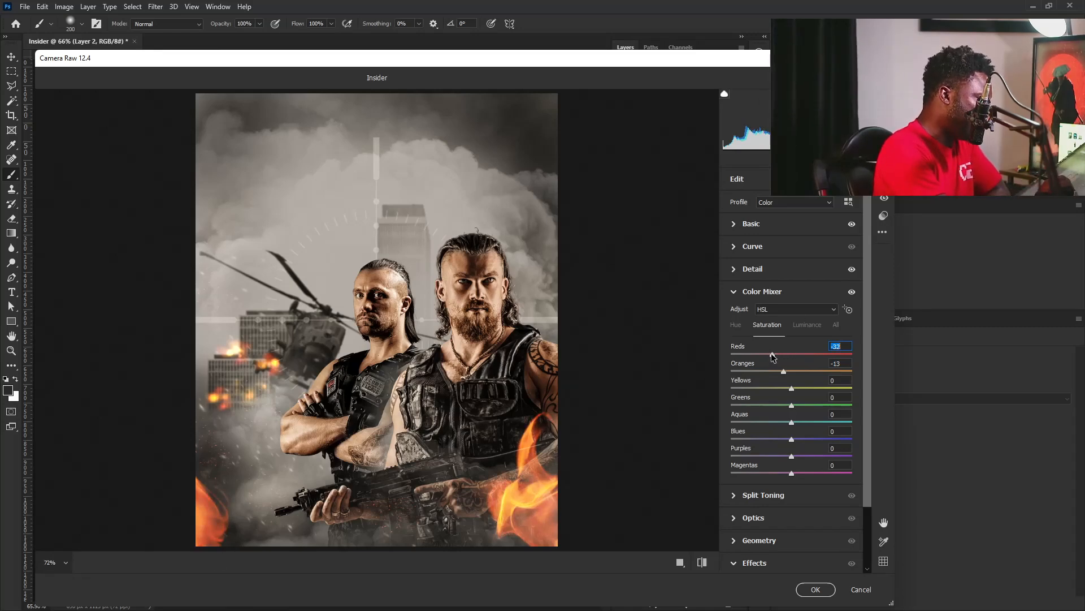
pyautogui.click(762, 292)
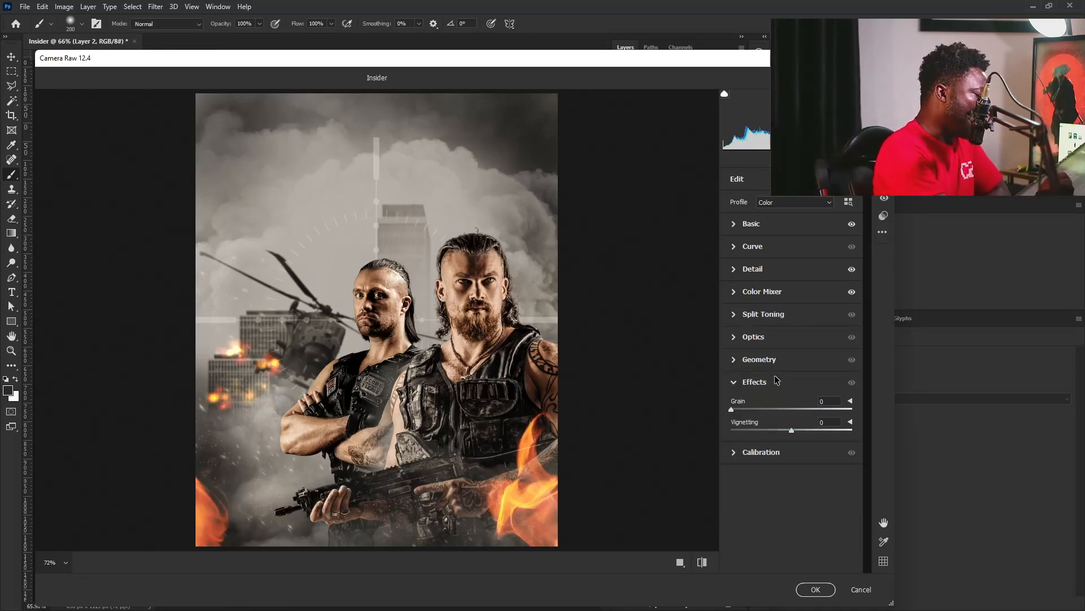
# Split-tone the shadows toward teal with a hue of about 173 and a saturation of 12.
pyautogui.click(752, 315)
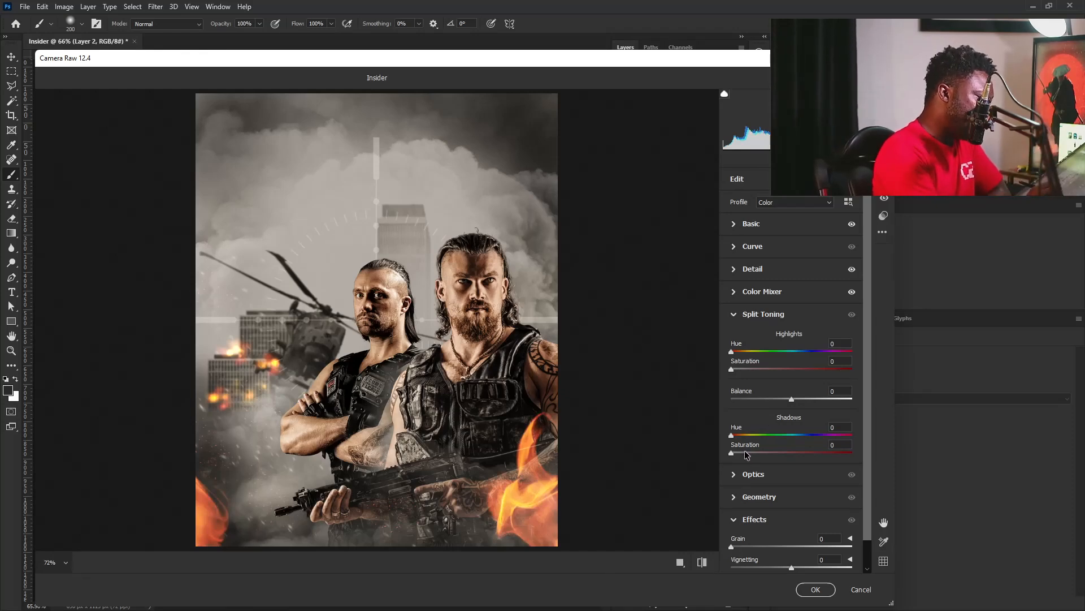
pyautogui.moveTo(732, 452); pyautogui.dragTo(794, 437)
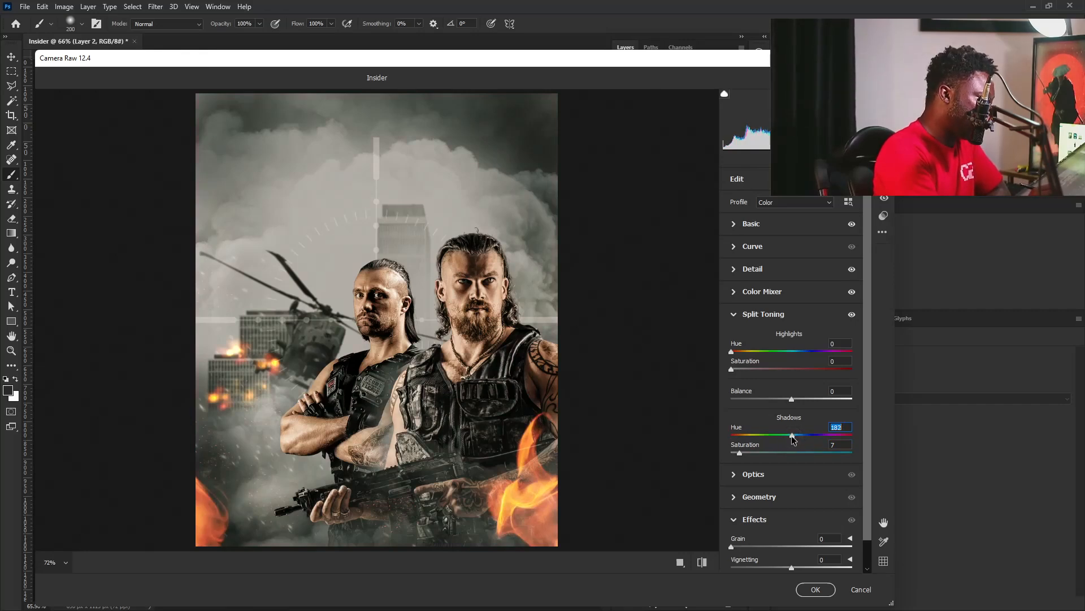
pyautogui.moveTo(793, 438); pyautogui.dragTo(797, 440)
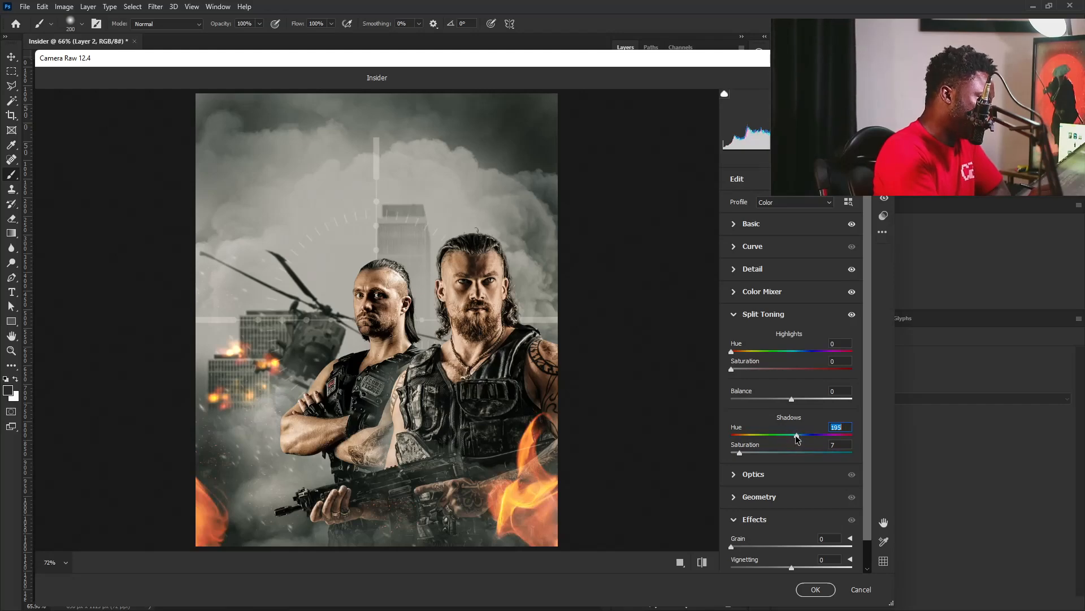
pyautogui.moveTo(740, 454); pyautogui.dragTo(745, 457)
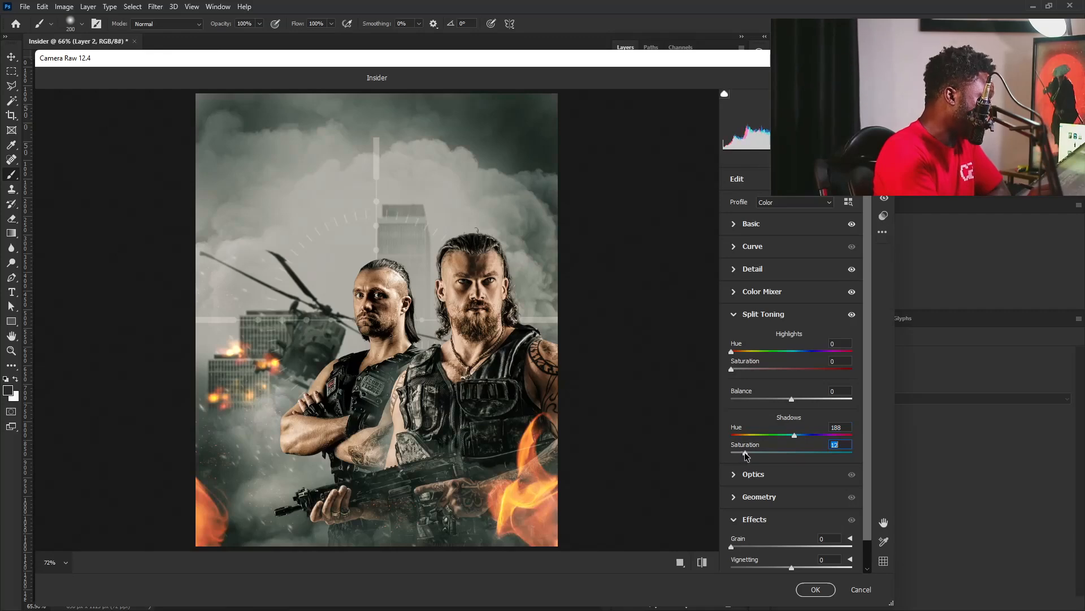
pyautogui.moveTo(794, 435); pyautogui.dragTo(792, 436)
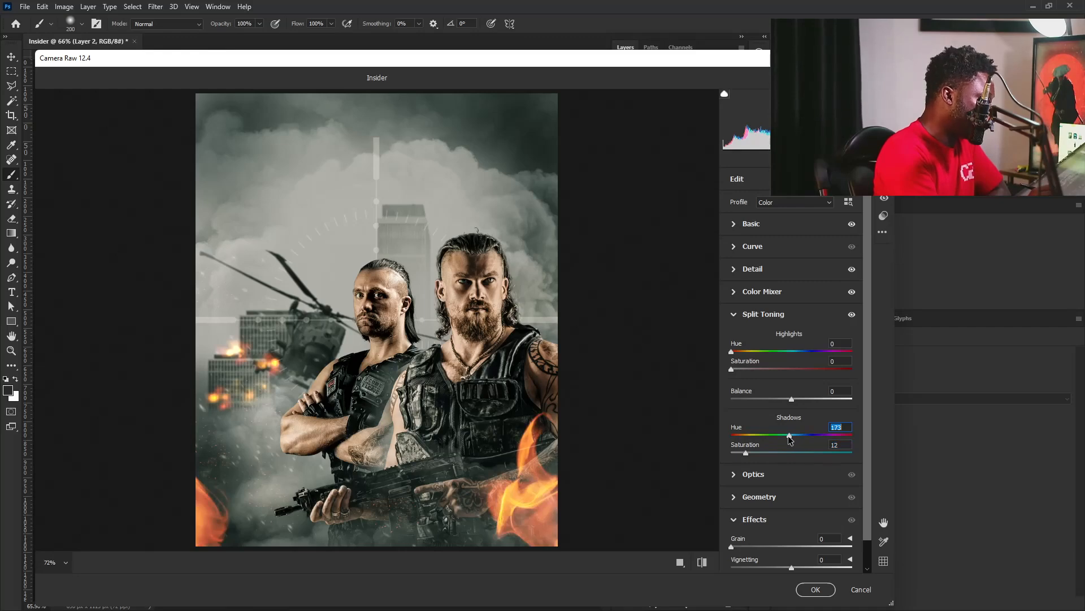
pyautogui.click(760, 313)
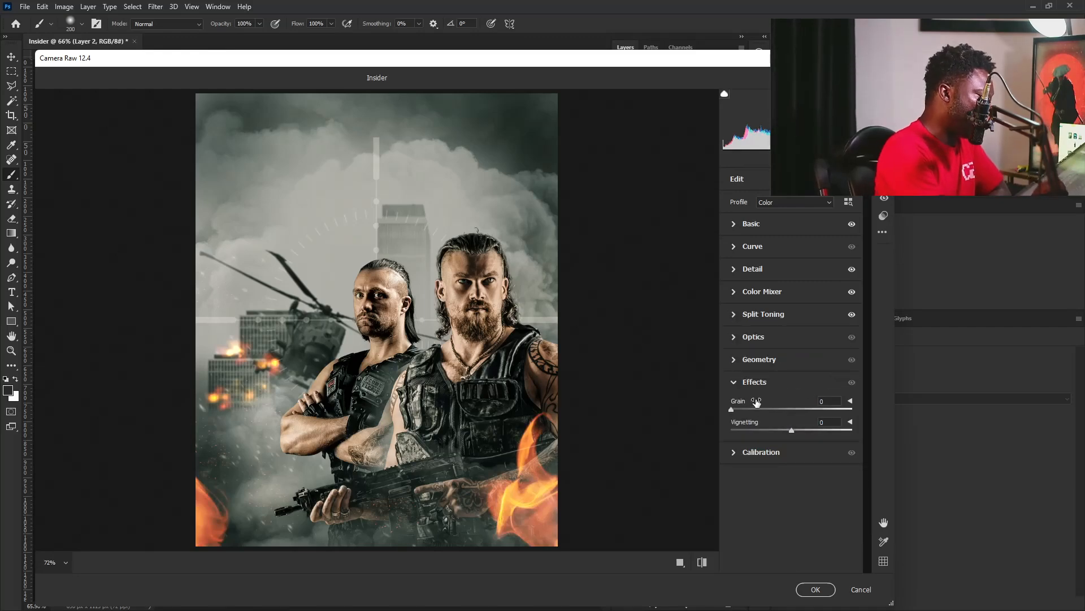
# Add effects to the image with Vignetting at -20 and Grain at 18.
pyautogui.moveTo(791, 433); pyautogui.dragTo(782, 436)
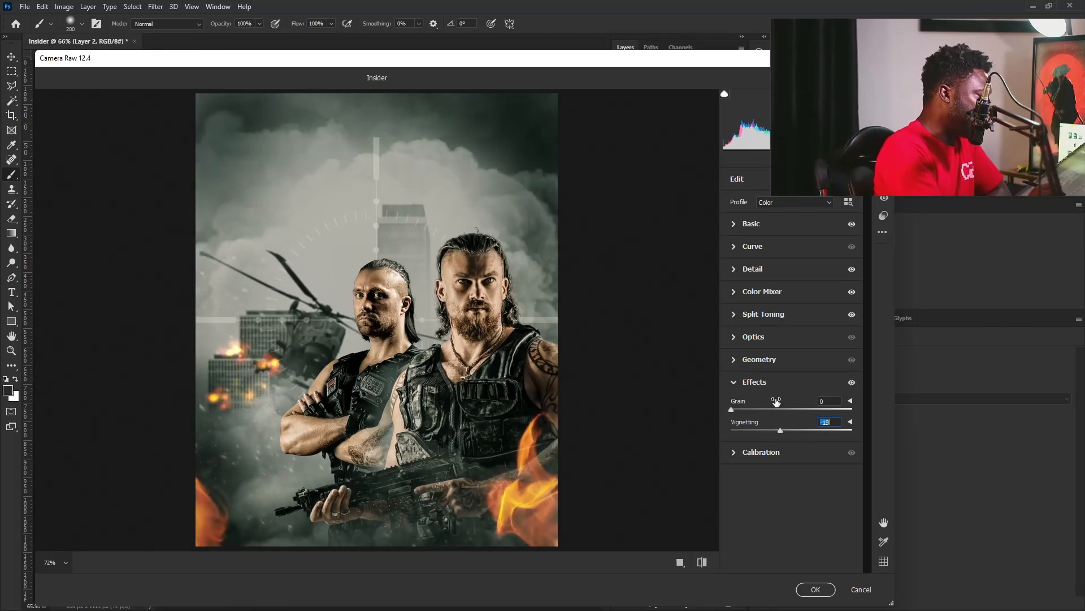
pyautogui.moveTo(734, 408); pyautogui.dragTo(754, 410)
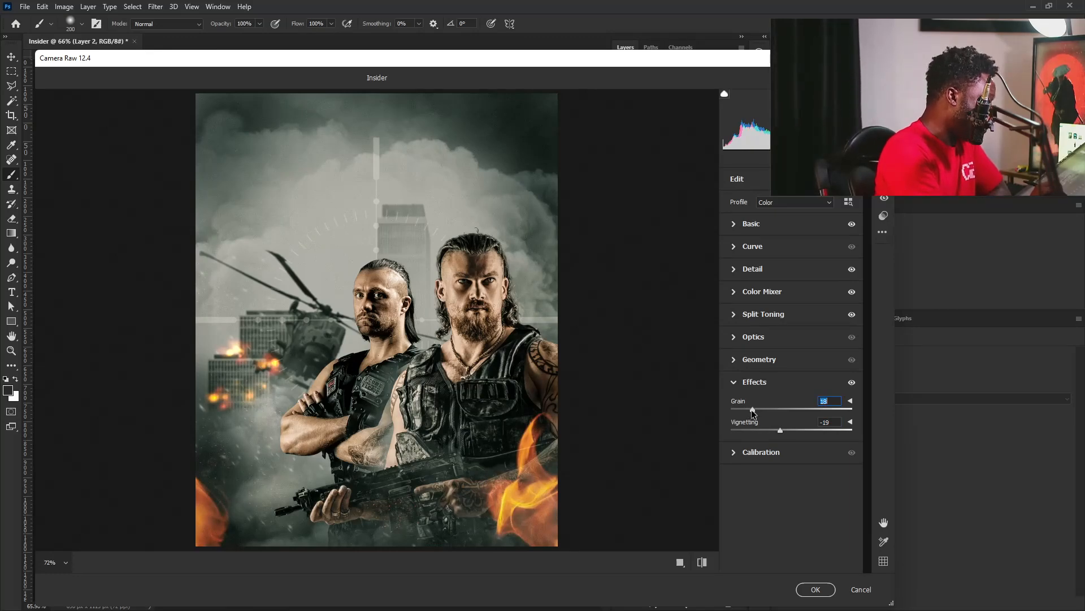
pyautogui.moveTo(751, 409); pyautogui.dragTo(779, 430)
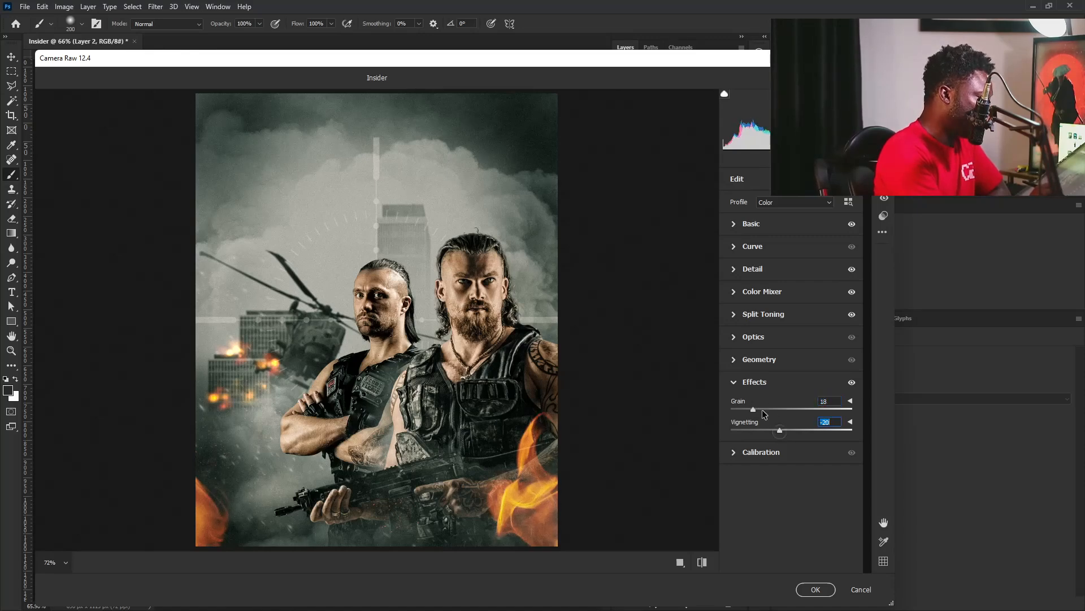
pyautogui.click(735, 382)
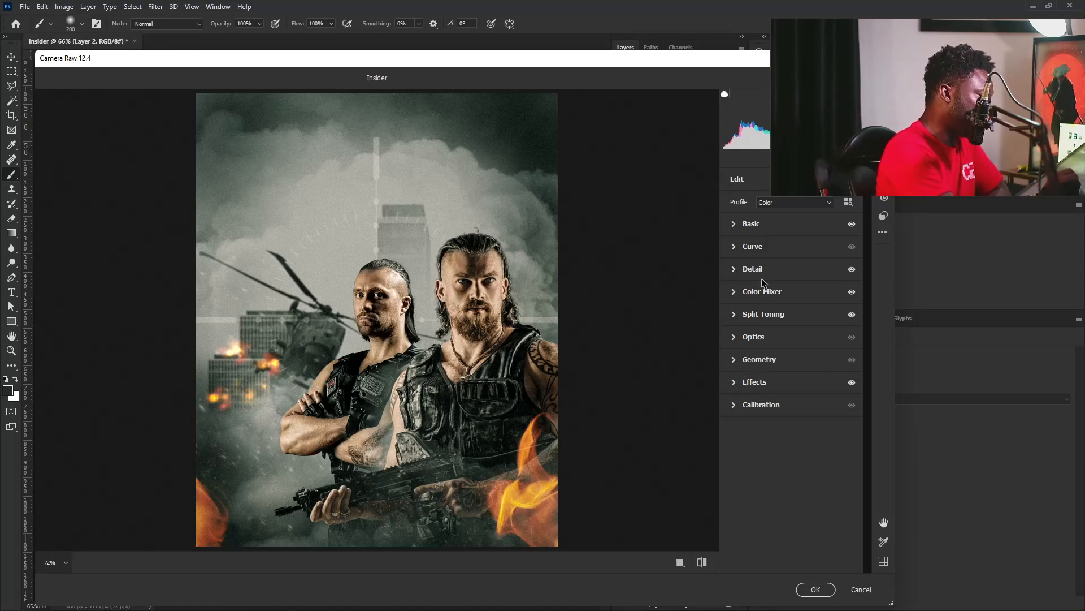
# Readjust the Color Mixer saturation, setting Oranges to -1 and Yellows to -3.
pyautogui.click(735, 291)
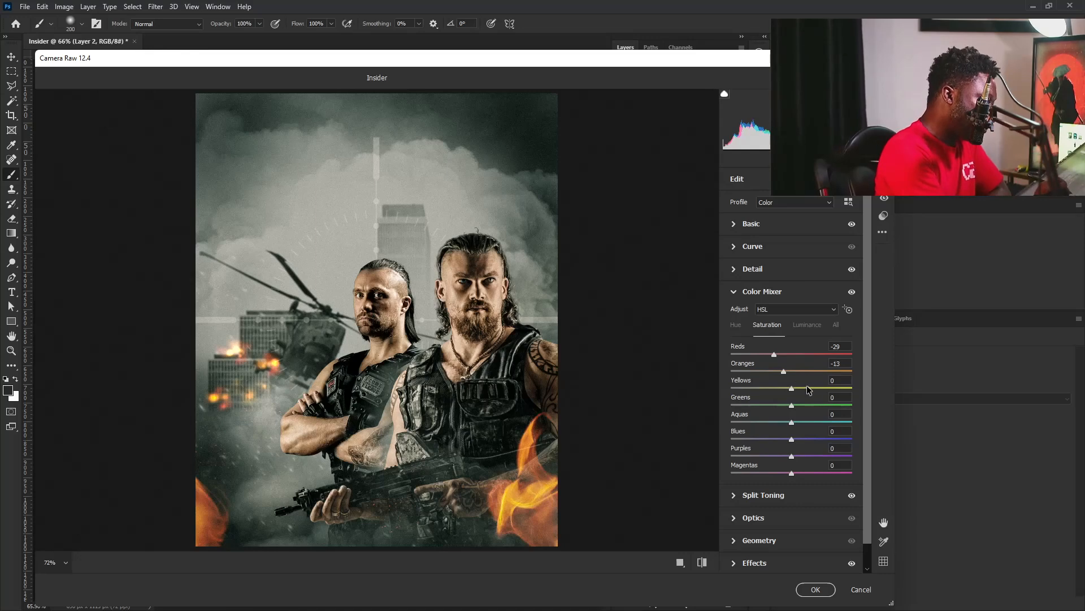
pyautogui.moveTo(783, 371); pyautogui.dragTo(791, 374)
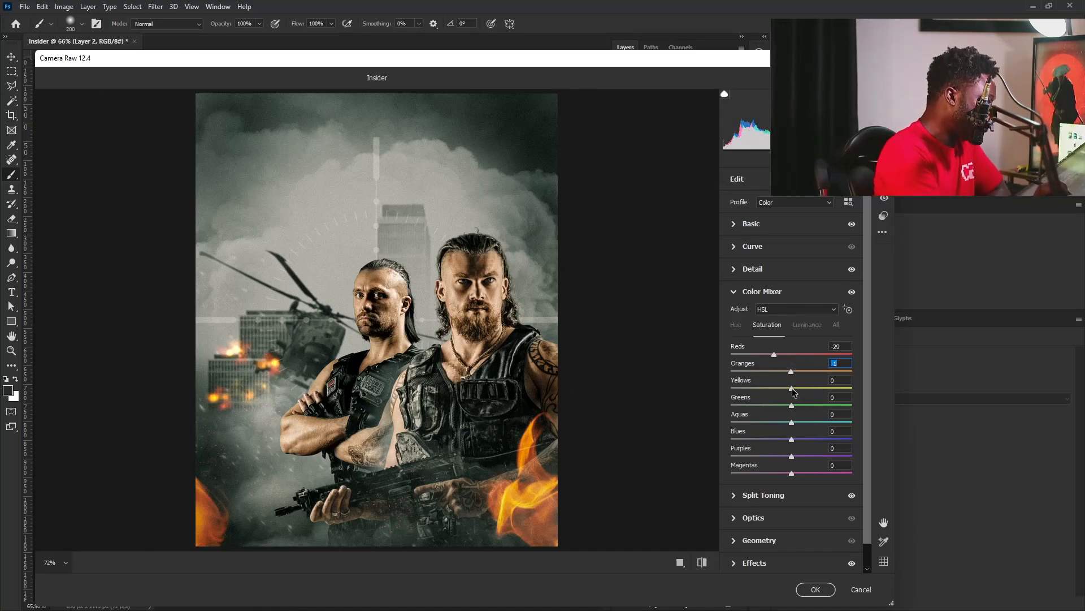
pyautogui.moveTo(817, 387); pyautogui.dragTo(791, 390)
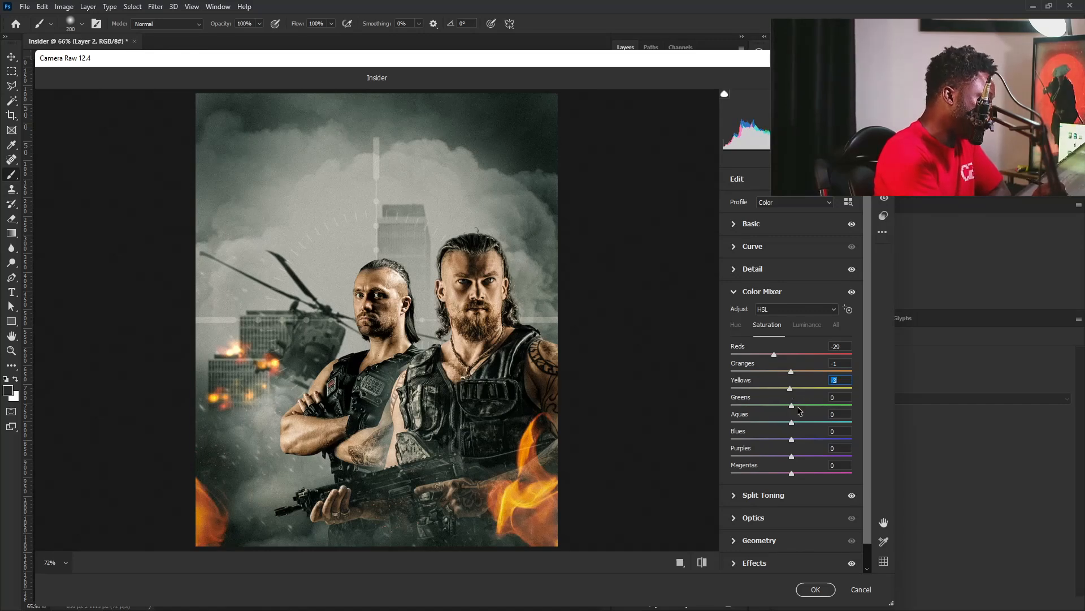
pyautogui.click(744, 292)
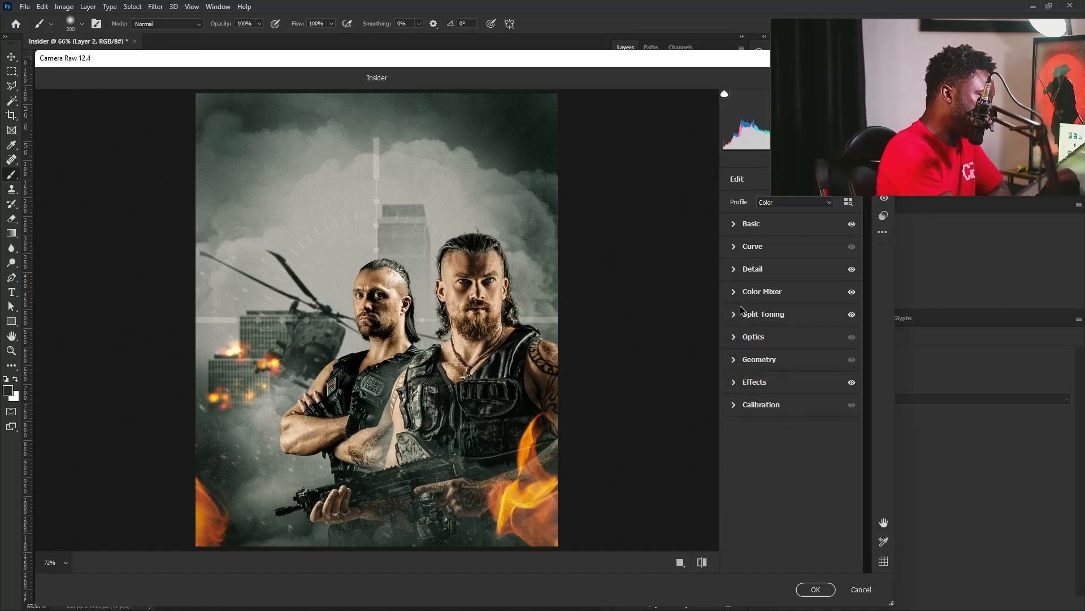
# Warm the image further by setting the Basic Temperature to +14.
pyautogui.click(745, 222)
pyautogui.moveTo(797, 267); pyautogui.dragTo(801, 266)
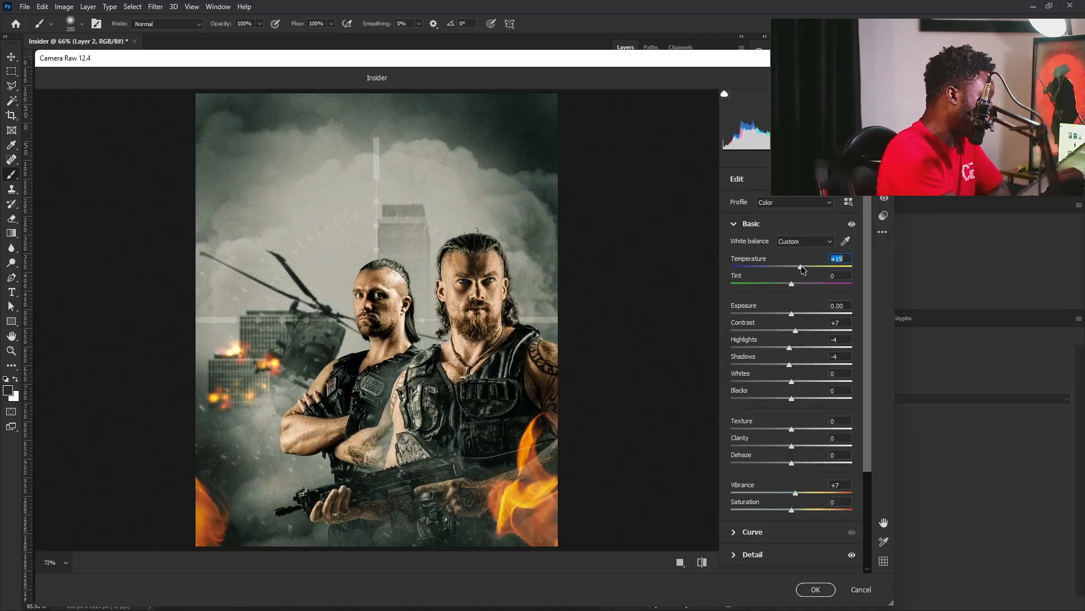
pyautogui.moveTo(802, 264); pyautogui.dragTo(800, 265)
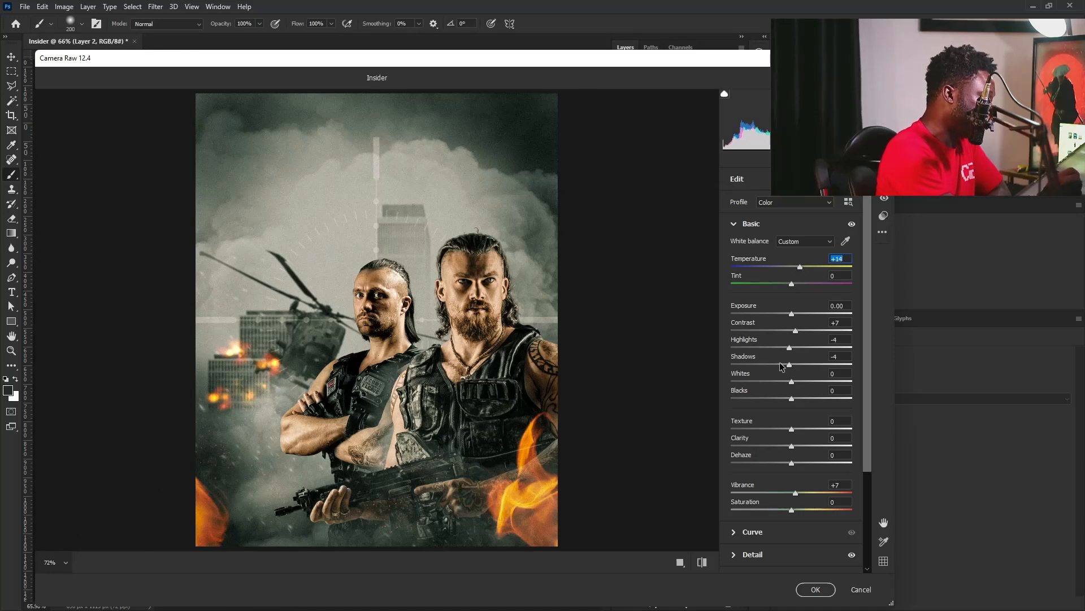
pyautogui.click(734, 224)
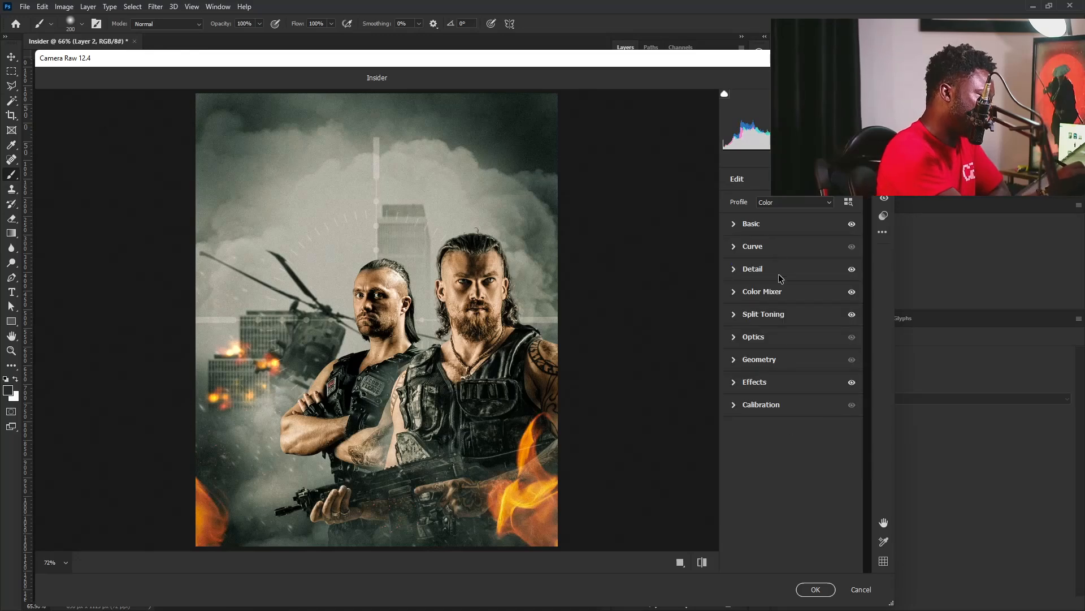
# Lower the Lights region of the parametric curve to -21 and apply the Camera Raw grading.
pyautogui.click(769, 247)
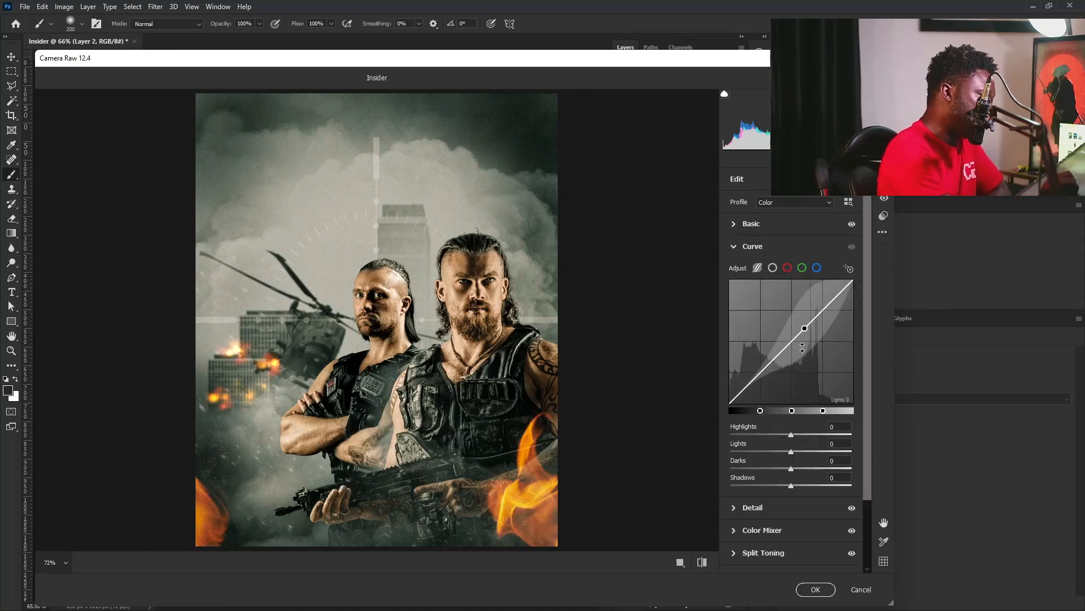
pyautogui.moveTo(823, 308); pyautogui.dragTo(822, 316)
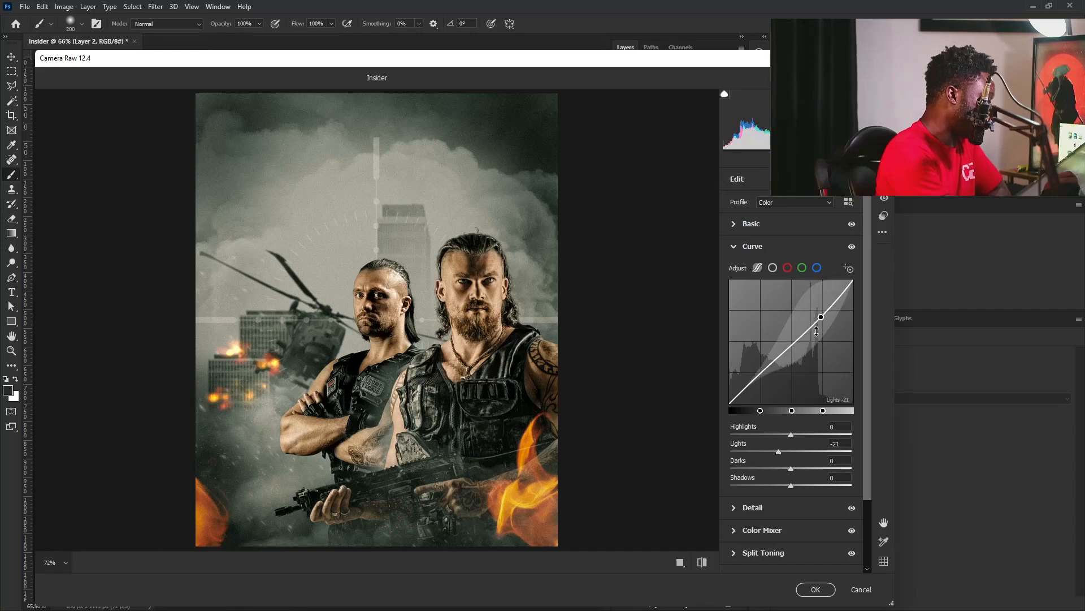
pyautogui.click(815, 589)
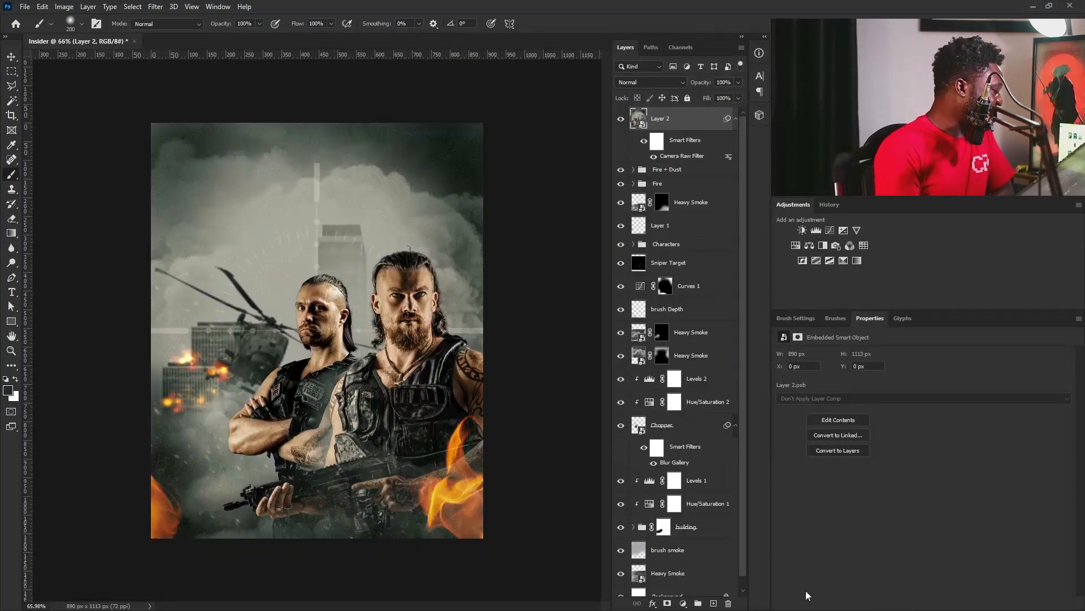
# Collapse the graded layer's smart filters and toggle its visibility to compare the composite before and after grading.
pyautogui.click(736, 118)
pyautogui.click(621, 118)
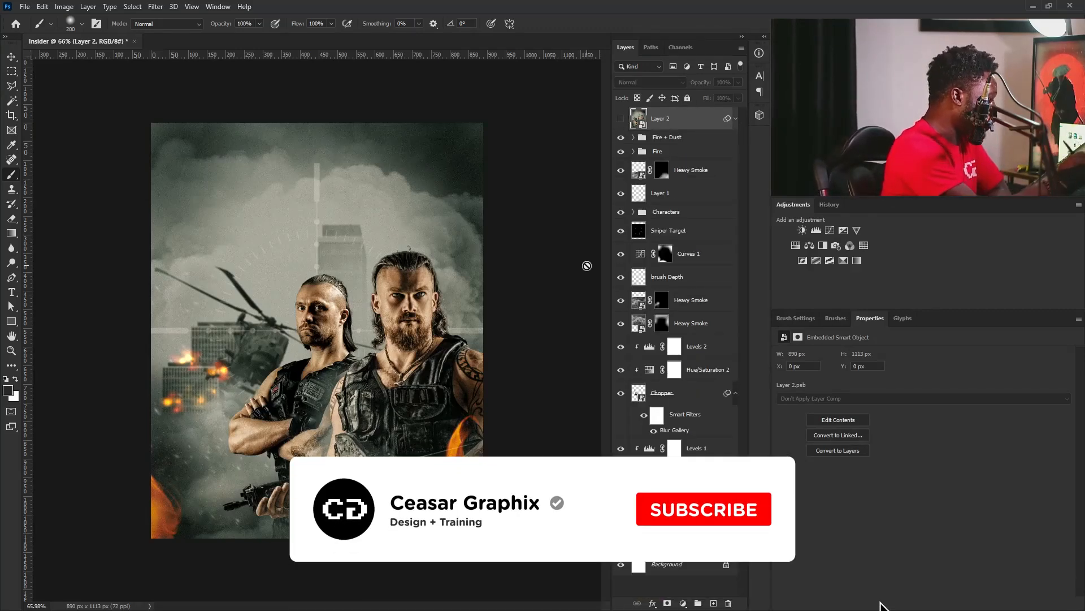
pyautogui.click(621, 118)
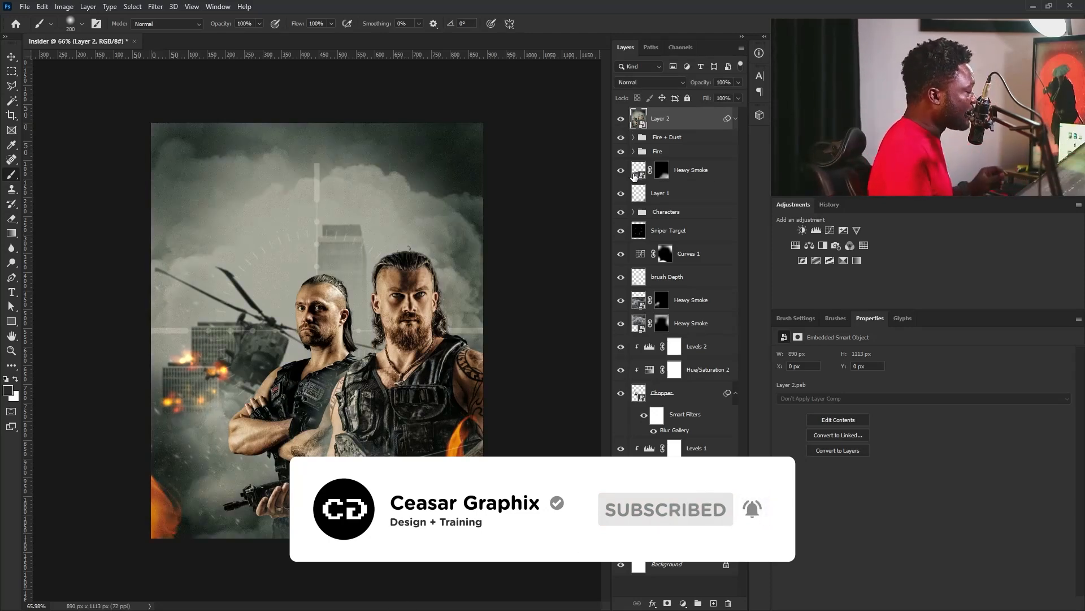
# Add the text INSIDERS in Eurostile ExtendedTwo Bold over the smoky sky above the two men.
pyautogui.click(11, 294)
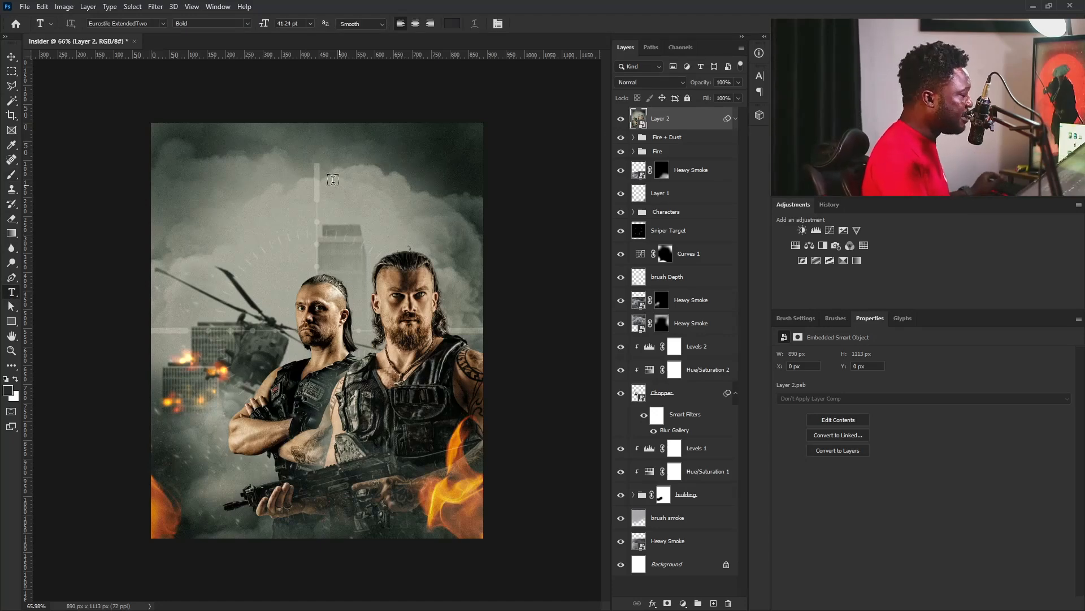
pyautogui.click(227, 191)
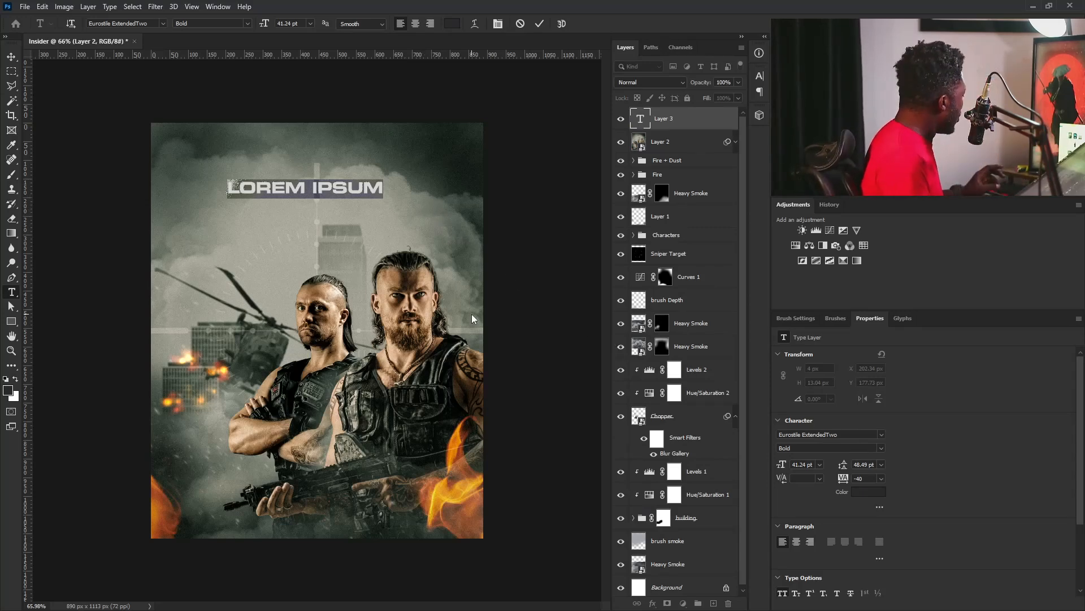
pyautogui.write('INS')
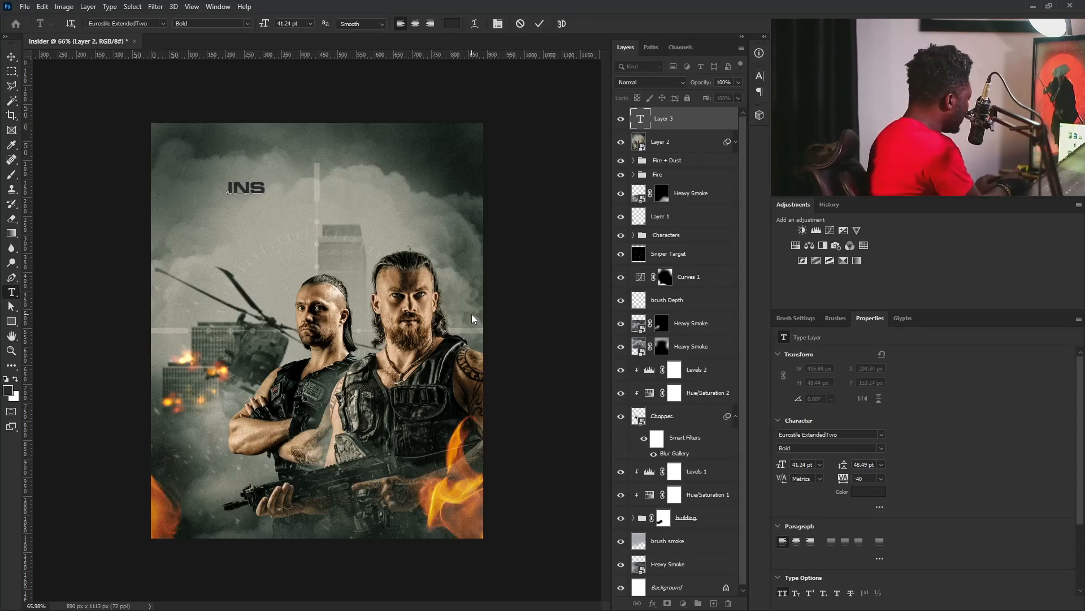
pyautogui.write('IDERS')
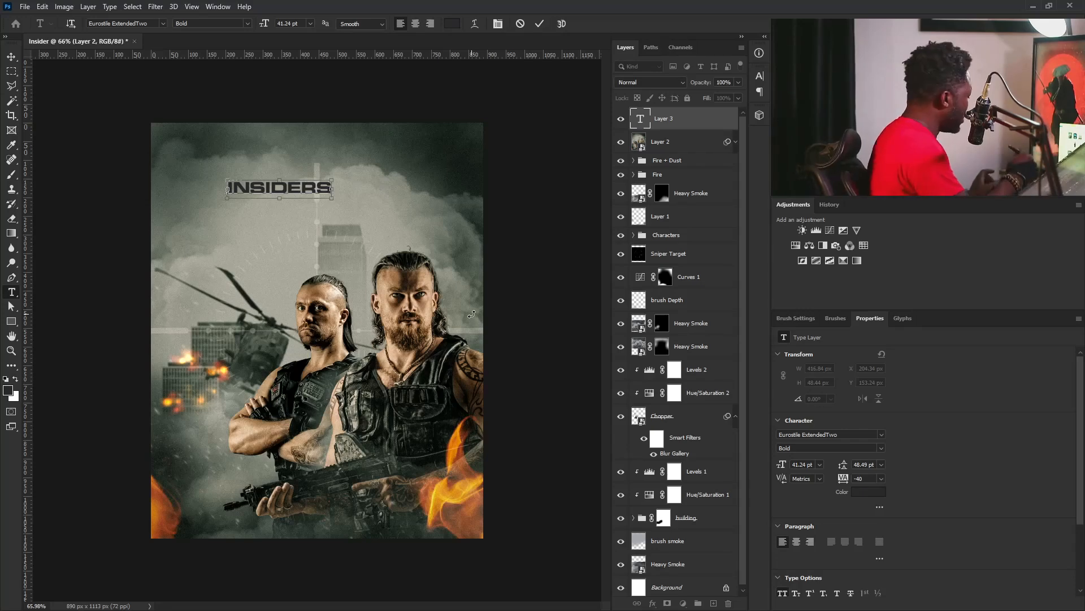
# Change the color of the whole INSIDERS title to near-black 010100.
pyautogui.hotkey('ctrl', 'a')
pyautogui.click(871, 493)
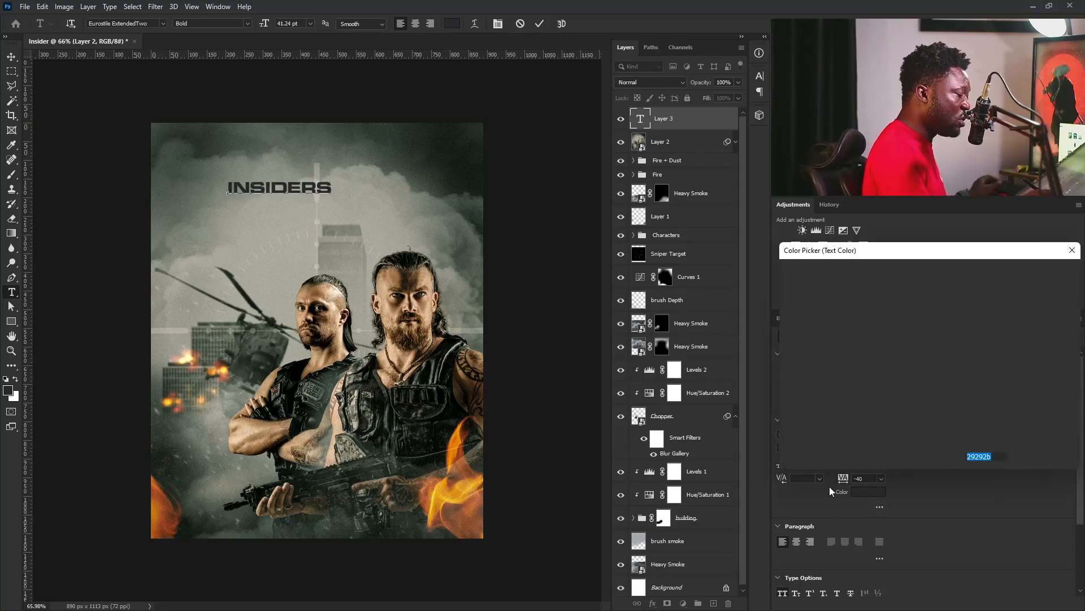
pyautogui.write('000000')
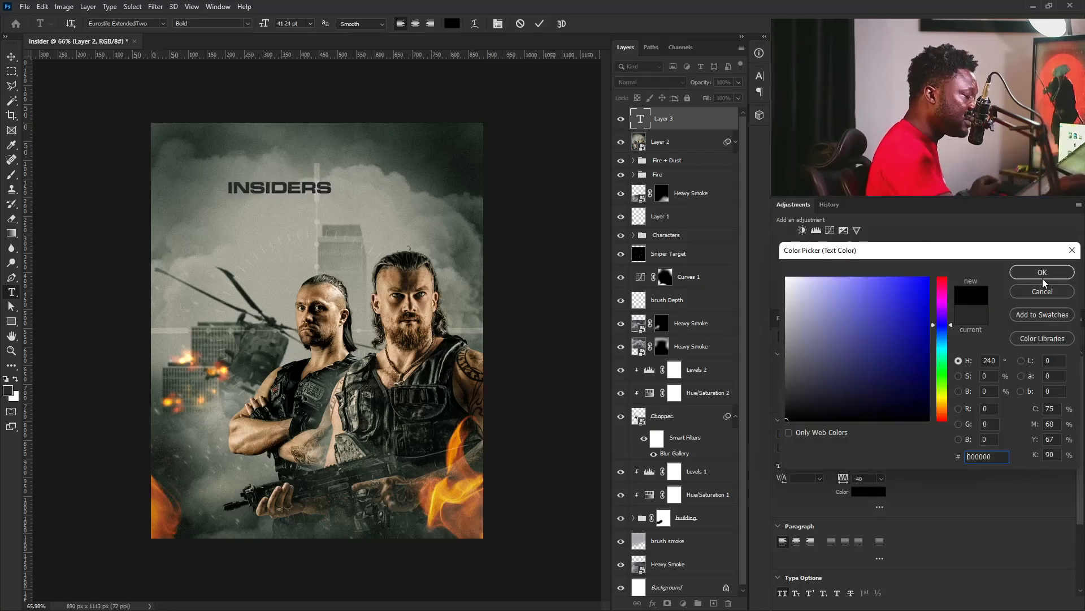
pyautogui.click(944, 402)
pyautogui.moveTo(872, 403); pyautogui.dragTo(868, 419)
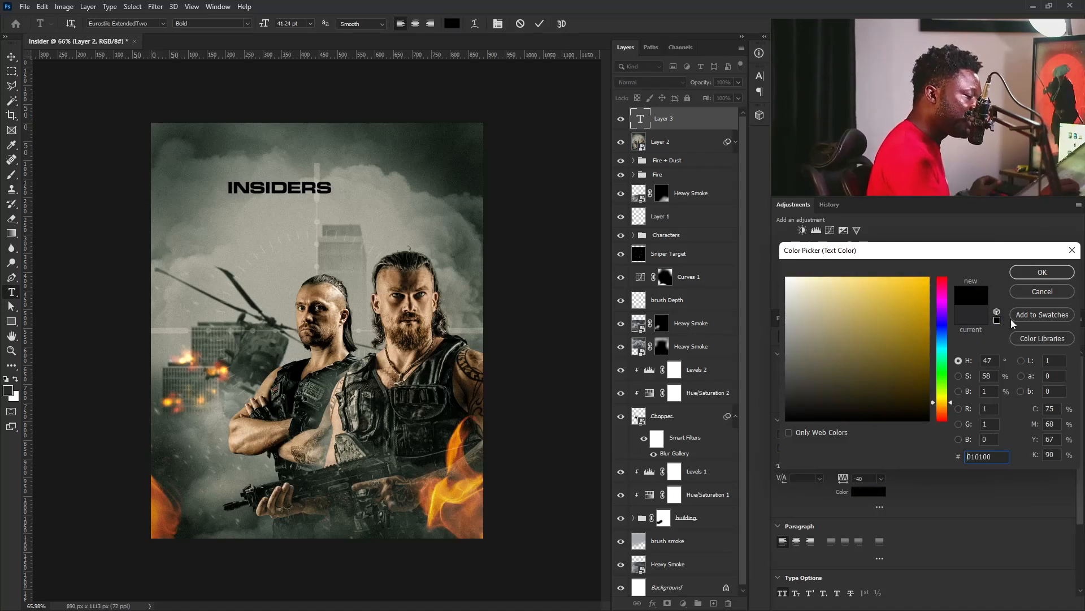
pyautogui.click(1026, 274)
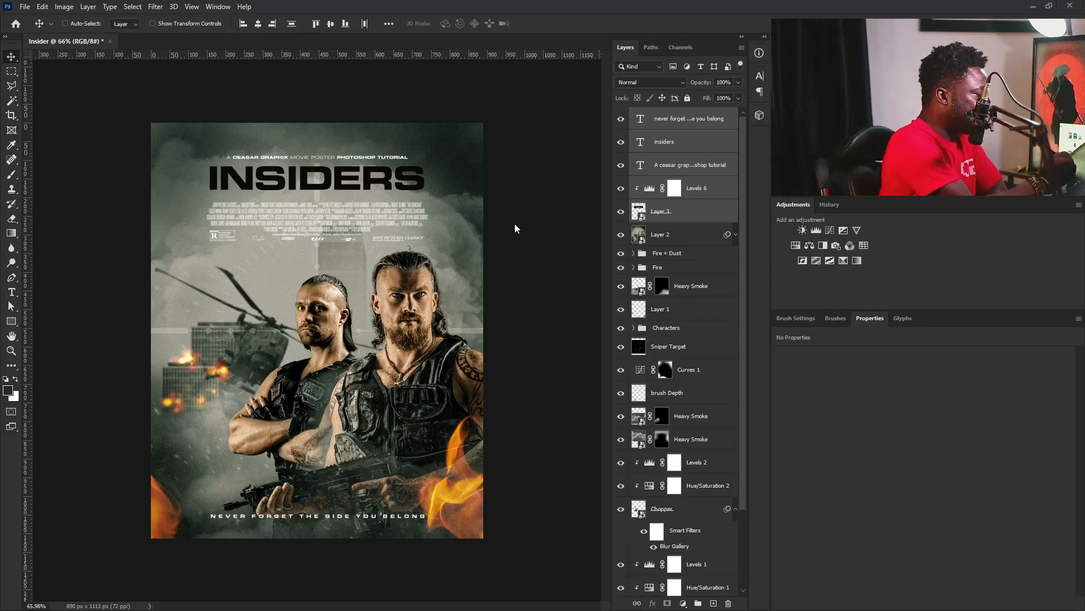
# Reopen the Camera Raw filter on the graded composite in Layer 2.
pyautogui.click(678, 218)
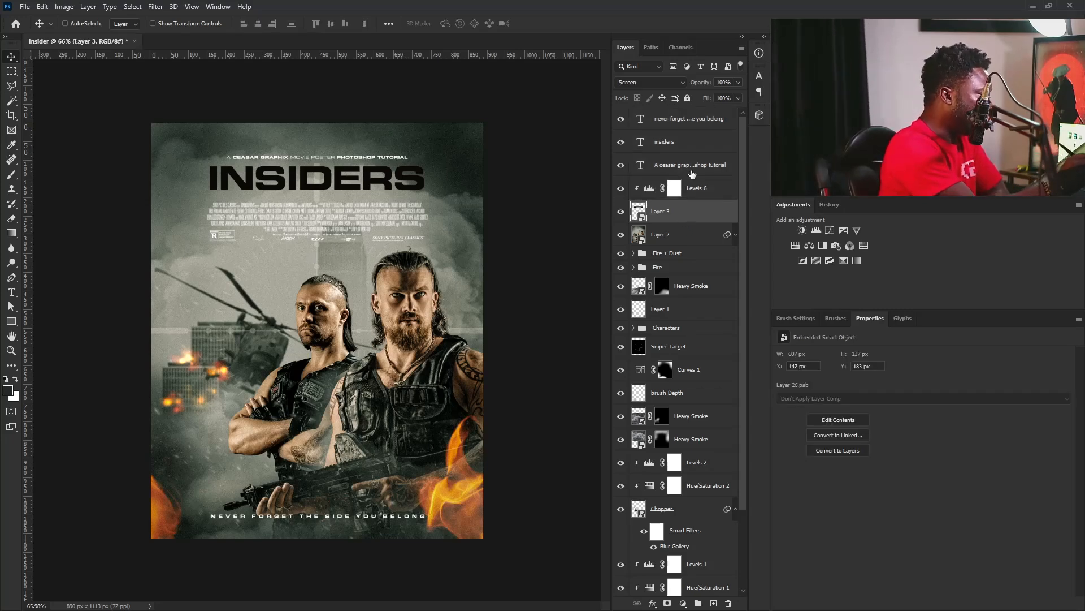
pyautogui.click(694, 167)
pyautogui.click(678, 234)
pyautogui.click(736, 234)
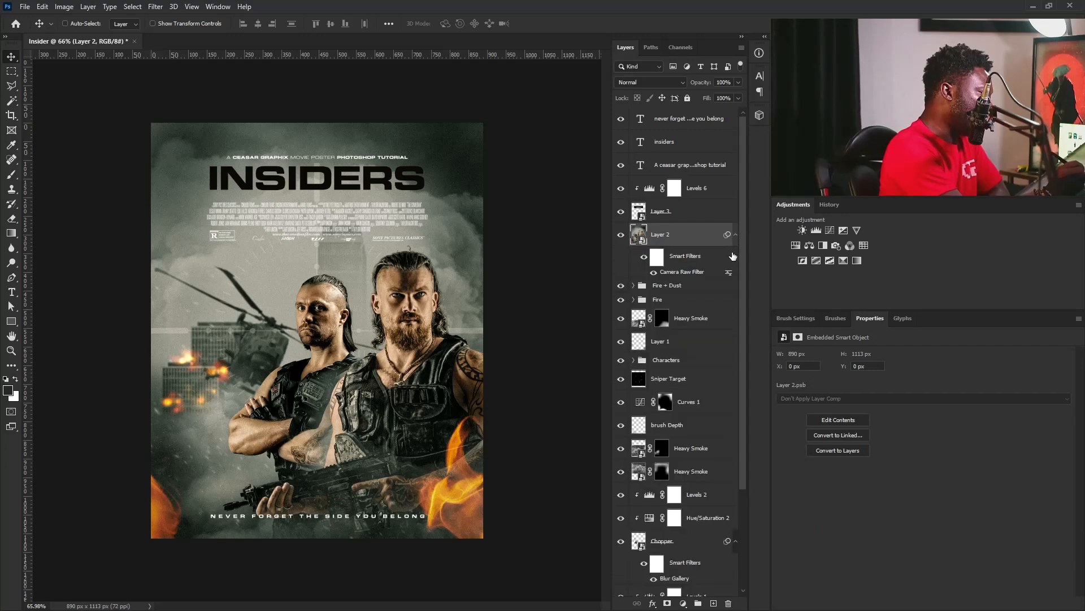
pyautogui.doubleClick(692, 273)
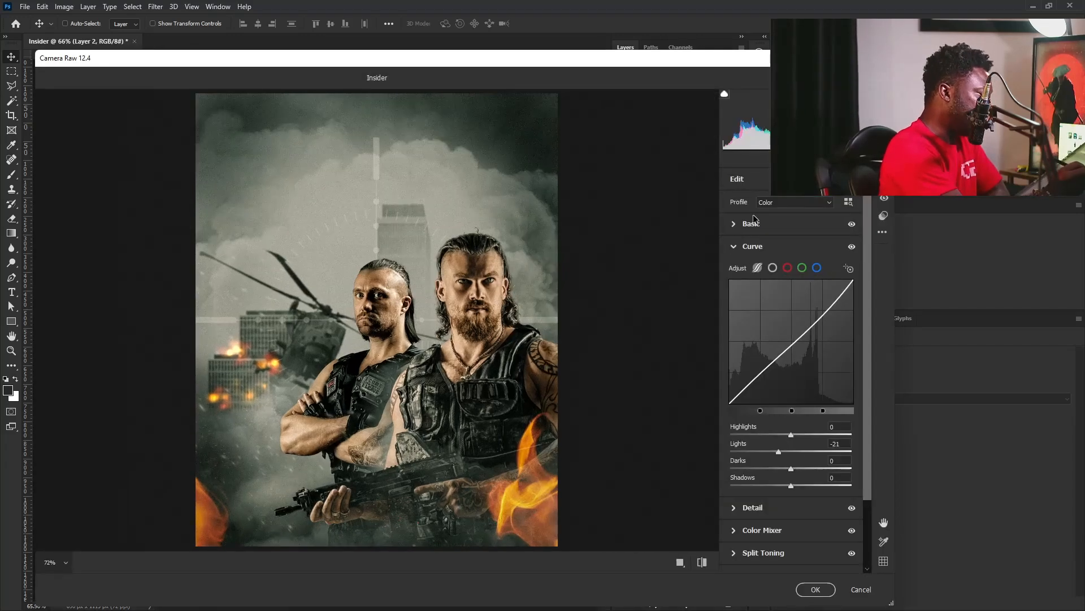
# Set the Oranges hue in the Color Mixer to -6.
pyautogui.click(749, 247)
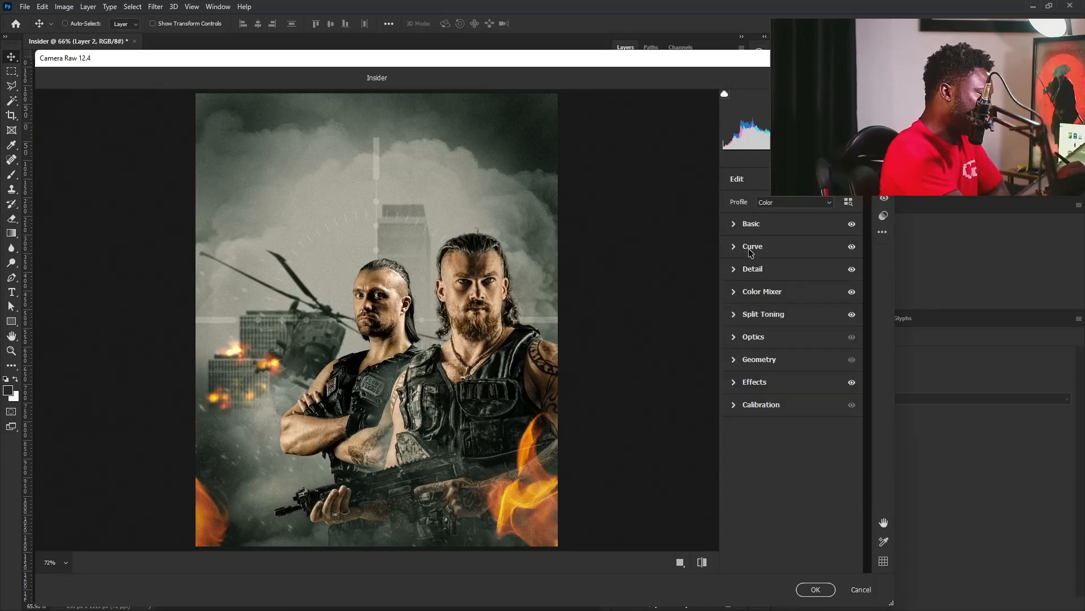
pyautogui.click(755, 292)
pyautogui.click(835, 324)
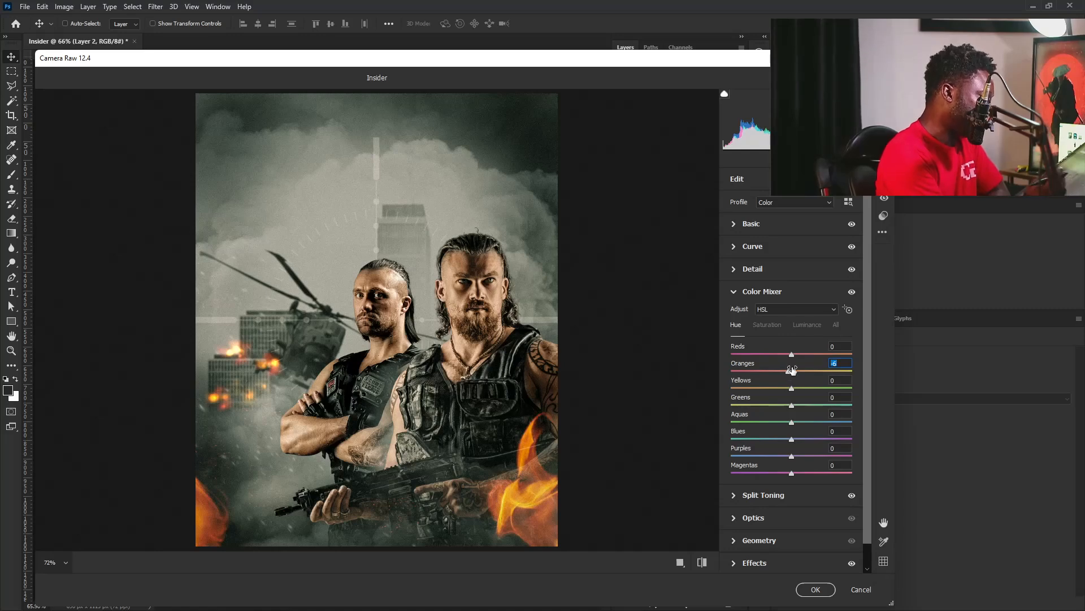
pyautogui.click(769, 325)
pyautogui.click(747, 291)
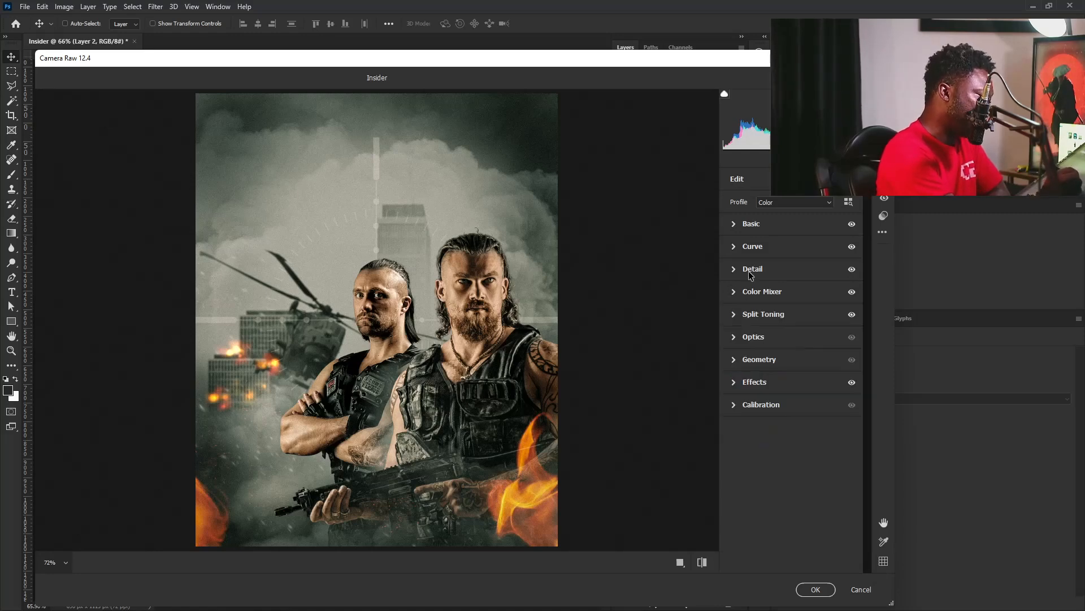
# Cool the image with Basic Temperature at +3, raise Vibrance to +21, and apply the Camera Raw changes.
pyautogui.click(751, 224)
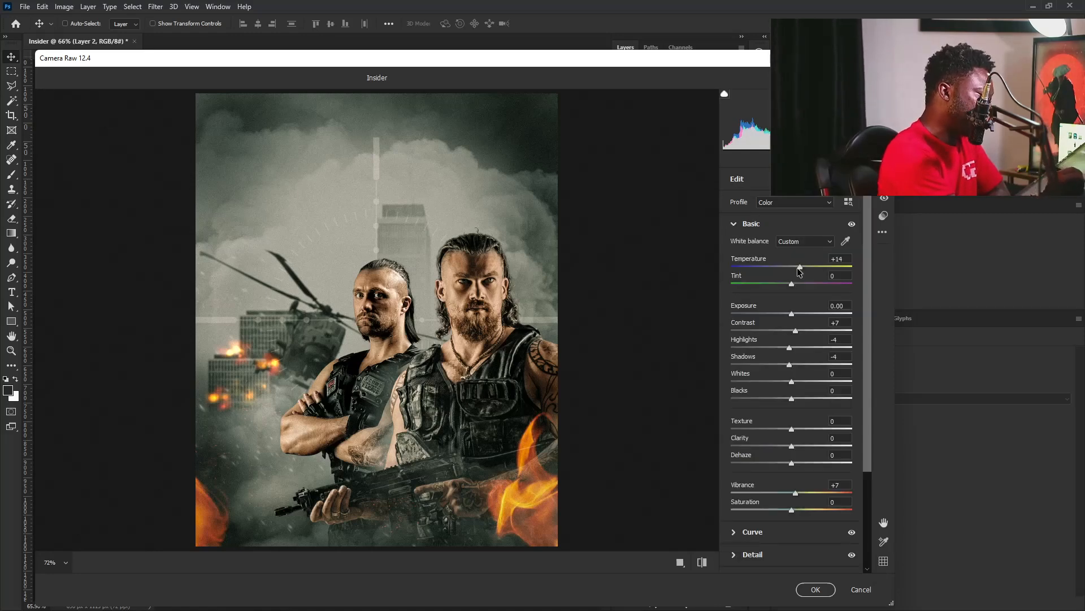
pyautogui.moveTo(801, 266); pyautogui.dragTo(796, 266)
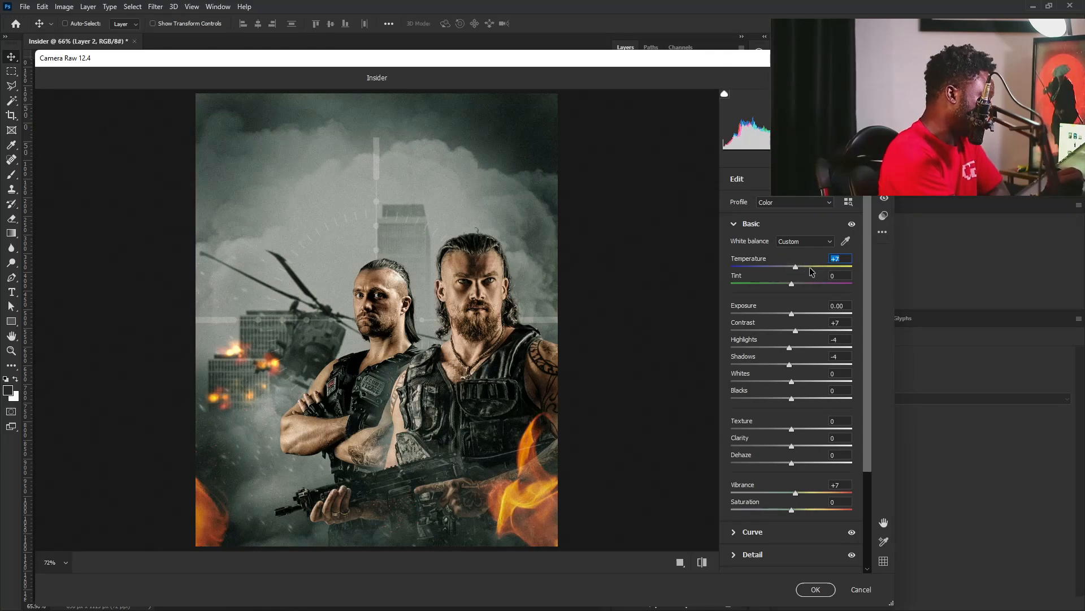
pyautogui.moveTo(799, 267); pyautogui.dragTo(793, 267)
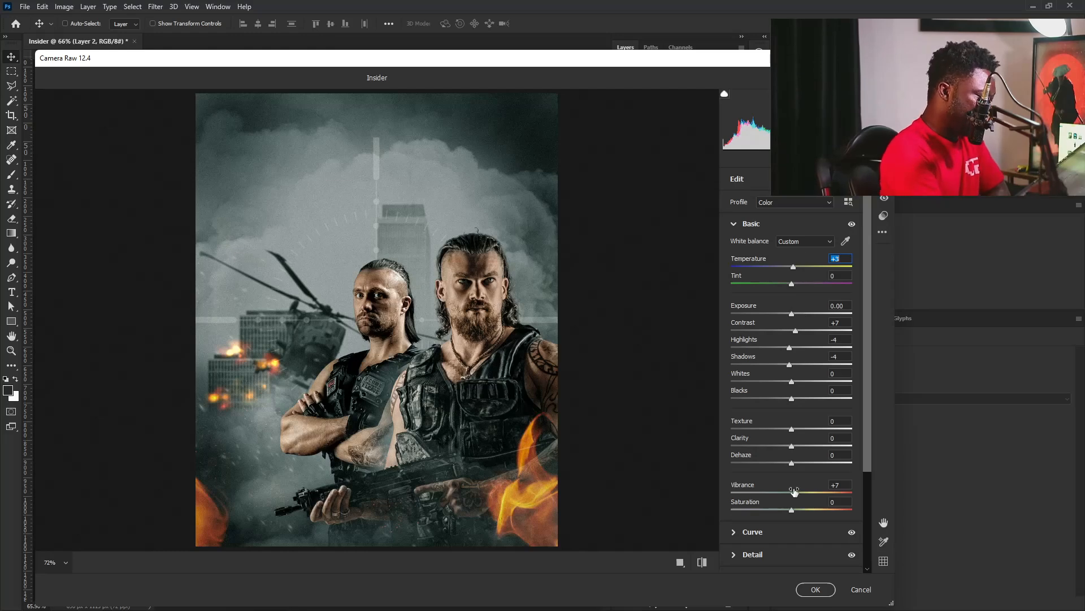
pyautogui.moveTo(797, 493); pyautogui.dragTo(803, 496)
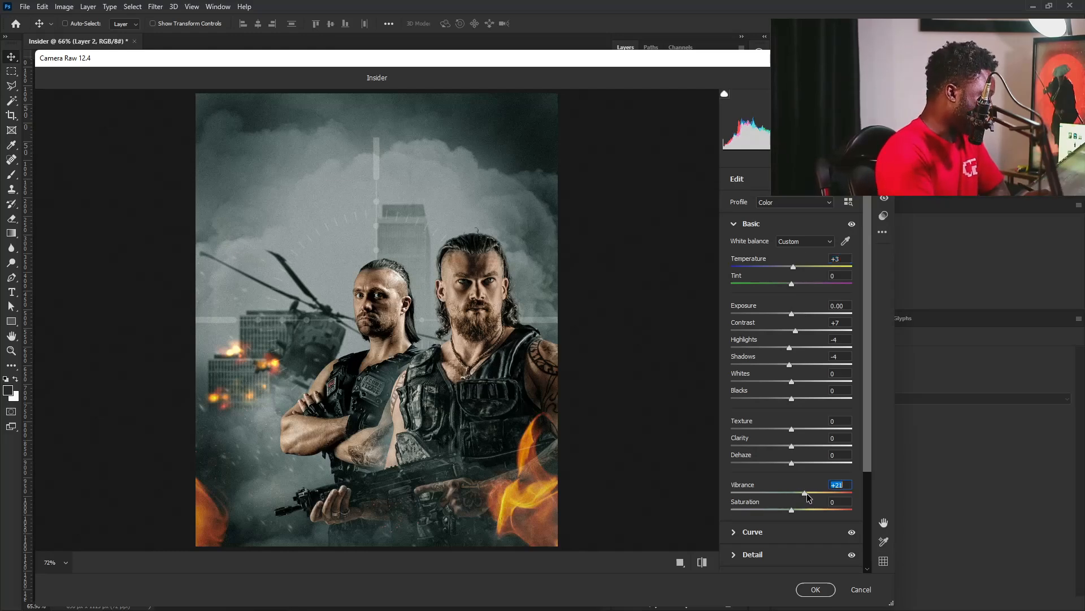
pyautogui.click(815, 589)
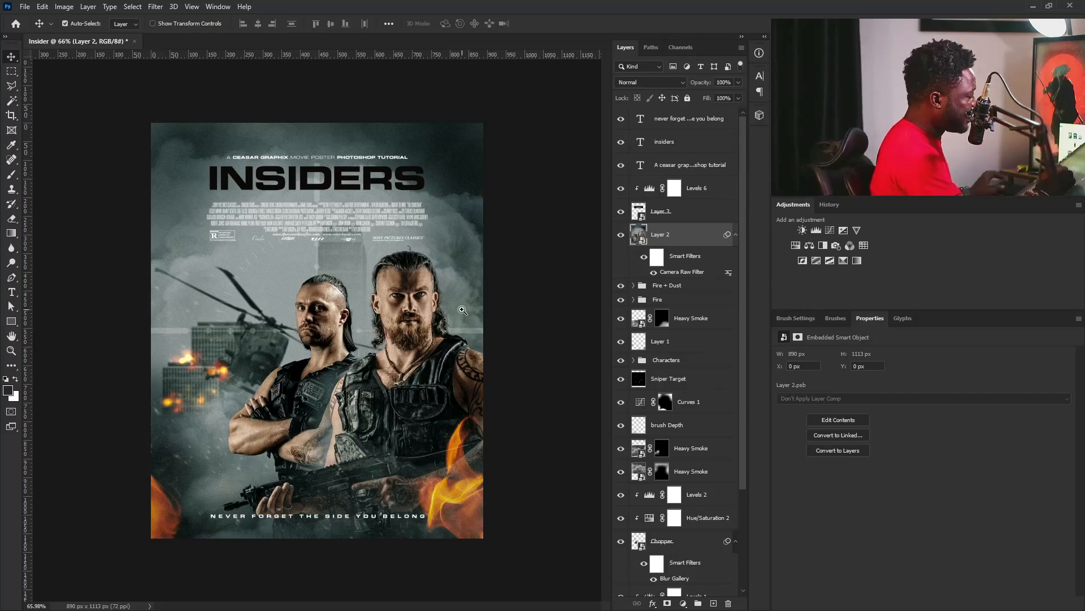
pyautogui.moveTo(487, 330); pyautogui.dragTo(491, 336)
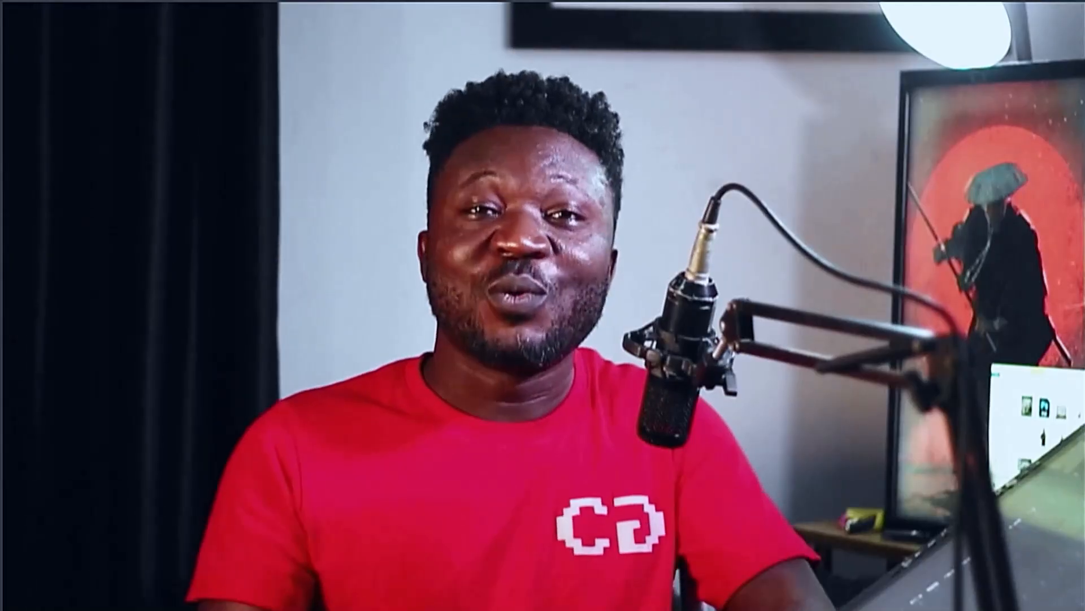